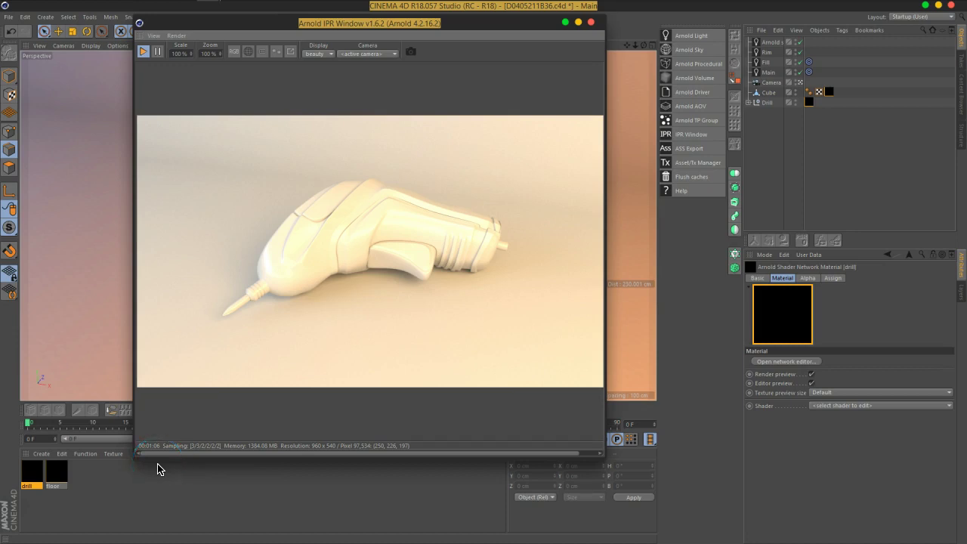
Expand the Drill hierarchy and widen the Object Manager name column
{"action": "left_click", "coordinate": [323, 444]}
{"action": "mouse_move", "coordinate": [323, 444]}
{"action": "left_mouse_down"}
{"action": "mouse_move", "coordinate": [481, 288]}
{"action": "mouse_move", "coordinate": [349, 212]}
{"action": "left_mouse_up"}
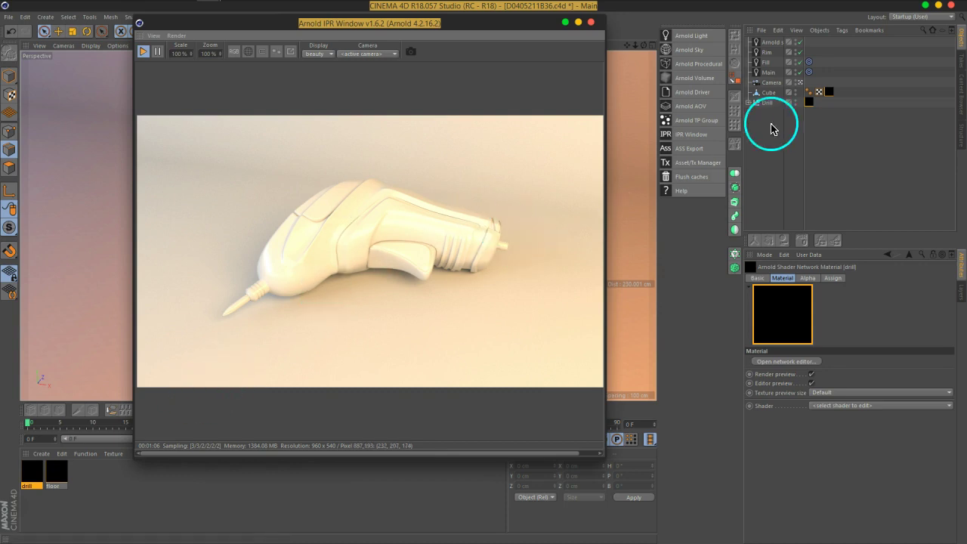
{"action": "left_click", "coordinate": [749, 102]}
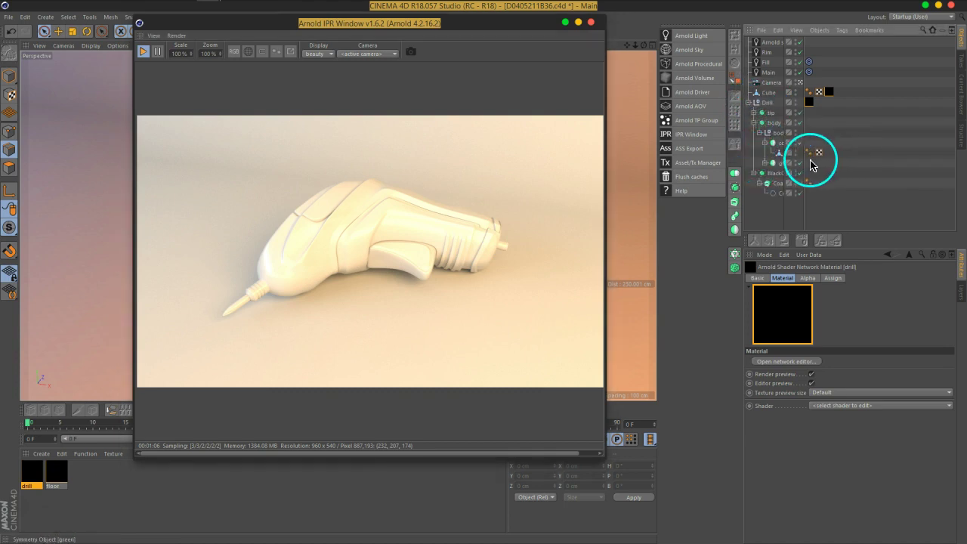
{"action": "left_click_drag", "start_coordinate": [805, 156], "coordinate": [839, 156]}
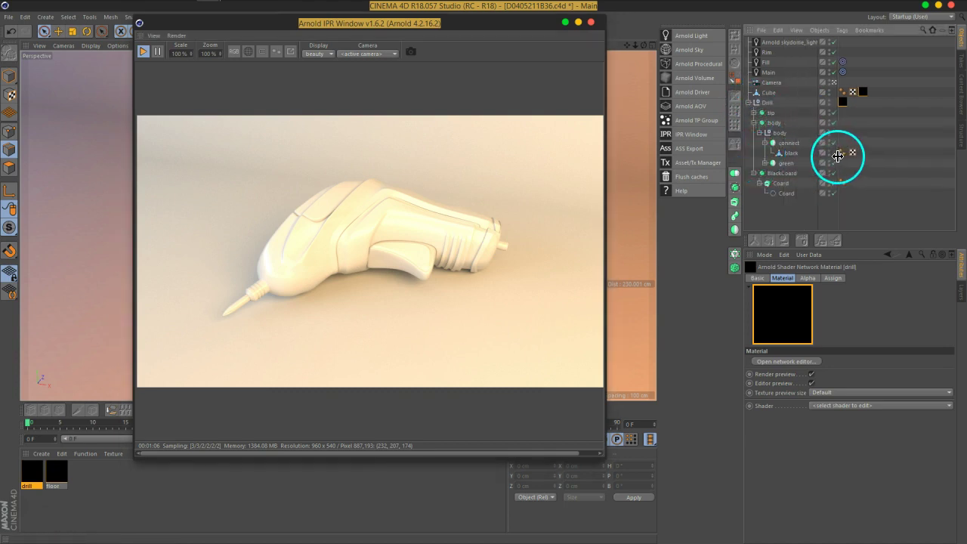
Inspect the tip, body and green group children, widen the names further, then collapse Drill
{"action": "left_click", "coordinate": [756, 122]}
{"action": "left_click", "coordinate": [770, 114]}
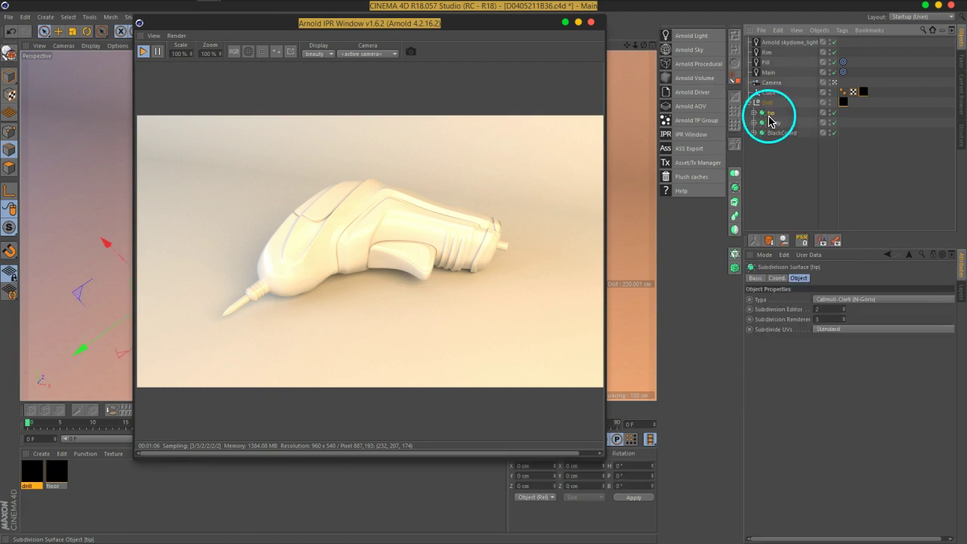
{"action": "left_click", "coordinate": [773, 122]}
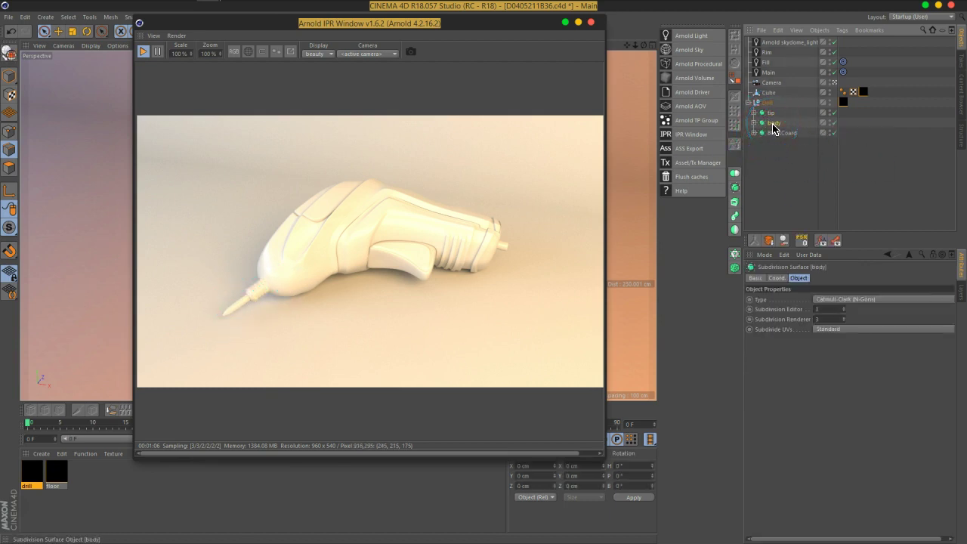
{"action": "left_click", "coordinate": [753, 123]}
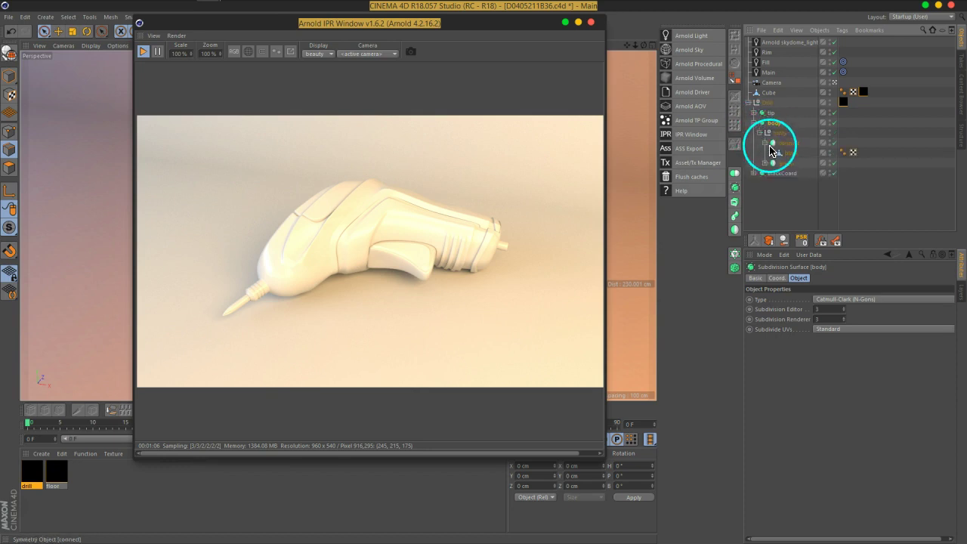
{"action": "left_click", "coordinate": [765, 162]}
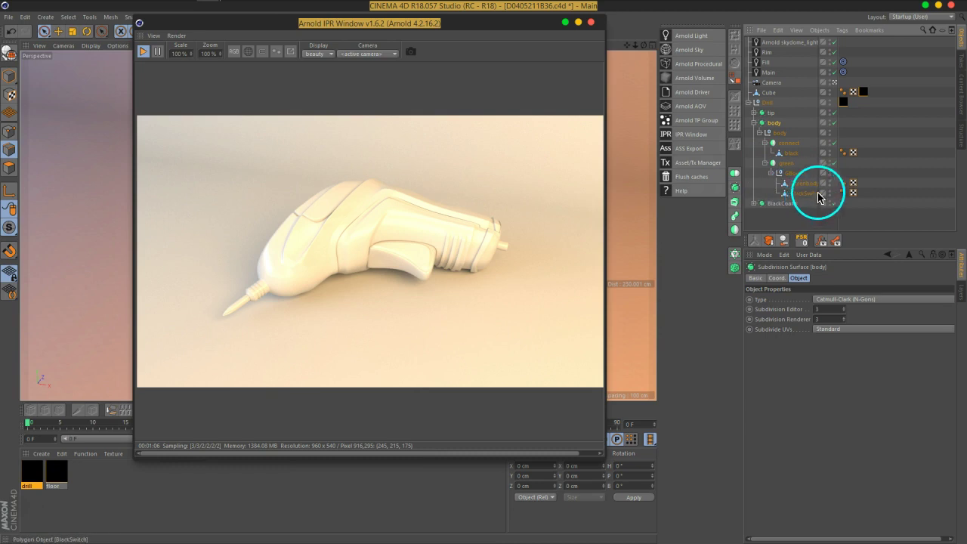
{"action": "left_click_drag", "start_coordinate": [818, 198], "coordinate": [863, 179]}
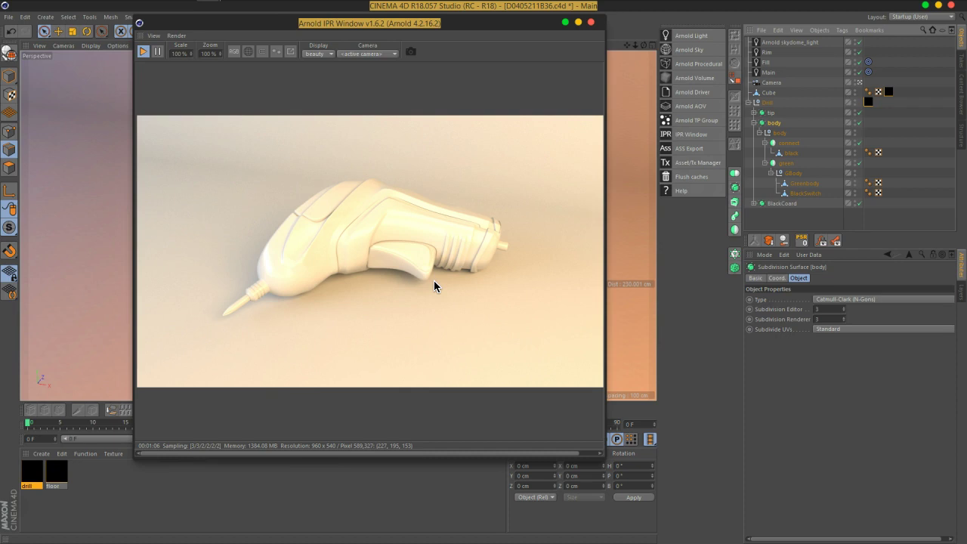
{"action": "left_click", "coordinate": [747, 102]}
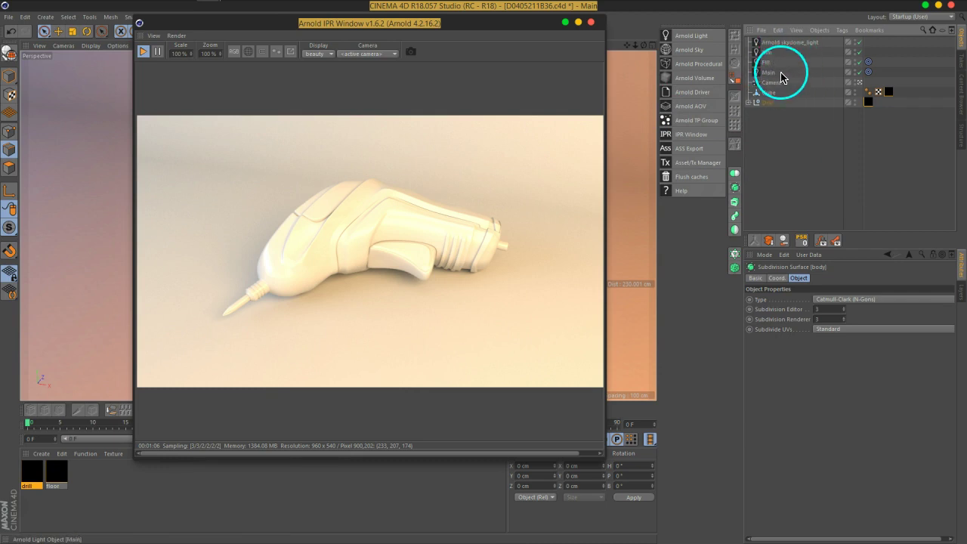
Exclude the Rim, Fill and skydome lights from the render
{"action": "left_click", "coordinate": [858, 62]}
{"action": "left_click", "coordinate": [859, 52]}
{"action": "left_click", "coordinate": [859, 42]}
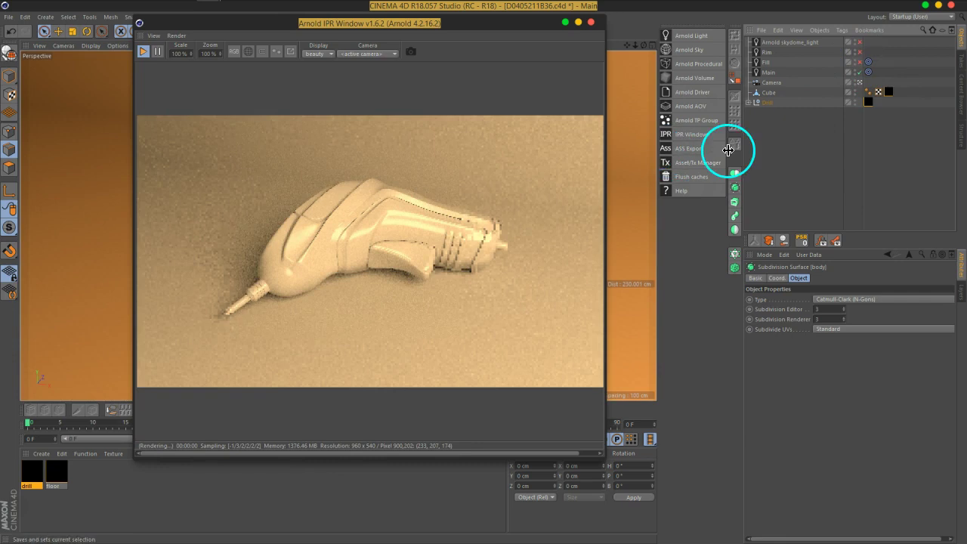
Select the Main light and set its intensity to 4
{"action": "left_click", "coordinate": [764, 72]}
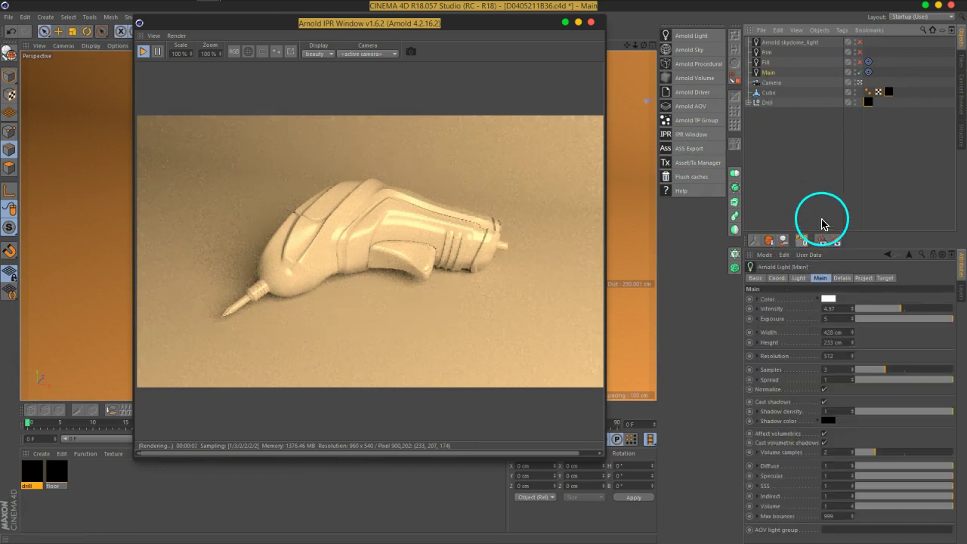
{"action": "left_click", "coordinate": [843, 278]}
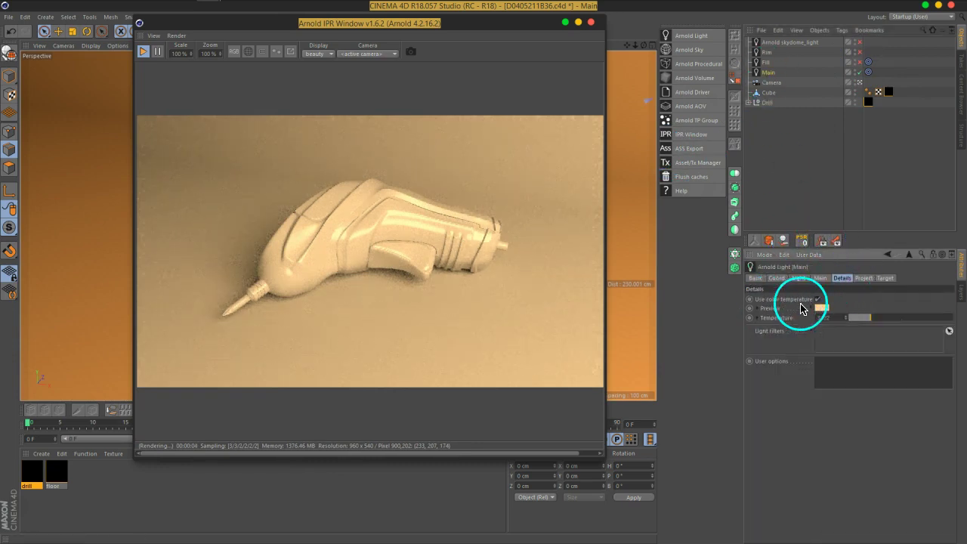
{"action": "left_click", "coordinate": [822, 278]}
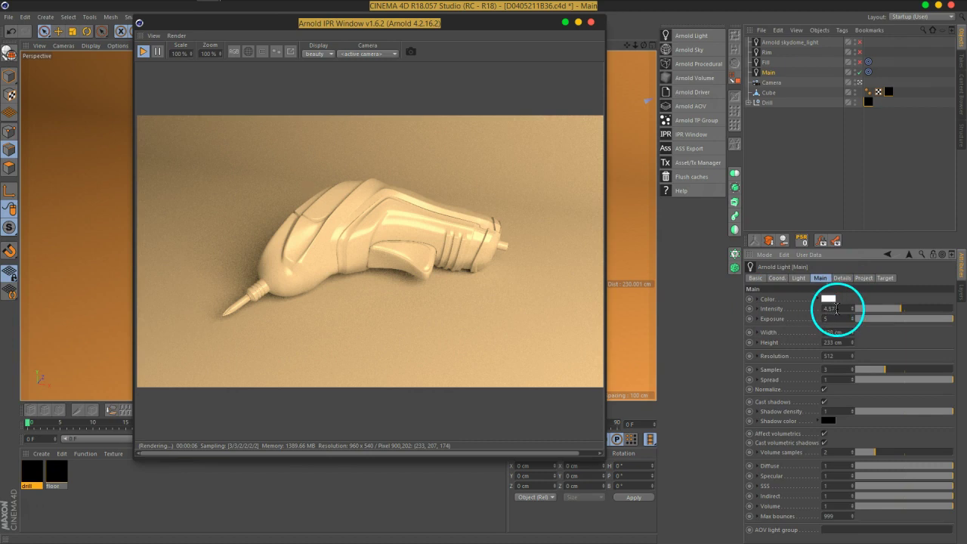
{"action": "double_click", "coordinate": [831, 309]}
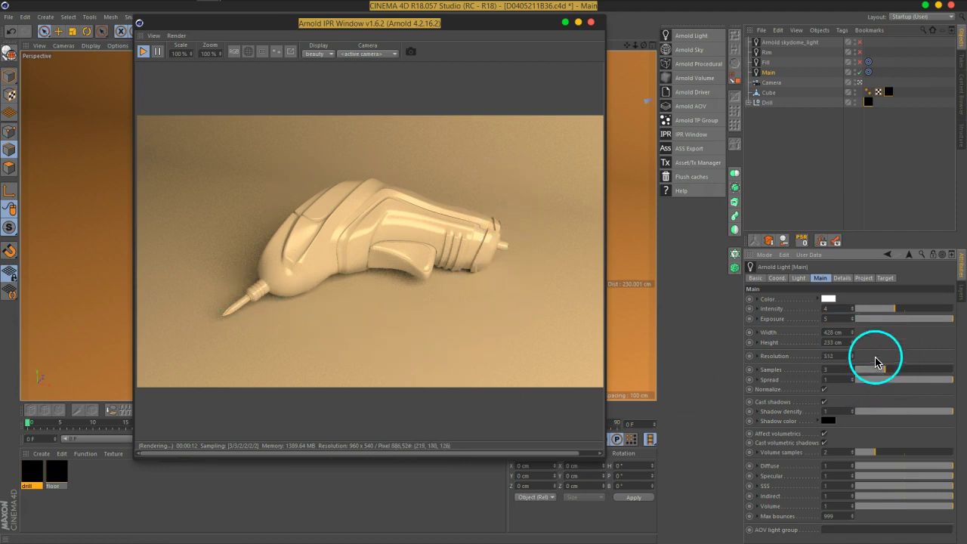
Bring the Fill and Rim lights back into the render
{"action": "left_click", "coordinate": [768, 62]}
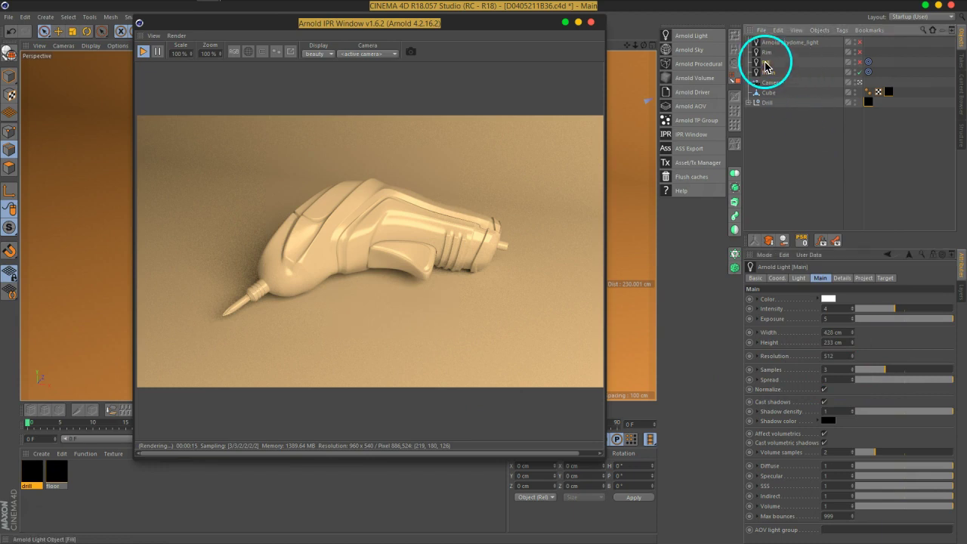
{"action": "left_click", "coordinate": [862, 63]}
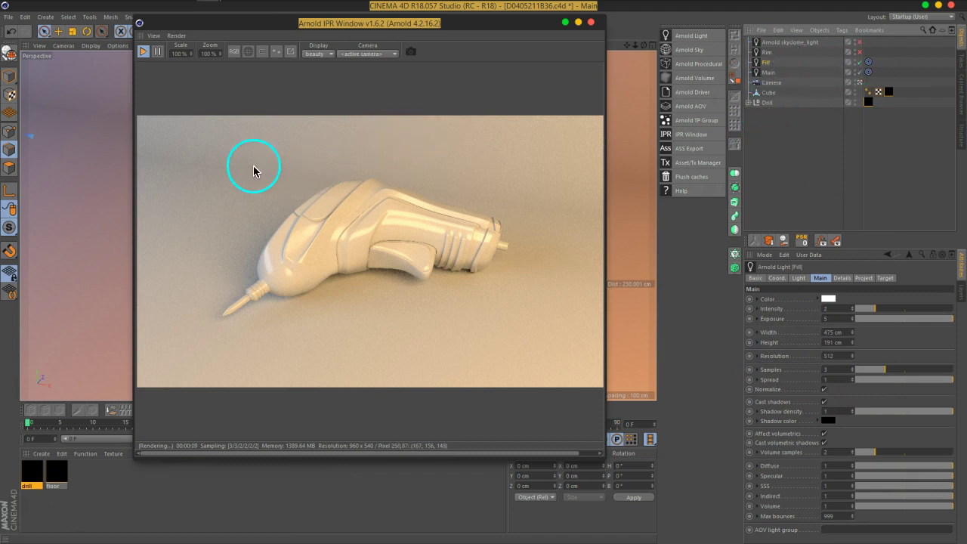
{"action": "left_click", "coordinate": [859, 61]}
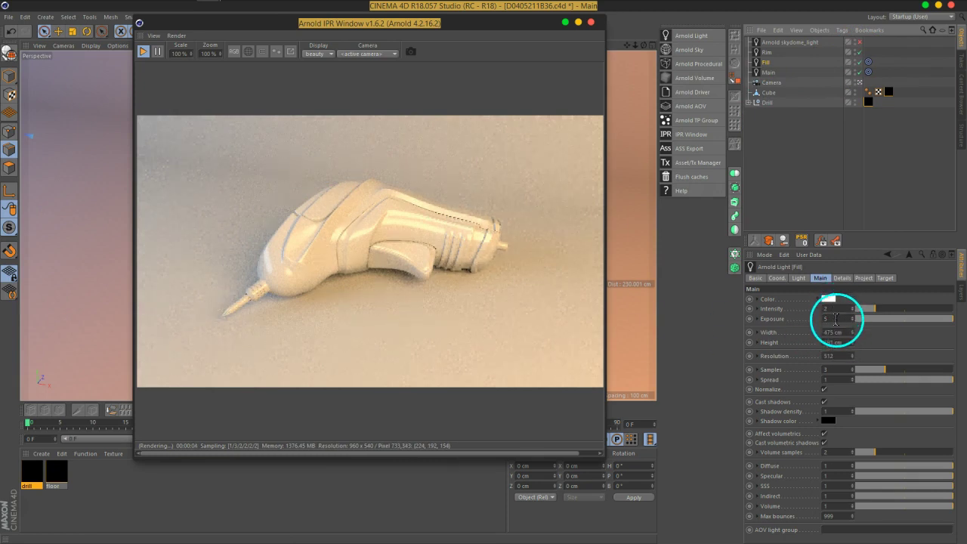
Raise the Rim light's intensity from 3 to 4
{"action": "left_click", "coordinate": [766, 52]}
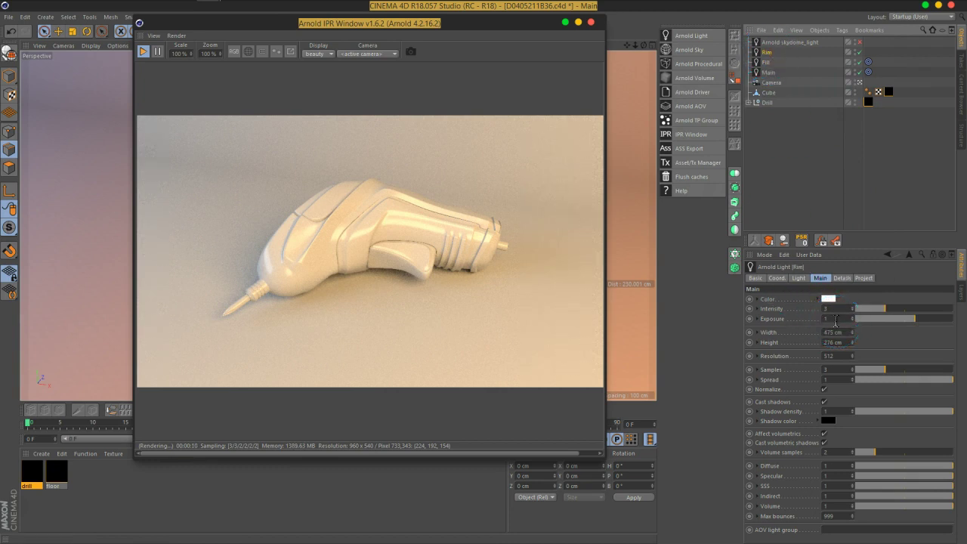
{"action": "double_click", "coordinate": [832, 307]}
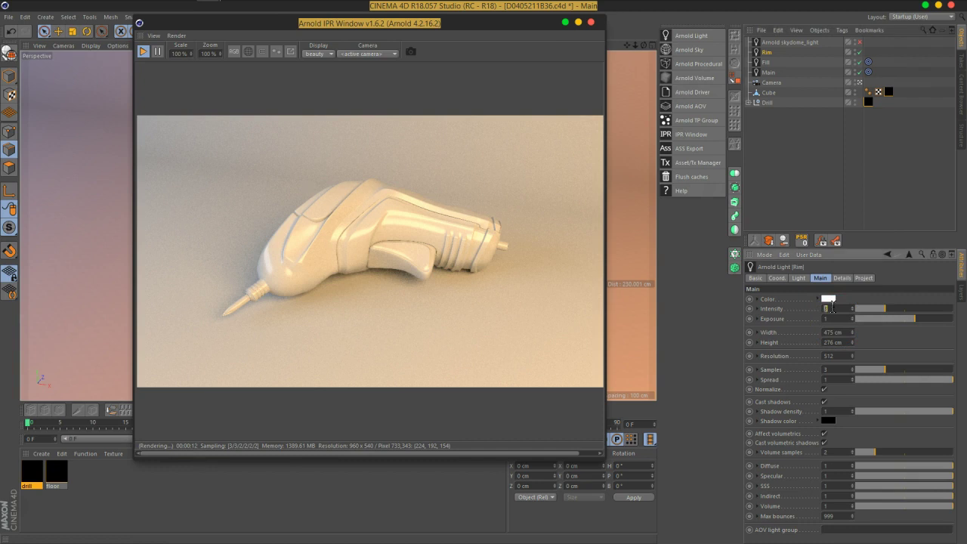
{"action": "type", "text": "4"}
{"action": "key", "text": "Return"}
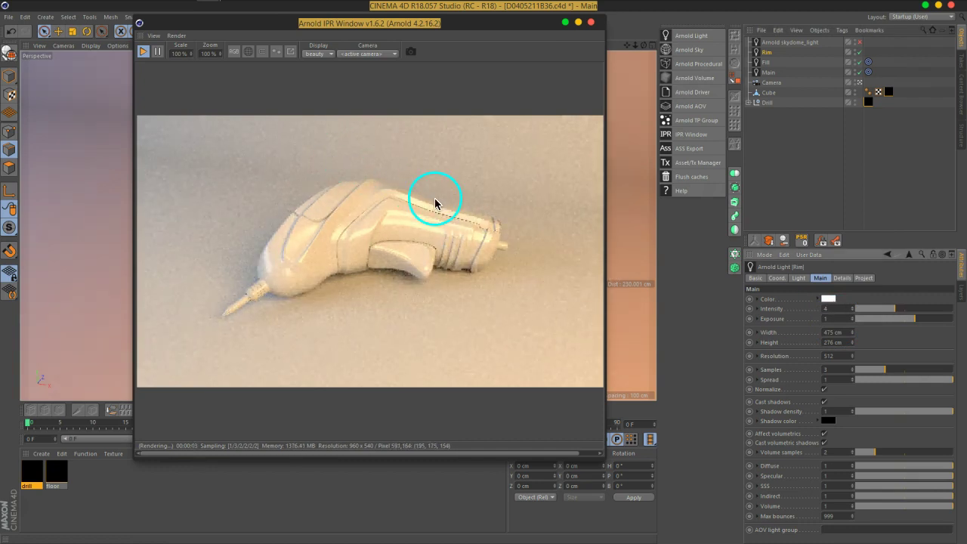
Re-enable the Arnold skydome_light and set its intensity to 0.75
{"action": "left_click", "coordinate": [787, 44]}
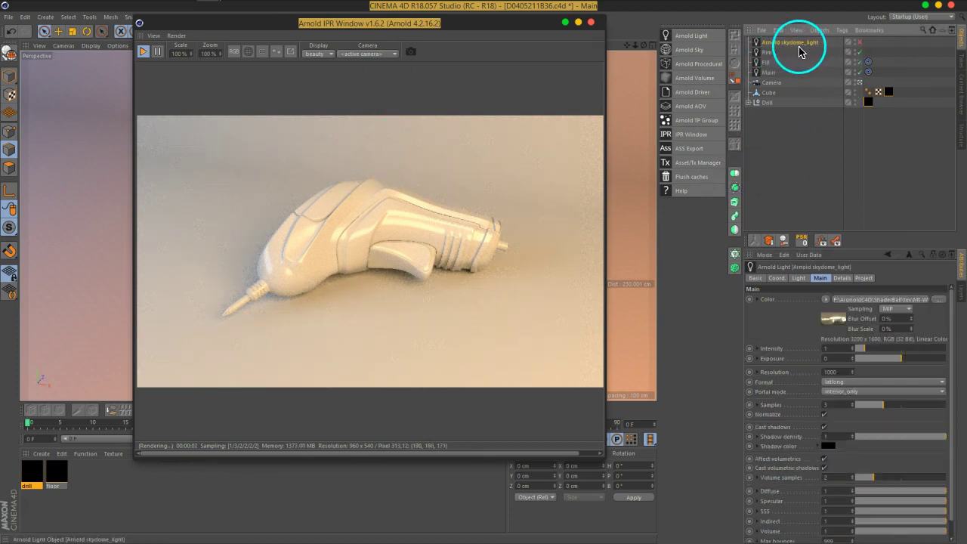
{"action": "left_click", "coordinate": [858, 45]}
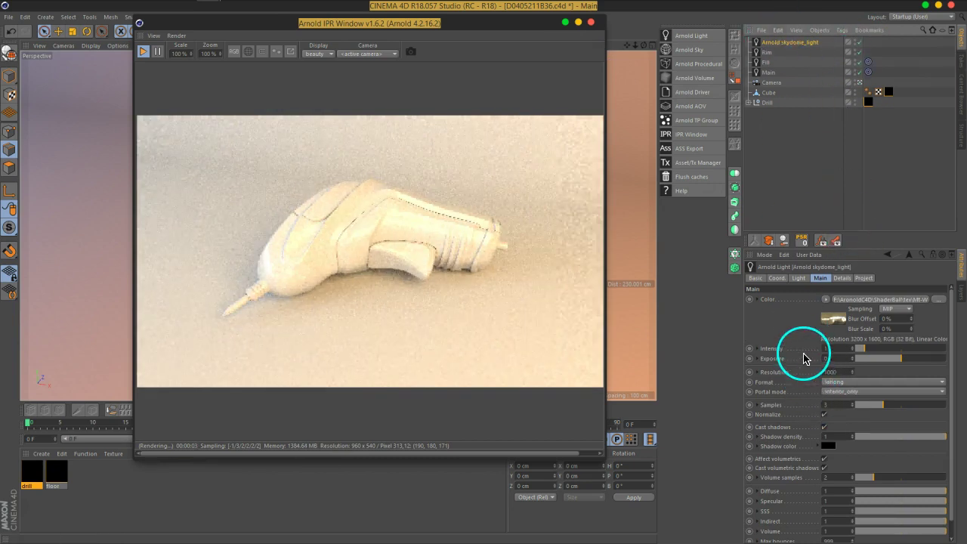
{"action": "double_click", "coordinate": [839, 349]}
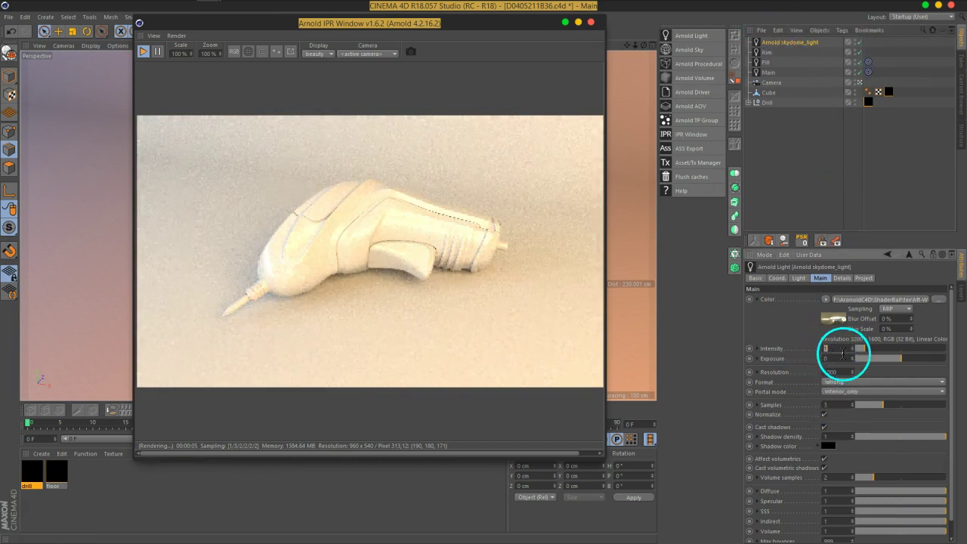
{"action": "type", "text": ".75"}
{"action": "type", "text": "0.75"}
{"action": "key", "text": "Return"}
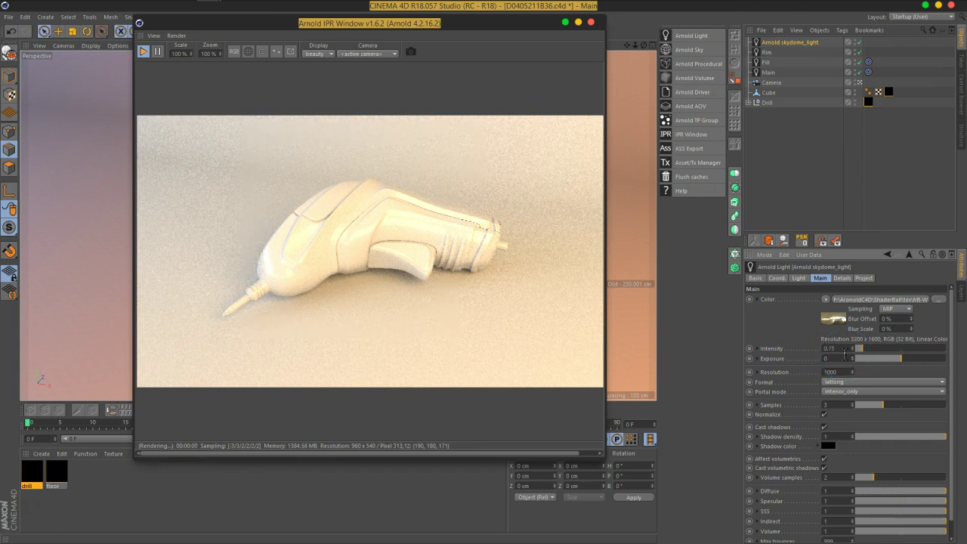
{"action": "left_click", "coordinate": [828, 331]}
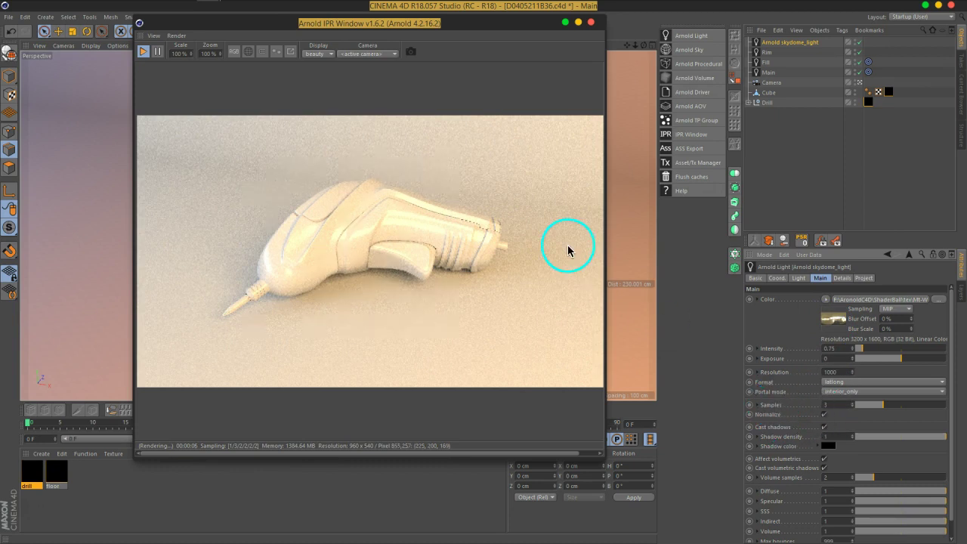
Enlarge the render preview and review the drill material's shader network
{"action": "left_click_drag", "start_coordinate": [607, 283], "coordinate": [651, 283]}
{"action": "double_click", "coordinate": [28, 474]}
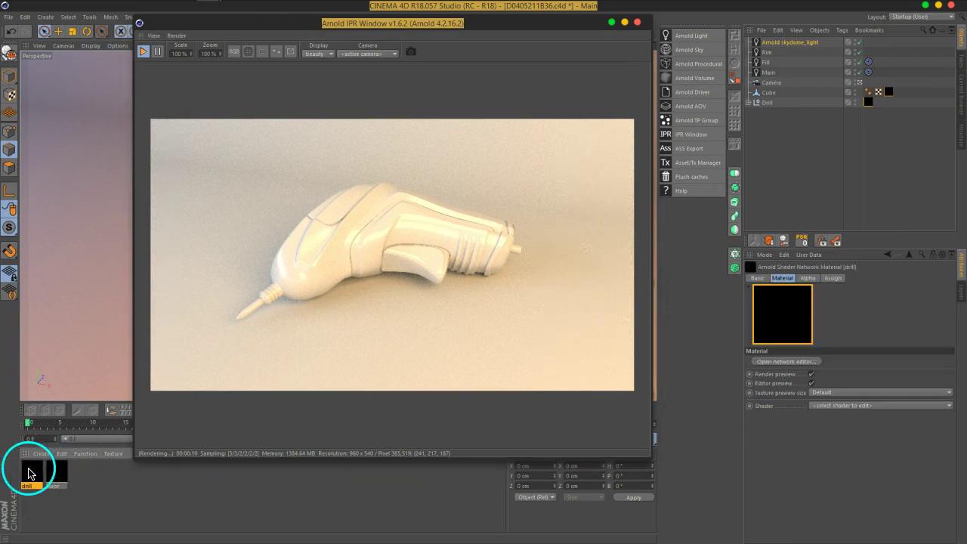
{"action": "left_click", "coordinate": [270, 106]}
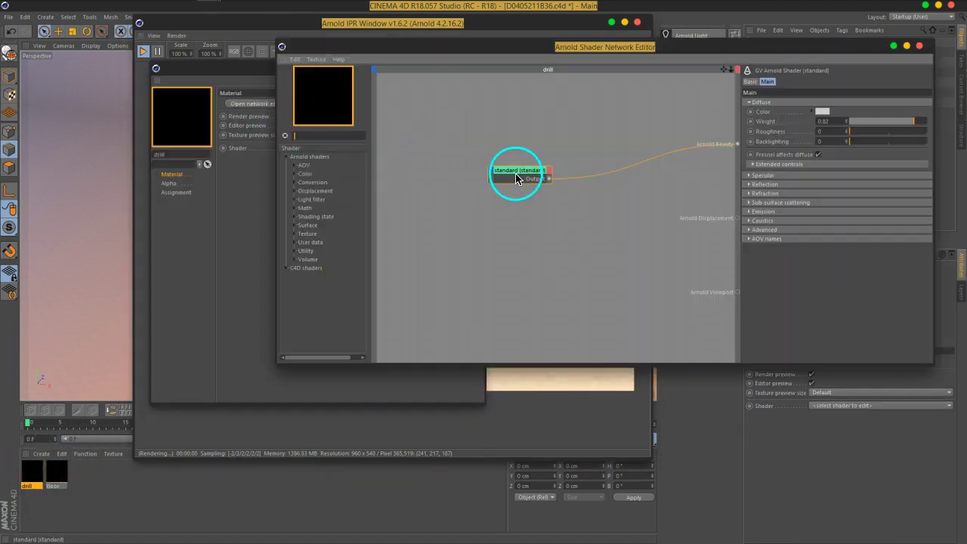
{"action": "left_click_drag", "start_coordinate": [518, 173], "coordinate": [494, 193]}
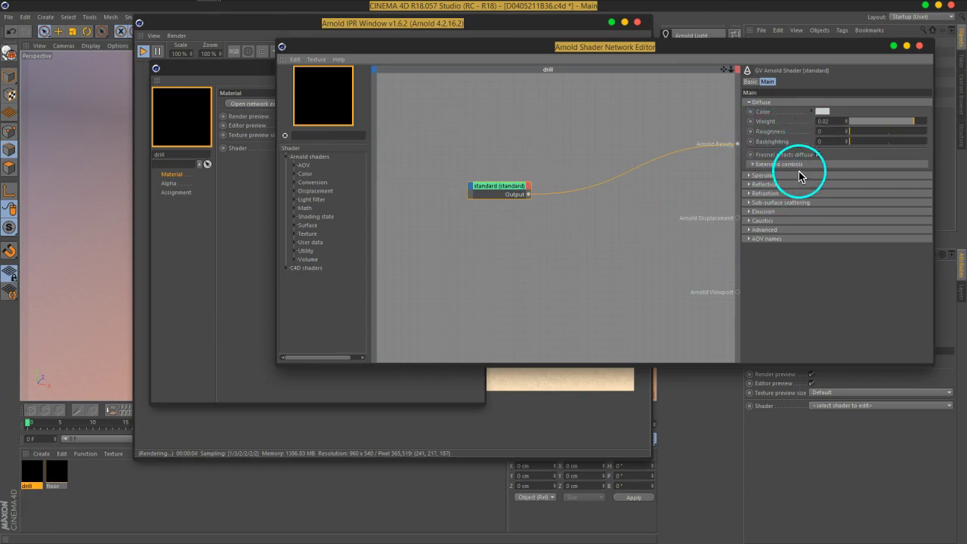
{"action": "left_click", "coordinate": [919, 46]}
{"action": "left_click", "coordinate": [470, 68]}
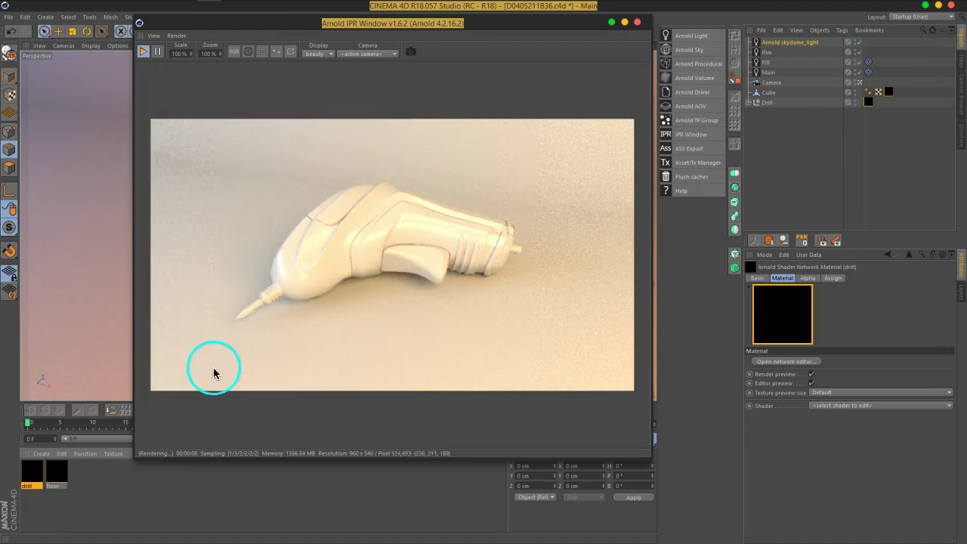
Set the floor standard shader's Diffuse Weight to 0.86 and close its editors
{"action": "double_click", "coordinate": [50, 473]}
{"action": "left_click", "coordinate": [280, 104]}
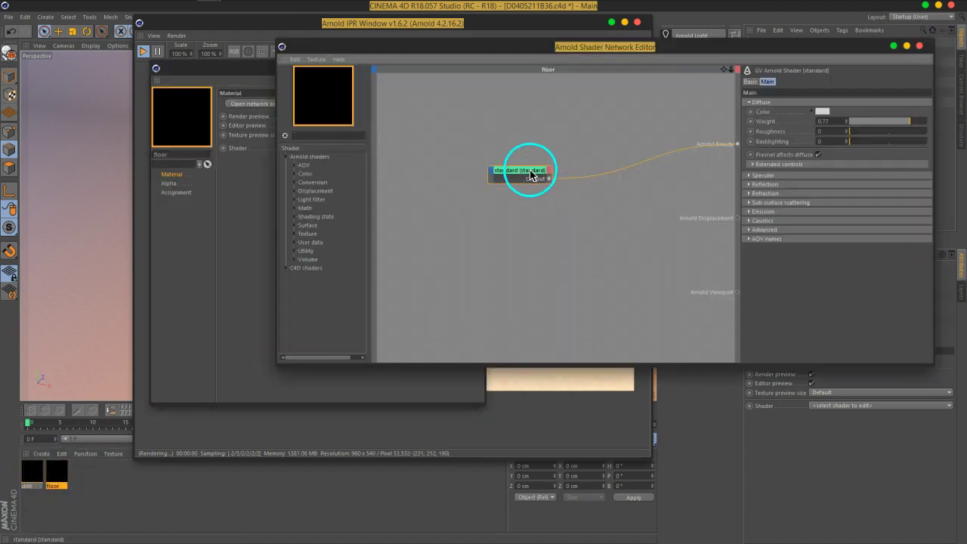
{"action": "left_click", "coordinate": [525, 170]}
{"action": "left_click_drag", "start_coordinate": [823, 121], "coordinate": [906, 111]}
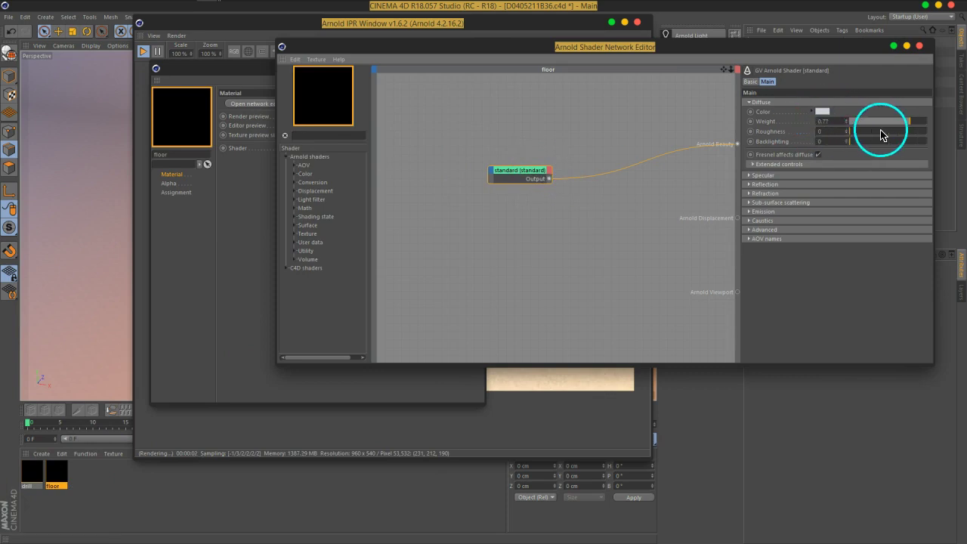
{"action": "left_click", "coordinate": [919, 46]}
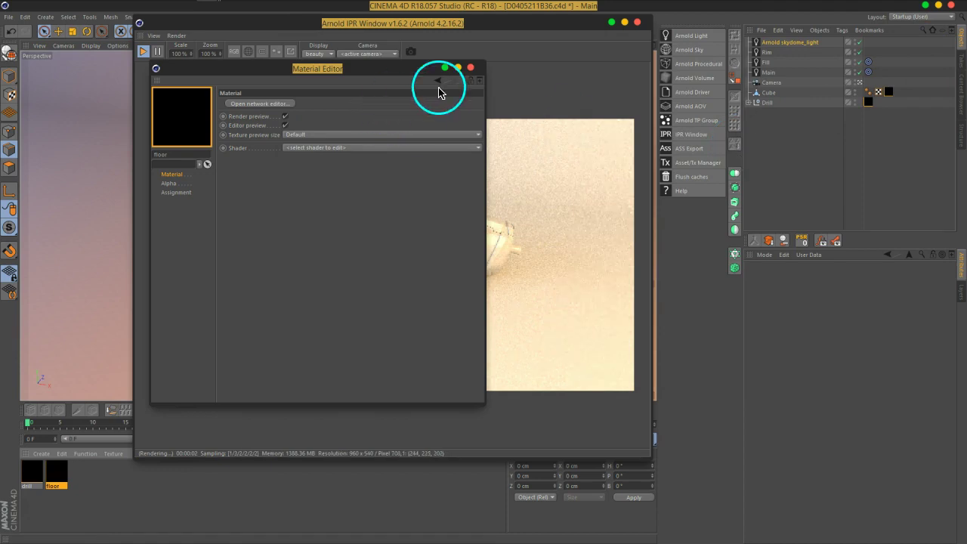
{"action": "left_click", "coordinate": [470, 67]}
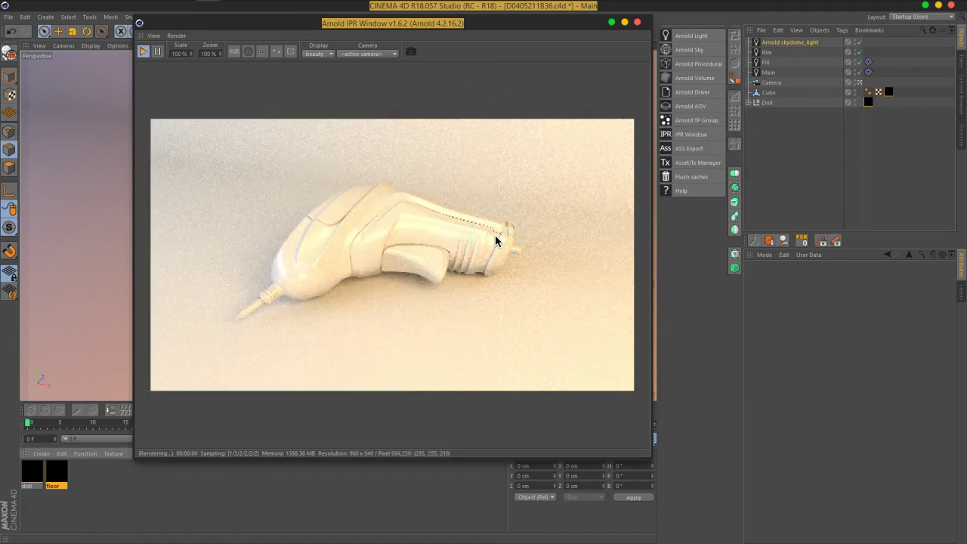
Select Drill in object mode, move the IPR window up-left, and expand Drill
{"action": "left_click_drag", "start_coordinate": [495, 235], "coordinate": [595, 229]}
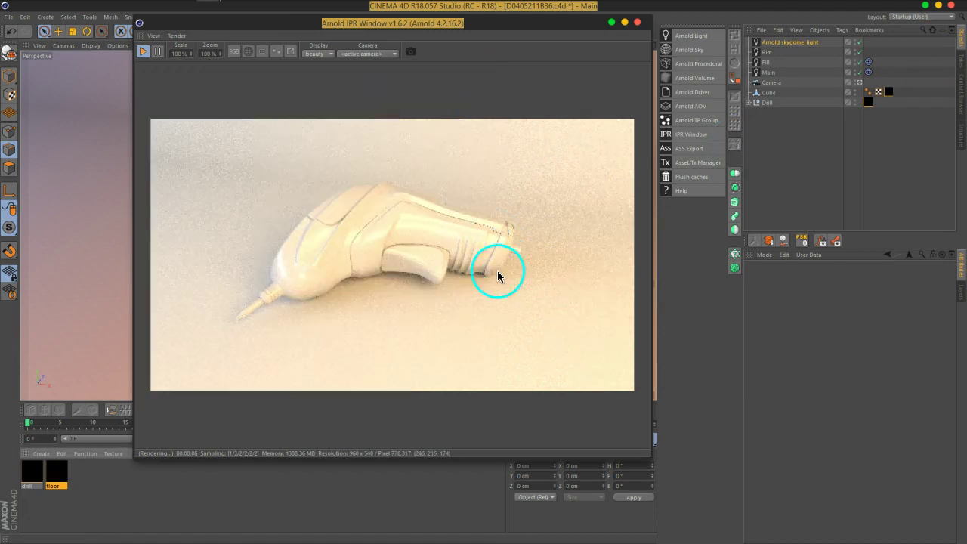
{"action": "left_click", "coordinate": [769, 93]}
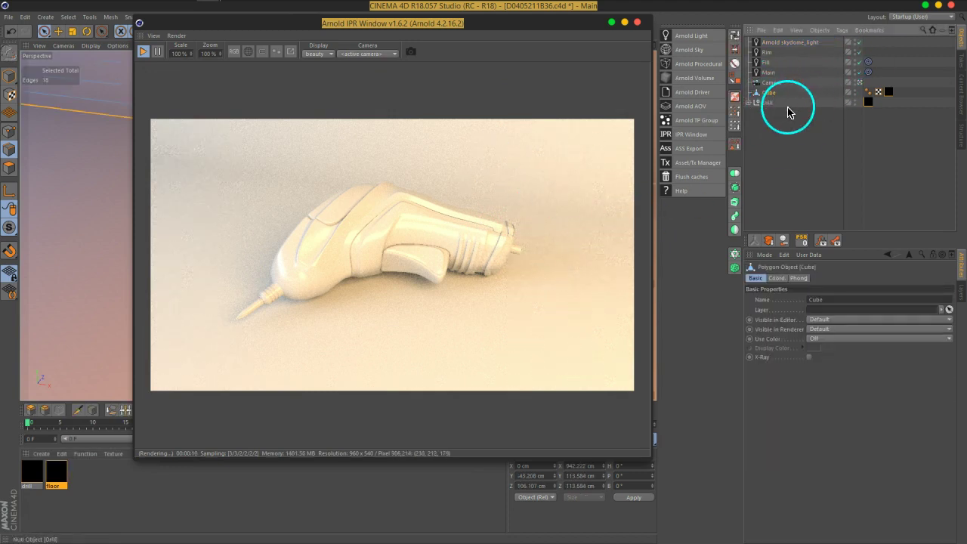
{"action": "left_click", "coordinate": [769, 102]}
{"action": "left_click_drag", "start_coordinate": [826, 113], "coordinate": [781, 151]}
{"action": "left_click", "coordinate": [11, 78]}
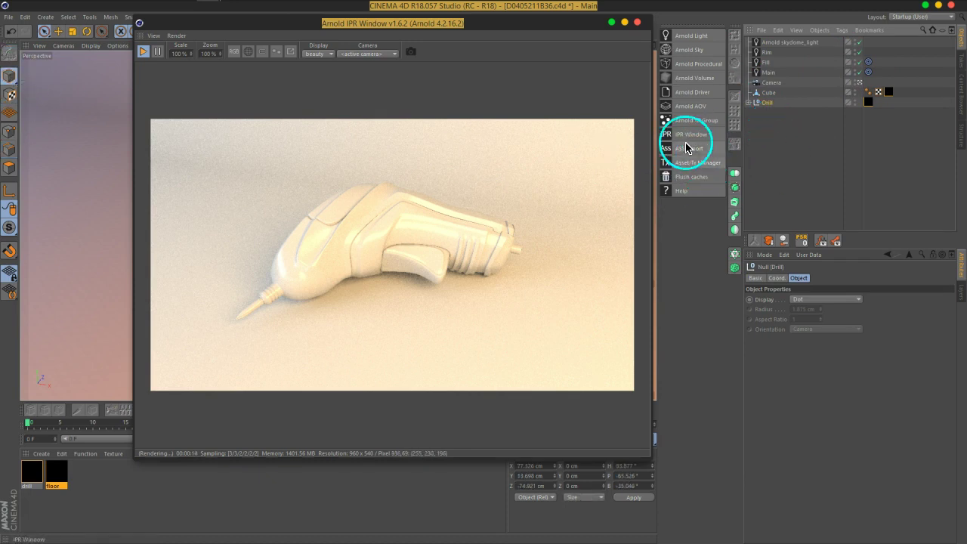
{"action": "left_click", "coordinate": [478, 16]}
{"action": "left_click_drag", "start_coordinate": [475, 26], "coordinate": [349, 15]}
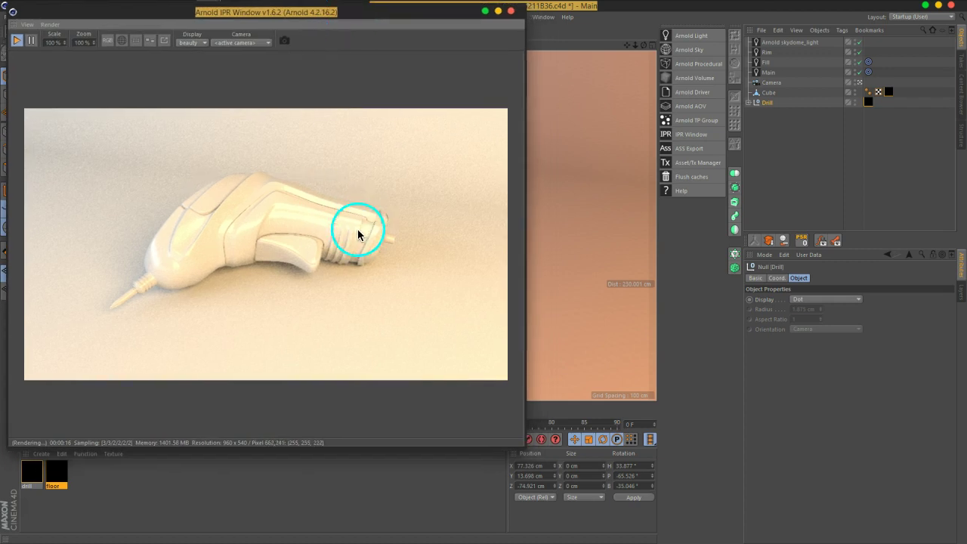
{"action": "left_click", "coordinate": [747, 102]}
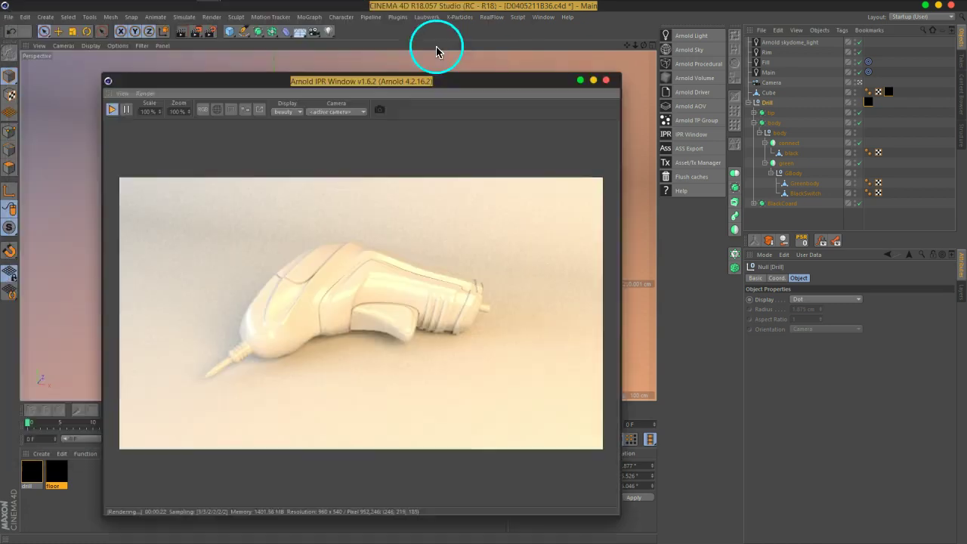
Move the IPR window aside and set the viewport to Gouraud Shading (Lines)
{"action": "left_click_drag", "start_coordinate": [392, 24], "coordinate": [622, 424]}
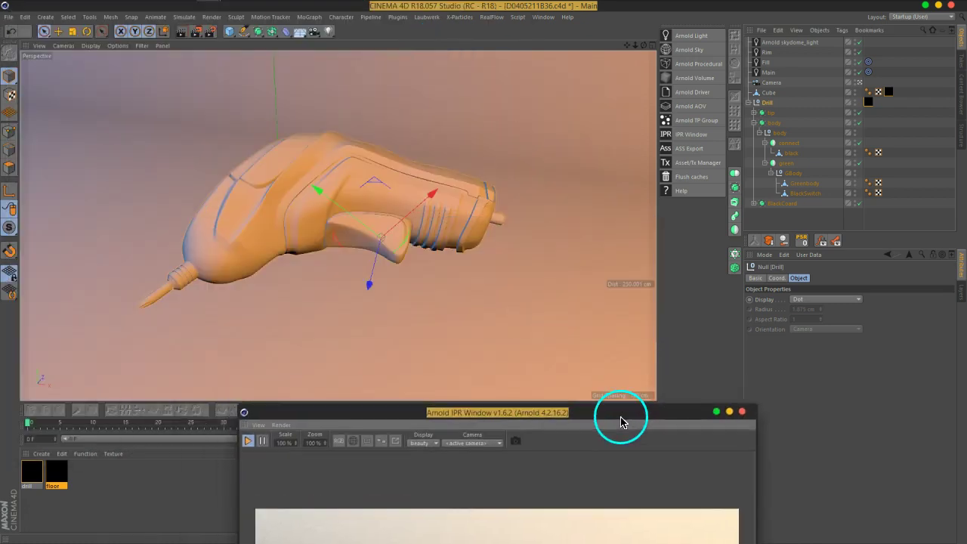
{"action": "left_click", "coordinate": [804, 183]}
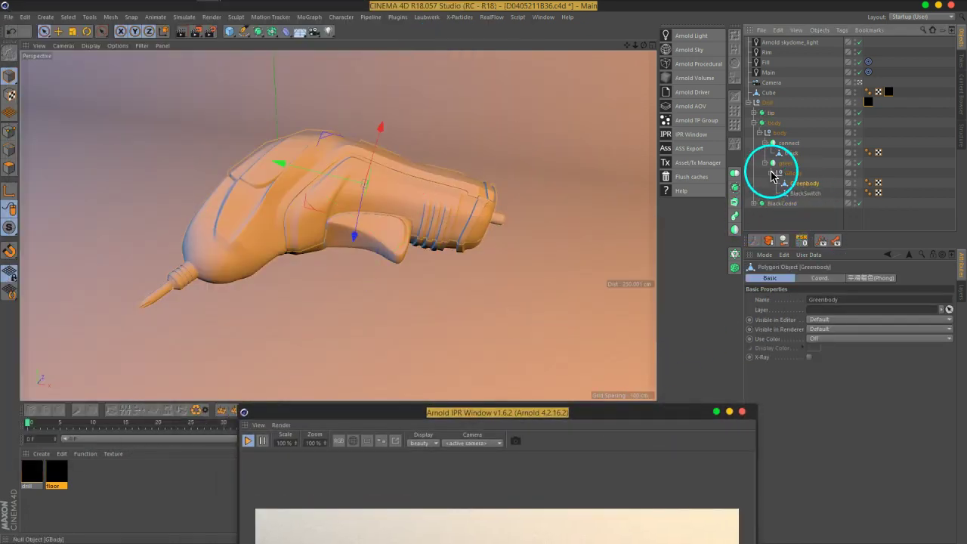
{"action": "left_click", "coordinate": [765, 162]}
{"action": "left_click", "coordinate": [783, 205]}
{"action": "left_click", "coordinate": [113, 46]}
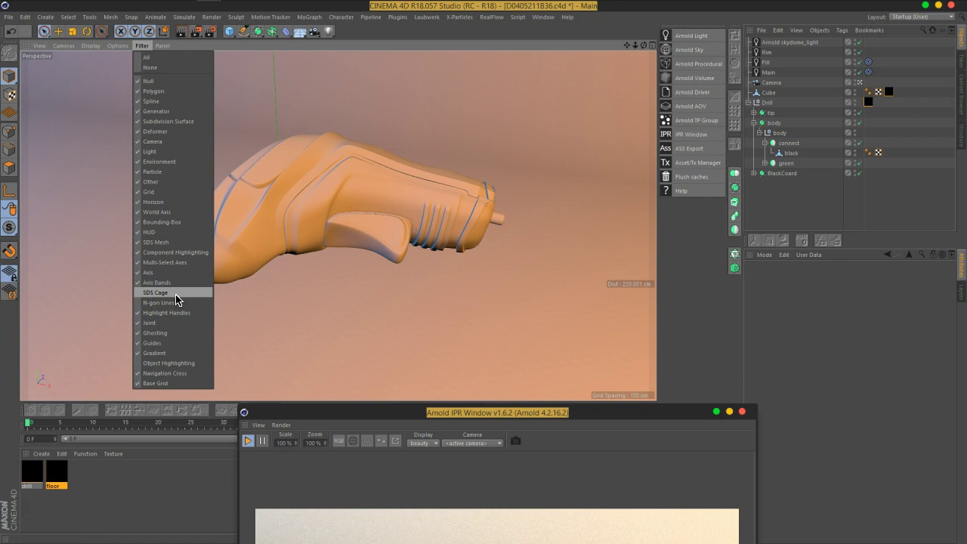
{"action": "mouse_move", "coordinate": [91, 45]}
{"action": "left_click", "coordinate": [109, 71]}
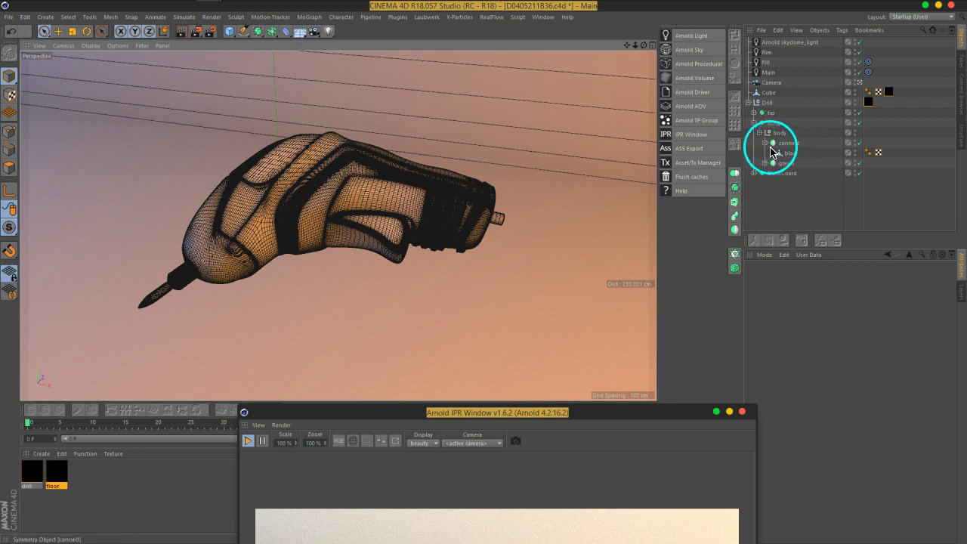
Enable Sel.: Wireframe in the perspective viewport's View Settings
{"action": "left_click", "coordinate": [793, 160]}
{"action": "left_click", "coordinate": [789, 191]}
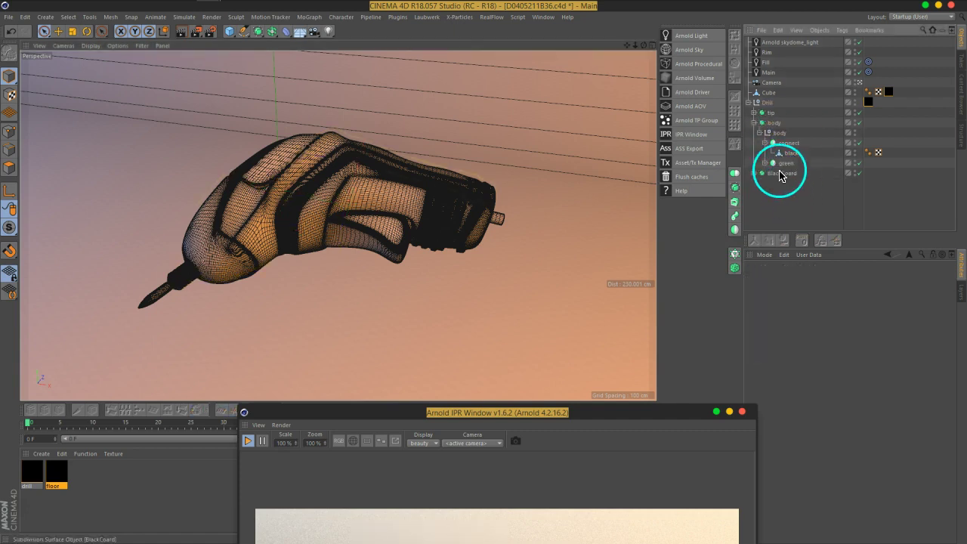
{"action": "left_click", "coordinate": [780, 255]}
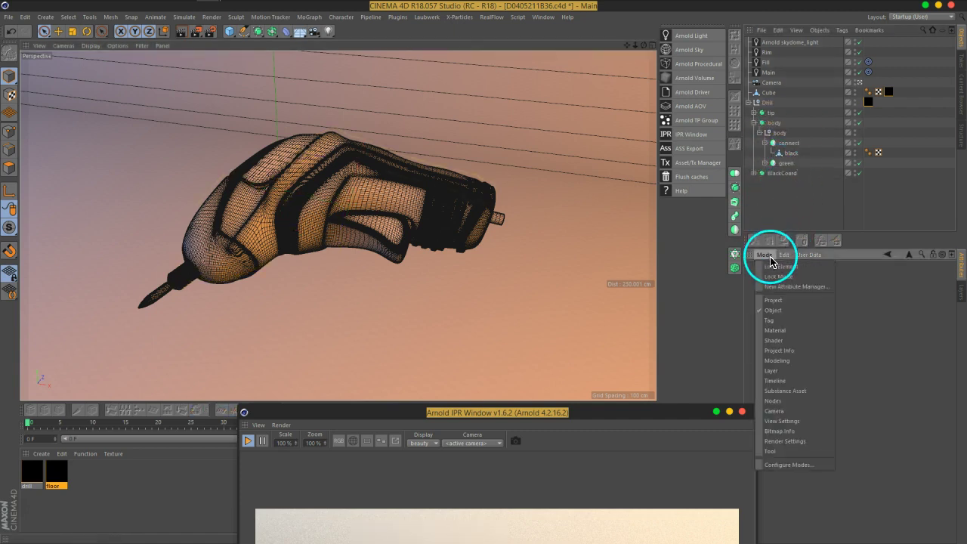
{"action": "left_click", "coordinate": [778, 425]}
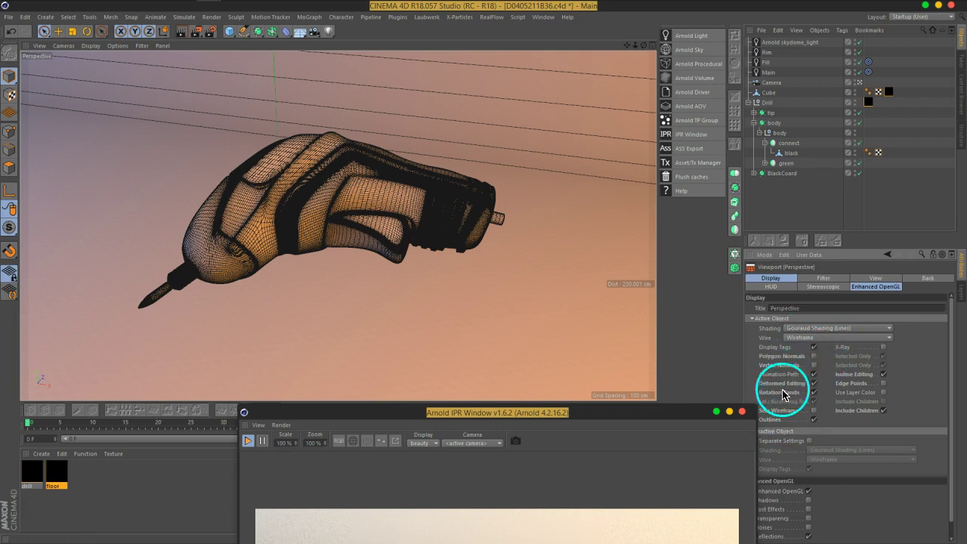
{"action": "left_click_drag", "start_coordinate": [676, 417], "coordinate": [652, 410]}
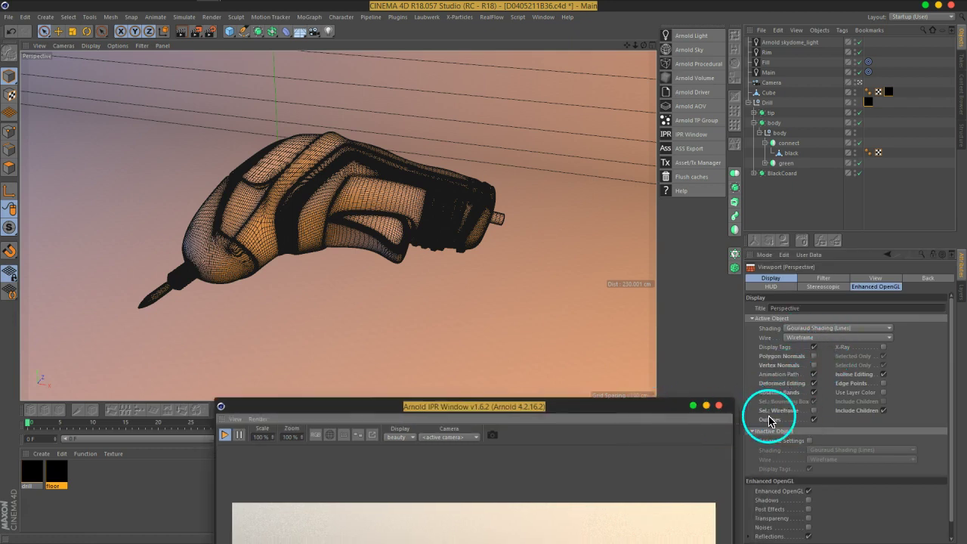
{"action": "left_click", "coordinate": [814, 410]}
{"action": "left_click", "coordinate": [789, 153]}
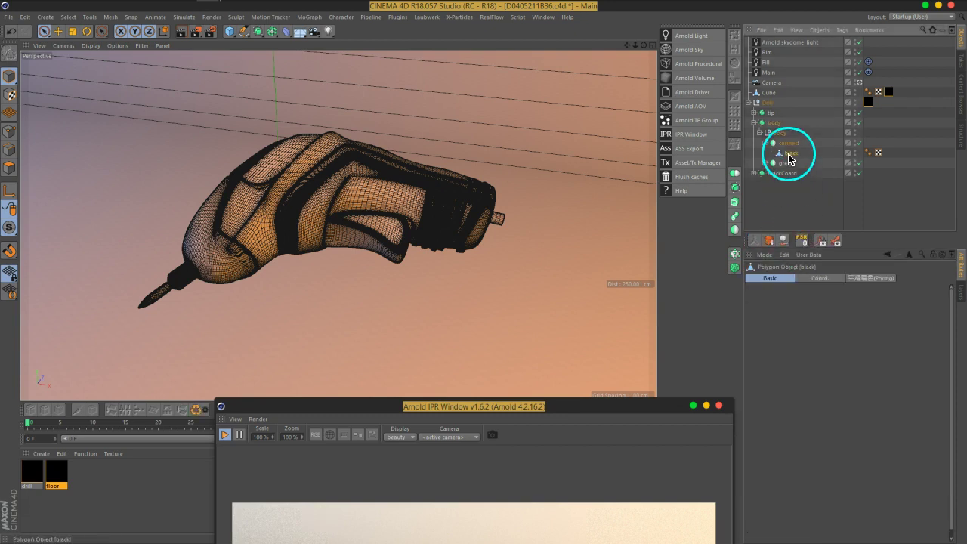
{"action": "left_click", "coordinate": [243, 258]}
Expand the green group, select BlackSwitch, black and Greenbody, then show the Drill_Green material
{"action": "left_click", "coordinate": [801, 178]}
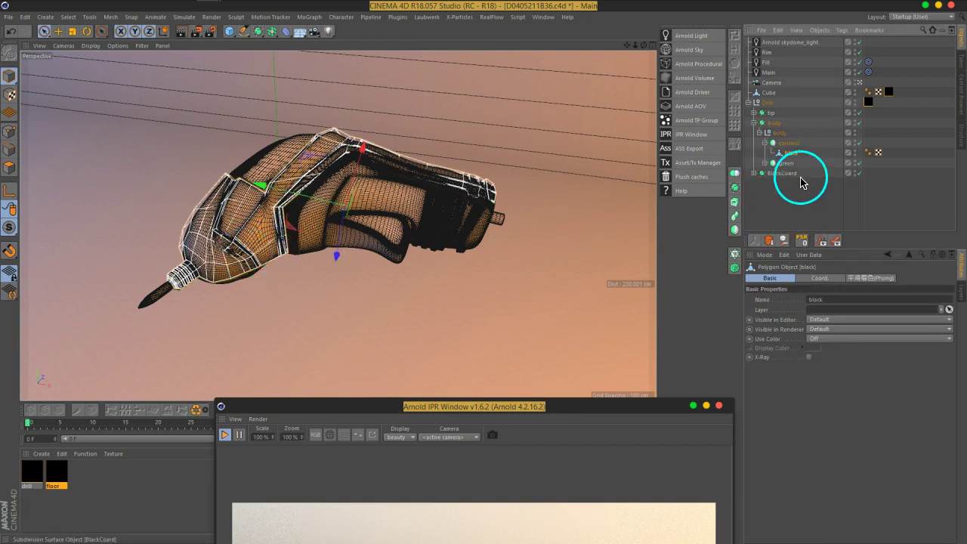
{"action": "left_click", "coordinate": [766, 163]}
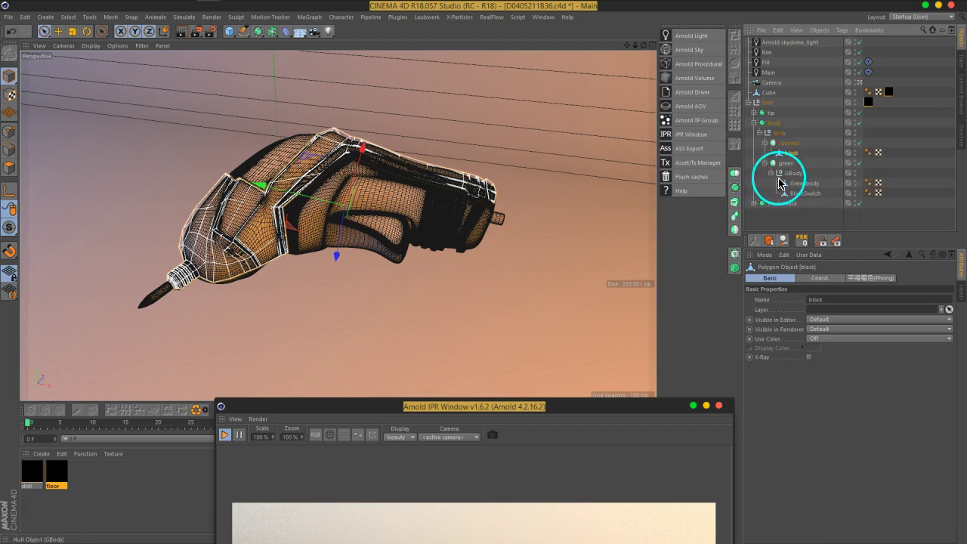
{"action": "left_click", "coordinate": [805, 195]}
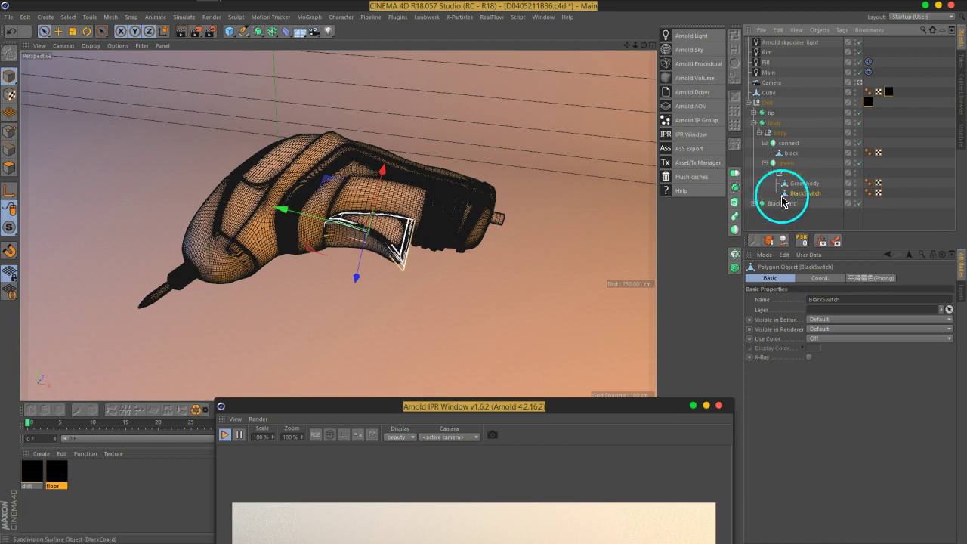
{"action": "left_click", "coordinate": [790, 161]}
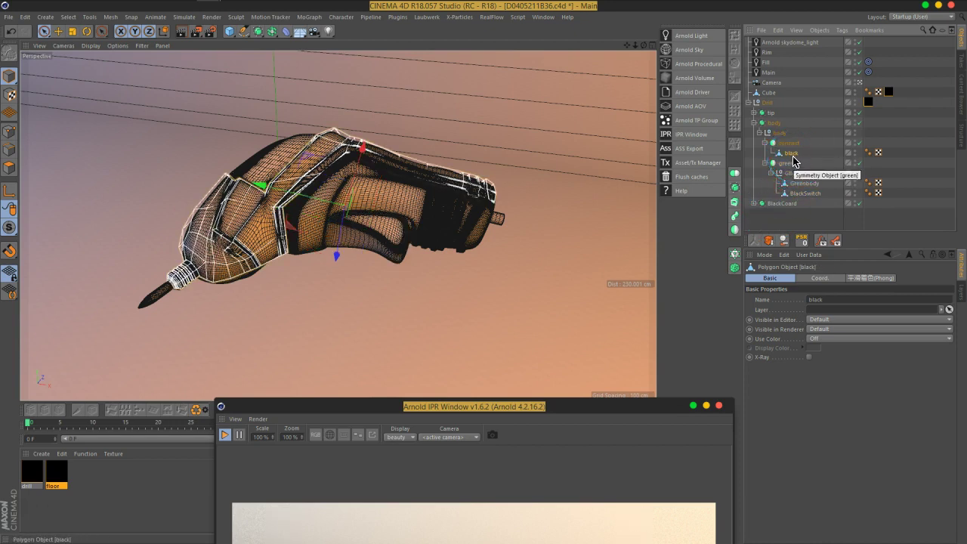
{"action": "left_click", "coordinate": [804, 184]}
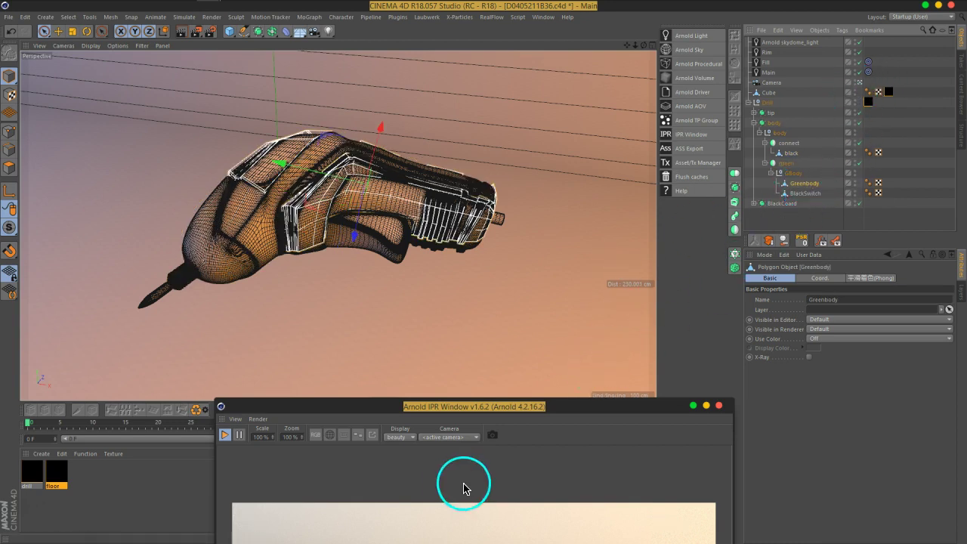
{"action": "mouse_move", "coordinate": [533, 405]}
{"action": "left_mouse_down"}
{"action": "mouse_move", "coordinate": [374, 23]}
{"action": "mouse_move", "coordinate": [454, 18]}
{"action": "left_mouse_up"}
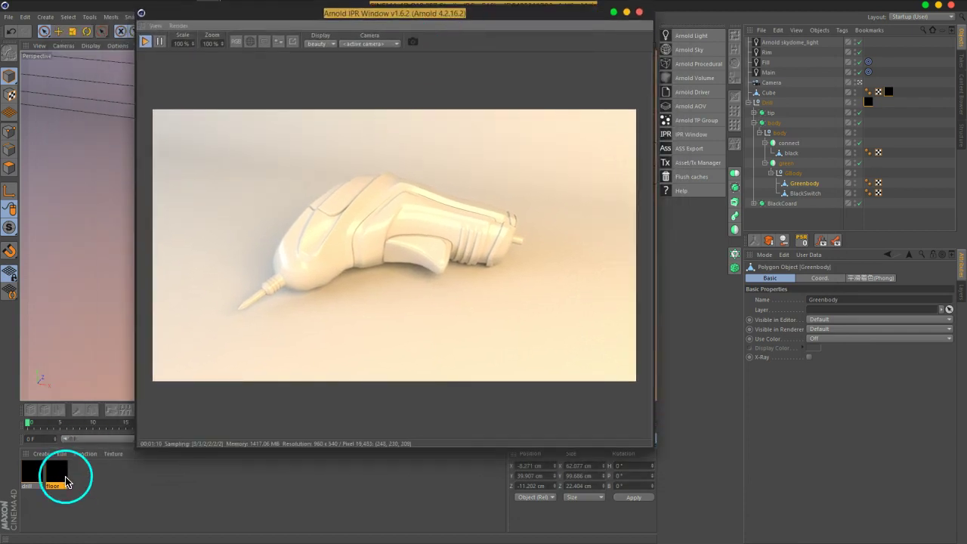
{"action": "left_click", "coordinate": [34, 482]}
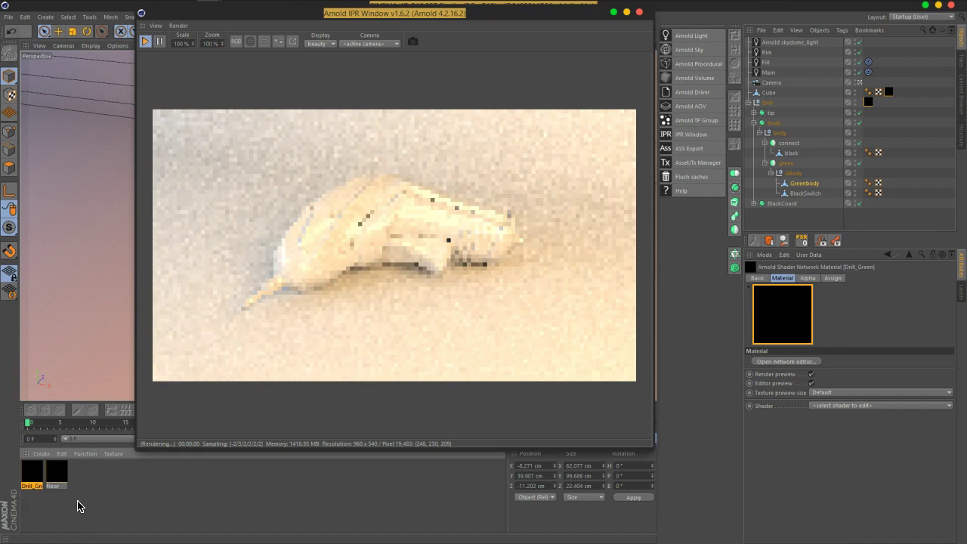
Open the Drill_Green shader network, narrow it to uncover the render, and close the Material Editor
{"action": "left_click", "coordinate": [36, 473]}
{"action": "double_click", "coordinate": [36, 472]}
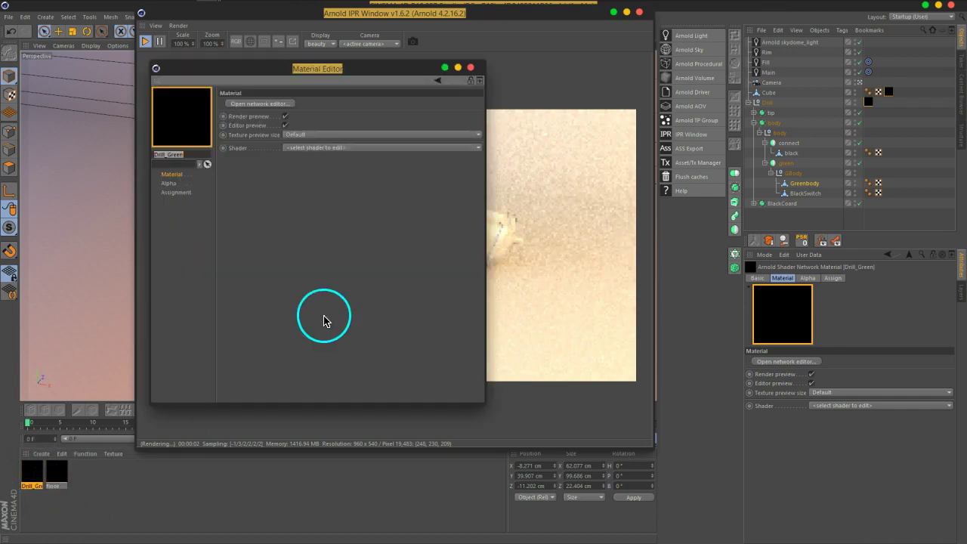
{"action": "left_click", "coordinate": [275, 106]}
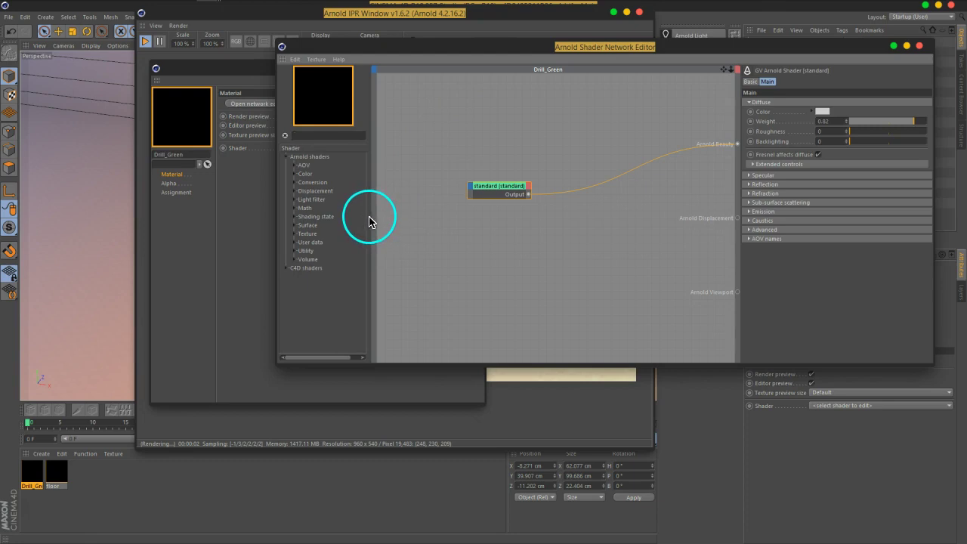
{"action": "left_click_drag", "start_coordinate": [368, 221], "coordinate": [400, 209]}
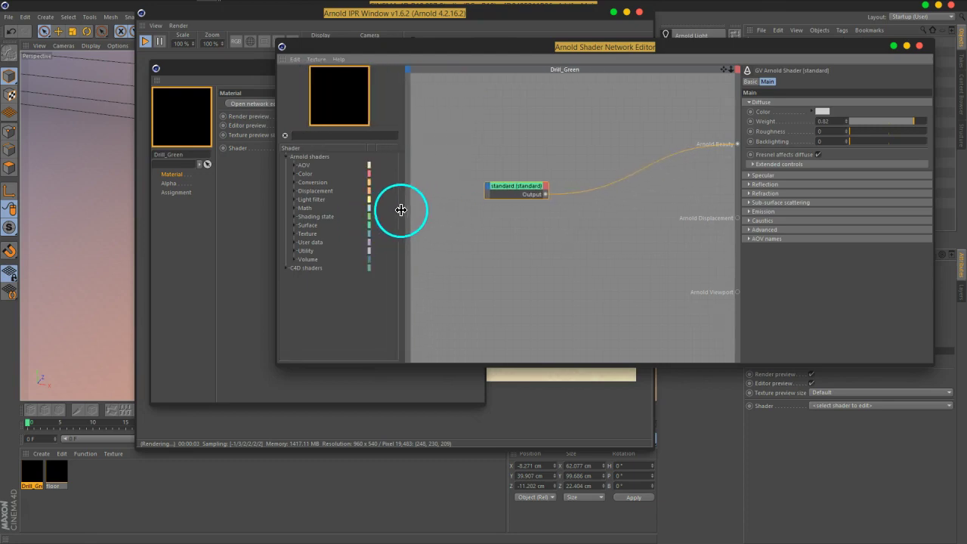
{"action": "left_click_drag", "start_coordinate": [277, 247], "coordinate": [476, 237]}
{"action": "left_click_drag", "start_coordinate": [399, 67], "coordinate": [213, 78]}
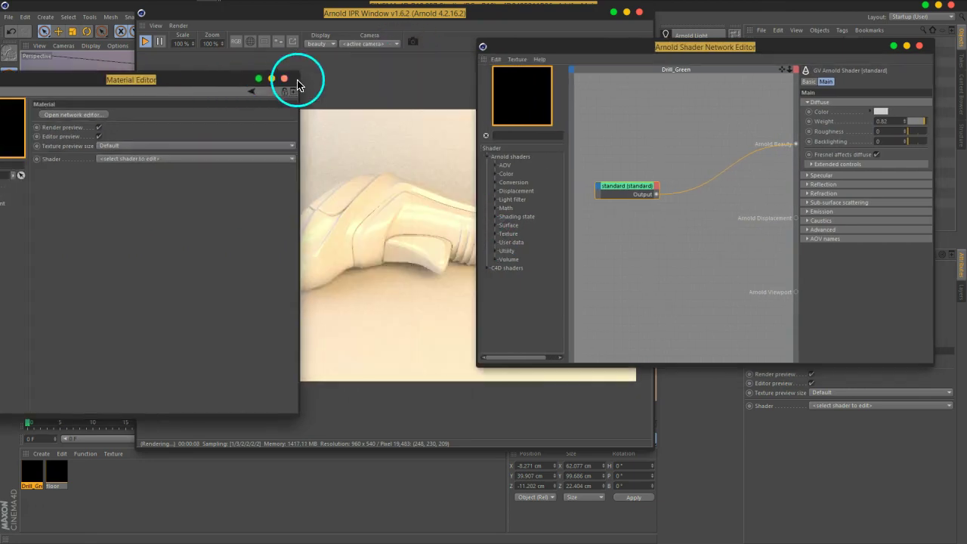
{"action": "left_click", "coordinate": [284, 79]}
Arrange the IPR and network windows and show the standard shader's Basic properties
{"action": "left_click_drag", "start_coordinate": [352, 17], "coordinate": [212, 21]}
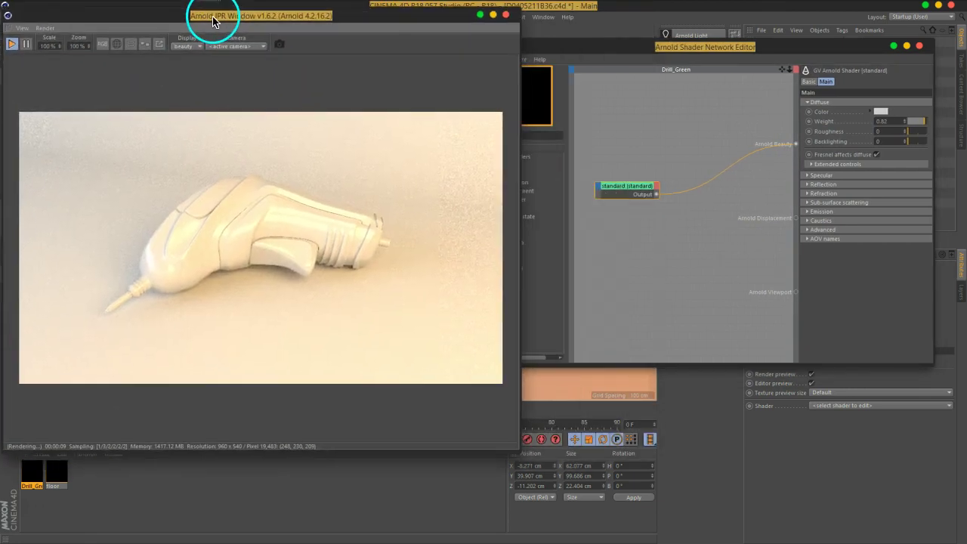
{"action": "left_click_drag", "start_coordinate": [579, 45], "coordinate": [591, 28]}
{"action": "left_click_drag", "start_coordinate": [642, 168], "coordinate": [633, 162]}
{"action": "left_click", "coordinate": [823, 64]}
{"action": "left_click", "coordinate": [876, 85]}
{"action": "type", "text": "Green_Base"}
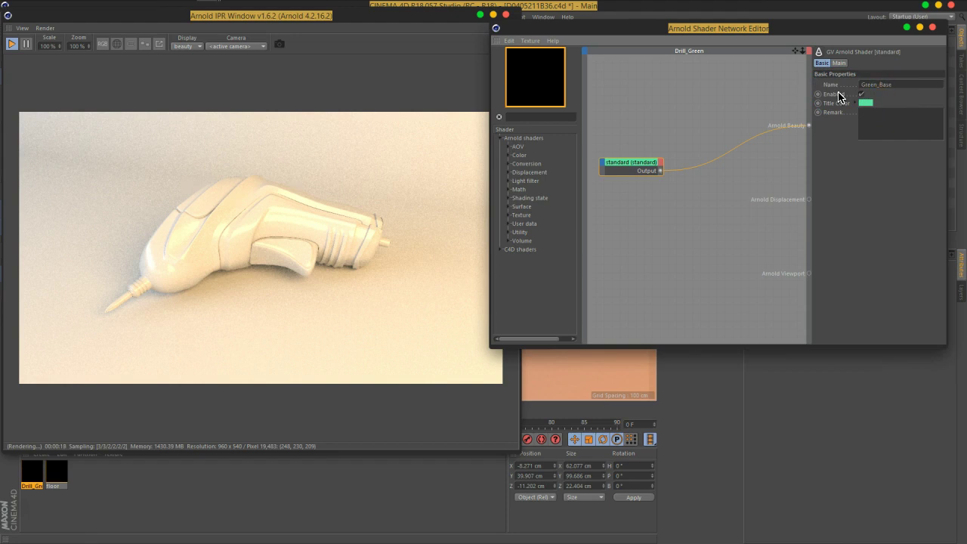
Name the standard node Green_Base and widen it to show its full title
{"action": "key", "text": "Return"}
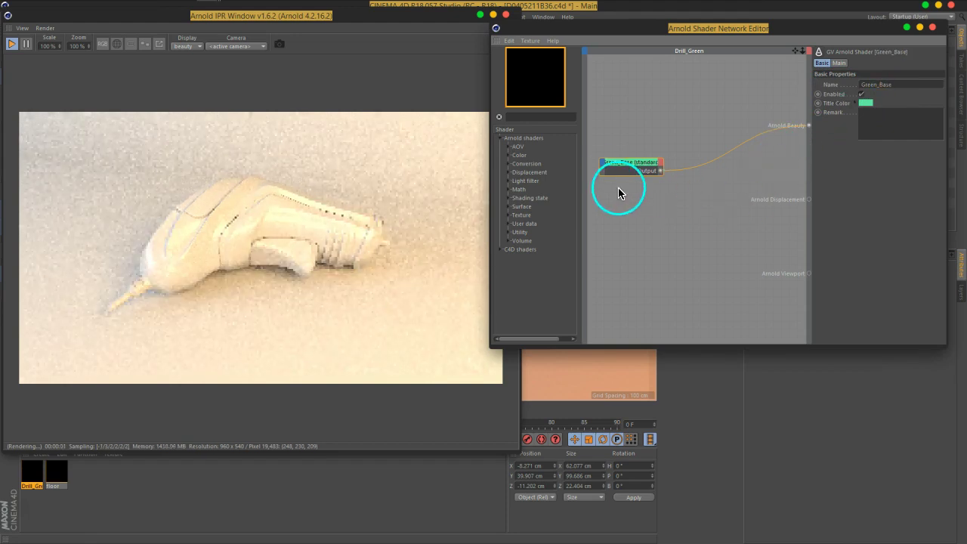
{"action": "left_click_drag", "start_coordinate": [622, 170], "coordinate": [679, 139]}
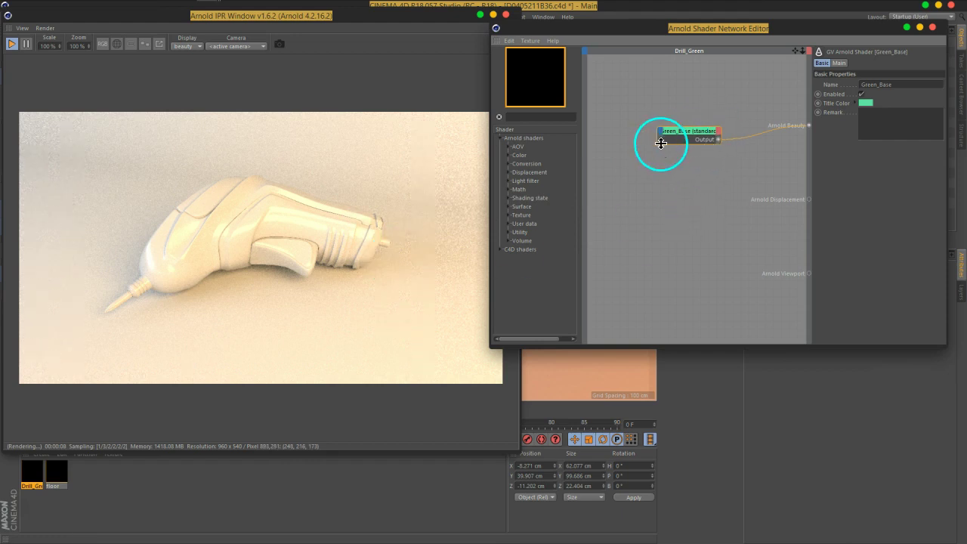
{"action": "left_click_drag", "start_coordinate": [659, 139], "coordinate": [627, 139]}
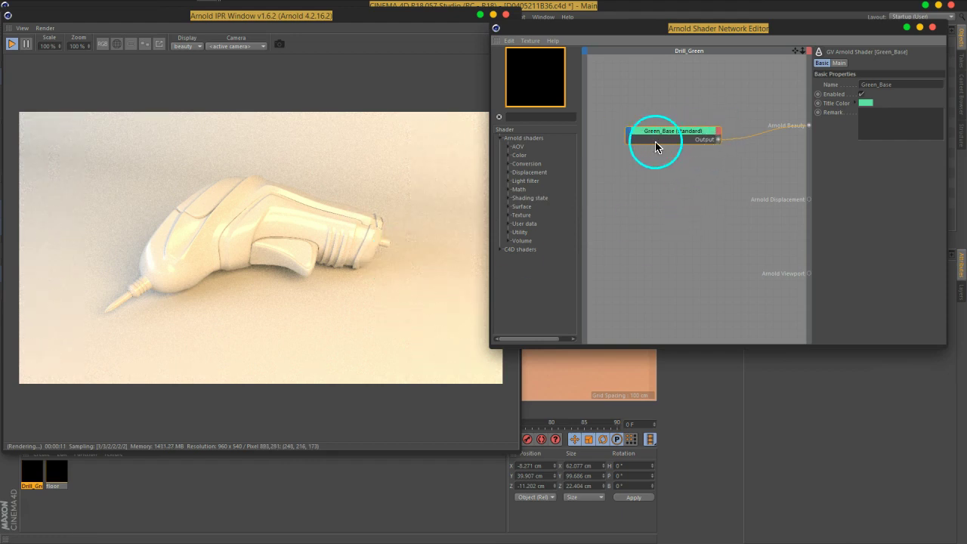
{"action": "left_click", "coordinate": [670, 139]}
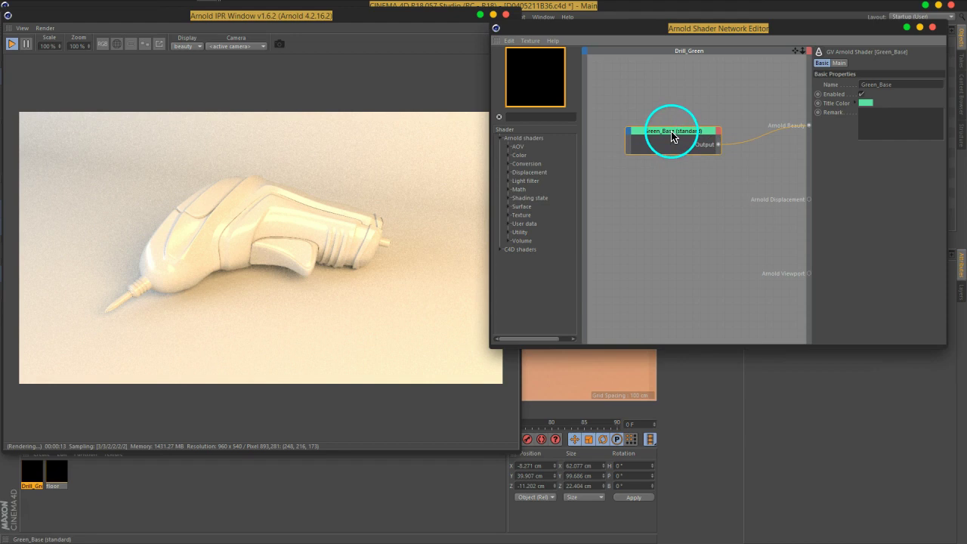
{"action": "left_click_drag", "start_coordinate": [671, 135], "coordinate": [710, 118]}
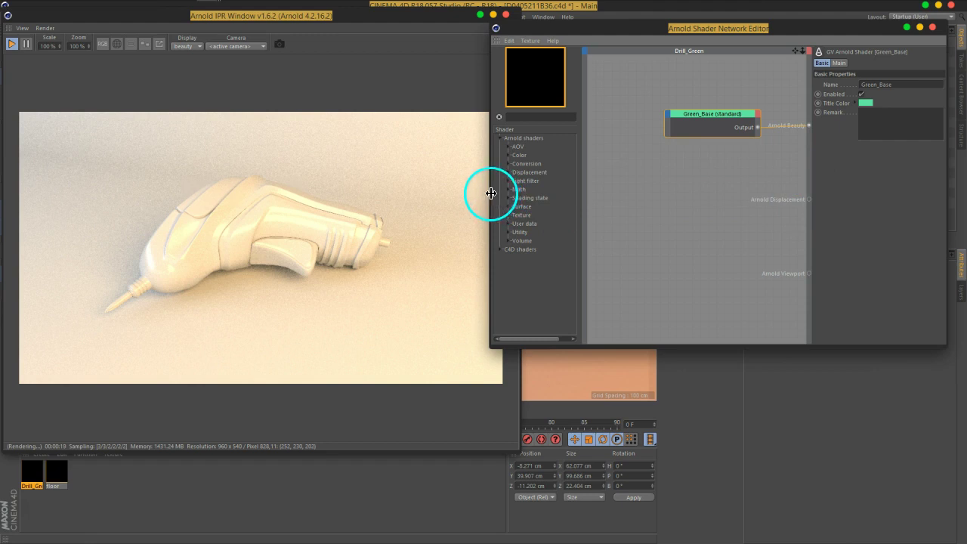
Enlarge the Shader Network Editor leftward and reposition the Green_Base node
{"action": "left_click_drag", "start_coordinate": [491, 194], "coordinate": [404, 195]}
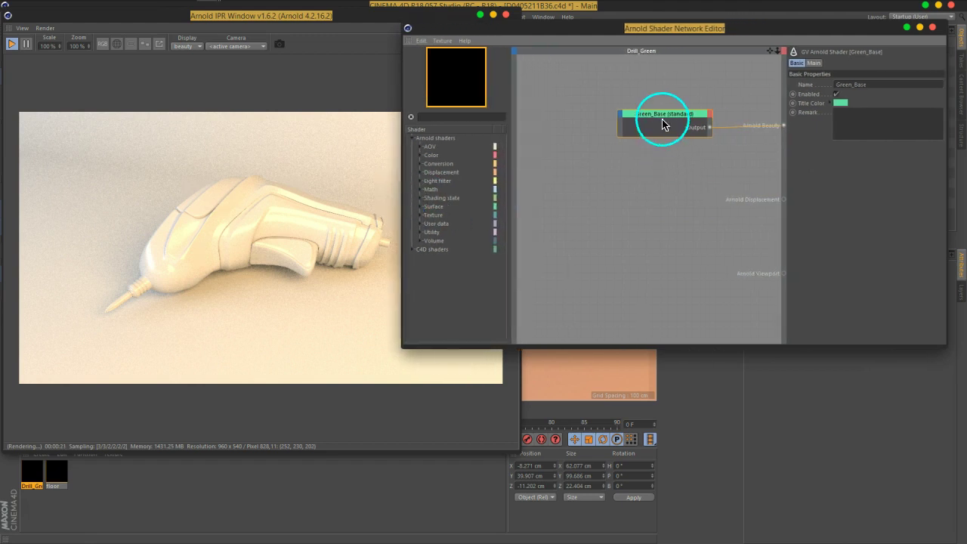
{"action": "left_click_drag", "start_coordinate": [662, 125], "coordinate": [672, 128]}
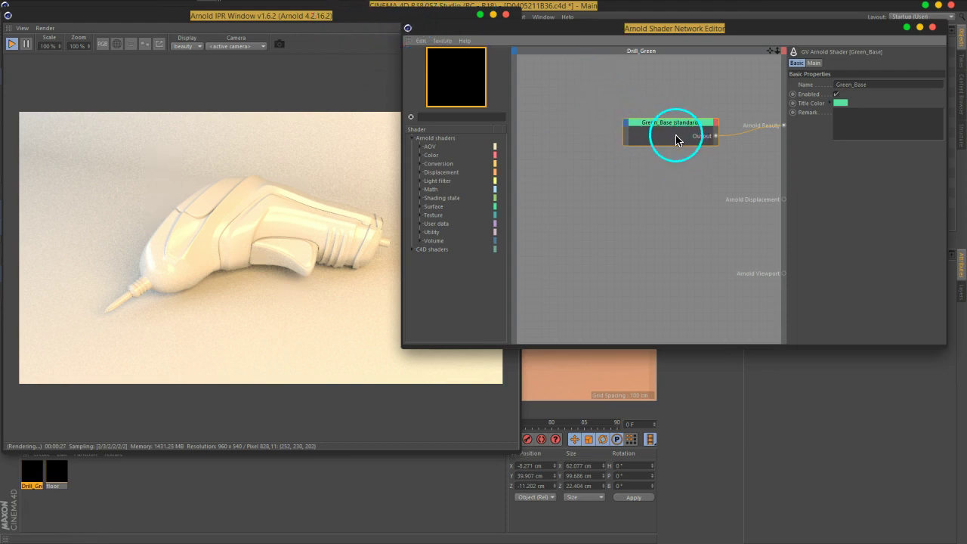
{"action": "mouse_move", "coordinate": [673, 129]}
{"action": "left_mouse_down"}
{"action": "mouse_move", "coordinate": [696, 124]}
{"action": "mouse_move", "coordinate": [693, 114]}
{"action": "left_mouse_up"}
{"action": "left_click", "coordinate": [604, 171]}
Select and nudge Green_Base, then show its Main tab with diffuse weight 0.82
{"action": "left_click", "coordinate": [696, 118]}
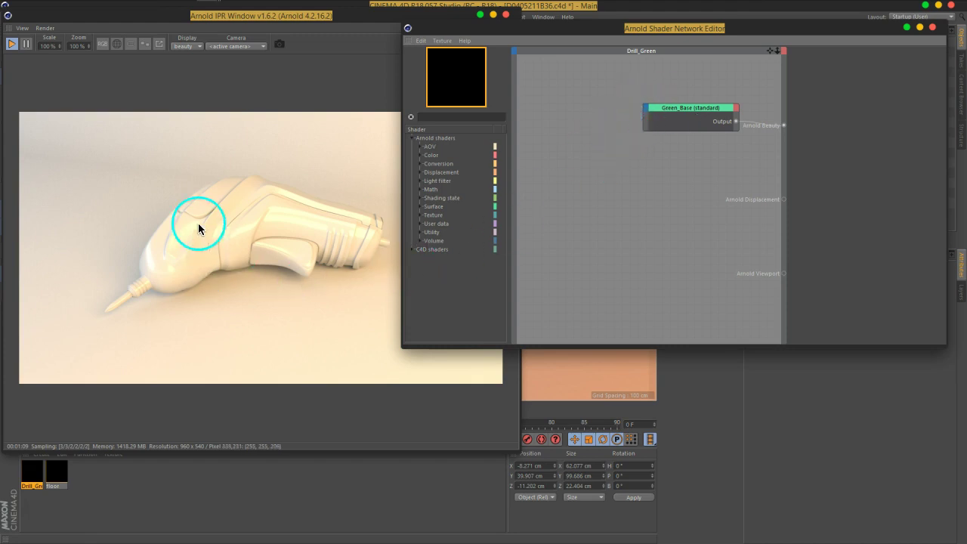
{"action": "mouse_move", "coordinate": [684, 114]}
{"action": "left_mouse_down"}
{"action": "mouse_move", "coordinate": [686, 140]}
{"action": "mouse_move", "coordinate": [686, 108]}
{"action": "mouse_move", "coordinate": [657, 124]}
{"action": "left_mouse_up"}
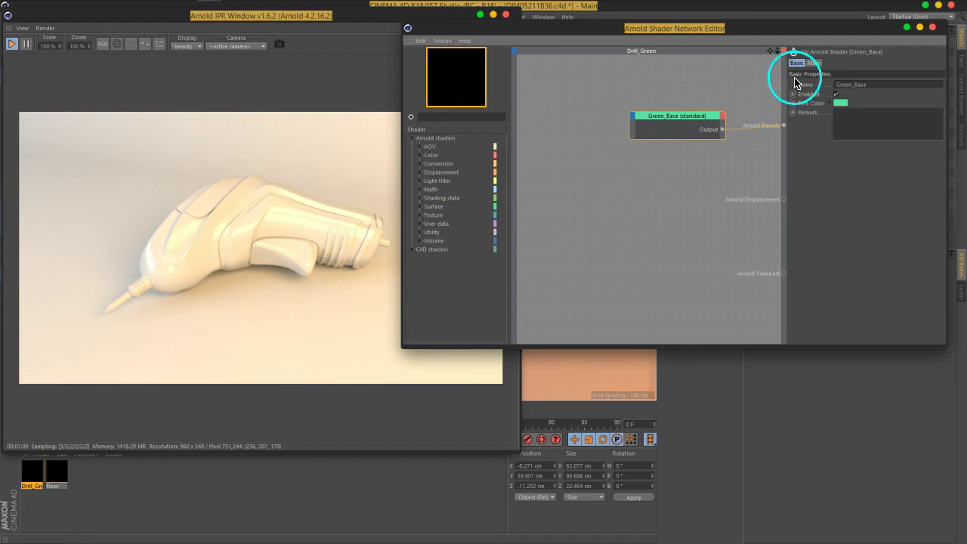
{"action": "left_click", "coordinate": [813, 63]}
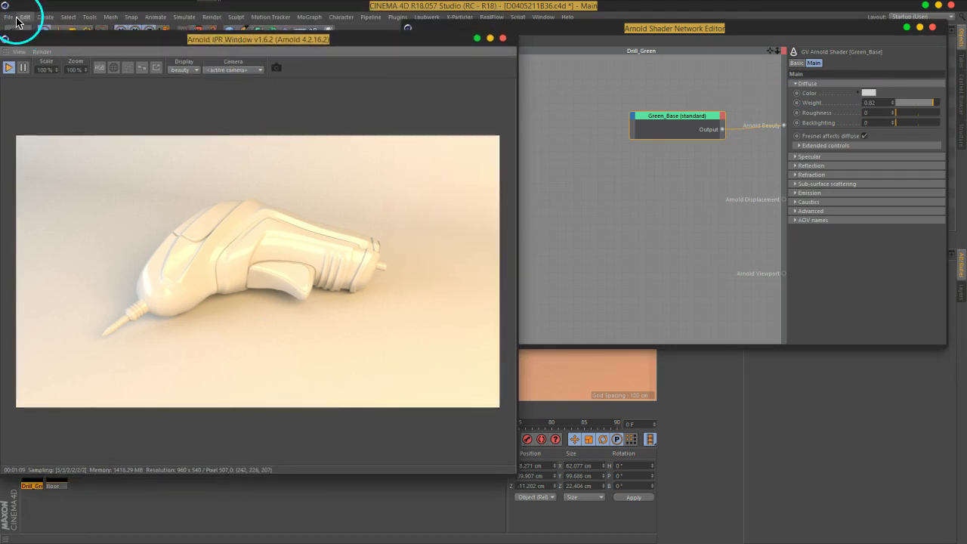
Save As Plastic_Drill.c4d after moving up into the AronoldC4D folder
{"action": "left_click", "coordinate": [8, 17]}
{"action": "left_click", "coordinate": [30, 108]}
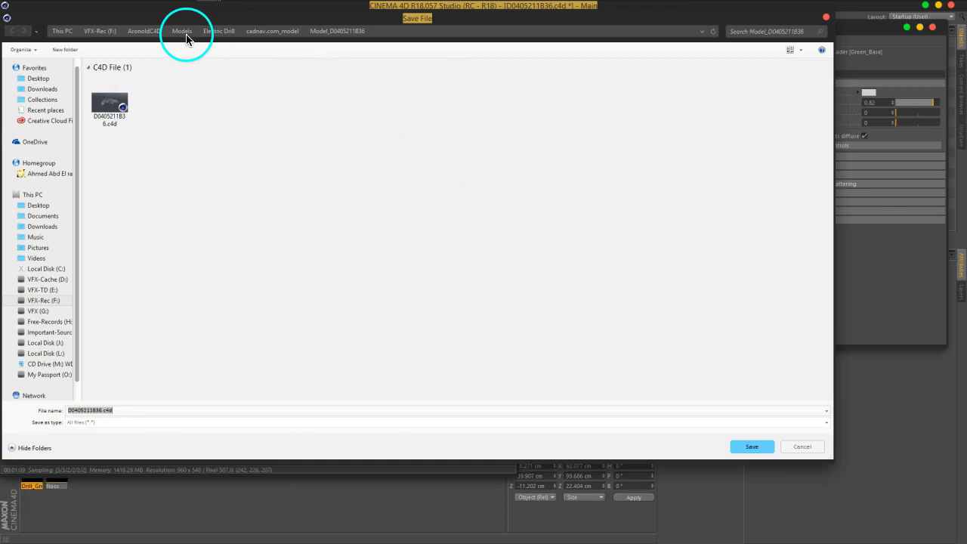
{"action": "left_click", "coordinate": [144, 31]}
{"action": "type", "text": "Plastic_Drill"}
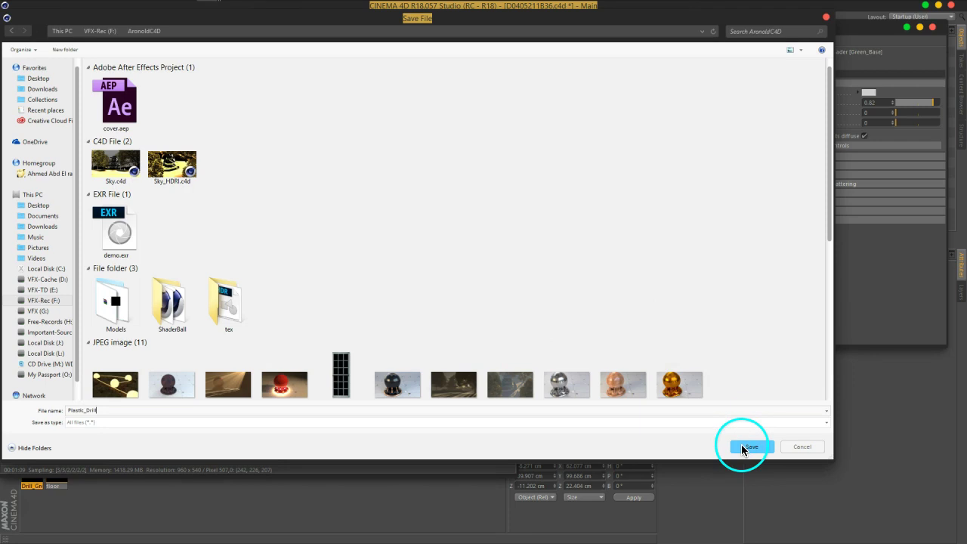
{"action": "left_click", "coordinate": [743, 445]}
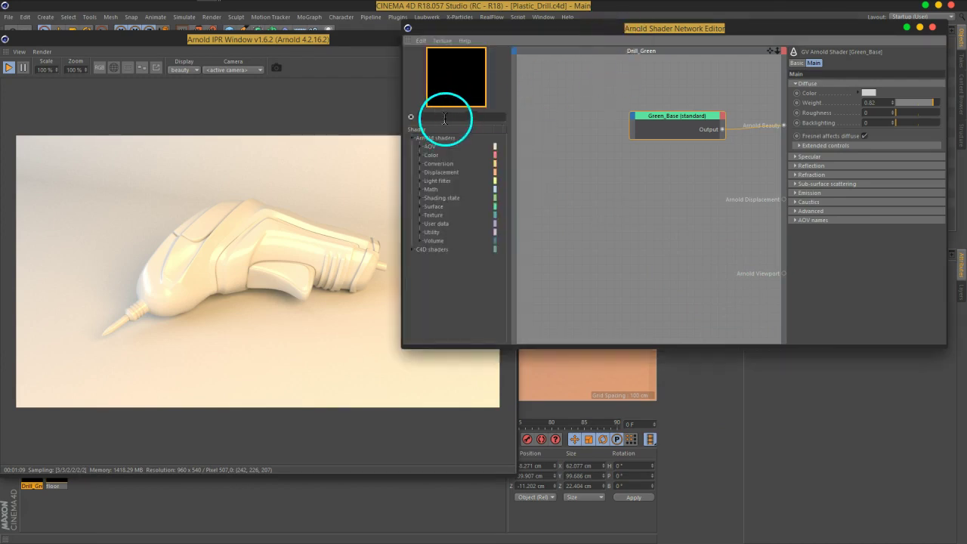
Add a mix shader node and wire its output into Green_Base's Diffuse Color
{"action": "type", "text": "mix"}
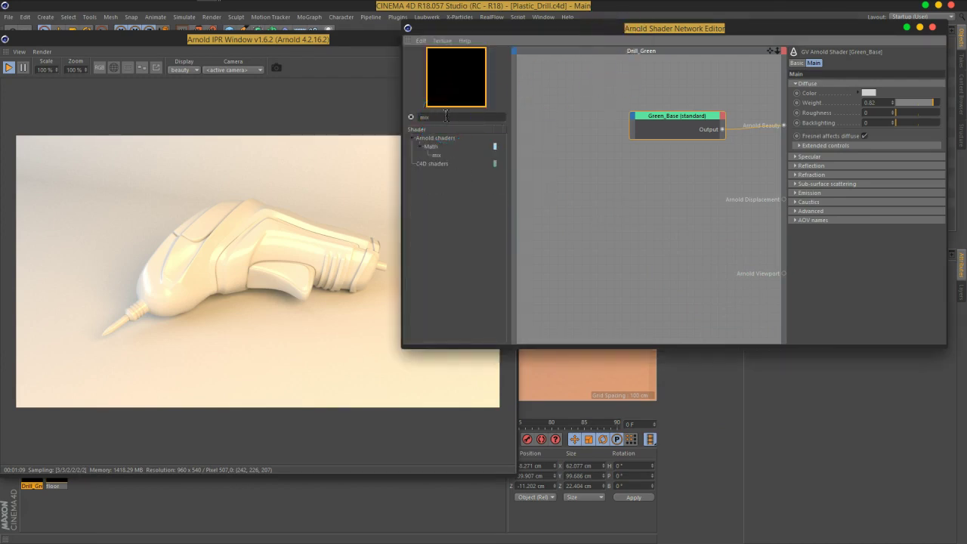
{"action": "left_click_drag", "start_coordinate": [437, 155], "coordinate": [580, 146]}
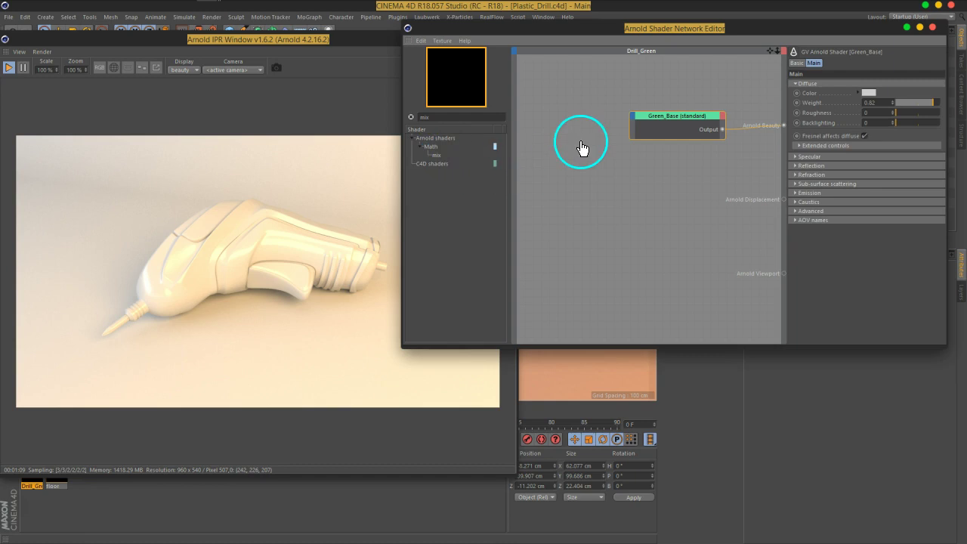
{"action": "left_click_drag", "start_coordinate": [722, 116], "coordinate": [730, 110]}
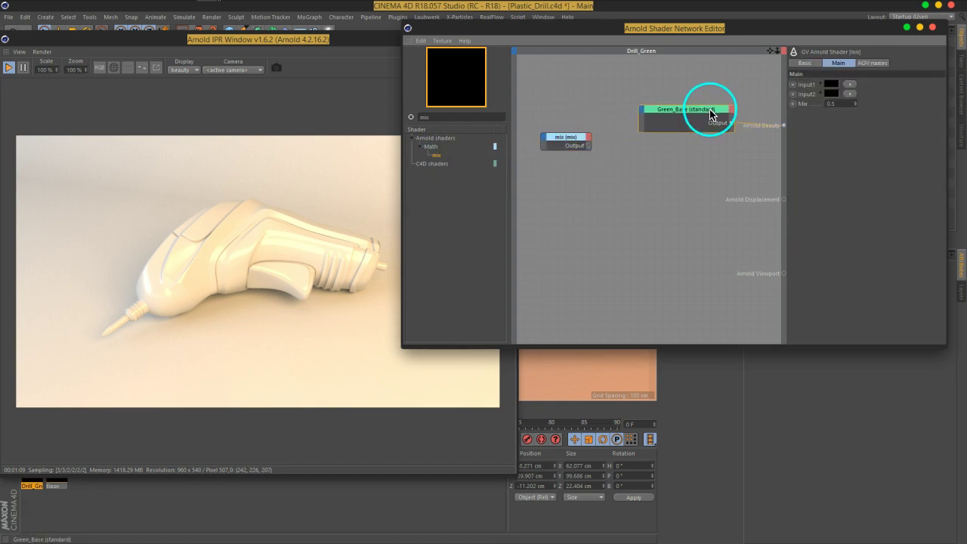
{"action": "mouse_move", "coordinate": [580, 146]}
{"action": "left_mouse_down"}
{"action": "mouse_move", "coordinate": [580, 132]}
{"action": "mouse_move", "coordinate": [646, 119]}
{"action": "mouse_move", "coordinate": [764, 121]}
{"action": "left_mouse_up"}
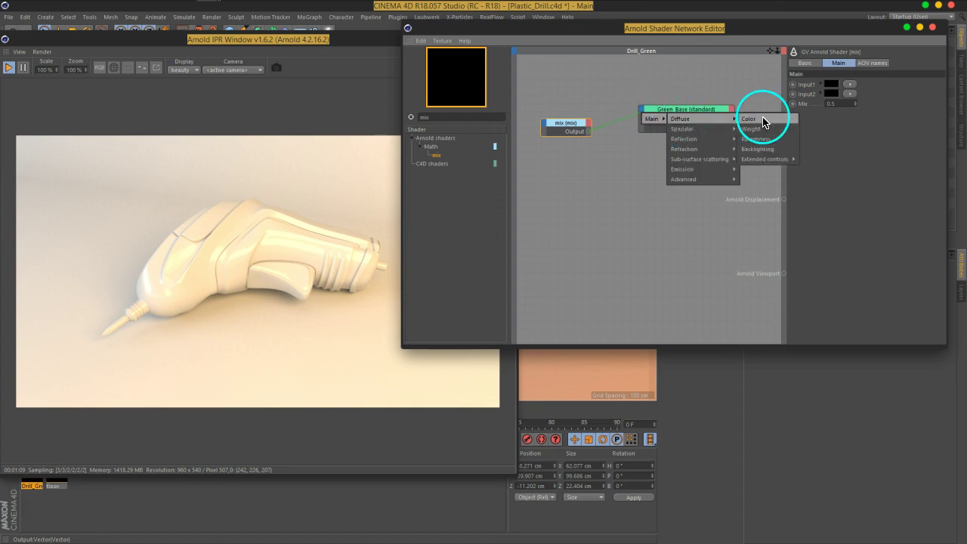
{"action": "left_click", "coordinate": [641, 199]}
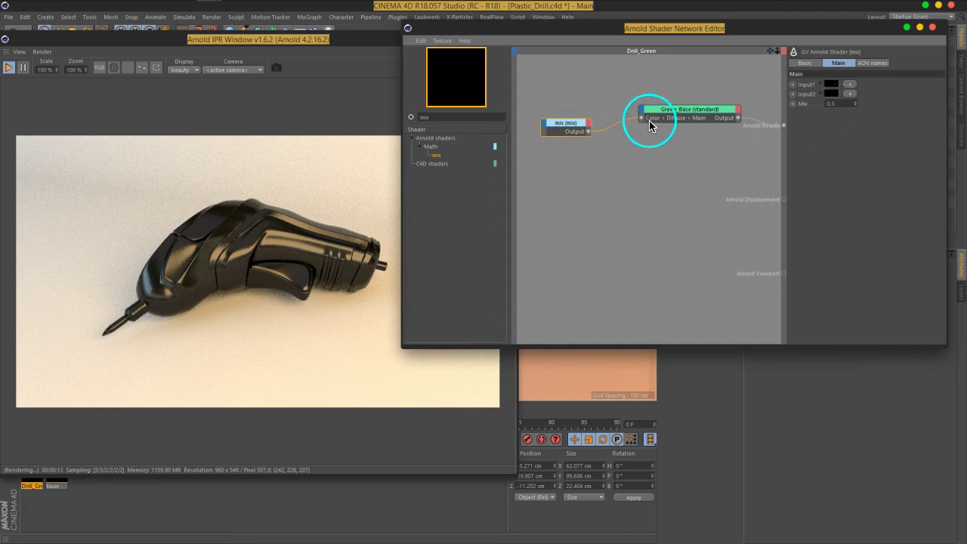
Rename the mix node to BaseColor_mix and widen it to show the full title
{"action": "left_click", "coordinate": [805, 63]}
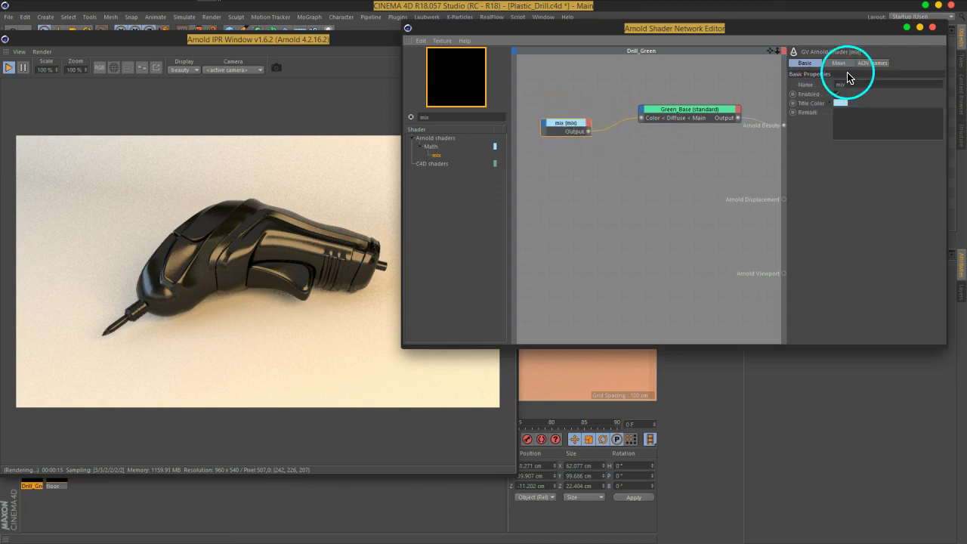
{"action": "left_click", "coordinate": [837, 85]}
{"action": "type", "text": "BaseColor_"}
{"action": "left_click", "coordinate": [658, 143]}
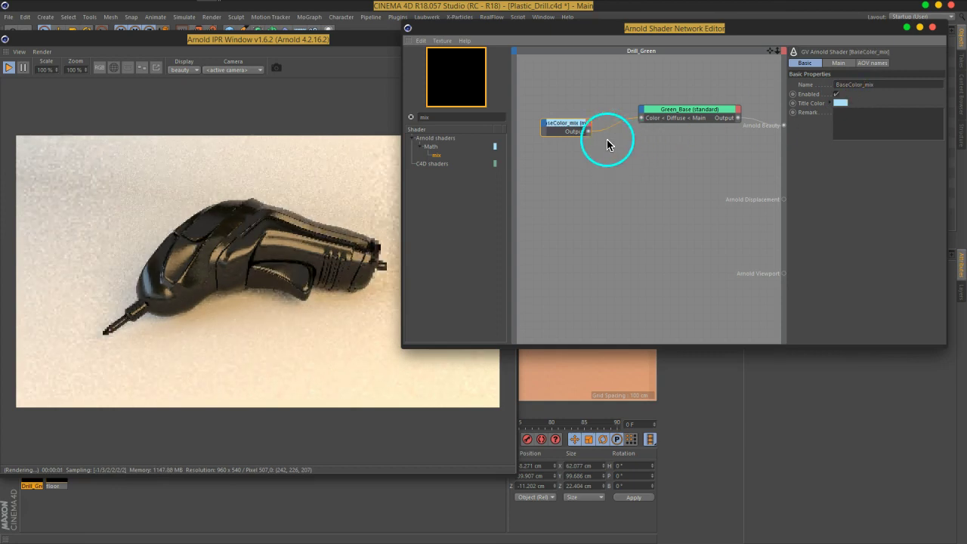
{"action": "mouse_move", "coordinate": [591, 126]}
{"action": "left_mouse_down"}
{"action": "mouse_move", "coordinate": [608, 125]}
{"action": "mouse_move", "coordinate": [597, 115]}
{"action": "left_mouse_up"}
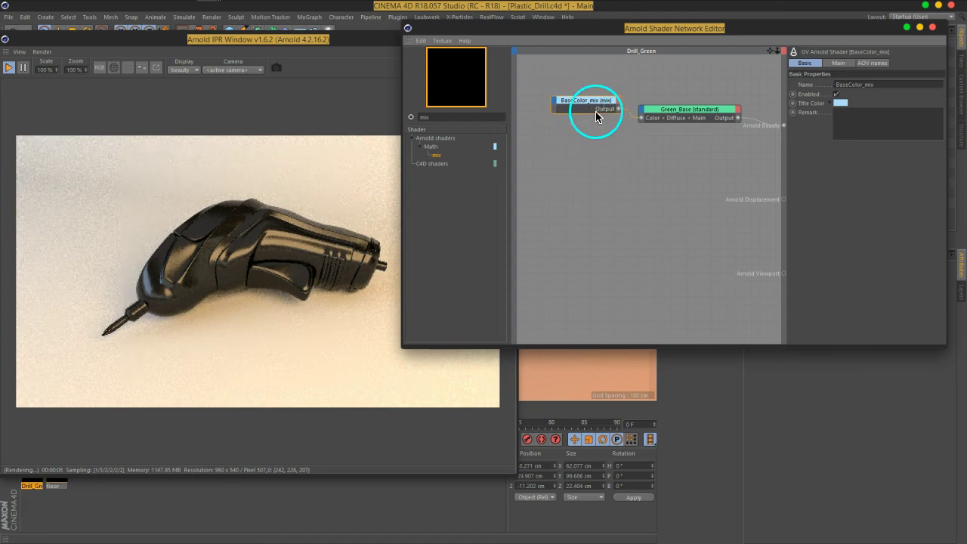
Give the BaseColor_mix node a magenta title colour
{"action": "right_click", "coordinate": [597, 104]}
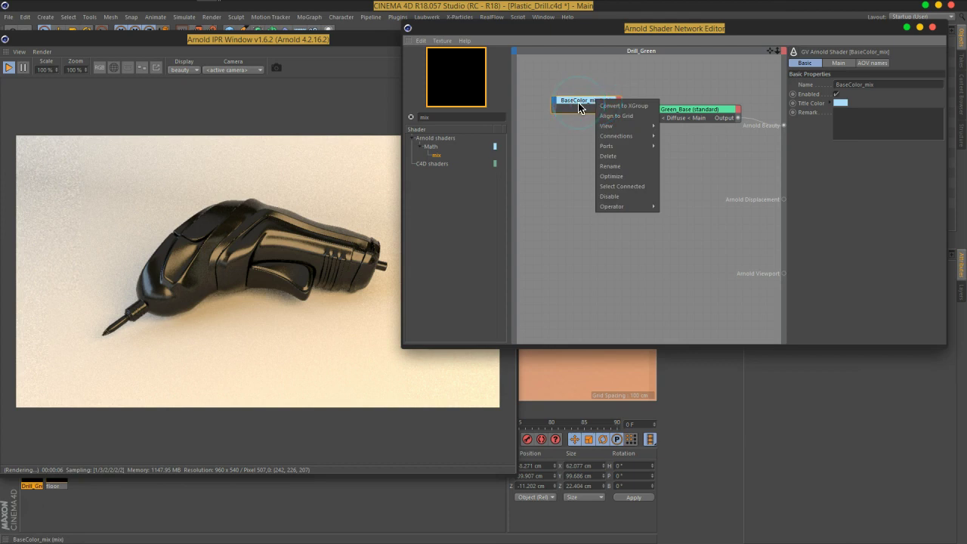
{"action": "left_click", "coordinate": [612, 127]}
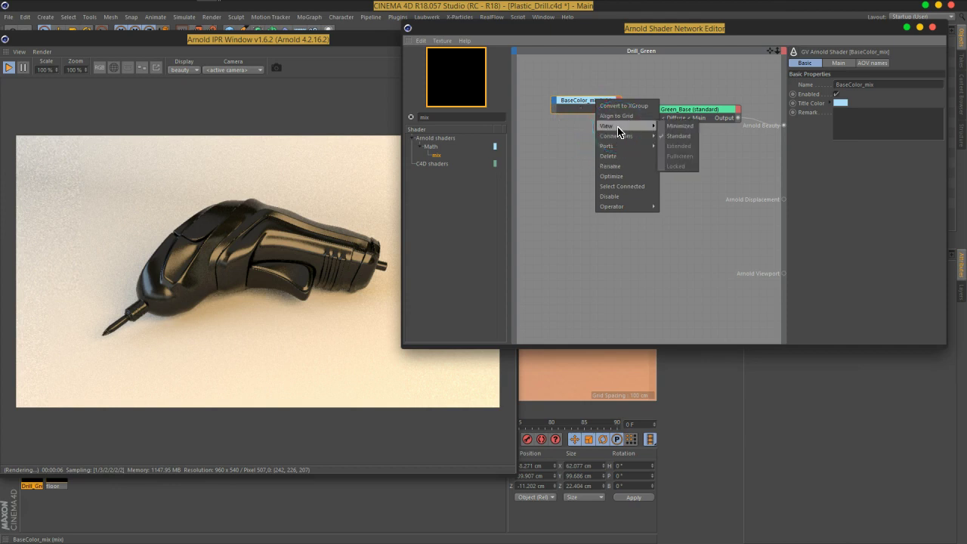
{"action": "left_click", "coordinate": [579, 101]}
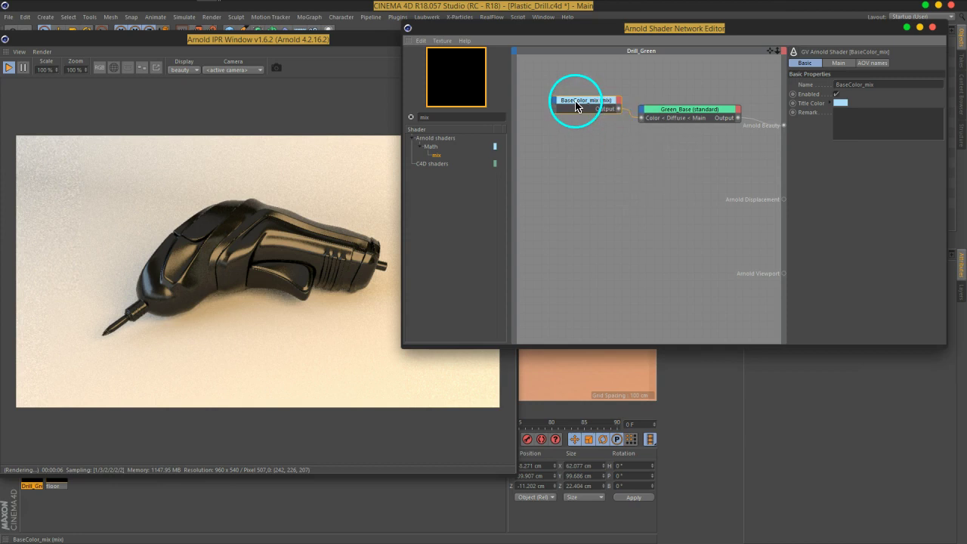
{"action": "left_click", "coordinate": [840, 103]}
{"action": "left_click", "coordinate": [835, 114]}
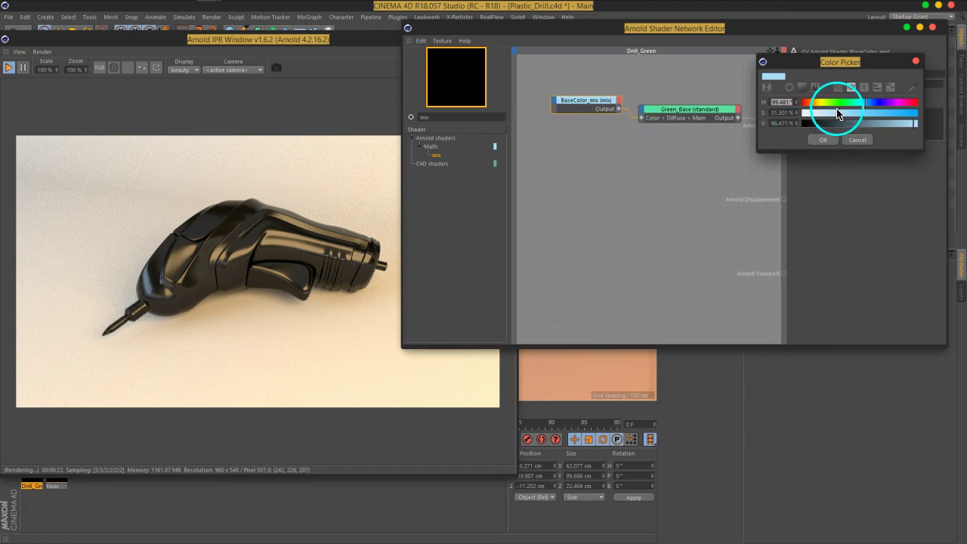
{"action": "left_click", "coordinate": [858, 142]}
{"action": "left_click", "coordinate": [643, 183]}
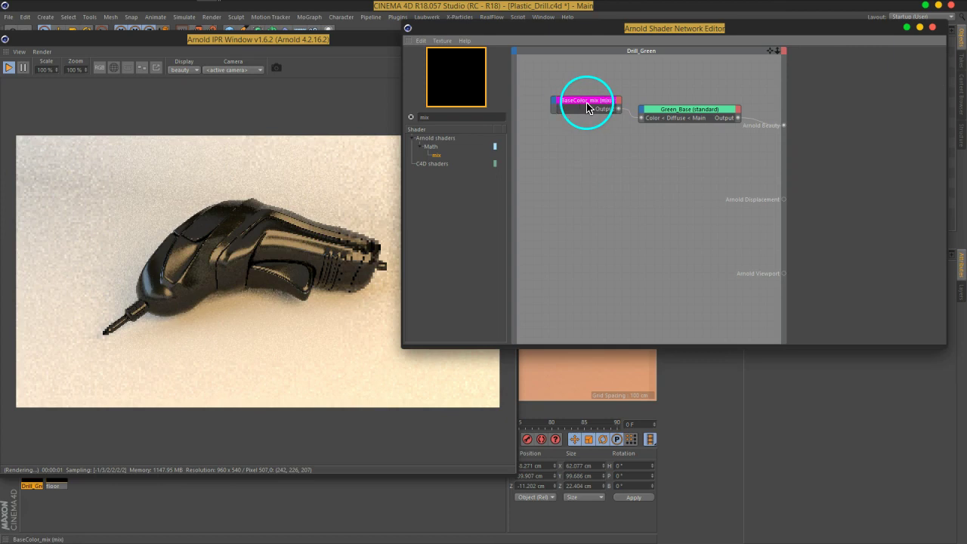
Move Green_Base up-right and place BaseColor_mix just to its left
{"action": "left_click_drag", "start_coordinate": [699, 113], "coordinate": [716, 92]}
{"action": "left_click_drag", "start_coordinate": [593, 101], "coordinate": [602, 104]}
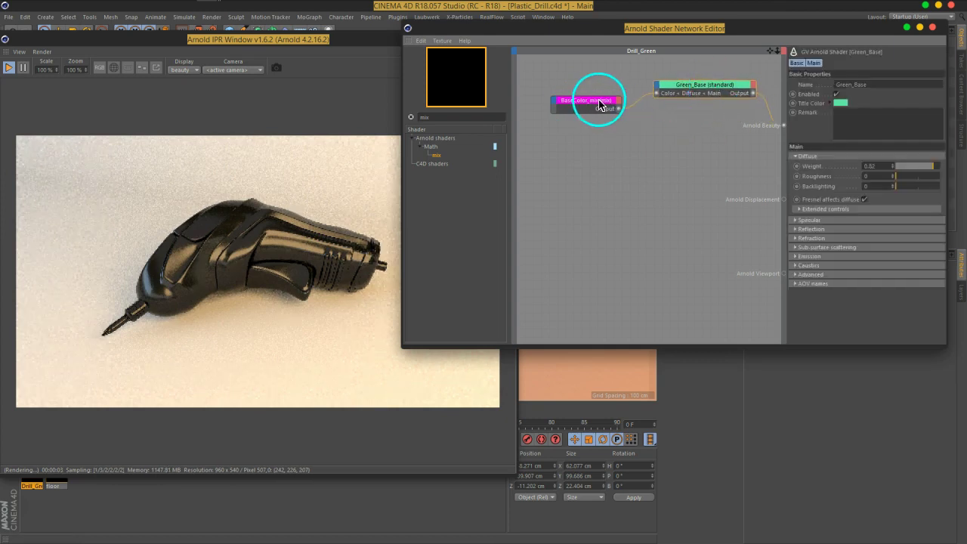
{"action": "left_click", "coordinate": [723, 93]}
{"action": "left_click", "coordinate": [594, 111]}
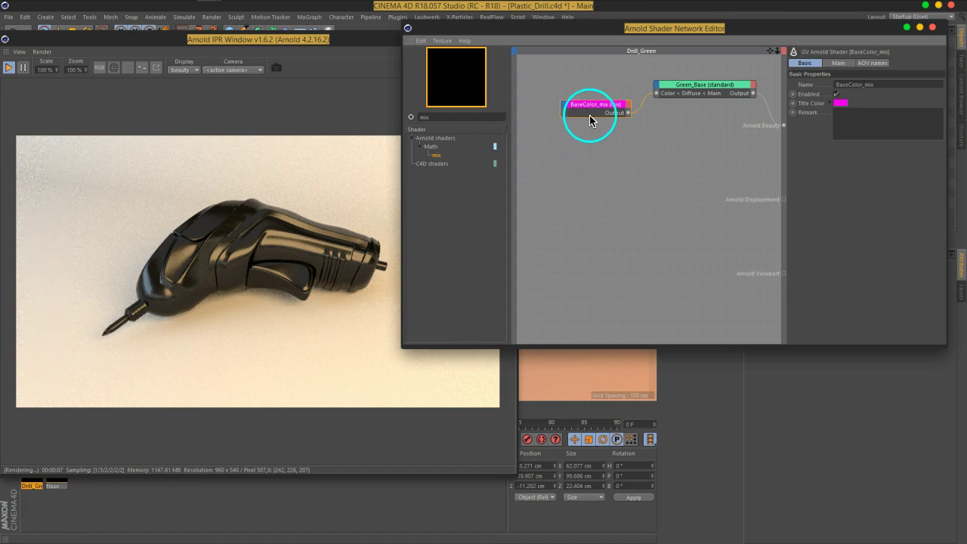
{"action": "left_click_drag", "start_coordinate": [690, 89], "coordinate": [699, 81]}
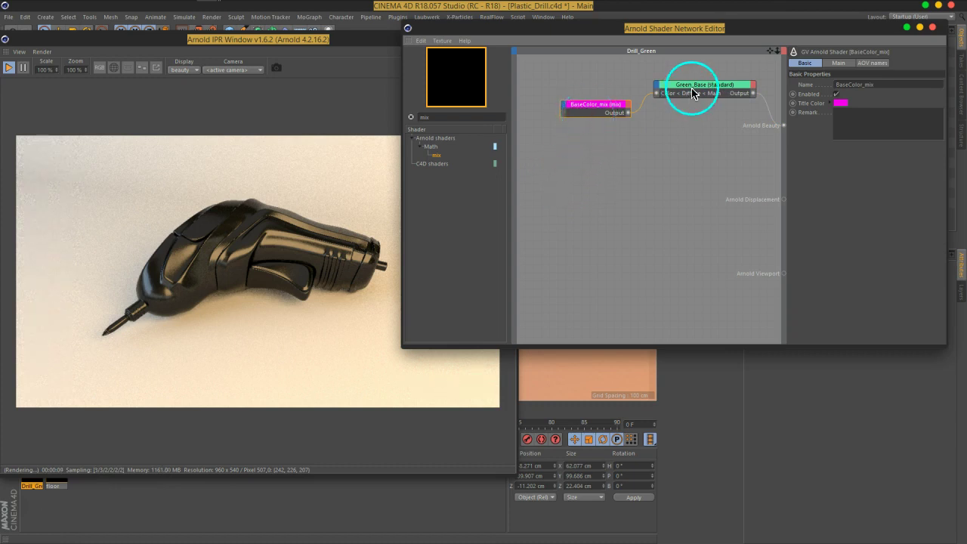
{"action": "left_click", "coordinate": [582, 117]}
{"action": "left_click_drag", "start_coordinate": [581, 117], "coordinate": [598, 107]}
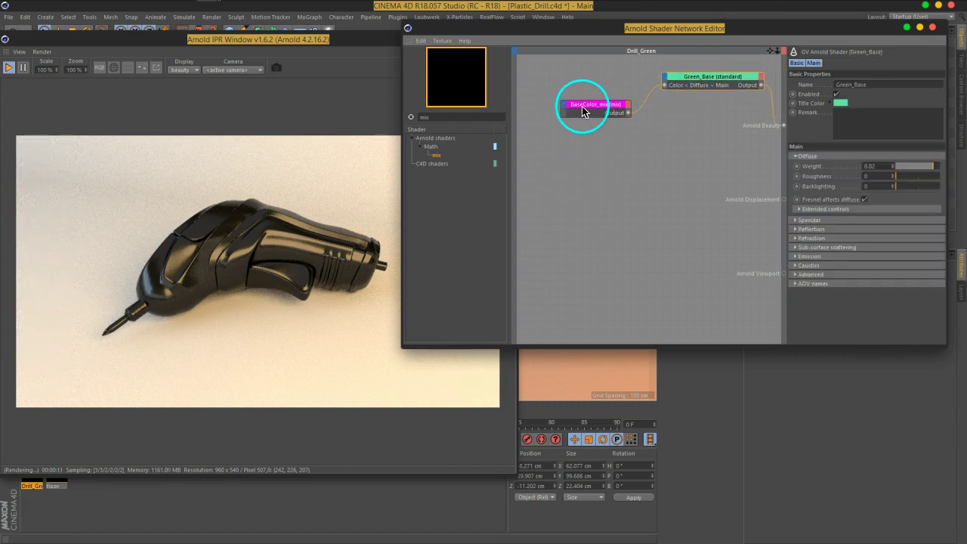
{"action": "left_click", "coordinate": [576, 150]}
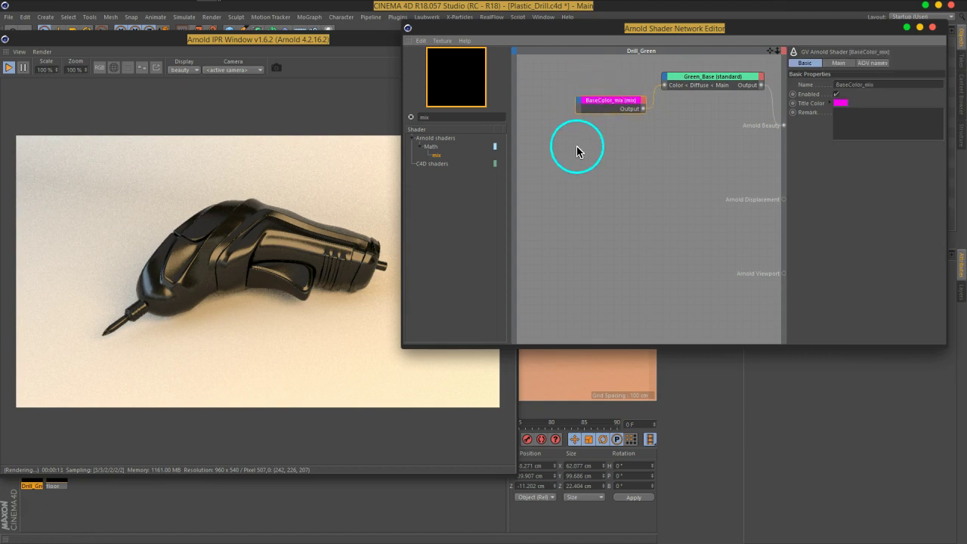
{"action": "left_click_drag", "start_coordinate": [431, 119], "coordinate": [443, 117]}
Add a flat shader coloured green and wire it into BaseColor_mix's Input1
{"action": "type", "text": "flat"}
{"action": "left_click_drag", "start_coordinate": [438, 156], "coordinate": [559, 120]}
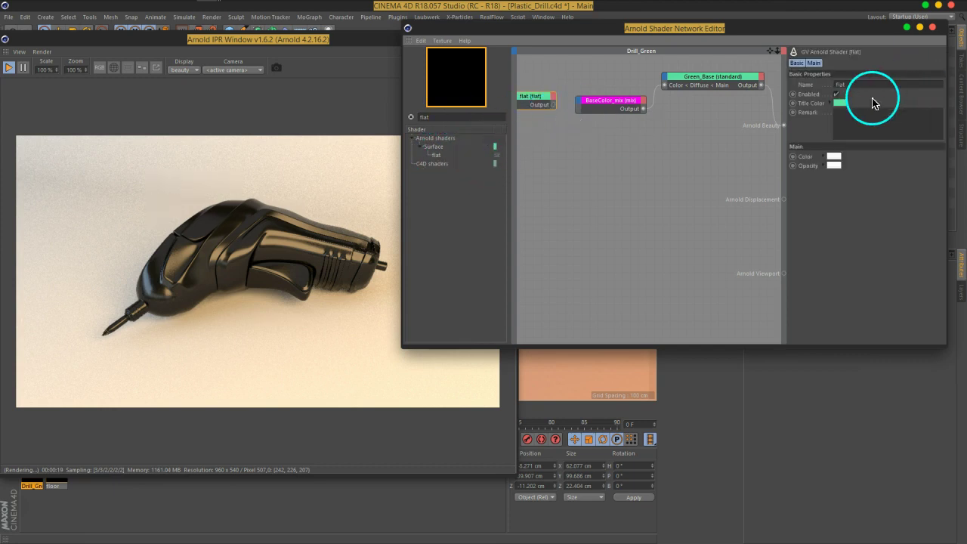
{"action": "left_click", "coordinate": [814, 63]}
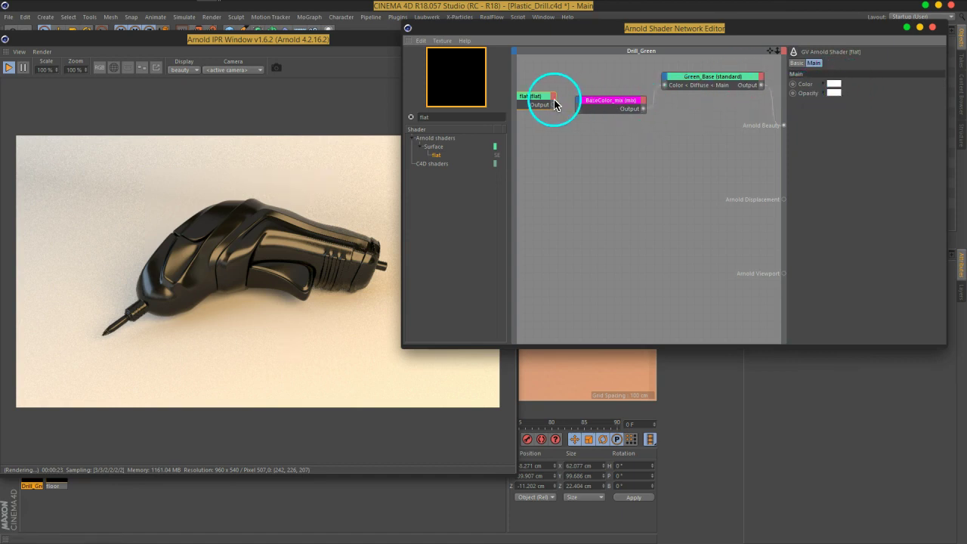
{"action": "left_click", "coordinate": [840, 89]}
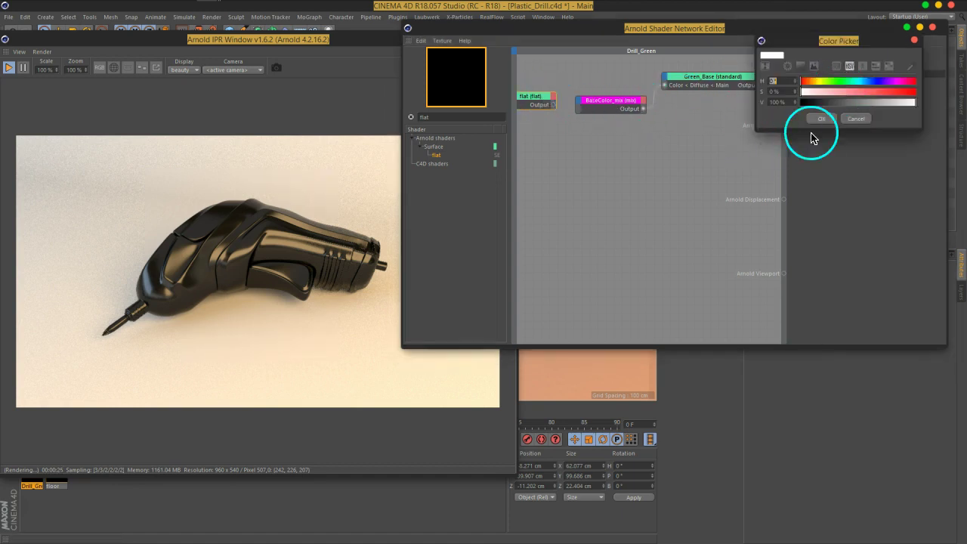
{"action": "mouse_move", "coordinate": [890, 92]}
{"action": "left_mouse_down"}
{"action": "mouse_move", "coordinate": [906, 92]}
{"action": "mouse_move", "coordinate": [877, 104]}
{"action": "left_mouse_up"}
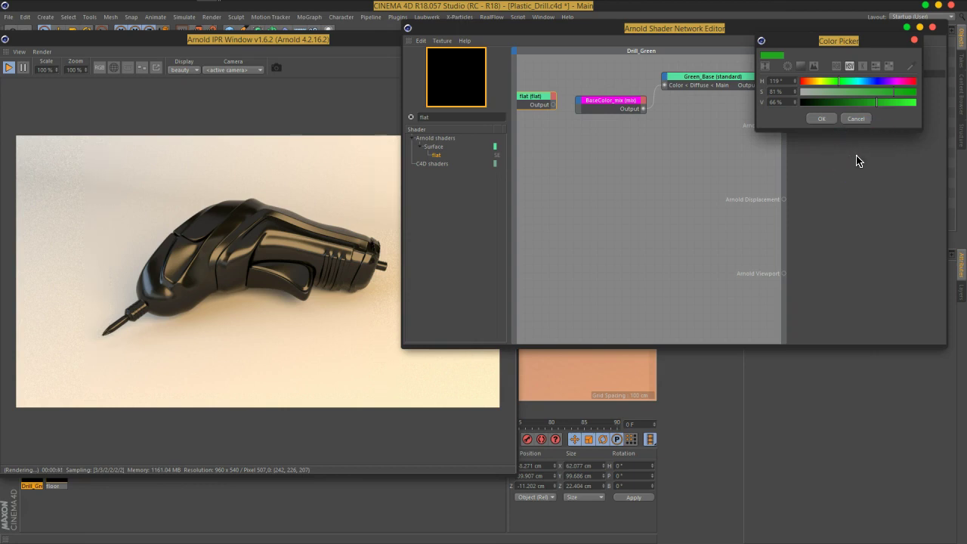
{"action": "left_click", "coordinate": [893, 92]}
{"action": "left_click_drag", "start_coordinate": [881, 101], "coordinate": [885, 101]}
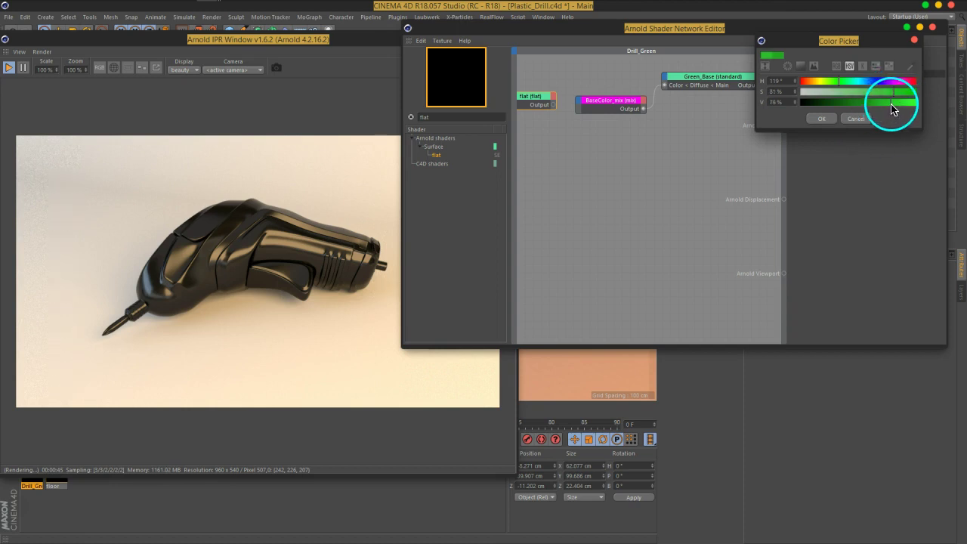
{"action": "left_click", "coordinate": [822, 118]}
{"action": "left_click_drag", "start_coordinate": [554, 105], "coordinate": [604, 114]}
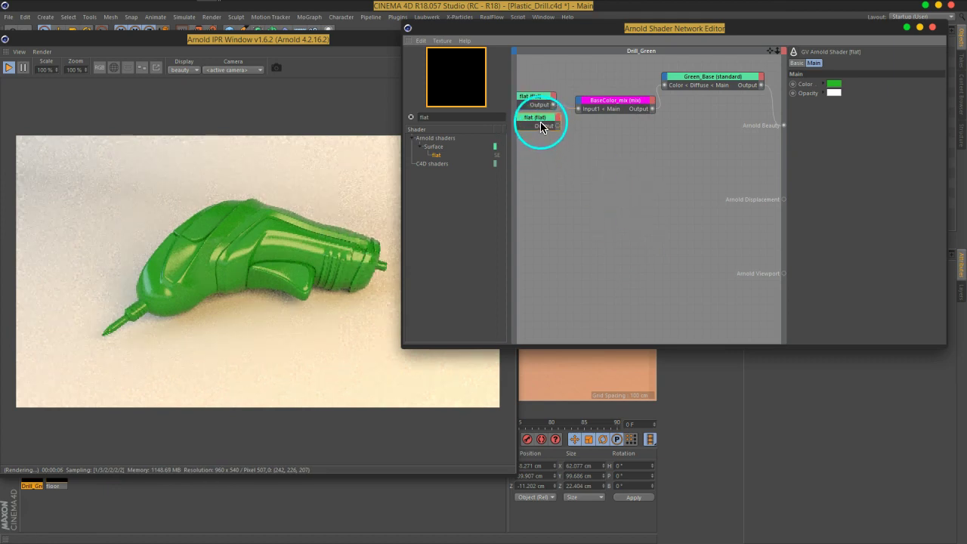
Duplicate the flat shader, darken its green, and wire it into BaseColor_mix's Input2
{"action": "left_click_drag", "start_coordinate": [534, 121], "coordinate": [542, 141], "text": "ctrl"}
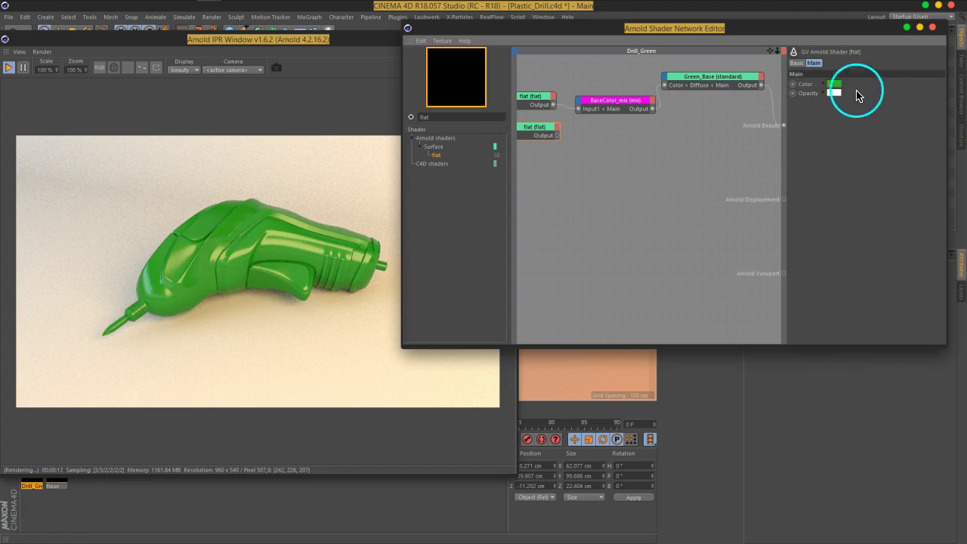
{"action": "left_click", "coordinate": [834, 83]}
{"action": "left_click_drag", "start_coordinate": [877, 102], "coordinate": [880, 92]}
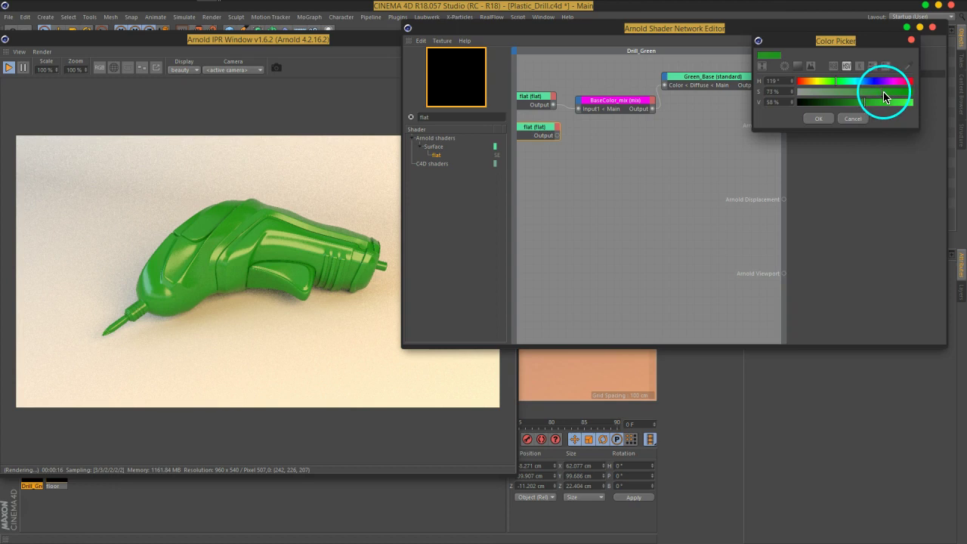
{"action": "left_click", "coordinate": [819, 118]}
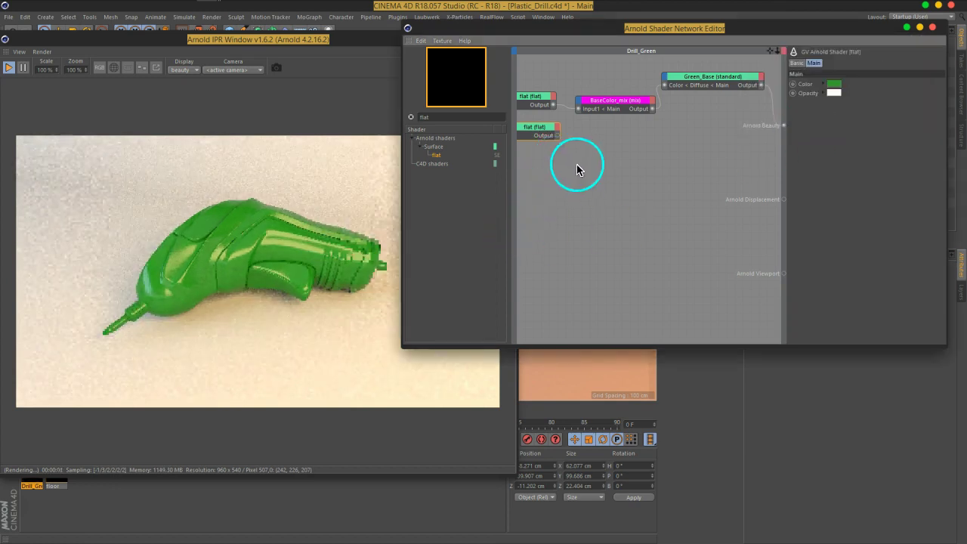
{"action": "mouse_move", "coordinate": [558, 135]}
{"action": "left_mouse_down"}
{"action": "mouse_move", "coordinate": [579, 112]}
{"action": "mouse_move", "coordinate": [616, 108]}
{"action": "left_mouse_up"}
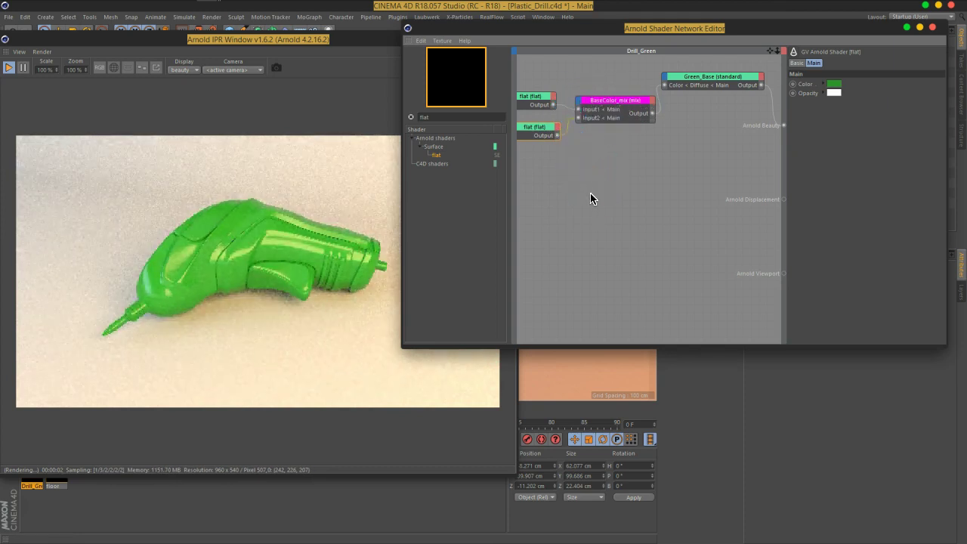
{"action": "left_click", "coordinate": [535, 128]}
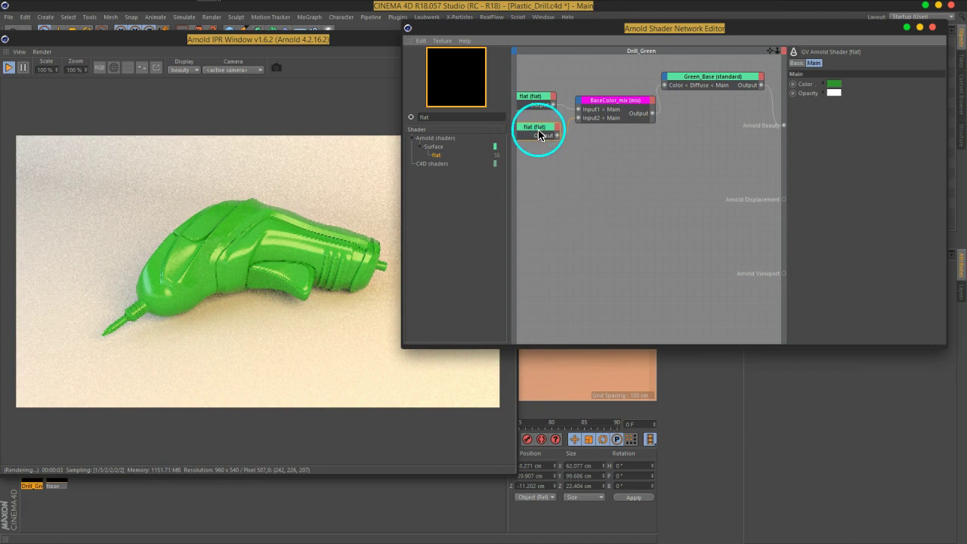
{"action": "left_click", "coordinate": [834, 84]}
{"action": "left_click", "coordinate": [857, 102]}
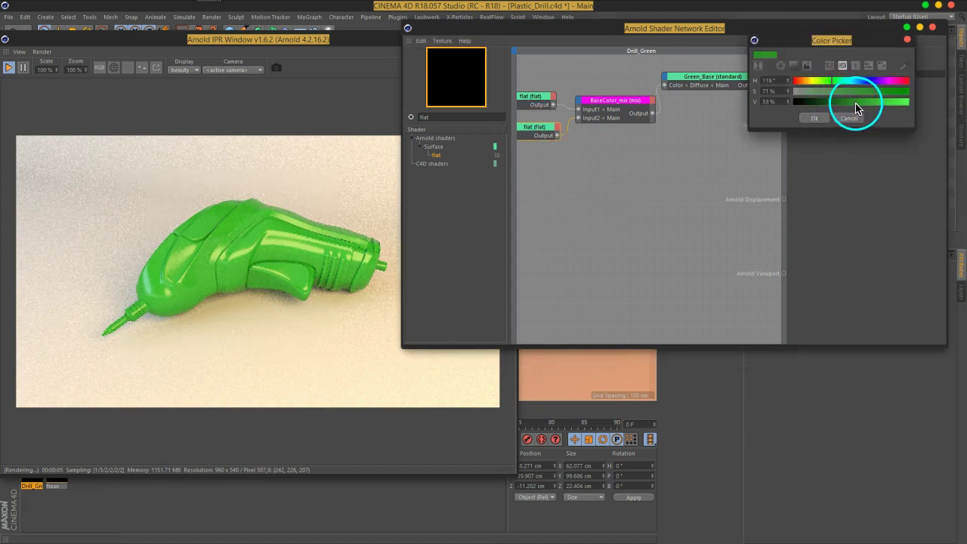
{"action": "left_click", "coordinate": [816, 118]}
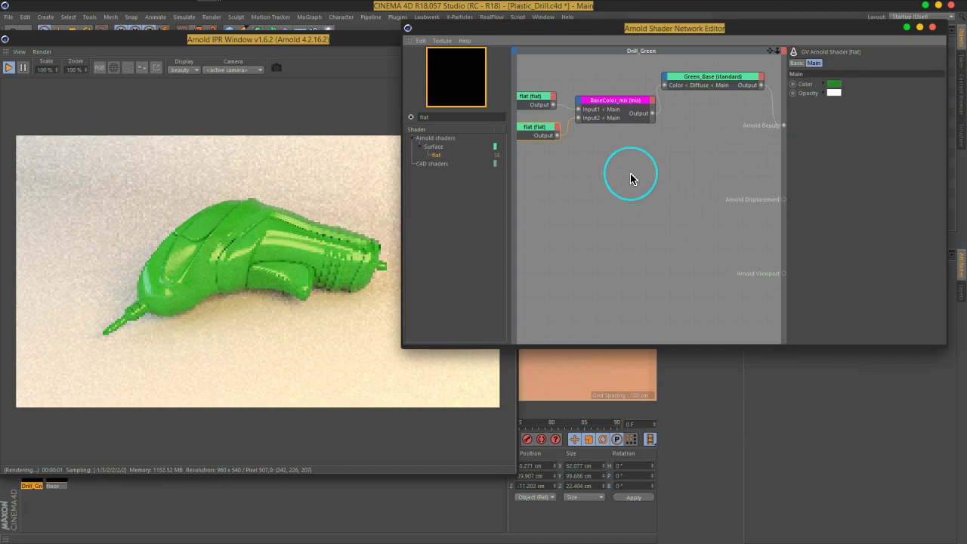
Set BaseColor_mix's Mix amount to 0.7
{"action": "left_click", "coordinate": [617, 104]}
{"action": "left_click", "coordinate": [831, 84]}
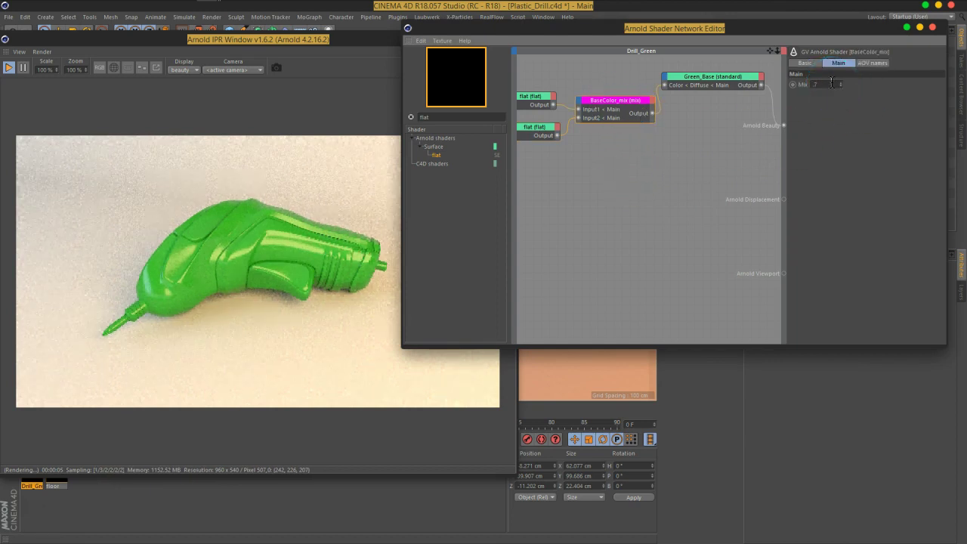
{"action": "left_click", "coordinate": [362, 275]}
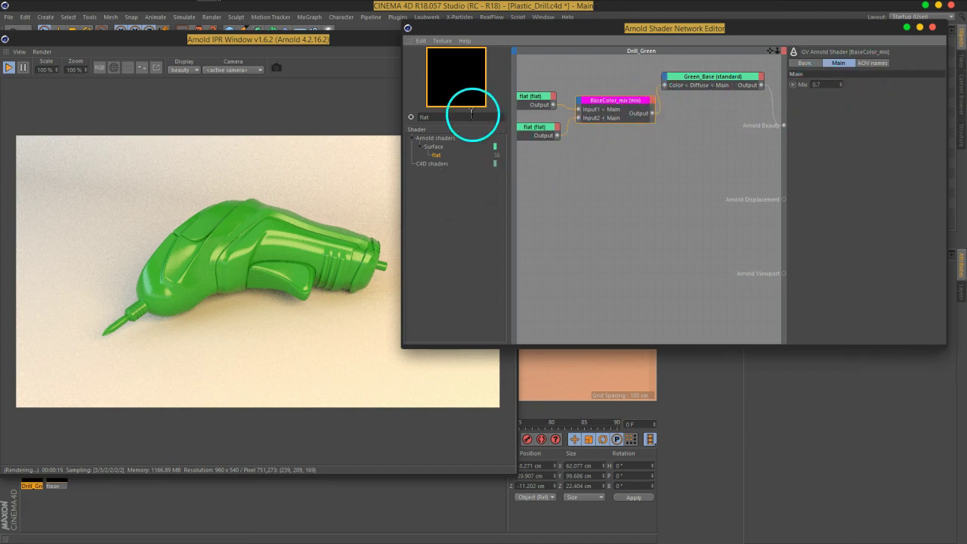
Add a noise shader, preview it directly on the beauty output, and save
{"action": "type", "text": "noi"}
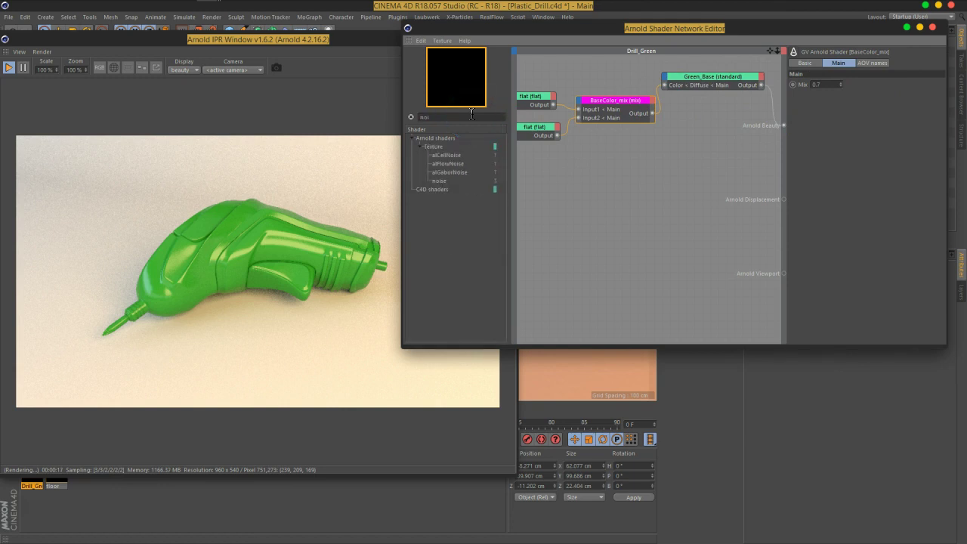
{"action": "left_click_drag", "start_coordinate": [444, 181], "coordinate": [614, 168]}
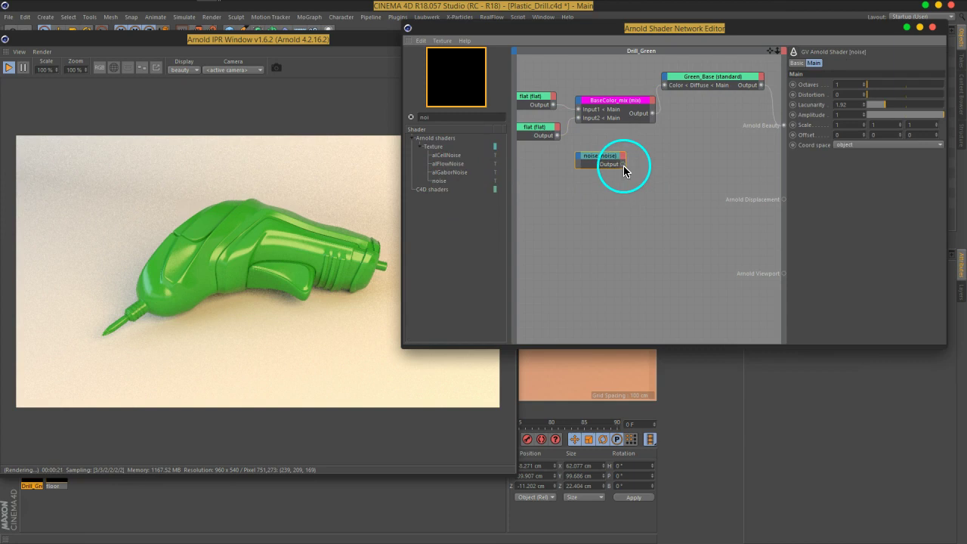
{"action": "left_click_drag", "start_coordinate": [623, 164], "coordinate": [784, 126]}
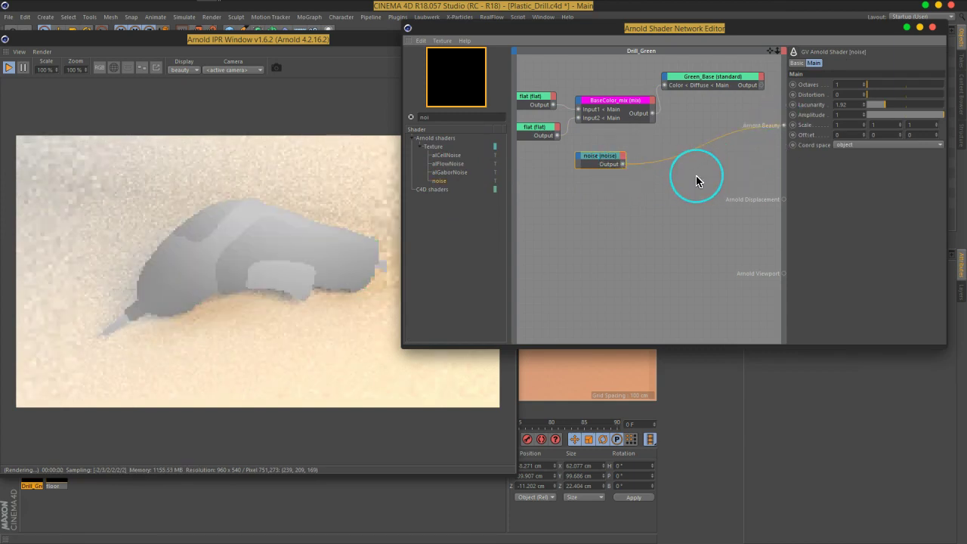
{"action": "key", "text": "ctrl+s"}
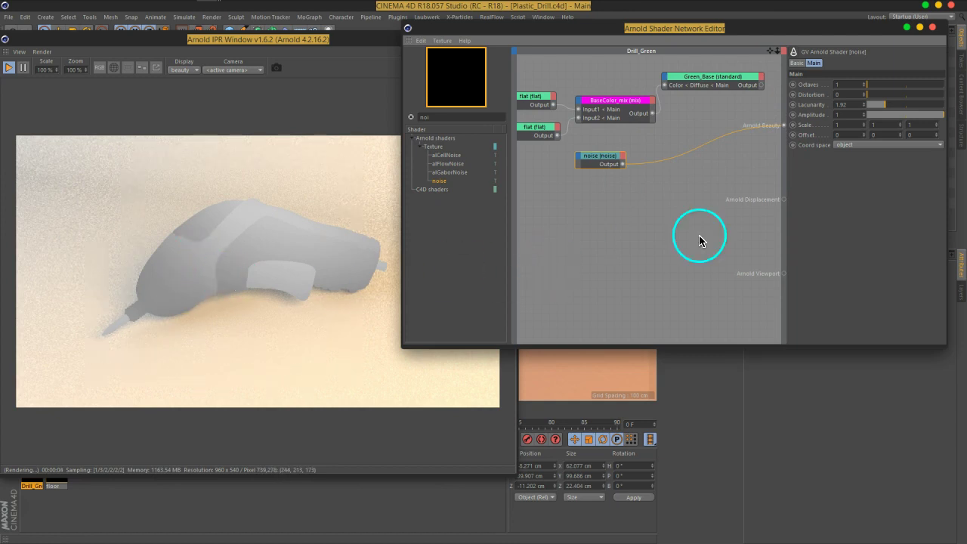
Set noise Octaves to 2, Distortion 0.55 and Lacunarity 3.72, then select its preview wire
{"action": "left_click", "coordinate": [872, 87]}
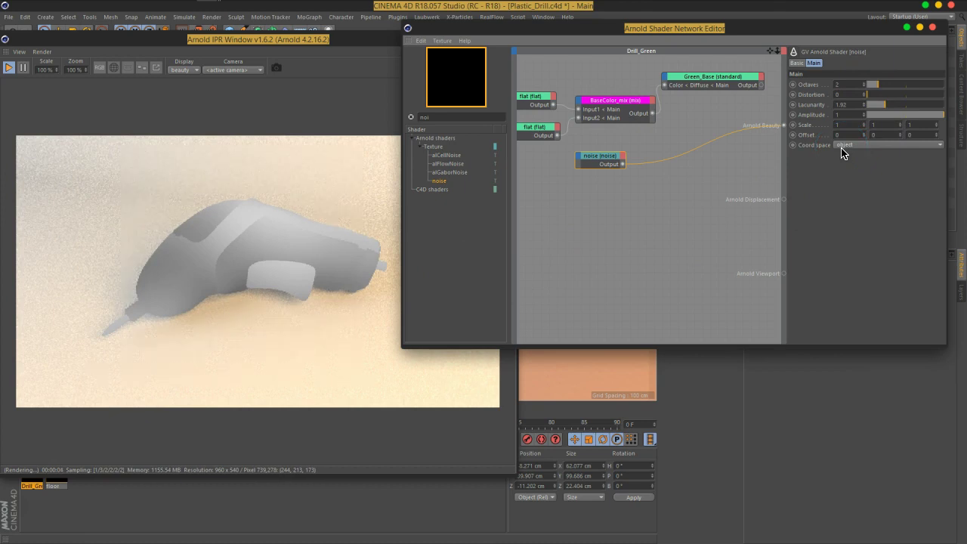
{"action": "left_click", "coordinate": [843, 127]}
{"action": "left_click_drag", "start_coordinate": [871, 100], "coordinate": [899, 99]}
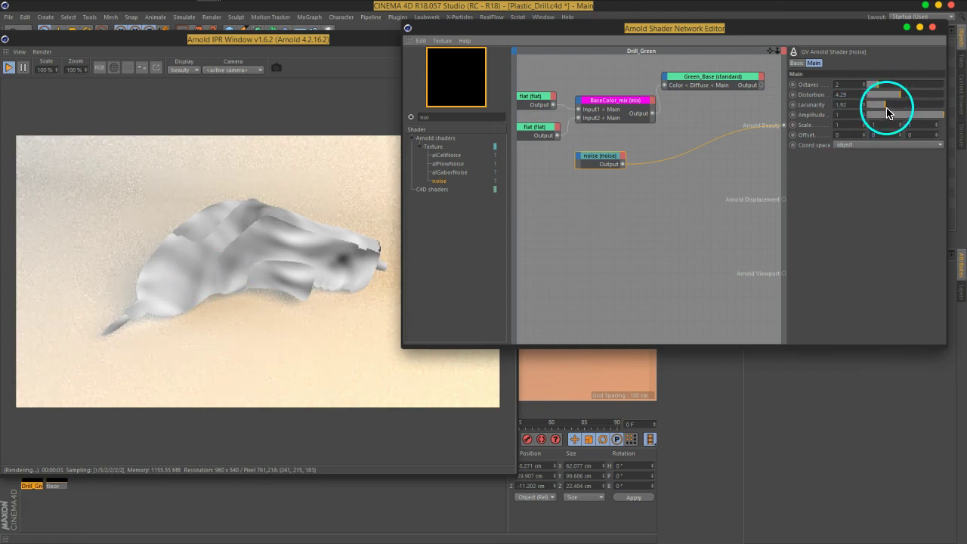
{"action": "mouse_move", "coordinate": [883, 110]}
{"action": "left_mouse_down"}
{"action": "mouse_move", "coordinate": [900, 108]}
{"action": "mouse_move", "coordinate": [871, 97]}
{"action": "mouse_move", "coordinate": [922, 114]}
{"action": "left_mouse_up"}
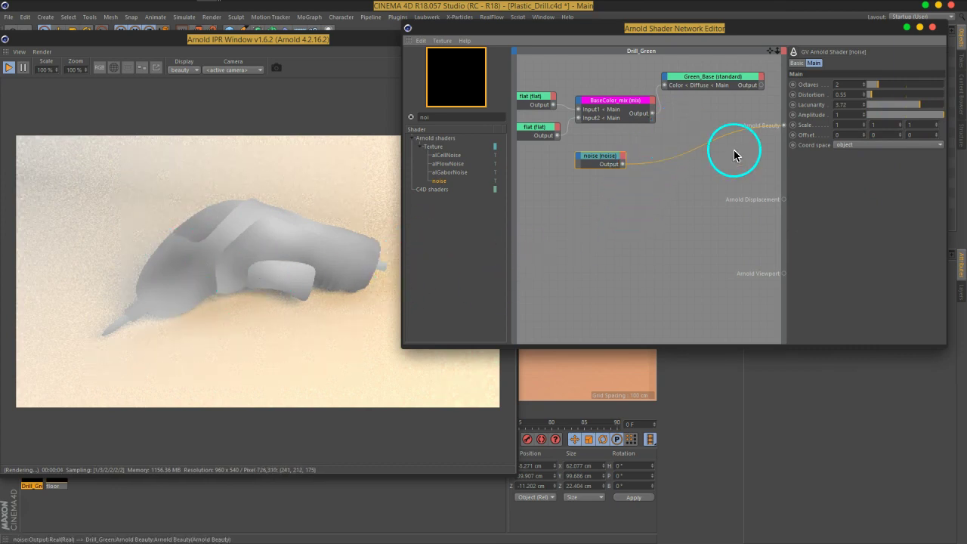
{"action": "left_click", "coordinate": [657, 166]}
Remove the noise preview wire and connect the noise into BaseColor_mix's Mix input
{"action": "key", "text": "Delete"}
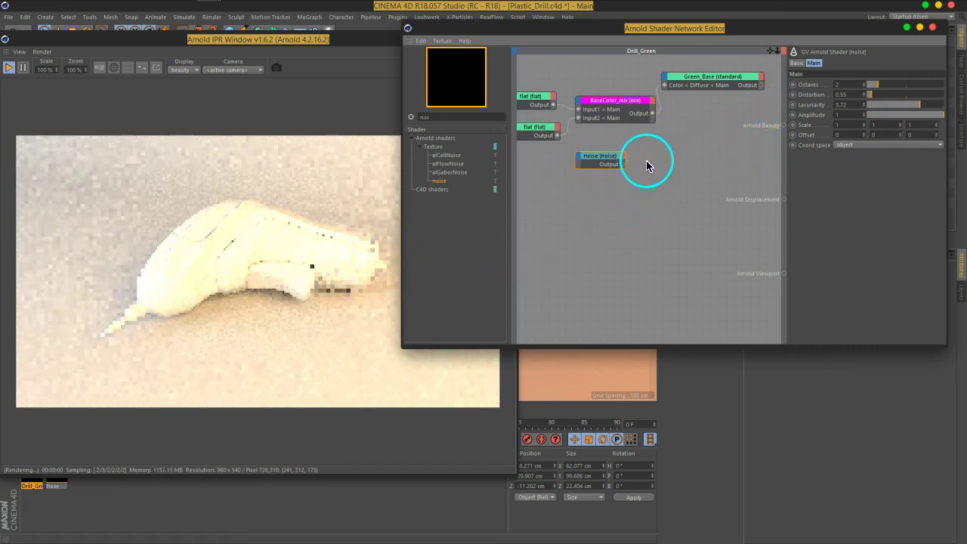
{"action": "middle_click_drag", "start_coordinate": [593, 145], "coordinate": [633, 143]}
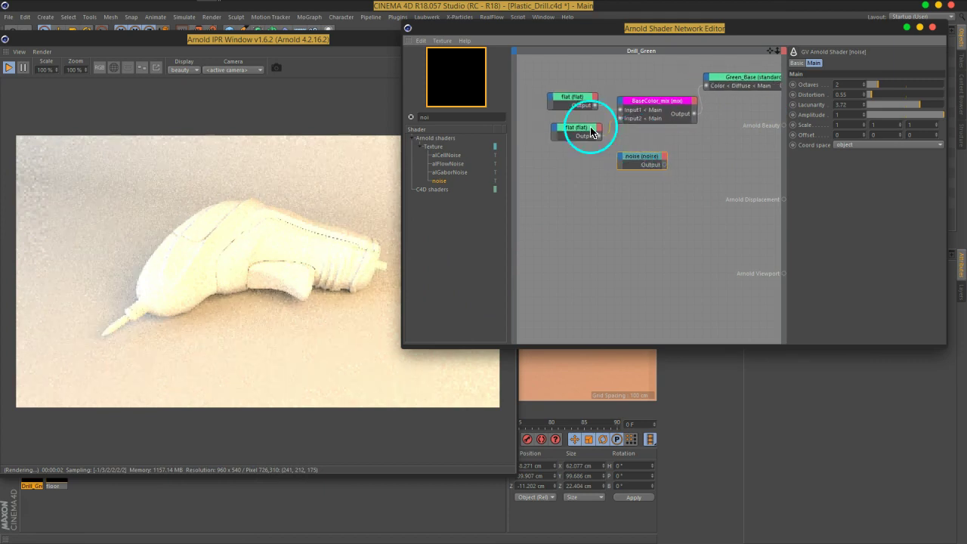
{"action": "left_click", "coordinate": [570, 98]}
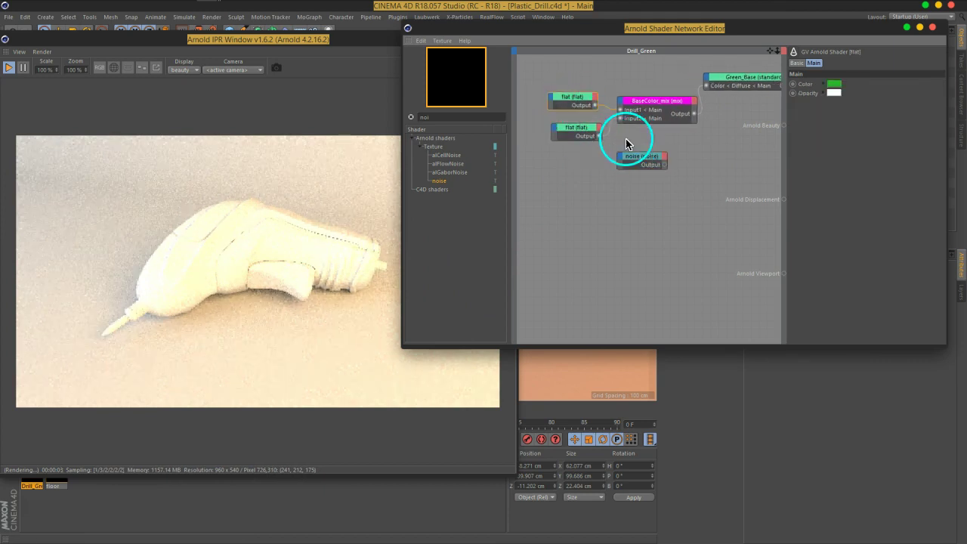
{"action": "right_click", "coordinate": [834, 91]}
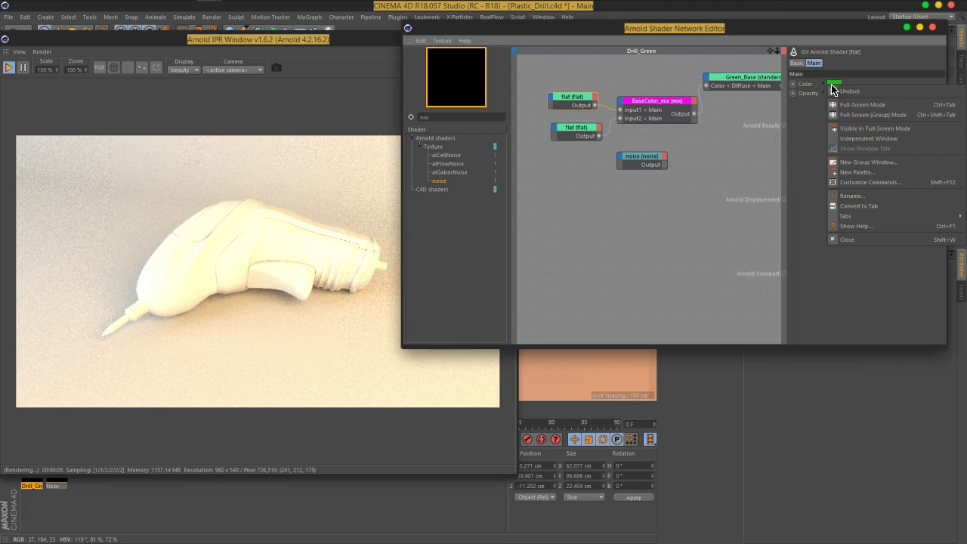
{"action": "left_click", "coordinate": [805, 123]}
{"action": "mouse_move", "coordinate": [833, 83]}
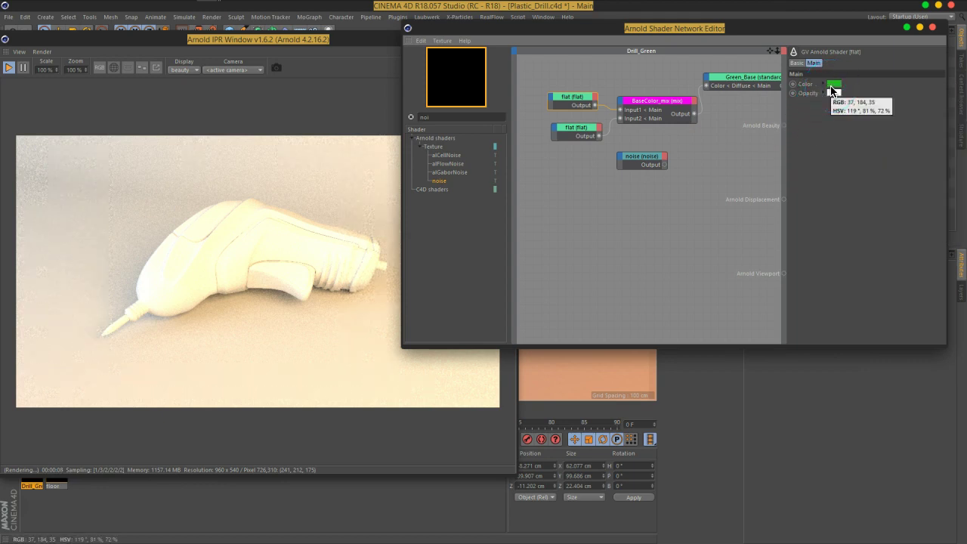
{"action": "mouse_move", "coordinate": [539, 147]}
{"action": "left_mouse_down"}
{"action": "mouse_move", "coordinate": [582, 131]}
{"action": "mouse_move", "coordinate": [575, 118]}
{"action": "left_mouse_up"}
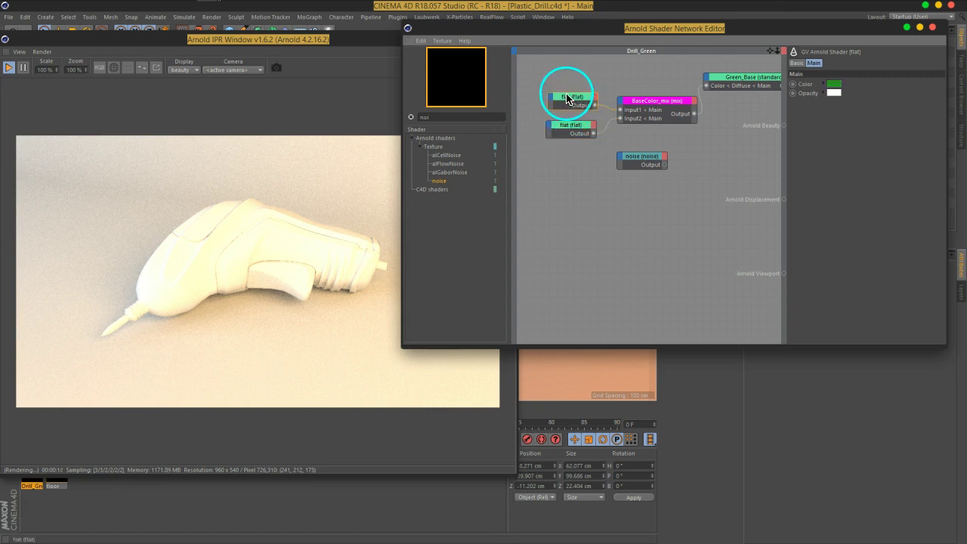
{"action": "mouse_move", "coordinate": [630, 157]}
{"action": "left_mouse_down"}
{"action": "mouse_move", "coordinate": [561, 158]}
{"action": "mouse_move", "coordinate": [572, 166]}
{"action": "mouse_move", "coordinate": [567, 126]}
{"action": "left_mouse_up"}
{"action": "mouse_move", "coordinate": [576, 166]}
{"action": "left_mouse_down"}
{"action": "mouse_move", "coordinate": [568, 157]}
{"action": "mouse_move", "coordinate": [576, 127]}
{"action": "mouse_move", "coordinate": [624, 109]}
{"action": "left_mouse_up"}
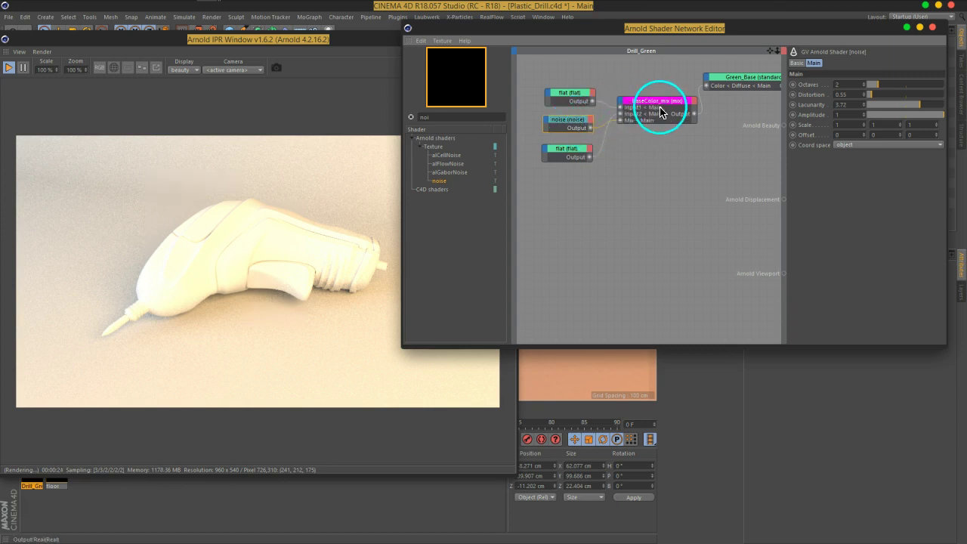
{"action": "mouse_move", "coordinate": [624, 109]}
{"action": "left_mouse_down"}
{"action": "mouse_move", "coordinate": [636, 128]}
{"action": "mouse_move", "coordinate": [650, 128]}
{"action": "mouse_move", "coordinate": [640, 115]}
{"action": "left_mouse_up"}
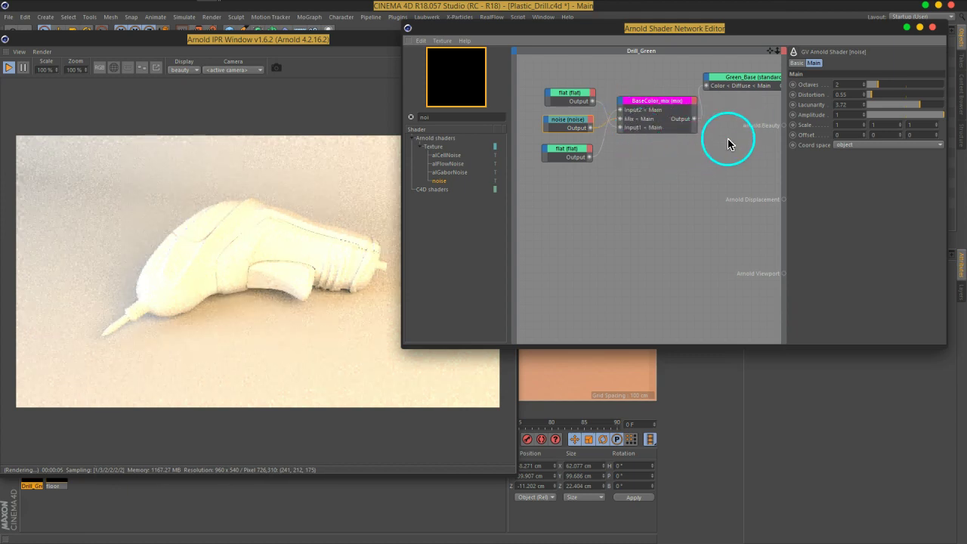
Set Green_Base as the beauty root shader so the drill renders green again
{"action": "middle_click_drag", "start_coordinate": [729, 144], "coordinate": [681, 125]}
{"action": "left_click_drag", "start_coordinate": [672, 96], "coordinate": [687, 103]}
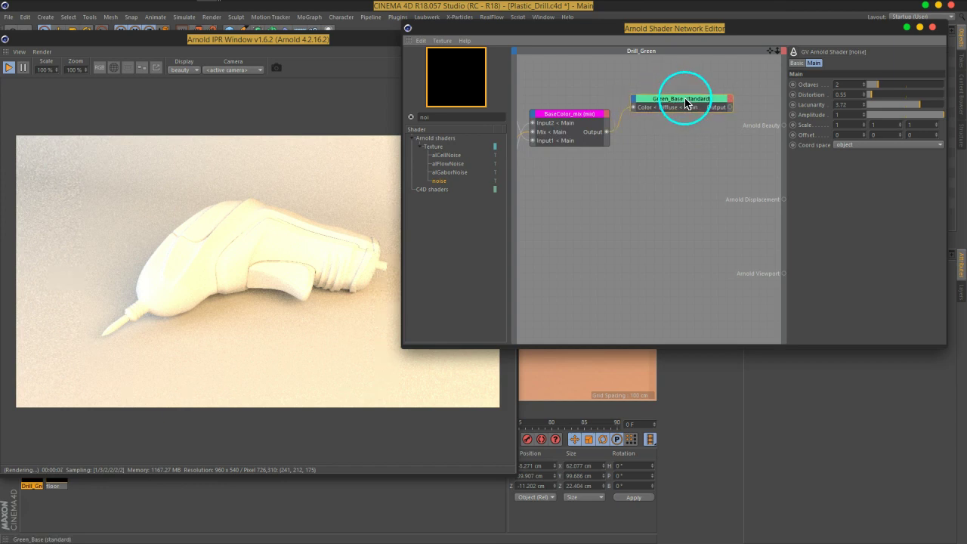
{"action": "right_click", "coordinate": [686, 104]}
{"action": "left_click", "coordinate": [673, 170]}
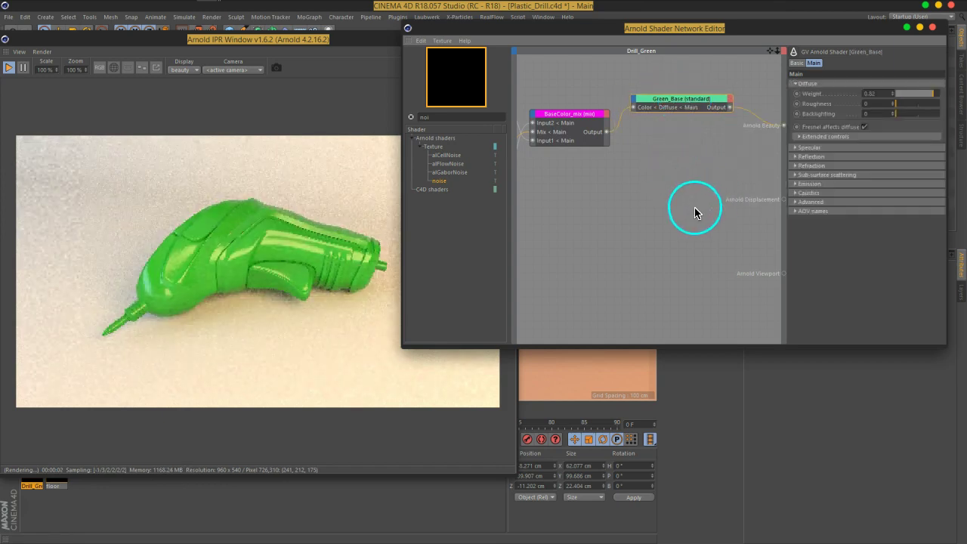
{"action": "middle_click_drag", "start_coordinate": [594, 181], "coordinate": [662, 182]}
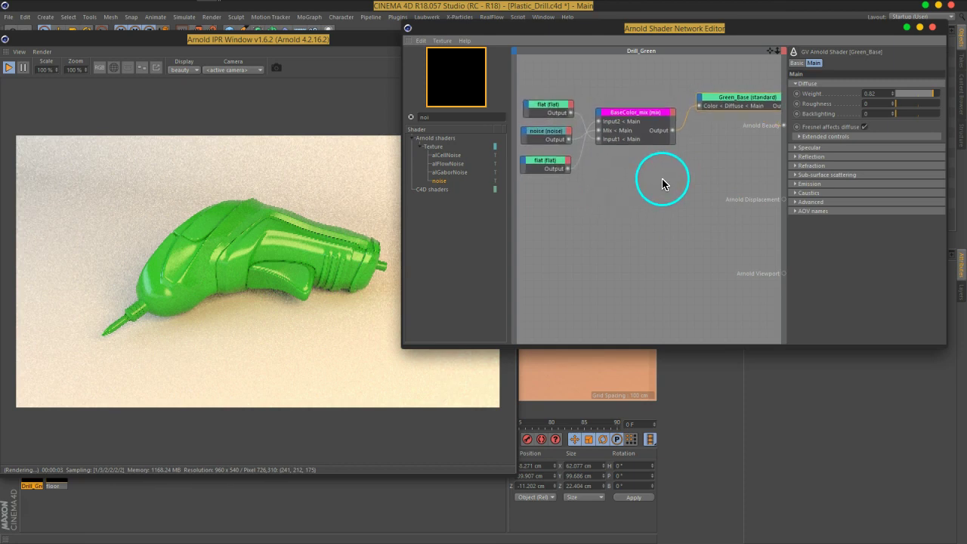
{"action": "left_click", "coordinate": [624, 224]}
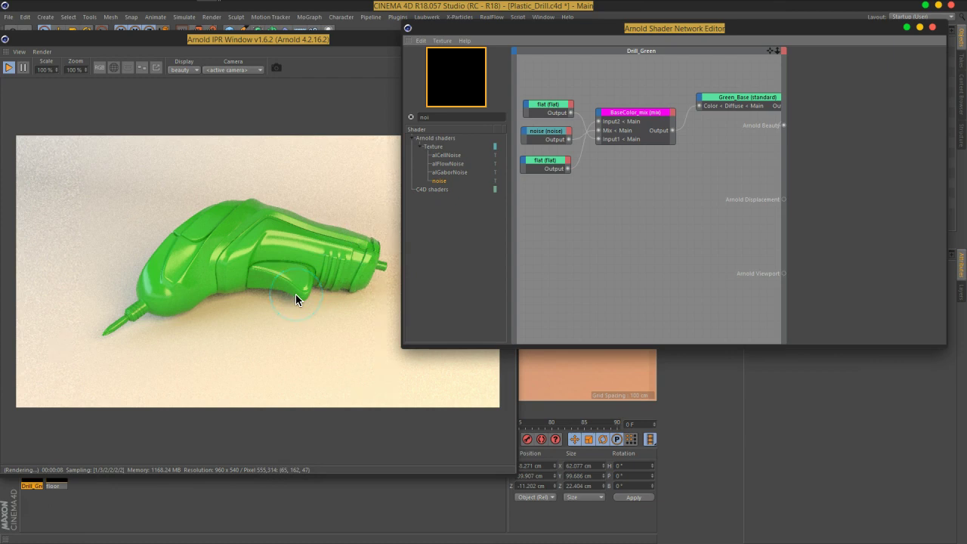
Group the flat and noise nodes beside BaseColor_mix, then save the scene
{"action": "left_click", "coordinate": [272, 271]}
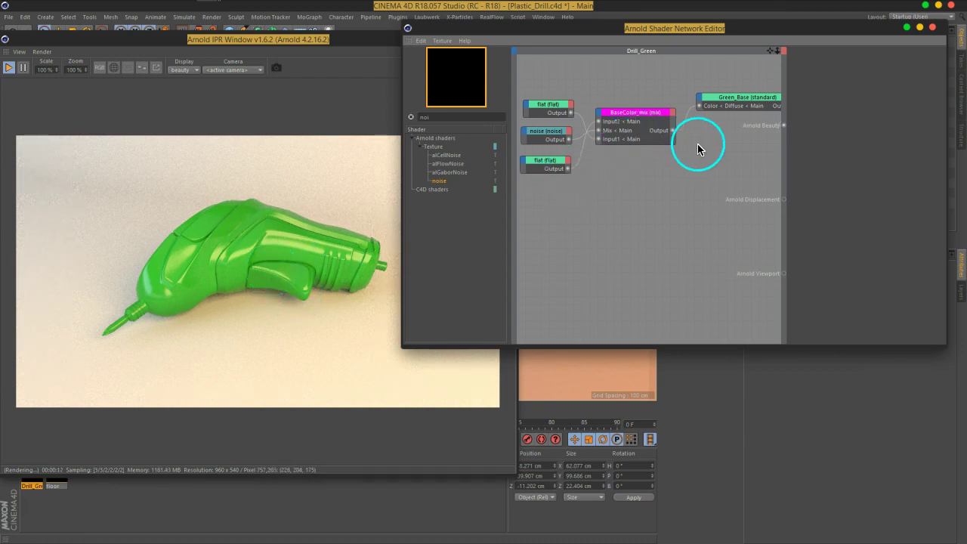
{"action": "middle_click_drag", "start_coordinate": [697, 146], "coordinate": [686, 144]}
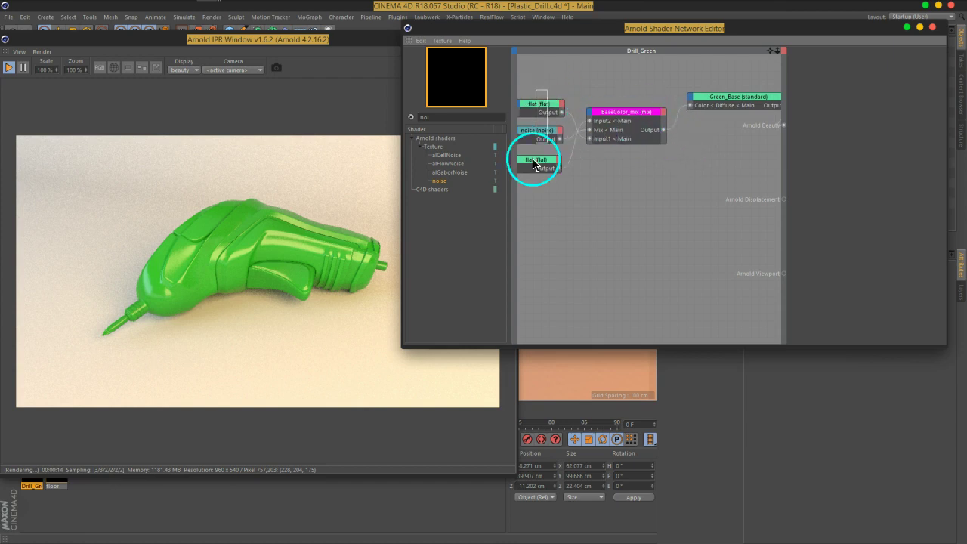
{"action": "left_click_drag", "start_coordinate": [574, 70], "coordinate": [518, 181]}
{"action": "left_click_drag", "start_coordinate": [539, 116], "coordinate": [539, 101]}
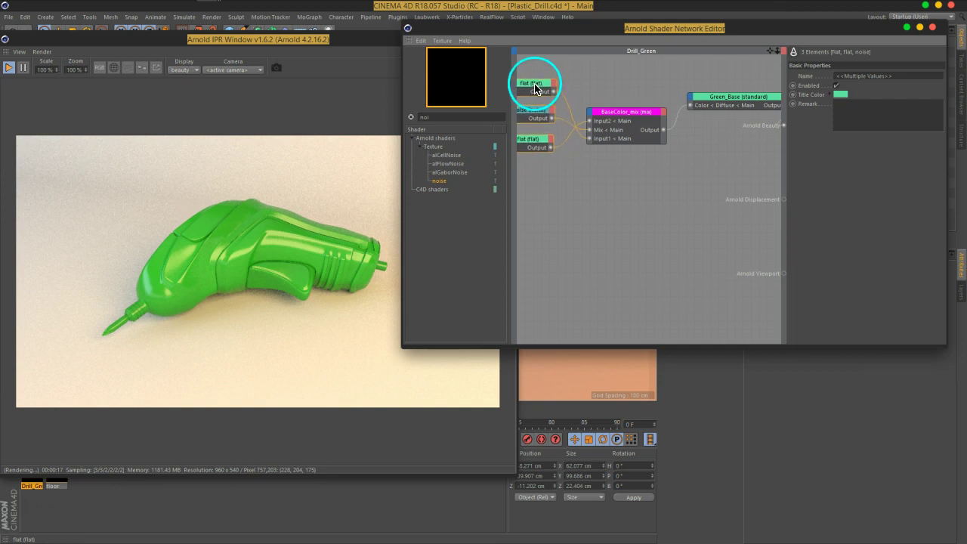
{"action": "left_click_drag", "start_coordinate": [613, 118], "coordinate": [607, 101]}
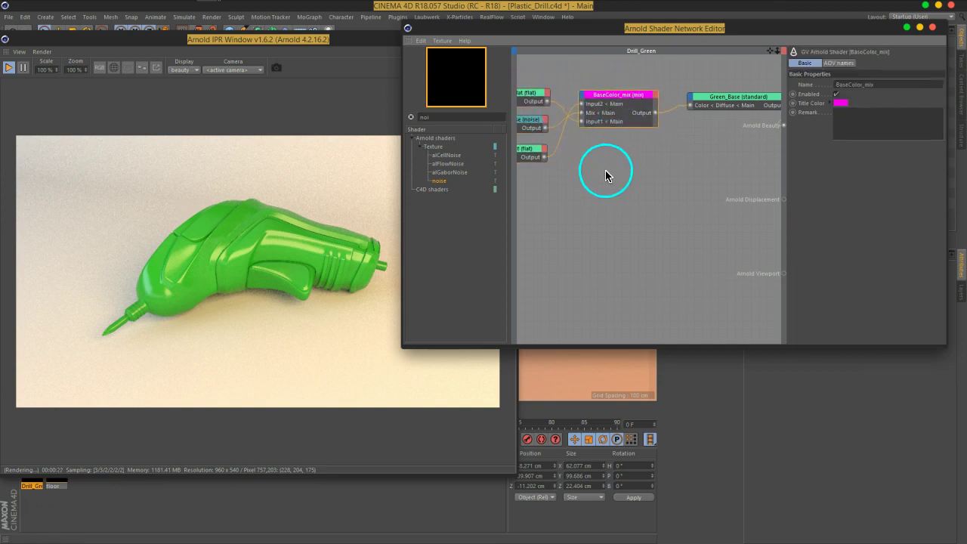
{"action": "left_click", "coordinate": [619, 190]}
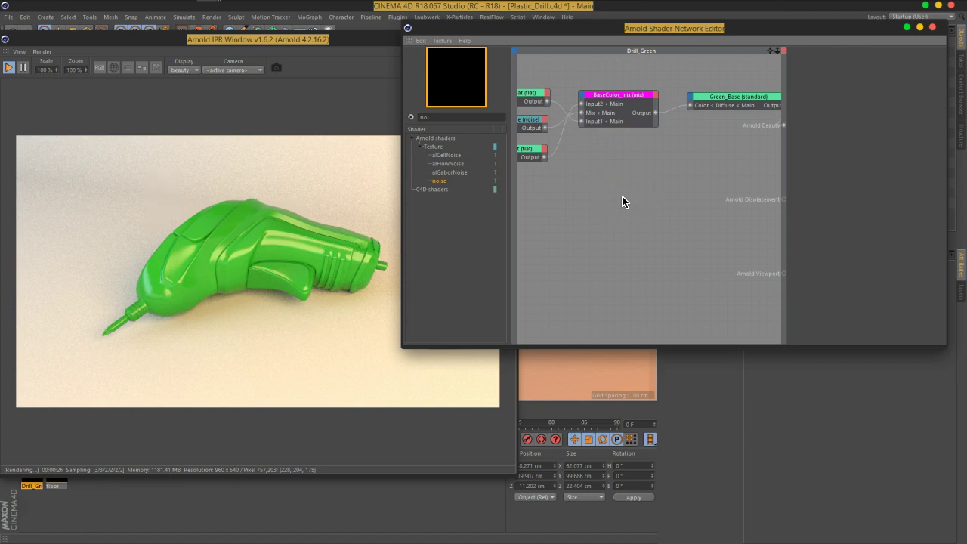
{"action": "key", "text": "ctrl+s"}
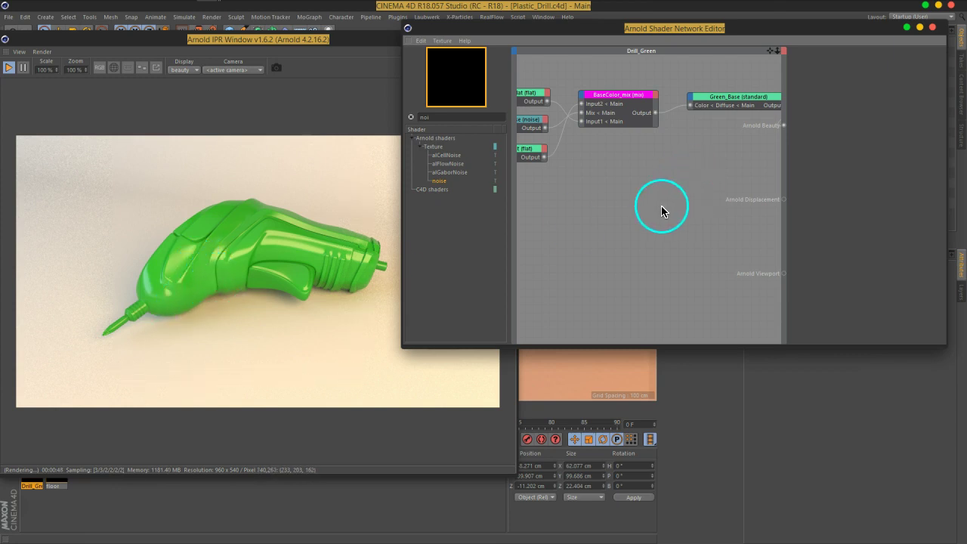
Add an image shader loading dirt (8).png, keeping the file at its original location
{"action": "type", "text": "imag"}
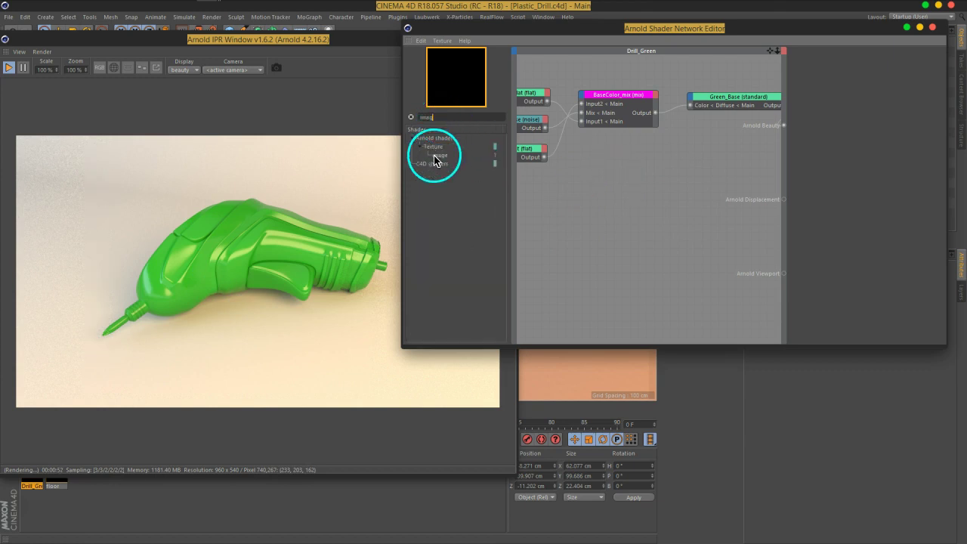
{"action": "left_click_drag", "start_coordinate": [439, 155], "coordinate": [562, 199]}
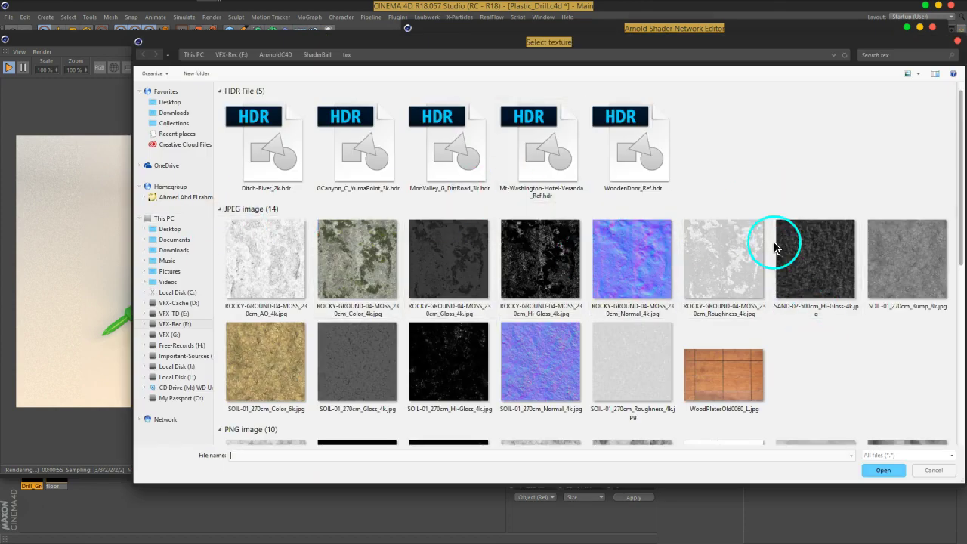
{"action": "scroll", "coordinate": [748, 172], "scroll_direction": "down", "scroll_amount": 5}
{"action": "scroll", "coordinate": [748, 173], "scroll_direction": "up", "scroll_amount": 2}
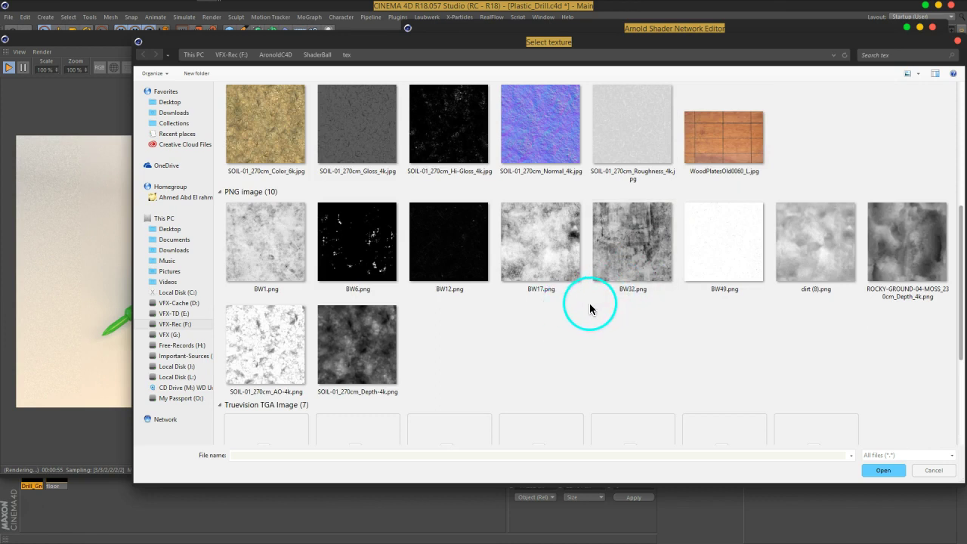
{"action": "left_click", "coordinate": [825, 260]}
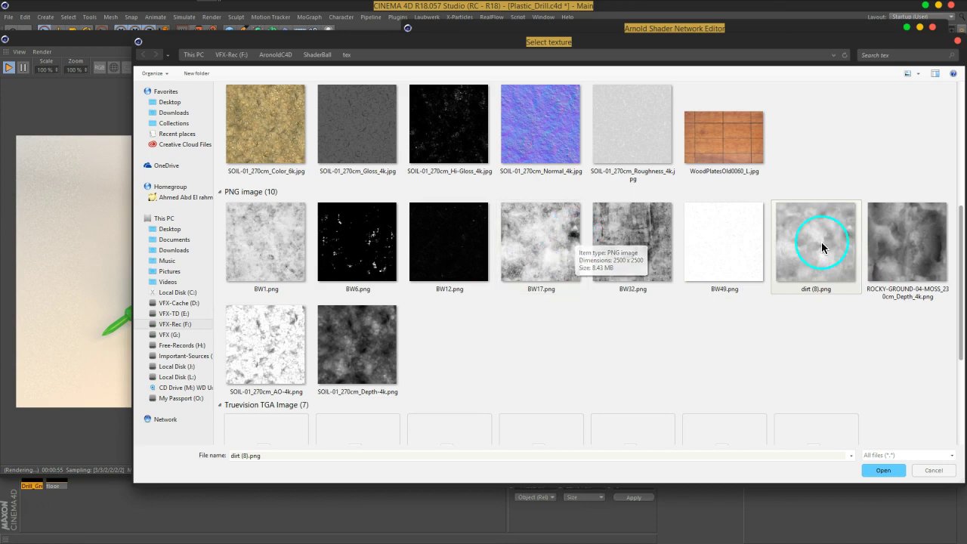
{"action": "left_click", "coordinate": [882, 470]}
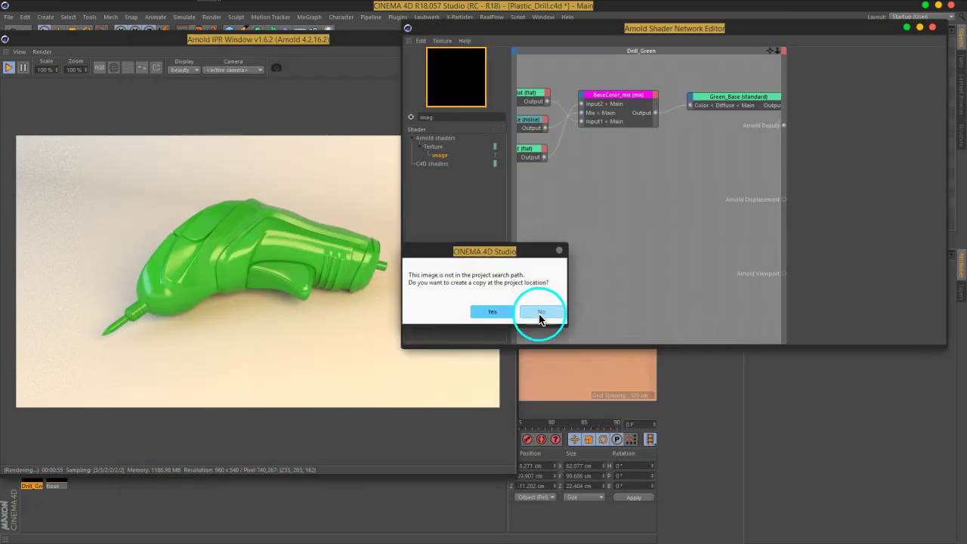
{"action": "left_click", "coordinate": [492, 311]}
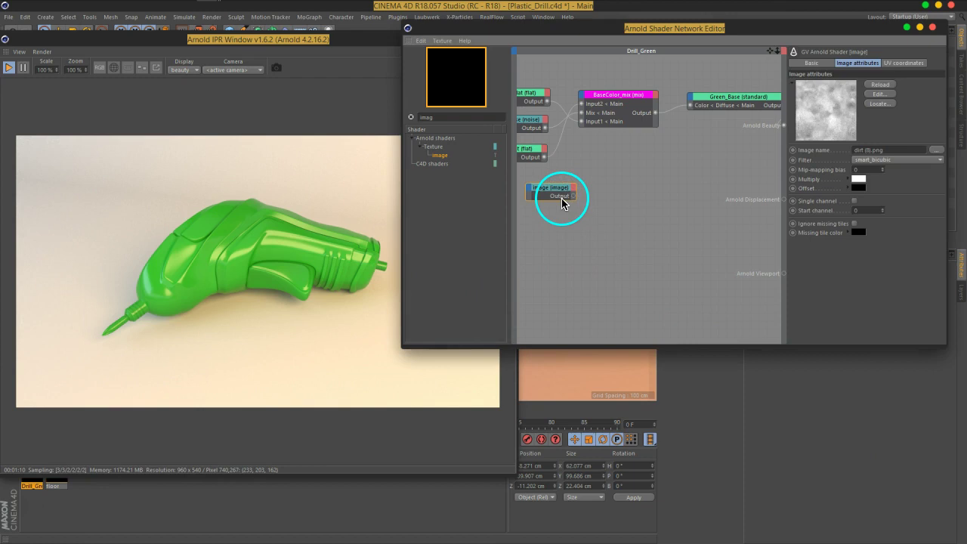
Set the dirt image node as beauty root shader to preview the grey texture
{"action": "left_click_drag", "start_coordinate": [572, 195], "coordinate": [698, 168]}
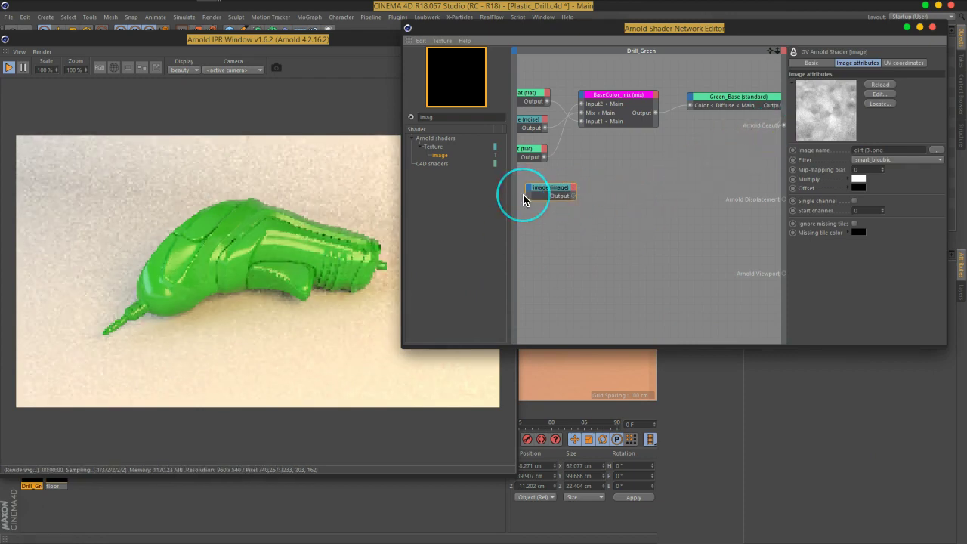
{"action": "key", "text": "alt+w"}
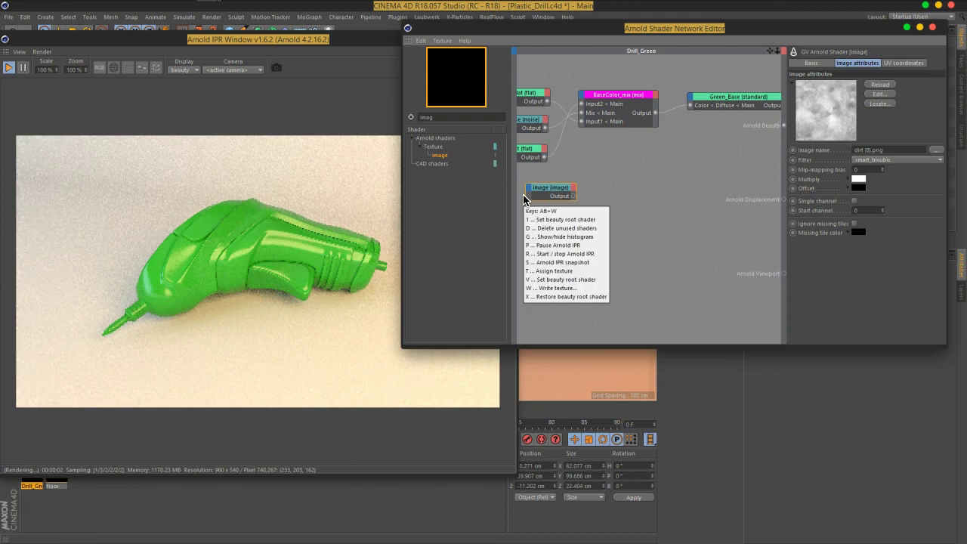
{"action": "key", "text": "Escape"}
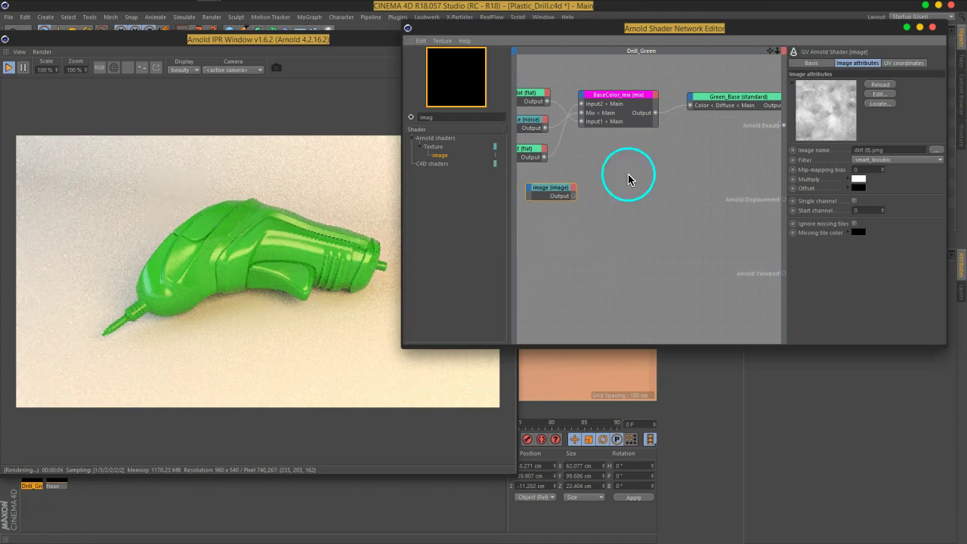
{"action": "left_click_drag", "start_coordinate": [747, 102], "coordinate": [741, 104]}
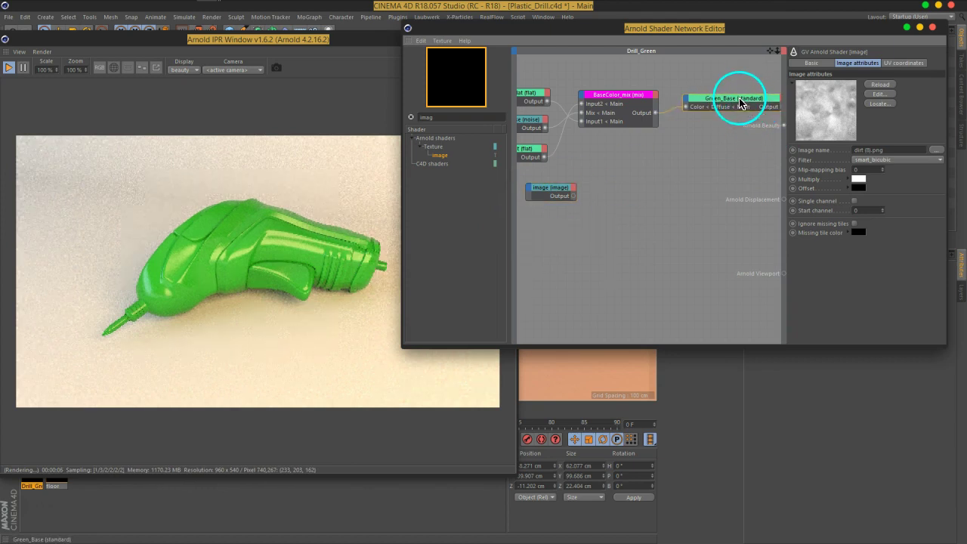
{"action": "left_click", "coordinate": [554, 192]}
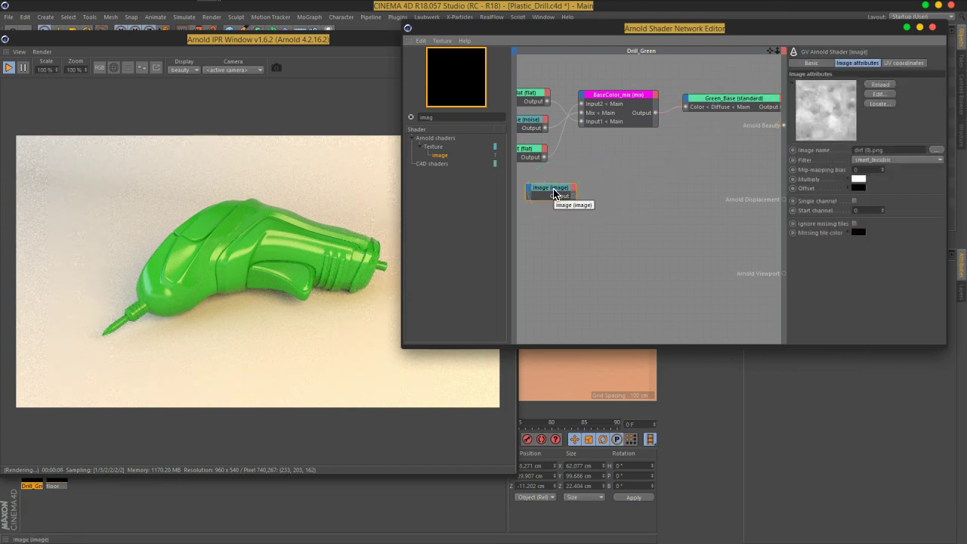
{"action": "right_click", "coordinate": [554, 193]}
{"action": "left_click", "coordinate": [555, 195]}
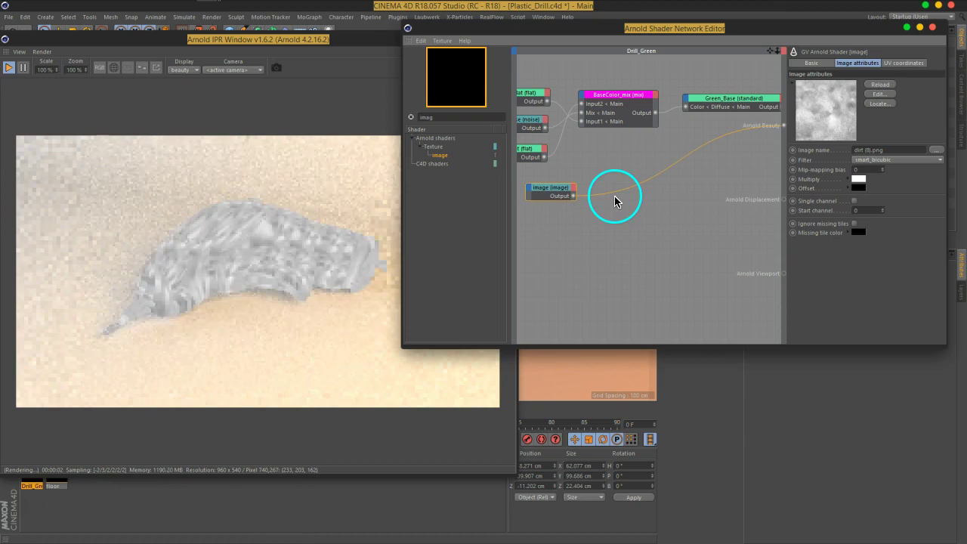
{"action": "left_click", "coordinate": [616, 245]}
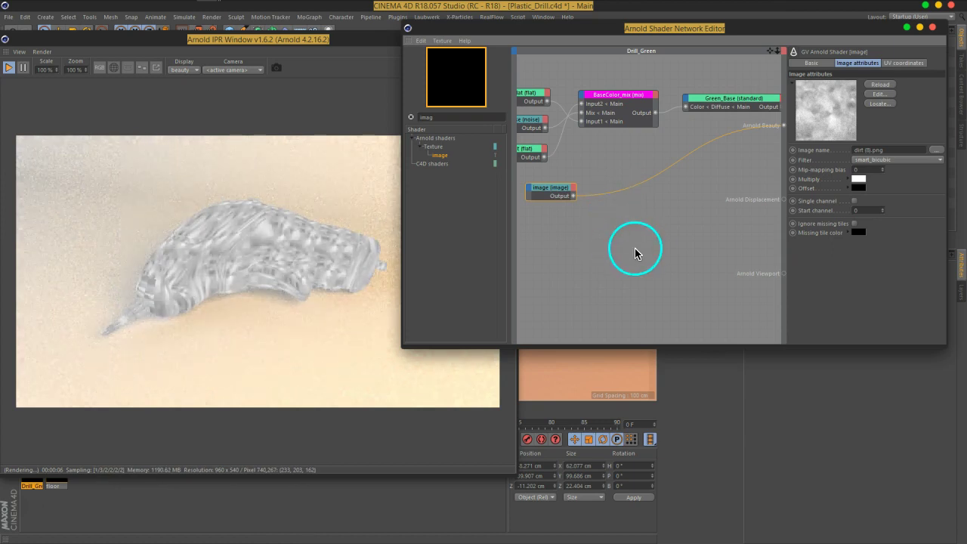
{"action": "left_click", "coordinate": [548, 193]}
{"action": "left_click_drag", "start_coordinate": [306, 254], "coordinate": [331, 252]}
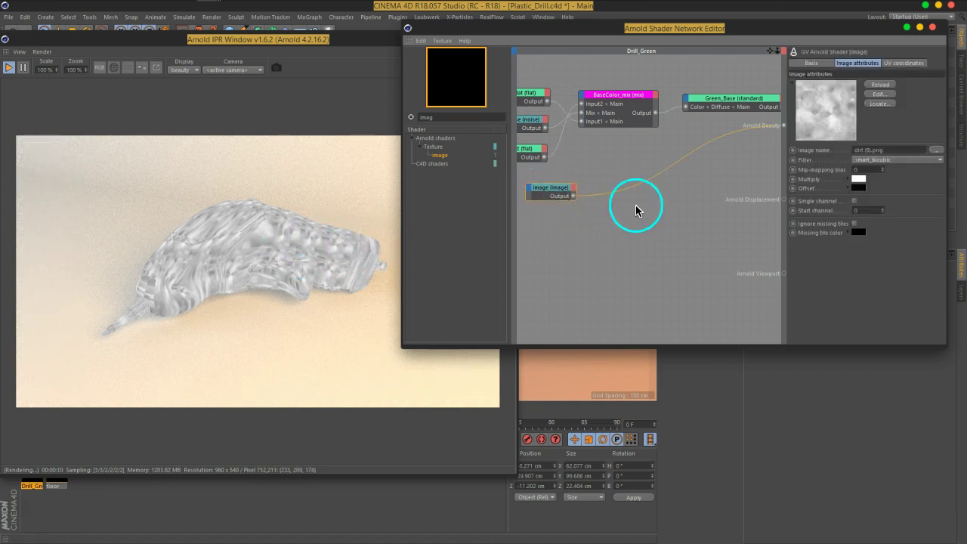
In the image node's UV coordinates, set the scale to 3, then to 0.2 for U and V
{"action": "left_click", "coordinate": [897, 66]}
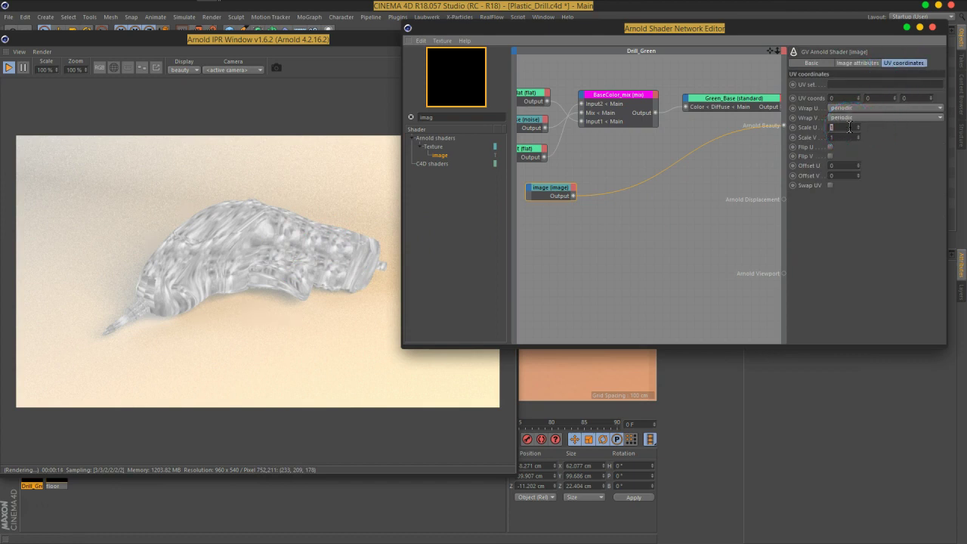
{"action": "type", "text": "3"}
{"action": "key", "text": "Return"}
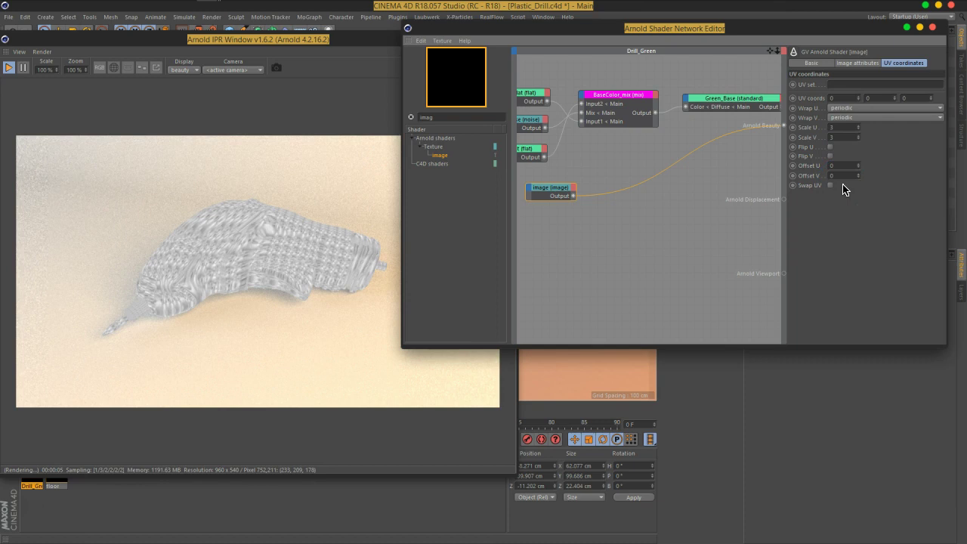
{"action": "double_click", "coordinate": [845, 127]}
{"action": "type", "text": "0.2"}
{"action": "key", "text": "Return"}
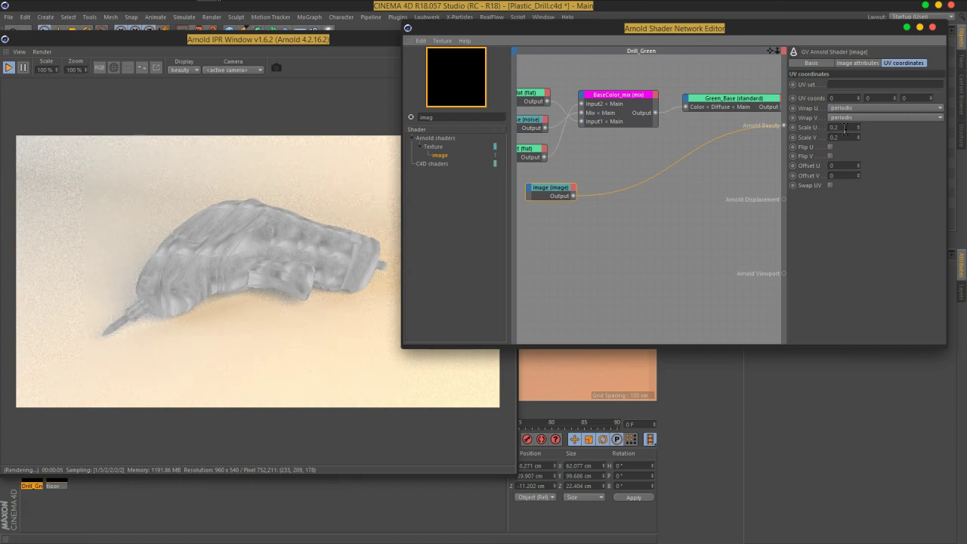
{"action": "left_click_drag", "start_coordinate": [741, 30], "coordinate": [543, 34]}
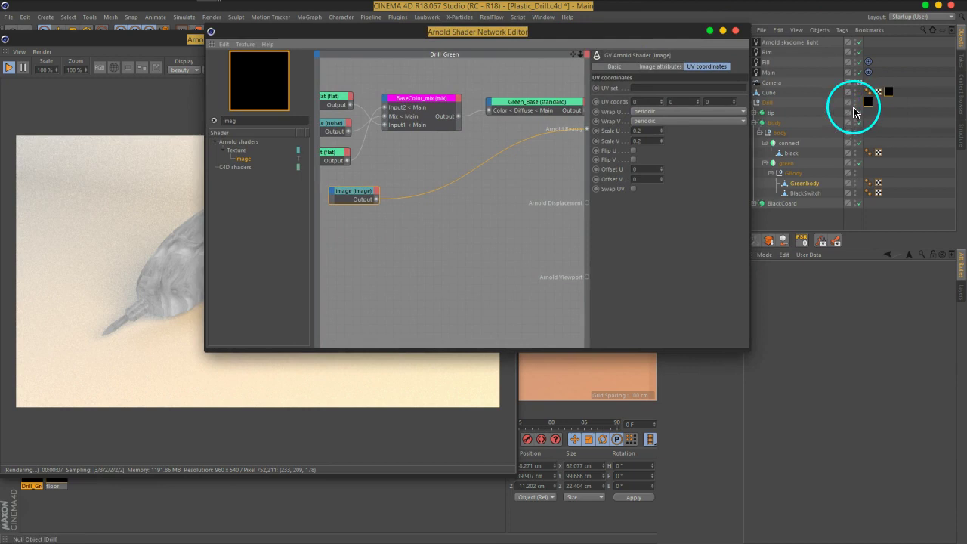
Select the Drill's texture tag and filter the Arnold shader list with 'tr' to find alTriplanar
{"action": "left_click", "coordinate": [867, 102]}
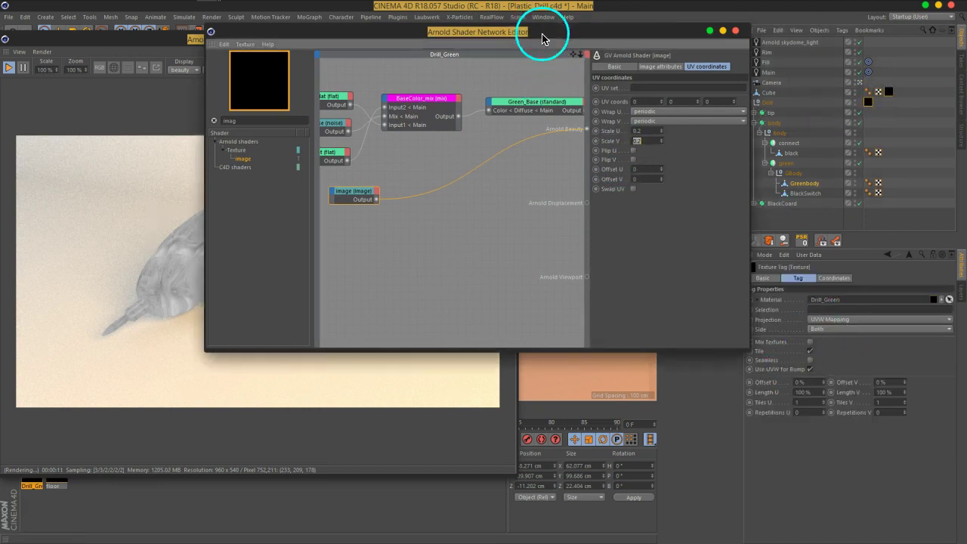
{"action": "left_click_drag", "start_coordinate": [544, 33], "coordinate": [711, 45]}
{"action": "left_click", "coordinate": [440, 134]}
{"action": "type", "text": "al"}
{"action": "key", "text": "BackSpace"}
{"action": "key", "text": "BackSpace"}
{"action": "type", "text": "tri"}
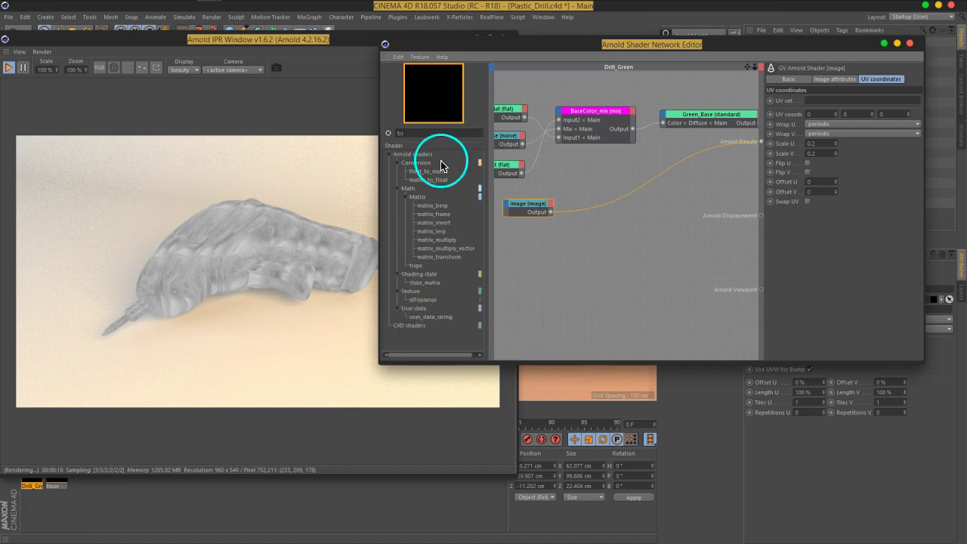
Add an alTriplanar node, connect its output to Arnold Beauty, and browse for its texture
{"action": "left_click_drag", "start_coordinate": [539, 291], "coordinate": [621, 200]}
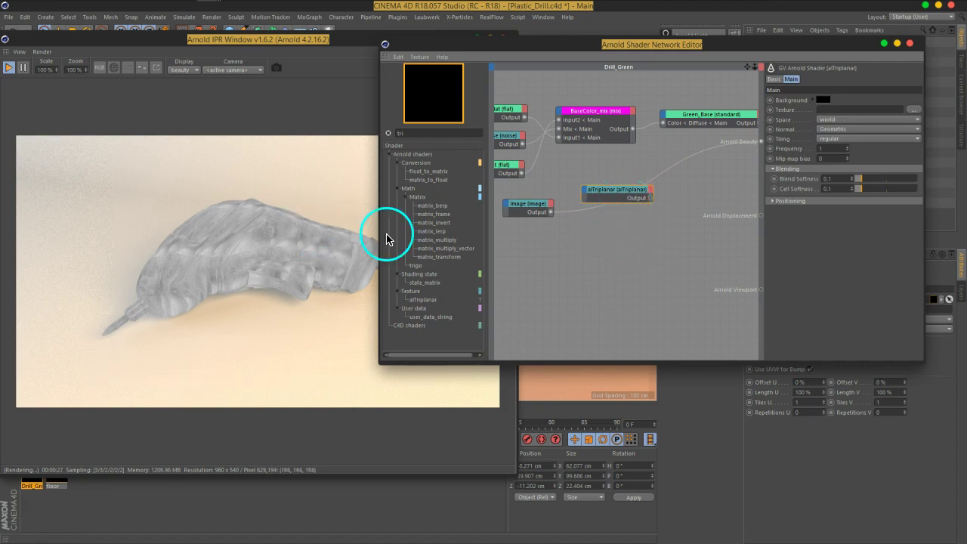
{"action": "left_click_drag", "start_coordinate": [649, 197], "coordinate": [687, 159]}
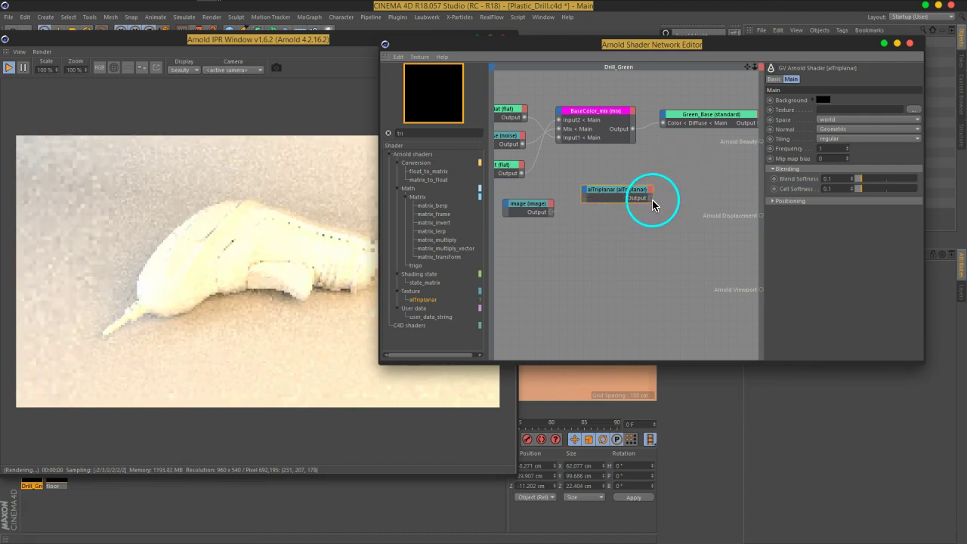
{"action": "left_click", "coordinate": [584, 195]}
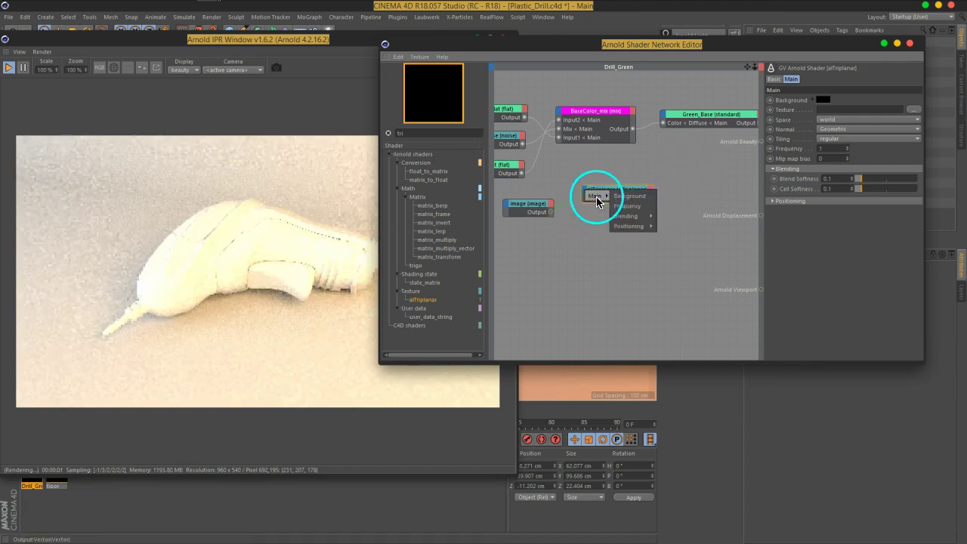
{"action": "left_click", "coordinate": [632, 201]}
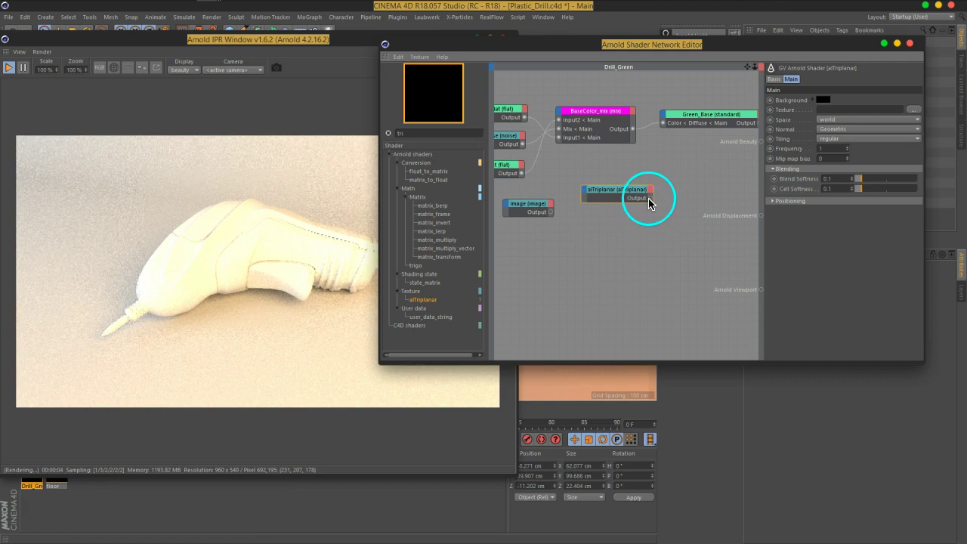
{"action": "left_click_drag", "start_coordinate": [649, 198], "coordinate": [761, 141]}
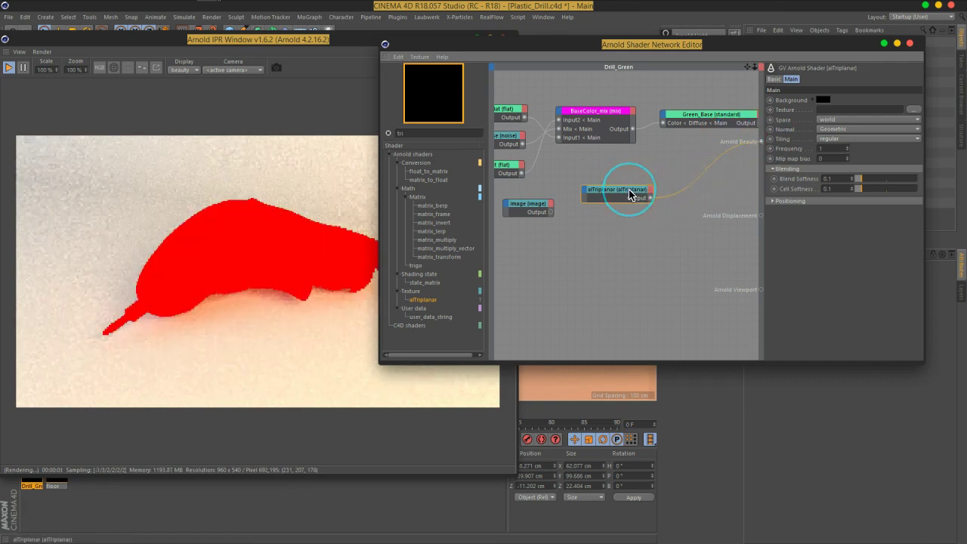
{"action": "left_click", "coordinate": [916, 113]}
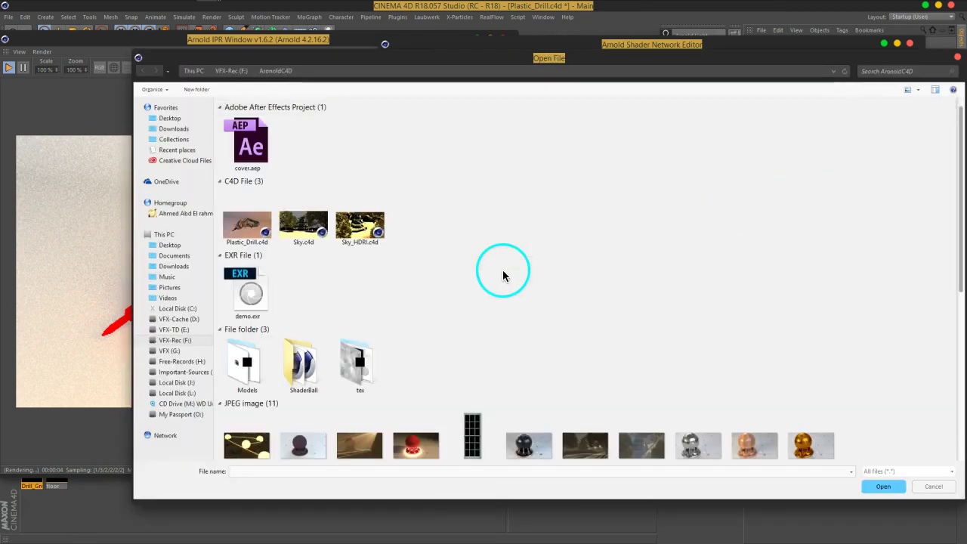
Open the tex folder in the file dialog and choose dirt (8).png
{"action": "scroll", "coordinate": [508, 278], "scroll_direction": "down", "scroll_amount": 2}
{"action": "scroll", "coordinate": [511, 280], "scroll_direction": "down", "scroll_amount": 2}
{"action": "scroll", "coordinate": [382, 212], "scroll_direction": "up", "scroll_amount": 3}
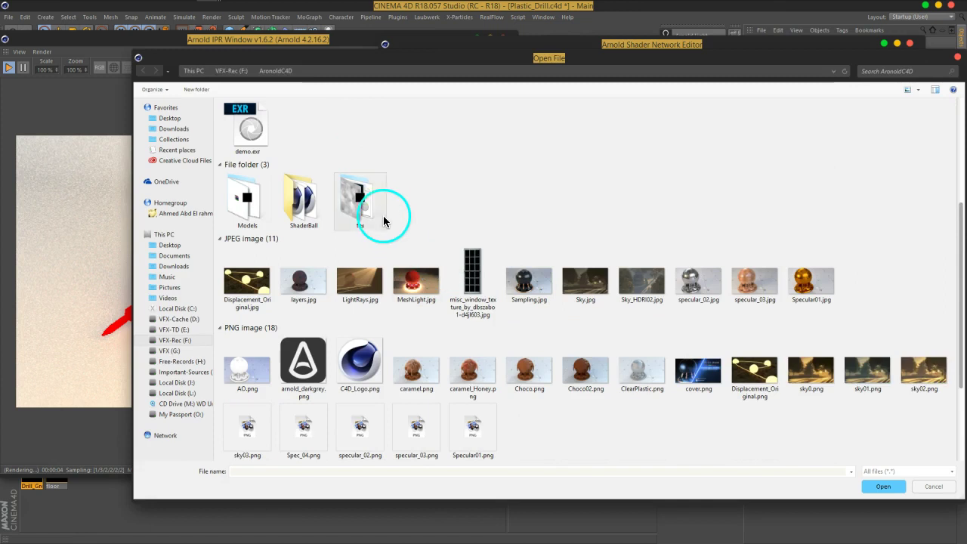
{"action": "double_click", "coordinate": [378, 210]}
{"action": "left_click", "coordinate": [251, 147]}
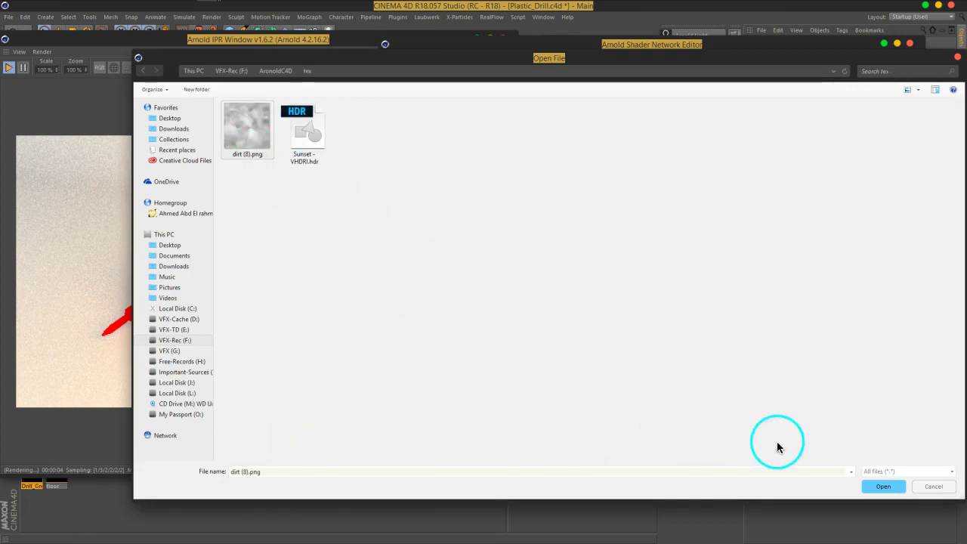
{"action": "left_click", "coordinate": [880, 485]}
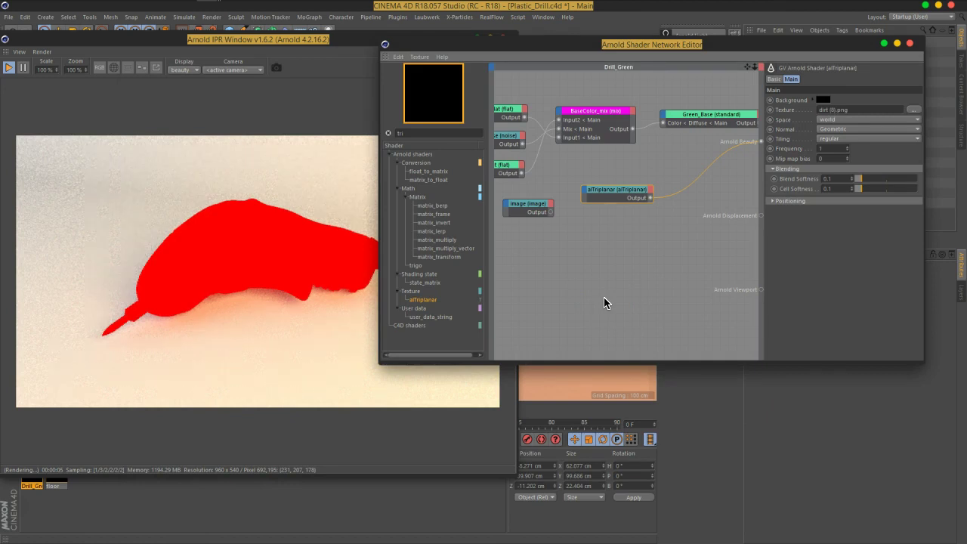
Delete the alTriplanar node and reconnect the image node's output directly to Arnold Beauty
{"action": "left_click_drag", "start_coordinate": [603, 303], "coordinate": [551, 217]}
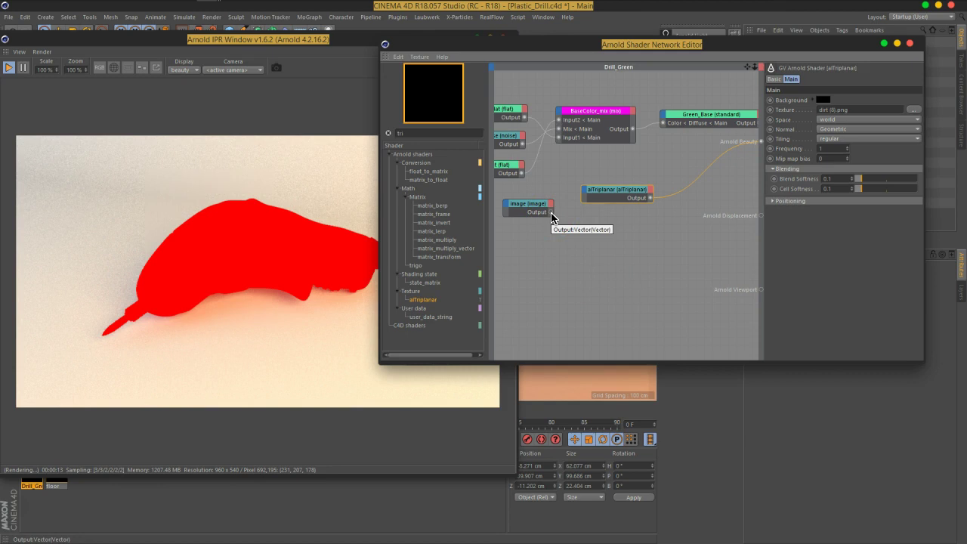
{"action": "left_click_drag", "start_coordinate": [552, 218], "coordinate": [622, 198]}
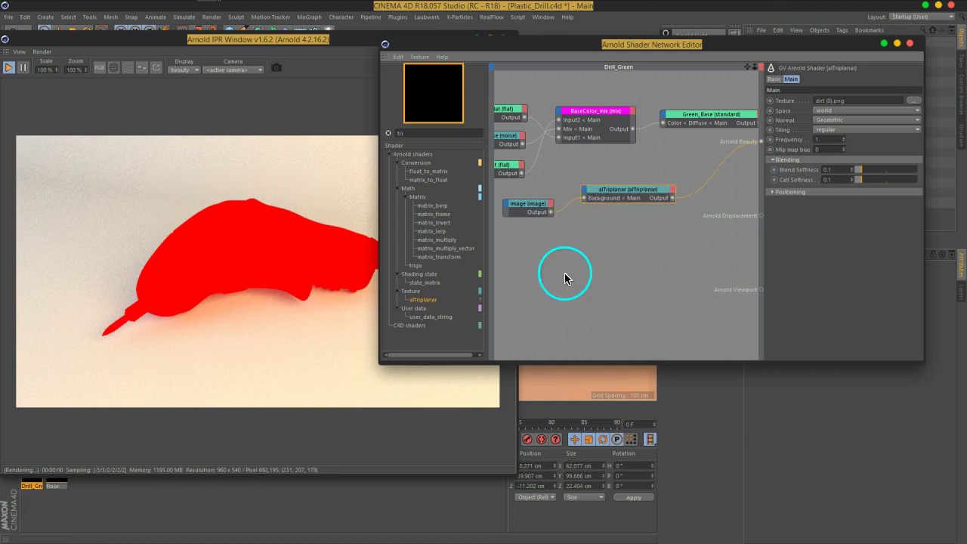
{"action": "left_click", "coordinate": [632, 189]}
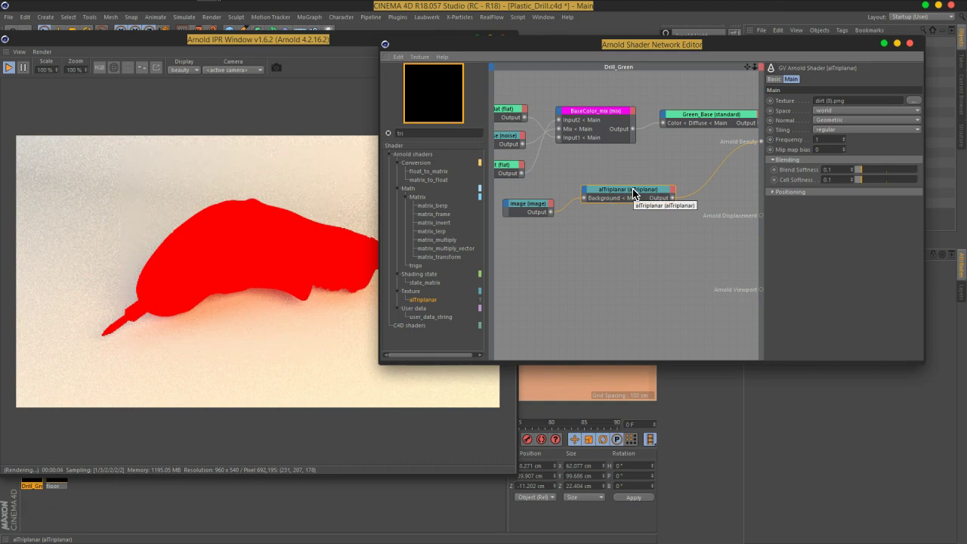
{"action": "key", "text": "Delete"}
{"action": "left_click", "coordinate": [554, 212]}
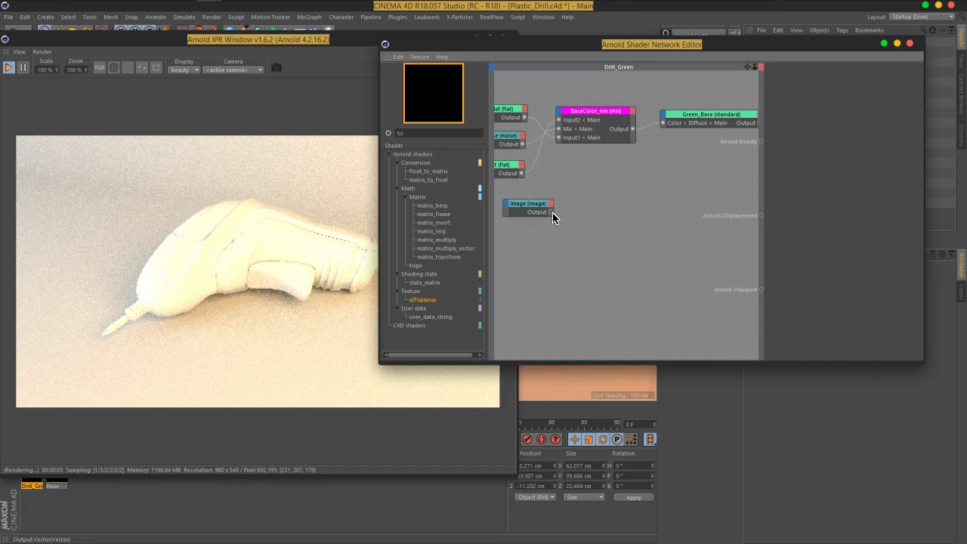
{"action": "left_click_drag", "start_coordinate": [554, 213], "coordinate": [760, 142]}
{"action": "left_click", "coordinate": [658, 217]}
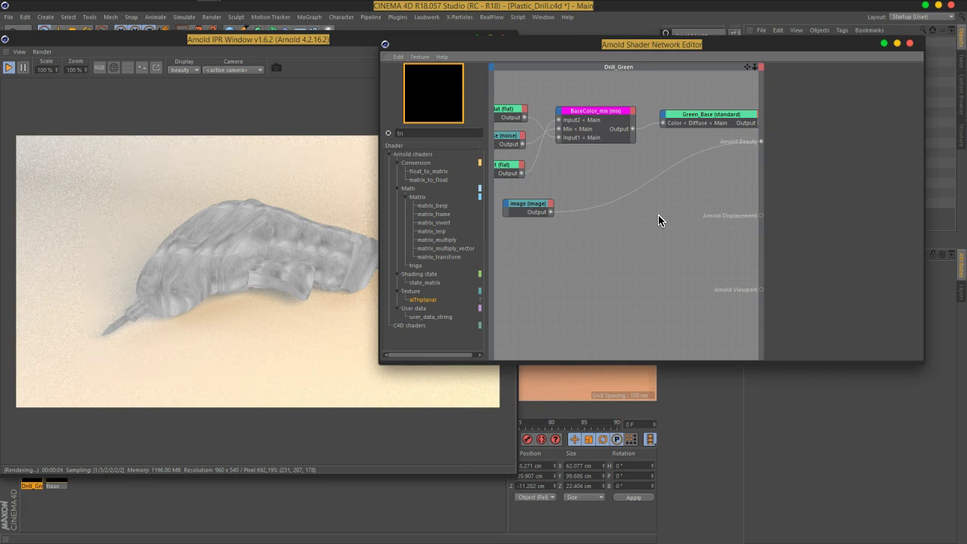
Set the image node's Scale U and V to 0.1 and toggle the Flip and Swap UV options
{"action": "left_click", "coordinate": [529, 205]}
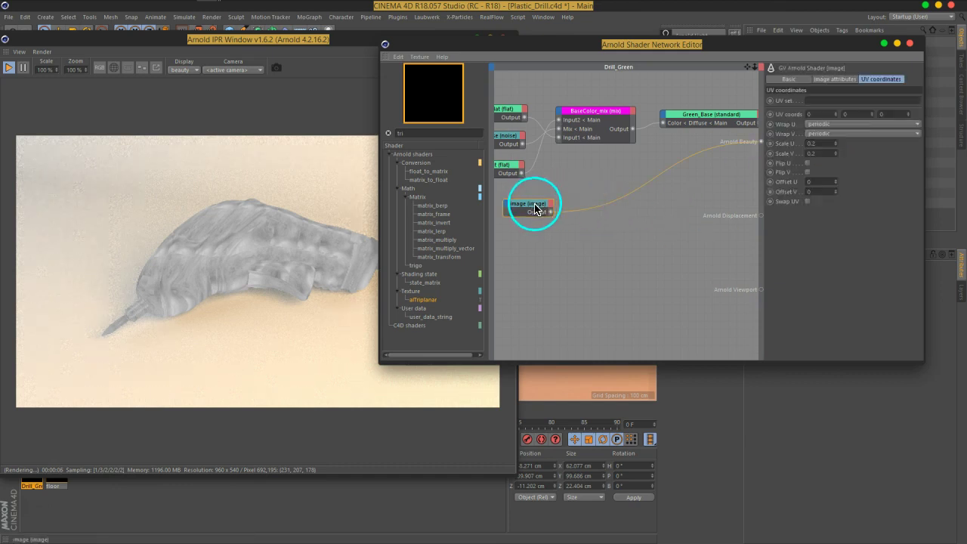
{"action": "double_click", "coordinate": [835, 144]}
{"action": "type", "text": "2."}
{"action": "key", "text": "Return"}
{"action": "key", "text": "Tab"}
{"action": "type", "text": "0.1"}
{"action": "key", "text": "Return"}
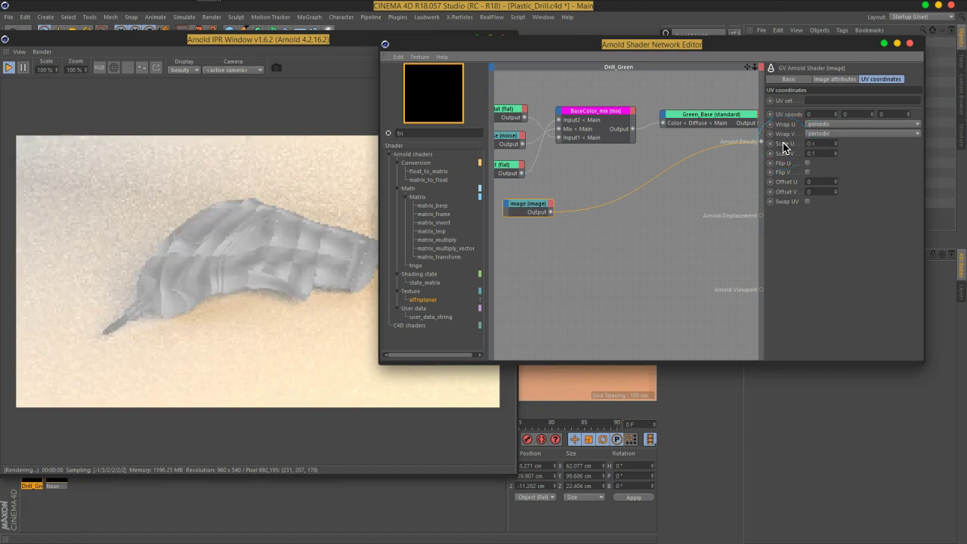
{"action": "left_click_drag", "start_coordinate": [799, 155], "coordinate": [811, 180]}
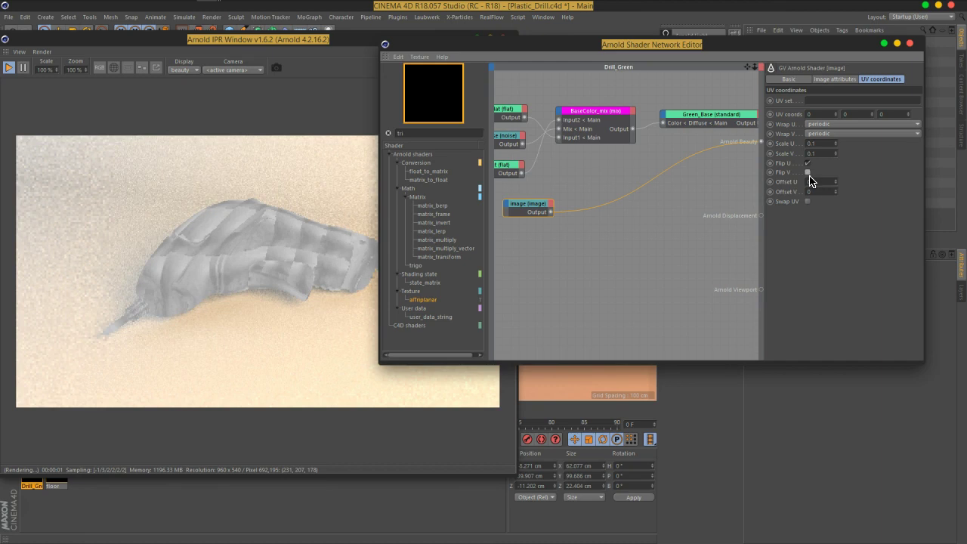
{"action": "left_click_drag", "start_coordinate": [808, 162], "coordinate": [808, 204]}
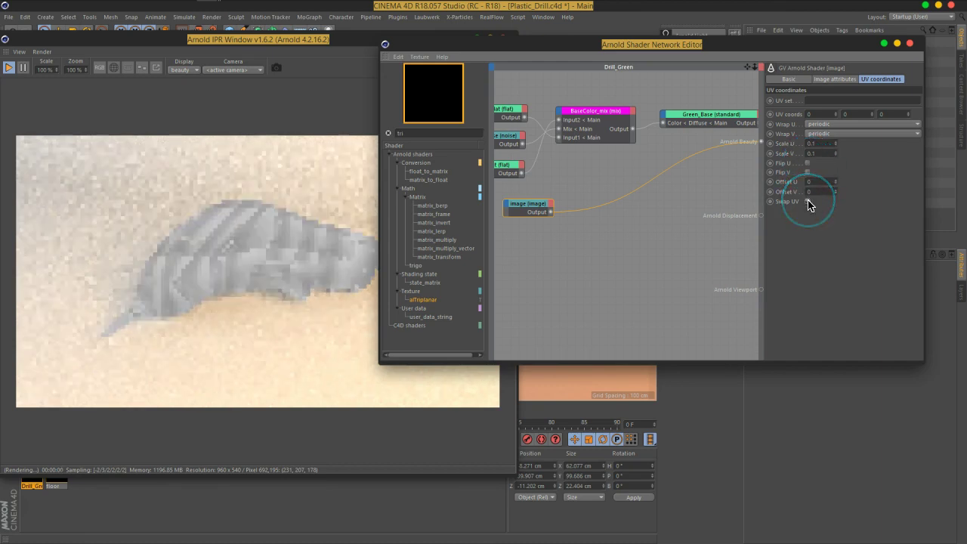
{"action": "left_click", "coordinate": [696, 212]}
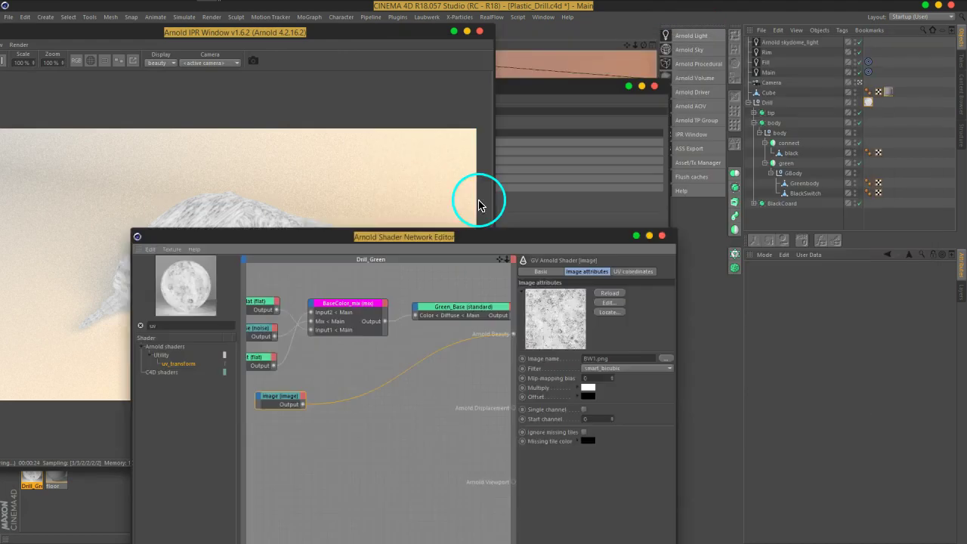
Move the Drill_Green material tag from the Drill object onto Greenbody
{"action": "left_click_drag", "start_coordinate": [437, 235], "coordinate": [390, 400]}
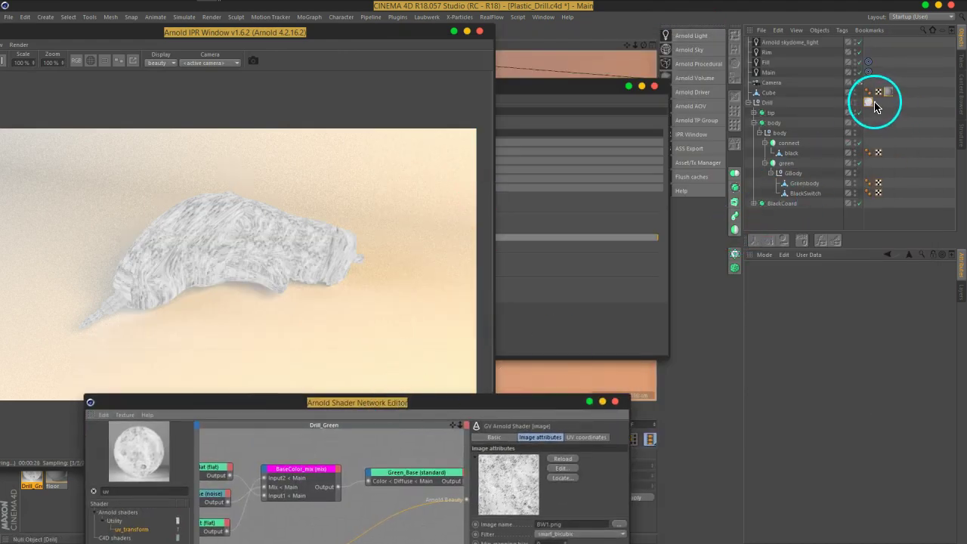
{"action": "left_click_drag", "start_coordinate": [875, 107], "coordinate": [880, 134]}
{"action": "left_click_drag", "start_coordinate": [814, 184], "coordinate": [887, 187]}
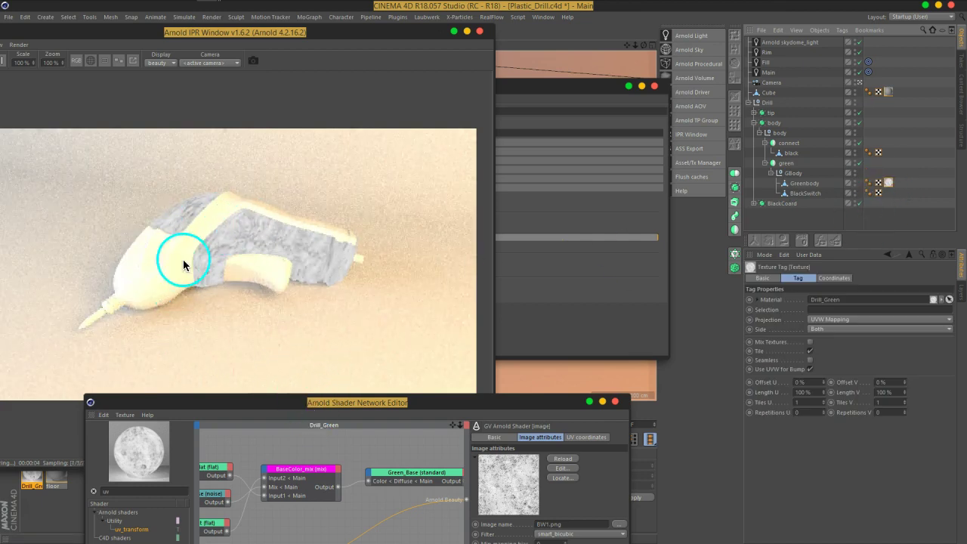
{"action": "mouse_move", "coordinate": [312, 402]}
{"action": "left_mouse_down"}
{"action": "mouse_move", "coordinate": [350, 380]}
{"action": "mouse_move", "coordinate": [633, 20]}
{"action": "left_mouse_up"}
{"action": "left_click_drag", "start_coordinate": [555, 188], "coordinate": [572, 191]}
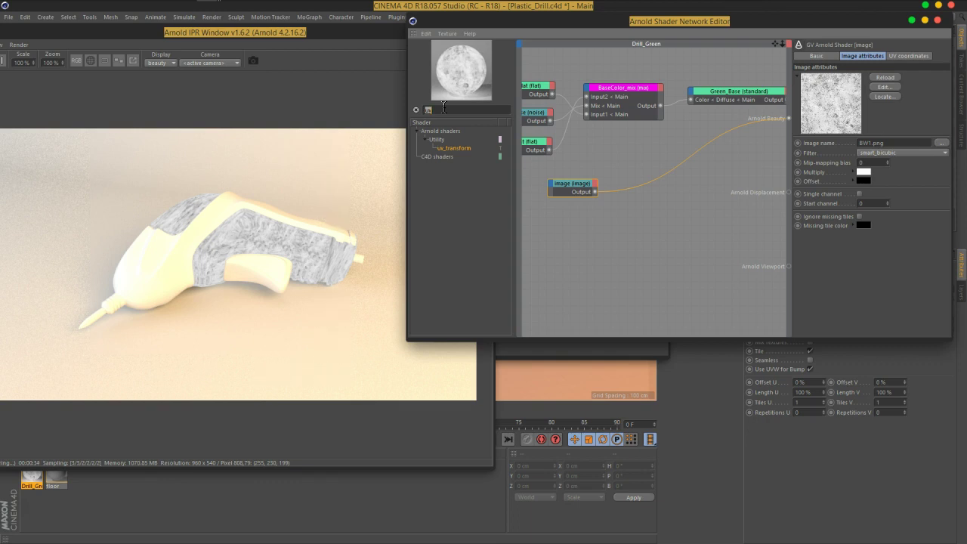
Add an alColorSpace node after the image node and arrange both nodes in the graph
{"action": "type", "text": "ai"}
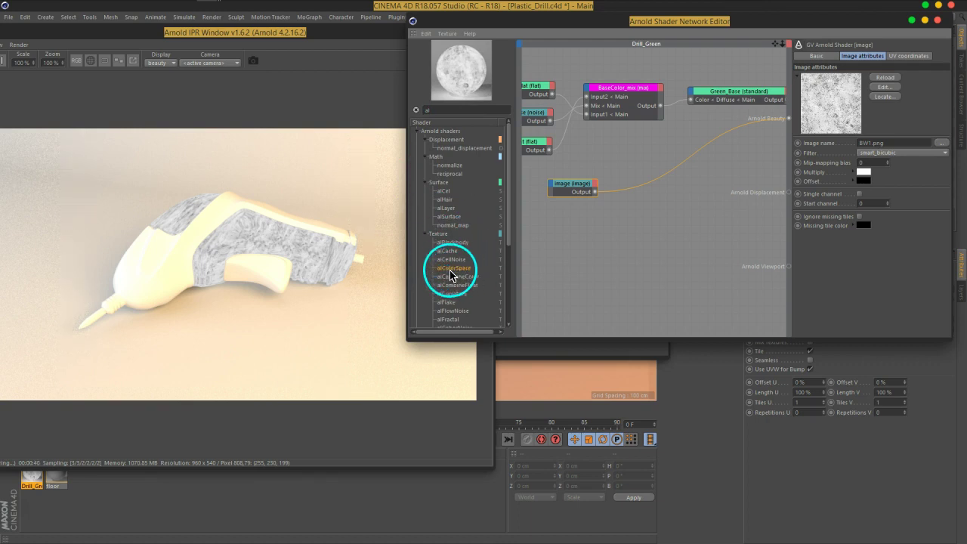
{"action": "left_click_drag", "start_coordinate": [453, 274], "coordinate": [576, 188]}
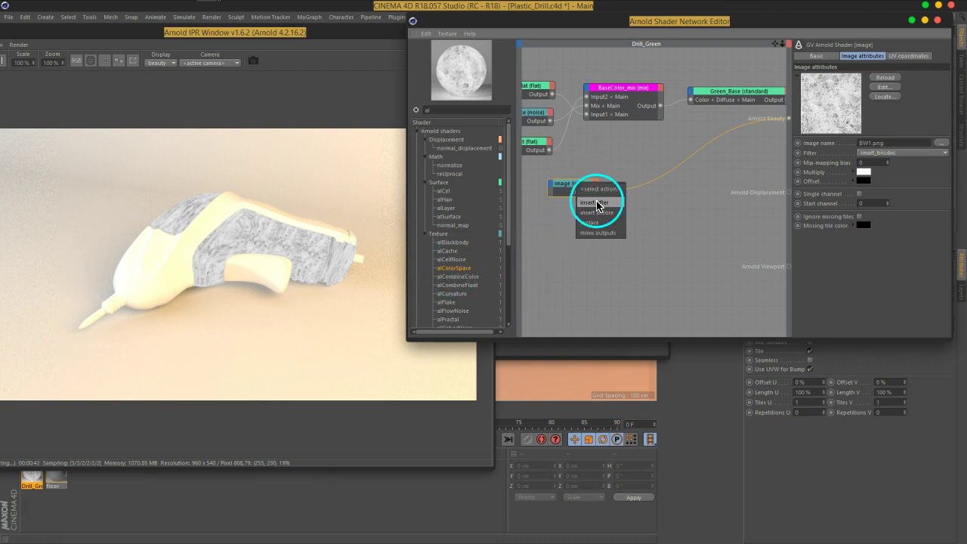
{"action": "left_click", "coordinate": [594, 202]}
{"action": "left_click_drag", "start_coordinate": [587, 189], "coordinate": [666, 172]}
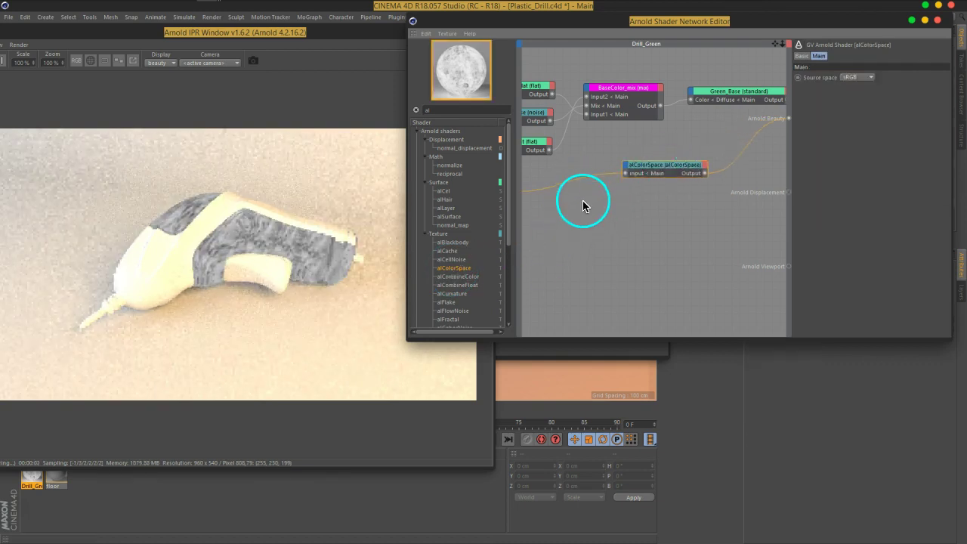
{"action": "middle_click_drag", "start_coordinate": [583, 199], "coordinate": [572, 199]}
{"action": "left_click_drag", "start_coordinate": [532, 192], "coordinate": [613, 185]}
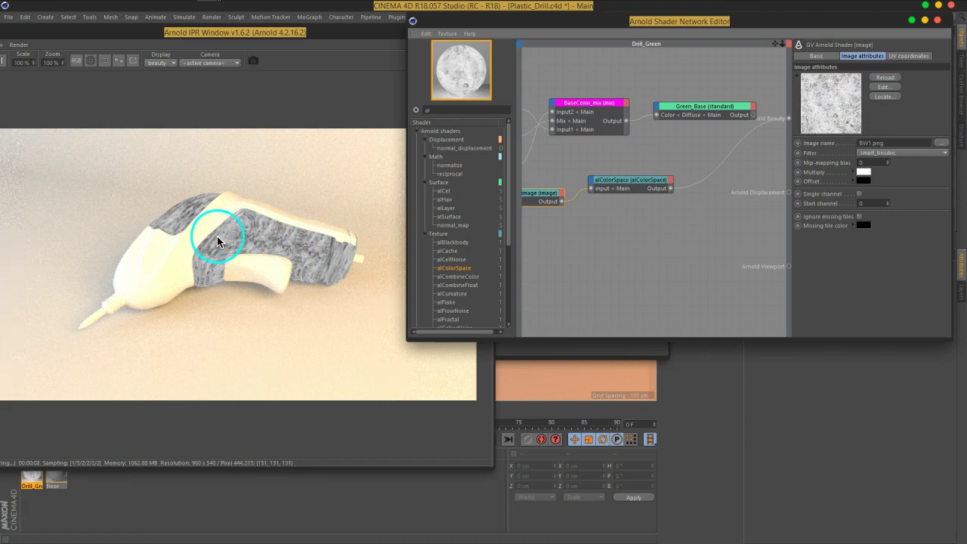
{"action": "left_click_drag", "start_coordinate": [619, 189], "coordinate": [641, 184]}
{"action": "left_click_drag", "start_coordinate": [552, 197], "coordinate": [563, 195]}
{"action": "left_click", "coordinate": [639, 182]}
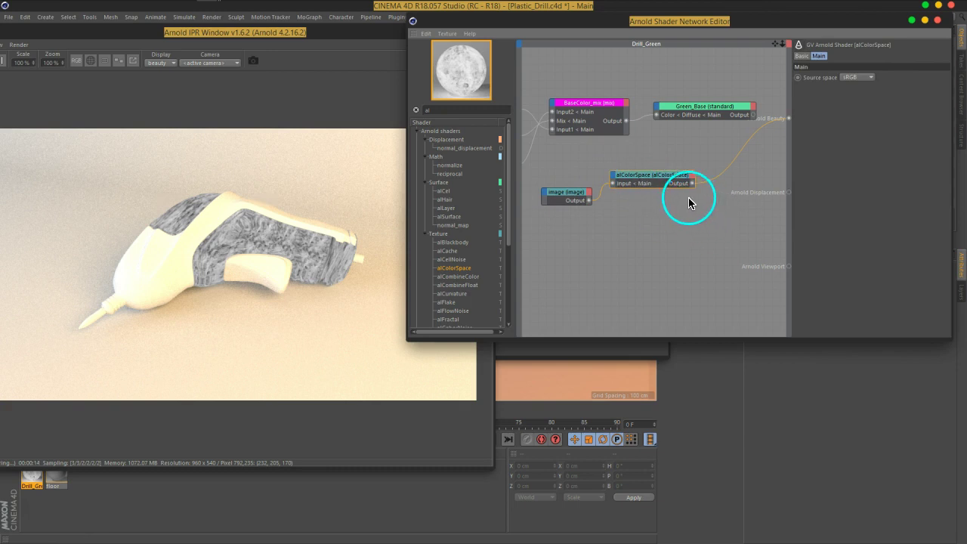
{"action": "left_click_drag", "start_coordinate": [661, 178], "coordinate": [675, 171]}
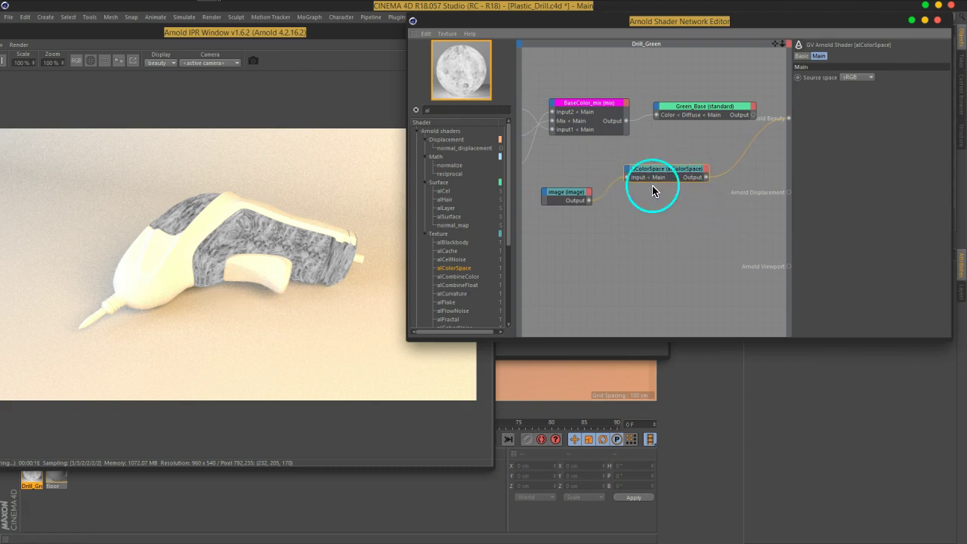
{"action": "left_click_drag", "start_coordinate": [562, 204], "coordinate": [559, 198]}
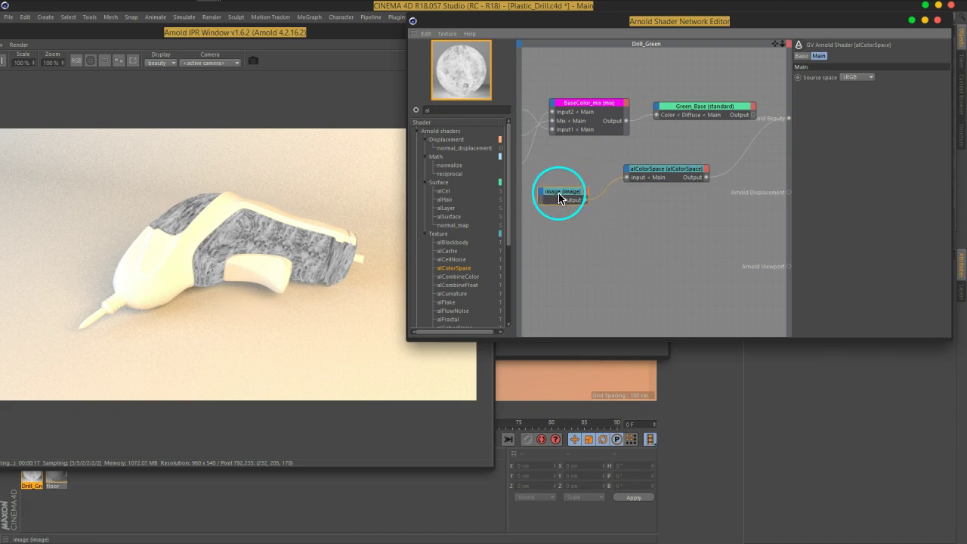
Keep alColorSpace's source space set to sRGB
{"action": "left_click", "coordinate": [559, 199]}
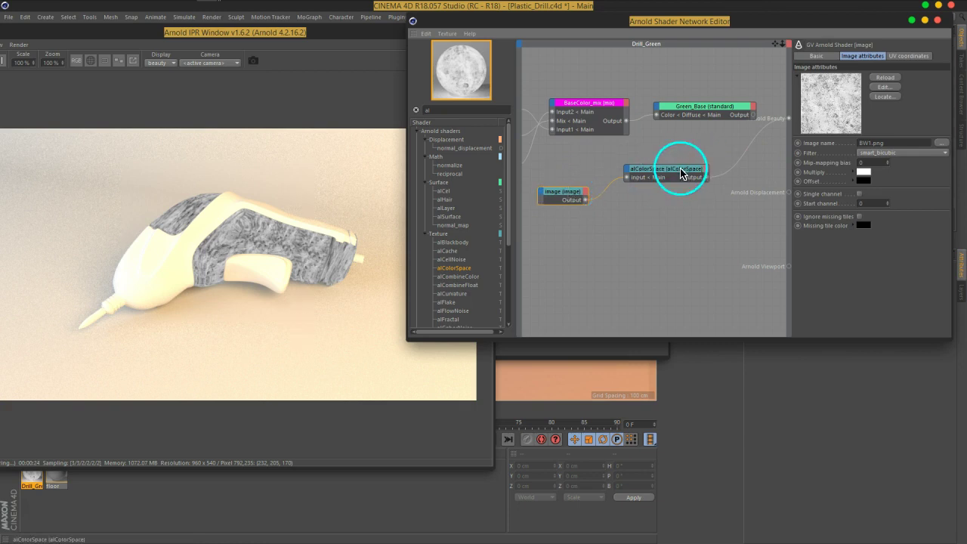
{"action": "left_click_drag", "start_coordinate": [664, 179], "coordinate": [668, 177]}
{"action": "left_click", "coordinate": [857, 77]}
{"action": "left_click", "coordinate": [858, 89]}
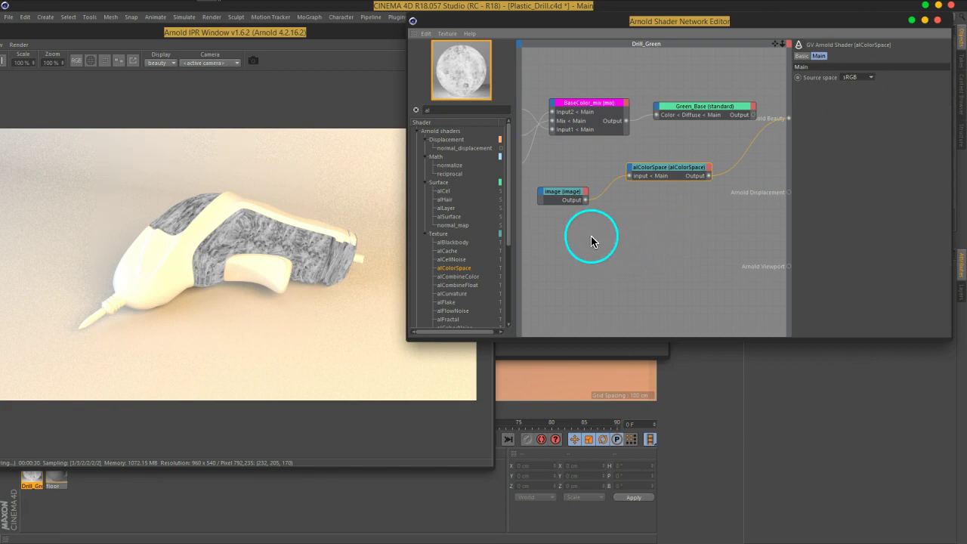
{"action": "left_click", "coordinate": [559, 195]}
{"action": "mouse_move", "coordinate": [829, 102]}
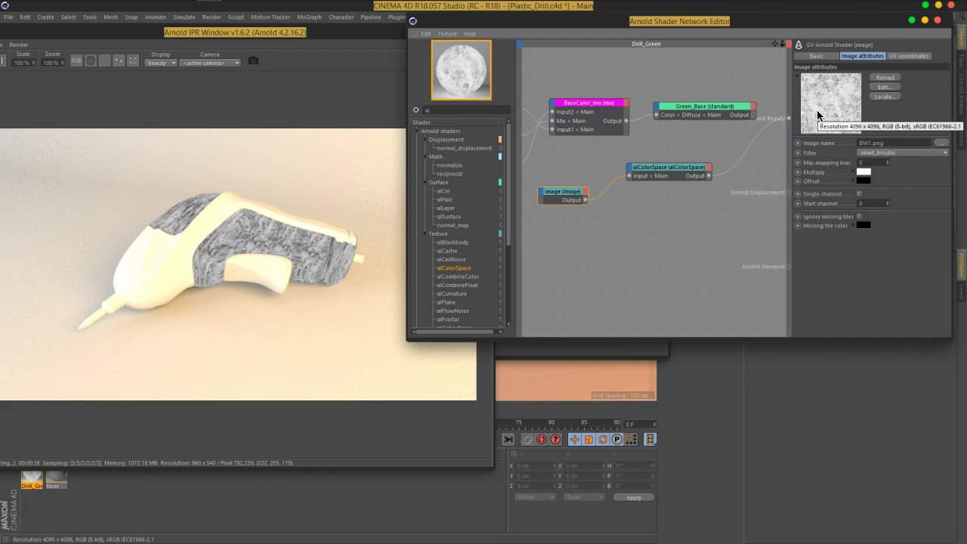
Wire the image output into alColorSpace's input and check the mask in the render
{"action": "left_click_drag", "start_coordinate": [626, 282], "coordinate": [598, 201]}
{"action": "left_click_drag", "start_coordinate": [671, 173], "coordinate": [670, 166]}
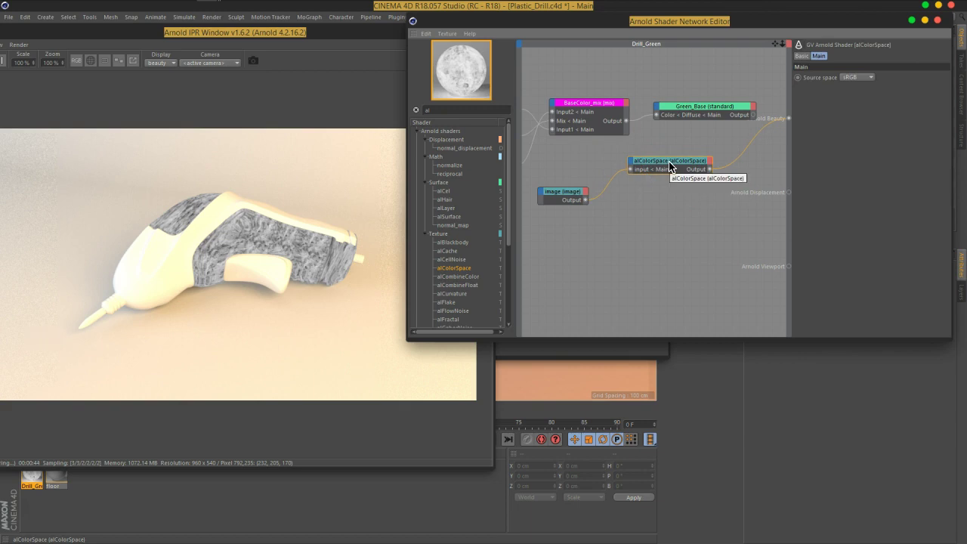
{"action": "left_click", "coordinate": [567, 196]}
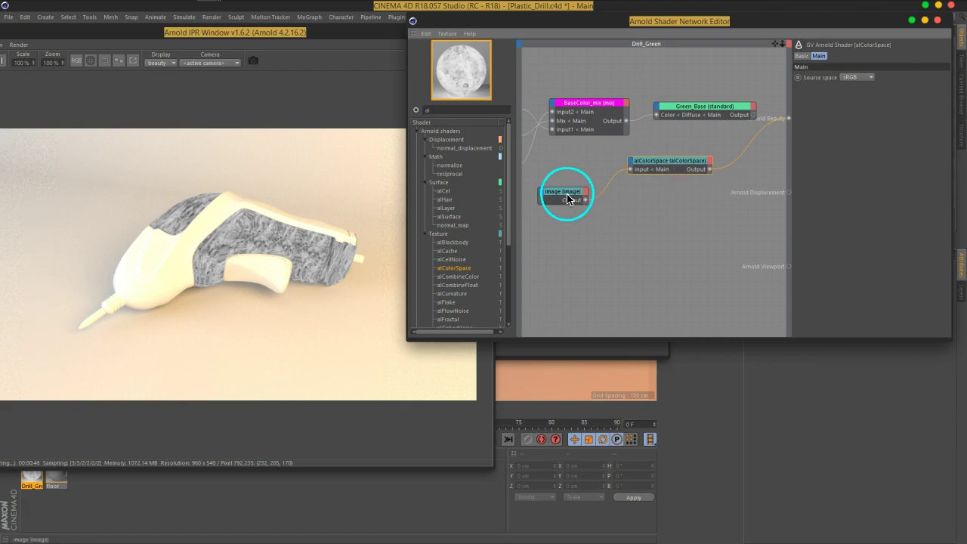
{"action": "left_click", "coordinate": [651, 171]}
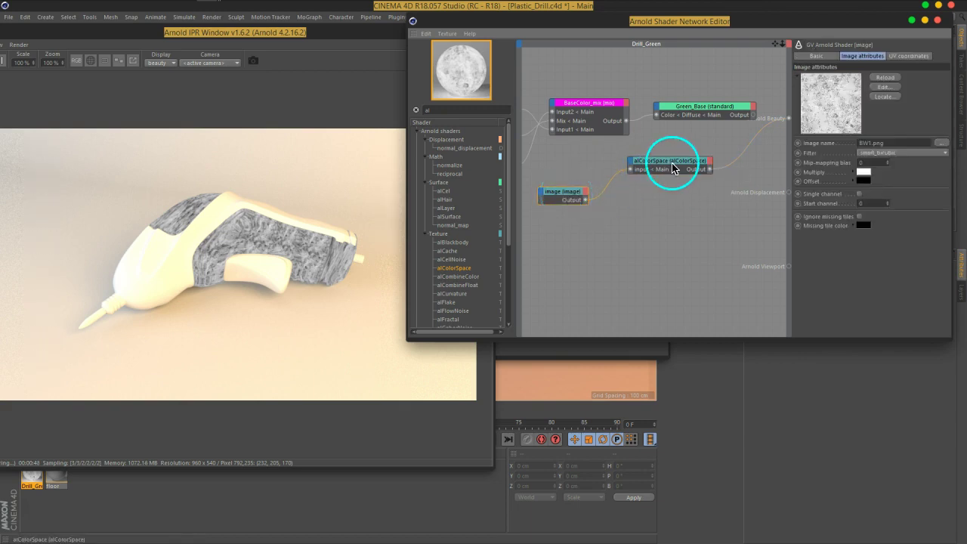
{"action": "left_click", "coordinate": [275, 262]}
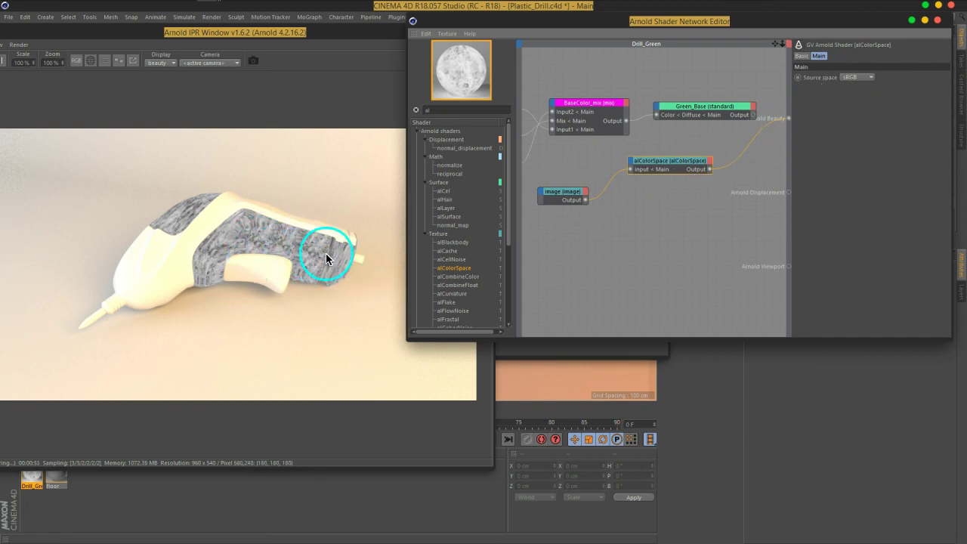
{"action": "left_click", "coordinate": [463, 109]}
{"action": "key", "text": "BackSpace"}
{"action": "key", "text": "BackSpace"}
Insert a ramp_float node after alColorSpace and tidy the node layout
{"action": "type", "text": "amp"}
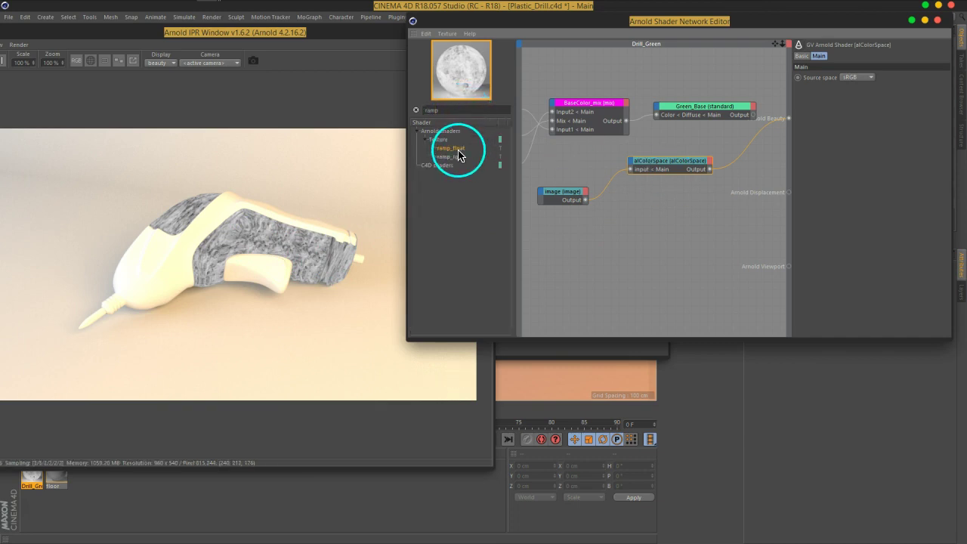
{"action": "left_click_drag", "start_coordinate": [454, 149], "coordinate": [680, 163]}
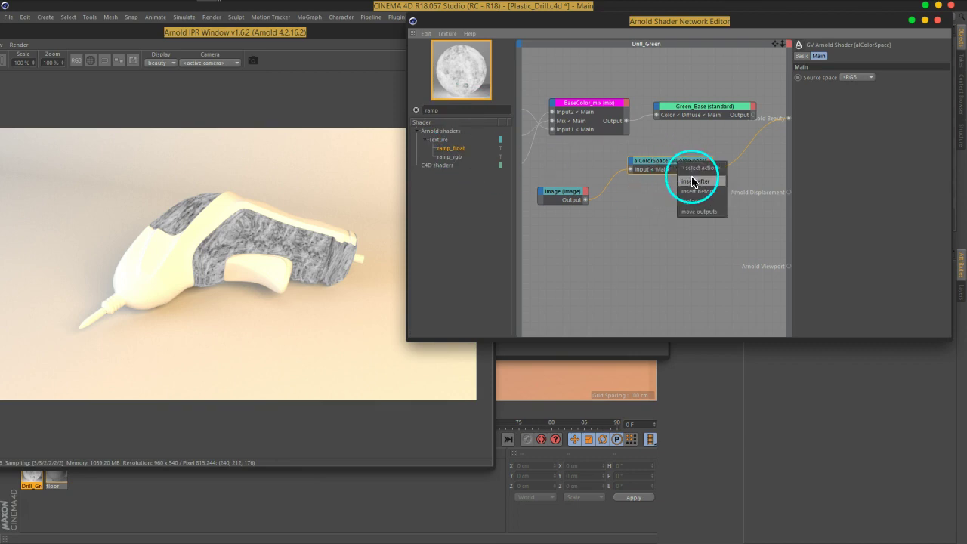
{"action": "left_click", "coordinate": [692, 181]}
{"action": "left_click", "coordinate": [669, 169]}
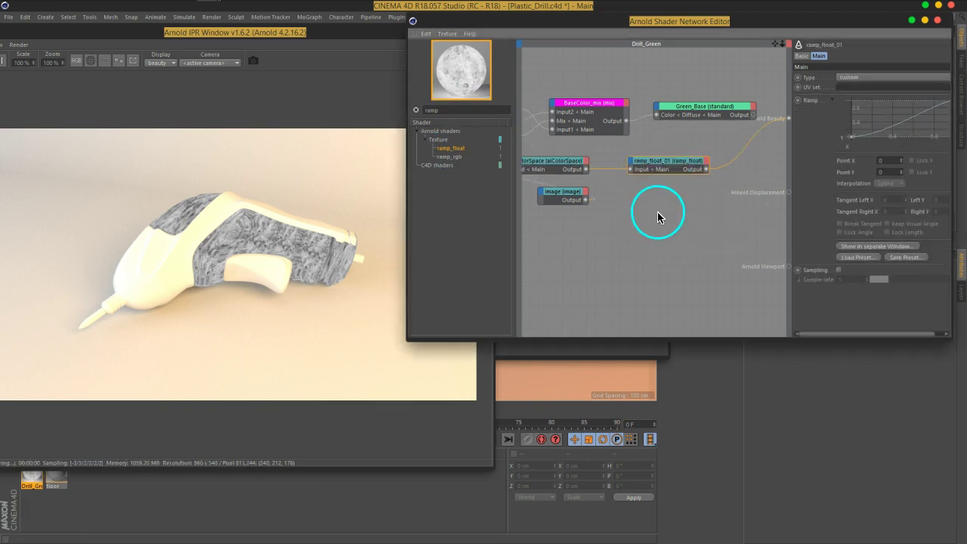
{"action": "left_click_drag", "start_coordinate": [559, 161], "coordinate": [599, 166]}
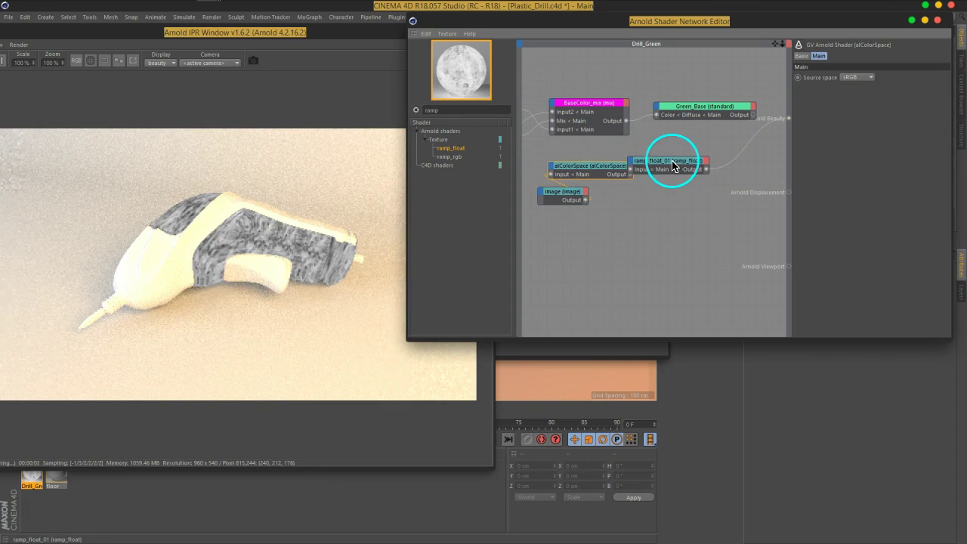
{"action": "left_click_drag", "start_coordinate": [673, 166], "coordinate": [720, 151]}
{"action": "left_click_drag", "start_coordinate": [578, 193], "coordinate": [563, 199]}
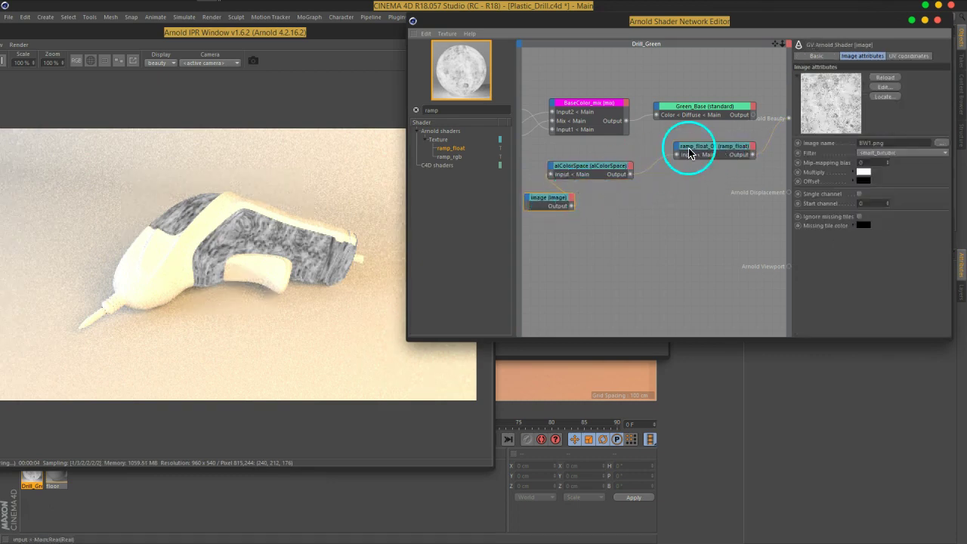
Raise ramp_float_01's left point and wire alColorSpace's output into the ramp's input
{"action": "left_click", "coordinate": [723, 147]}
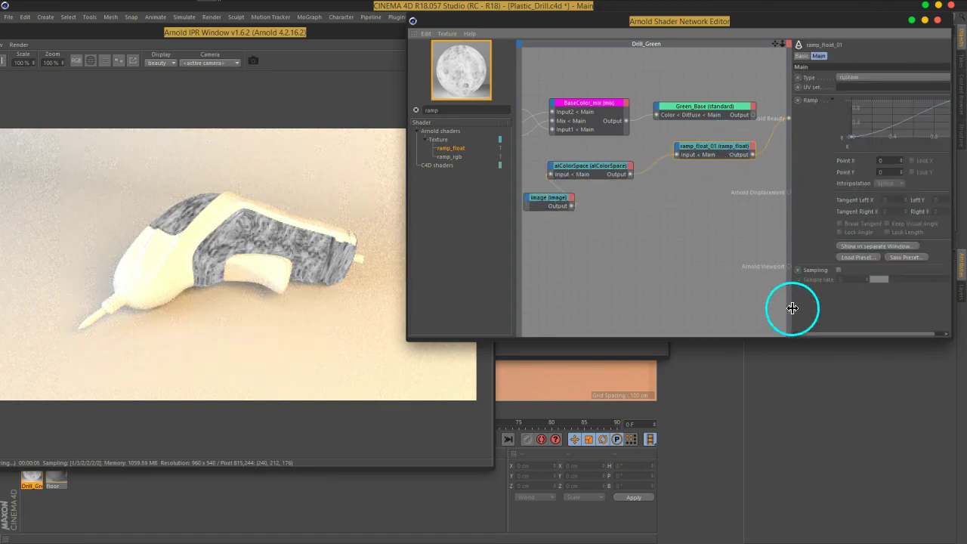
{"action": "left_click_drag", "start_coordinate": [790, 287], "coordinate": [767, 286]}
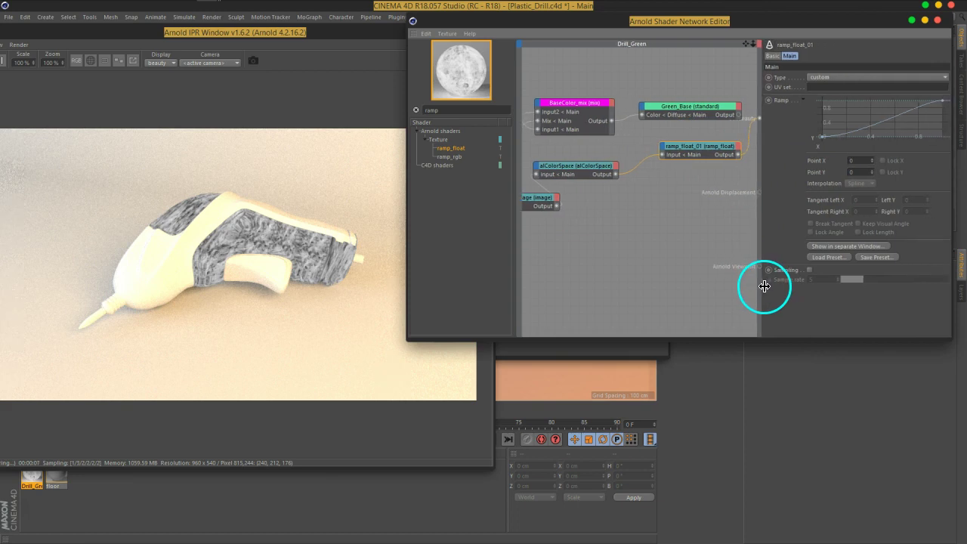
{"action": "left_click_drag", "start_coordinate": [579, 166], "coordinate": [600, 166]}
{"action": "left_click", "coordinate": [682, 158]}
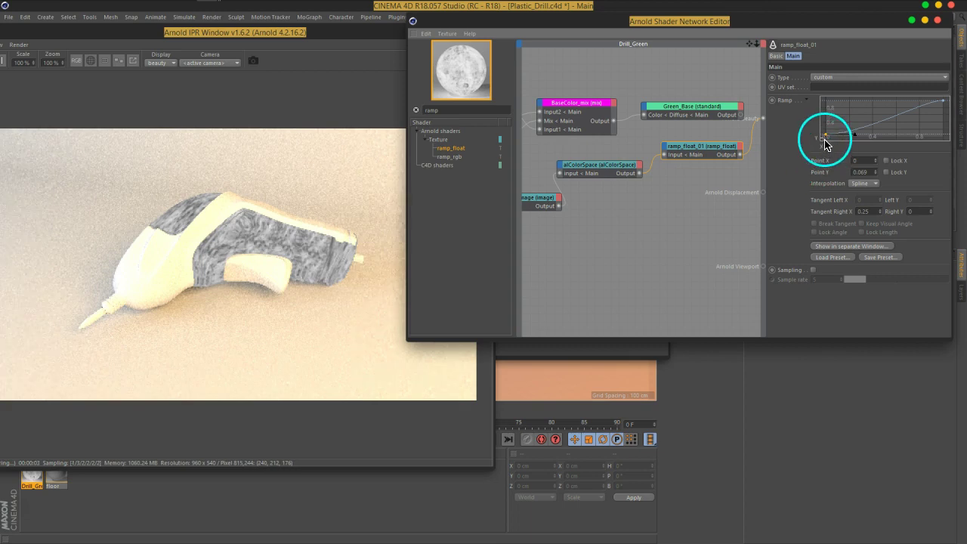
{"action": "left_click_drag", "start_coordinate": [823, 139], "coordinate": [824, 131]}
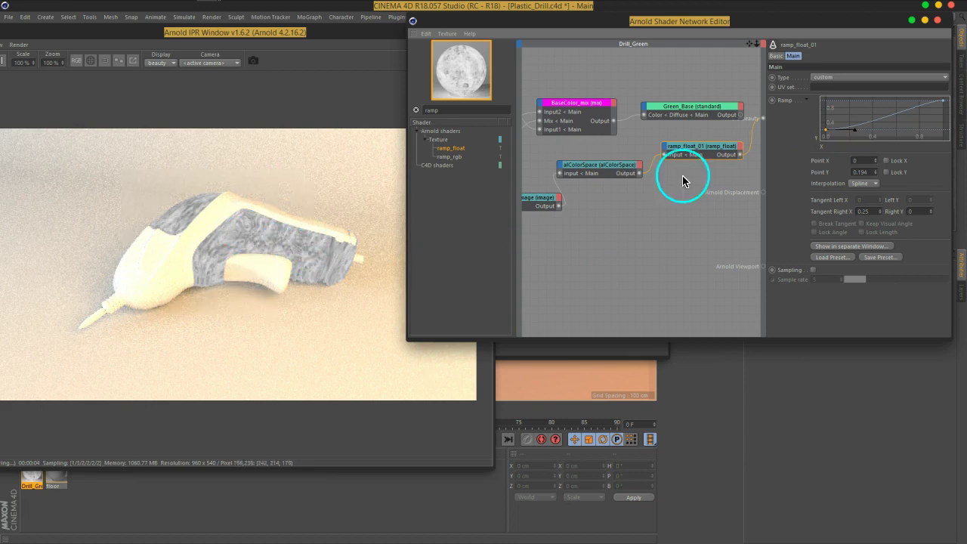
{"action": "mouse_move", "coordinate": [587, 170]}
{"action": "left_mouse_down"}
{"action": "mouse_move", "coordinate": [618, 219]}
{"action": "mouse_move", "coordinate": [610, 222]}
{"action": "left_mouse_up"}
{"action": "left_click_drag", "start_coordinate": [559, 205], "coordinate": [664, 160]}
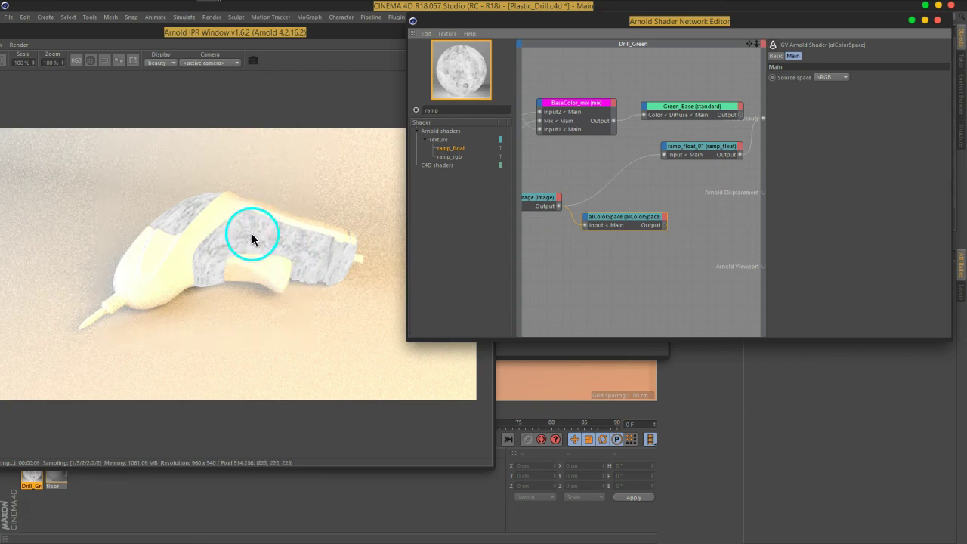
{"action": "left_click", "coordinate": [609, 226]}
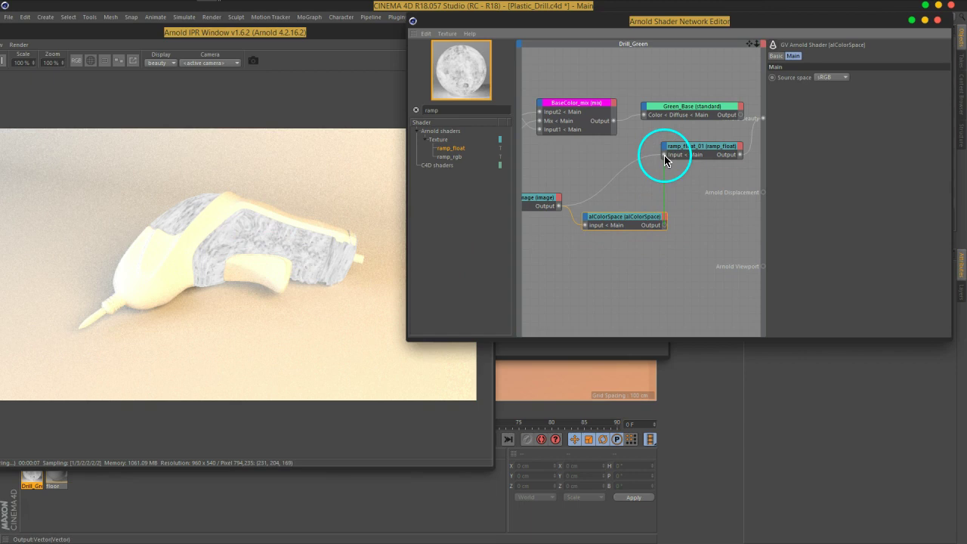
{"action": "left_click_drag", "start_coordinate": [664, 159], "coordinate": [664, 226]}
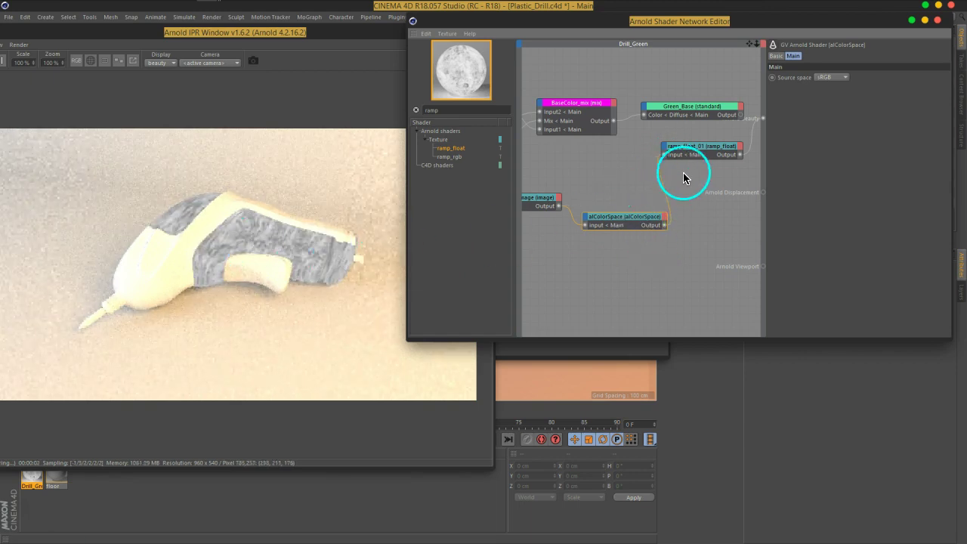
Set the ramp's left knot to 0.333 and reposition ramp_float_01 and Green_Base
{"action": "left_click_drag", "start_coordinate": [695, 155], "coordinate": [685, 156]}
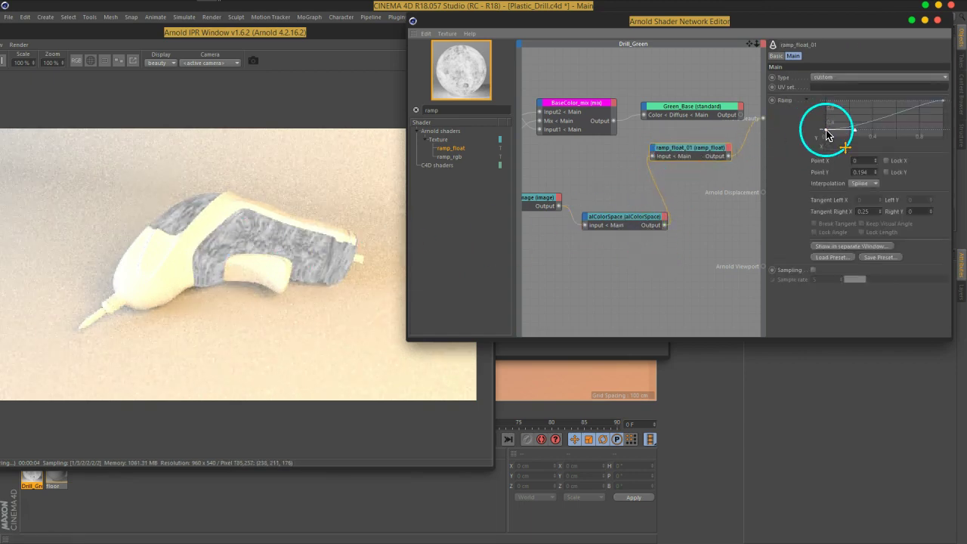
{"action": "left_click_drag", "start_coordinate": [823, 134], "coordinate": [821, 129]}
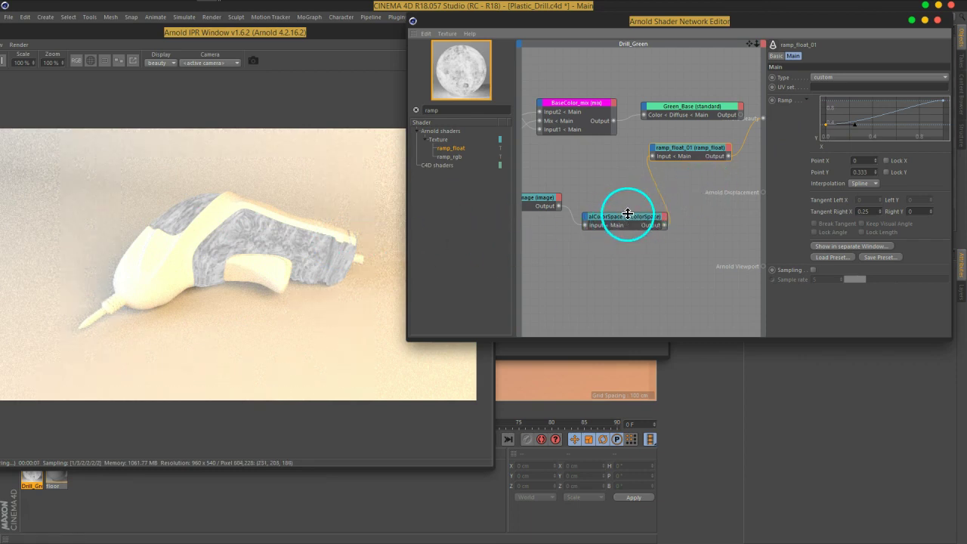
{"action": "left_click_drag", "start_coordinate": [710, 155], "coordinate": [707, 190]}
{"action": "left_click_drag", "start_coordinate": [695, 109], "coordinate": [690, 91]}
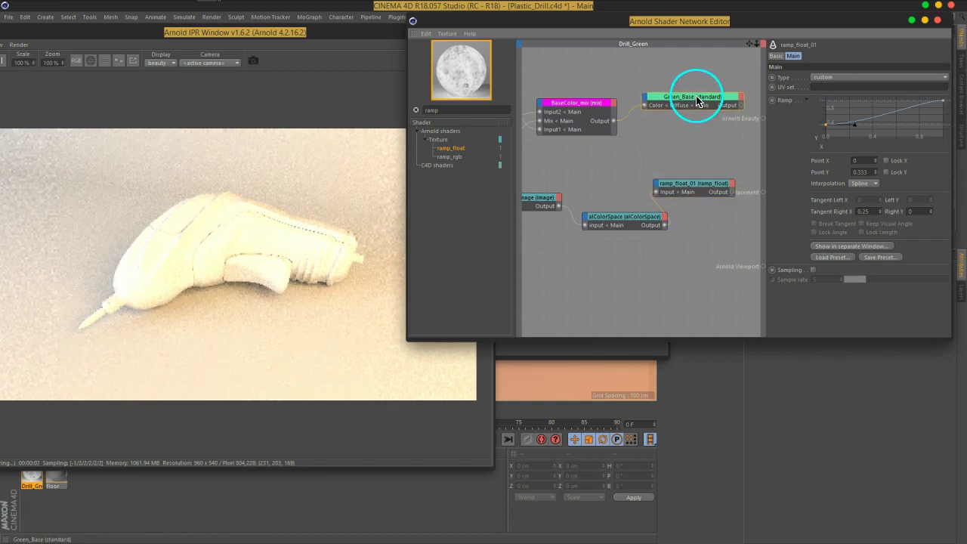
{"action": "left_click", "coordinate": [604, 148]}
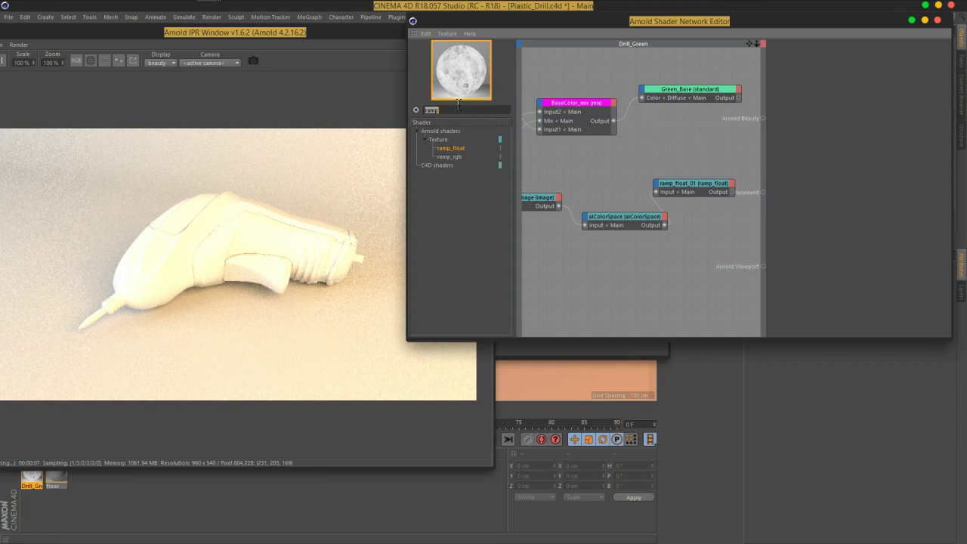
Add a layer_color shader to the Drill_Green network
{"action": "type", "text": "layer"}
{"action": "mouse_move", "coordinate": [454, 160]}
{"action": "left_mouse_down"}
{"action": "mouse_move", "coordinate": [445, 163]}
{"action": "mouse_move", "coordinate": [469, 192]}
{"action": "mouse_move", "coordinate": [682, 127]}
{"action": "left_mouse_up"}
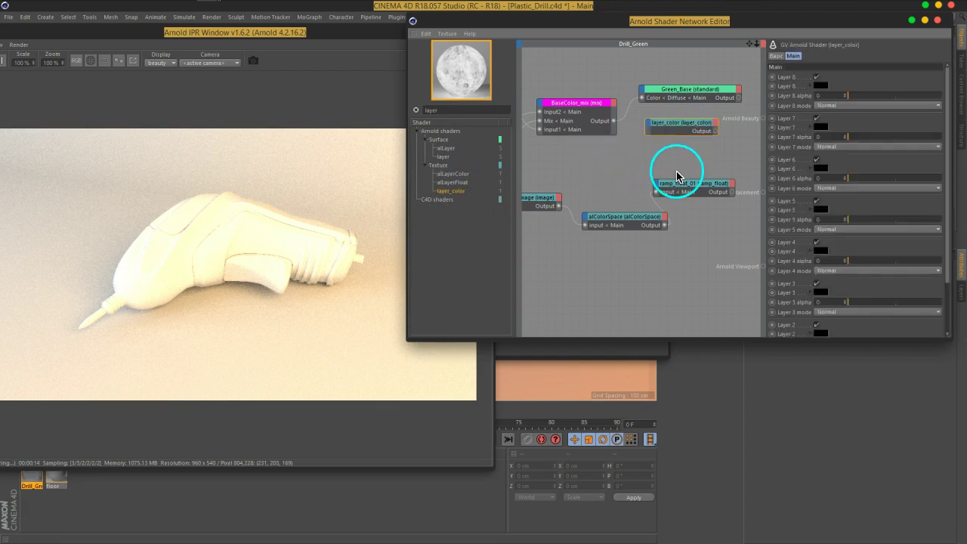
{"action": "mouse_move", "coordinate": [853, 82]}
{"action": "middle_mouse_down"}
{"action": "mouse_move", "coordinate": [848, 10]}
{"action": "mouse_move", "coordinate": [853, 136]}
{"action": "middle_mouse_up"}
{"action": "left_click", "coordinate": [425, 34]}
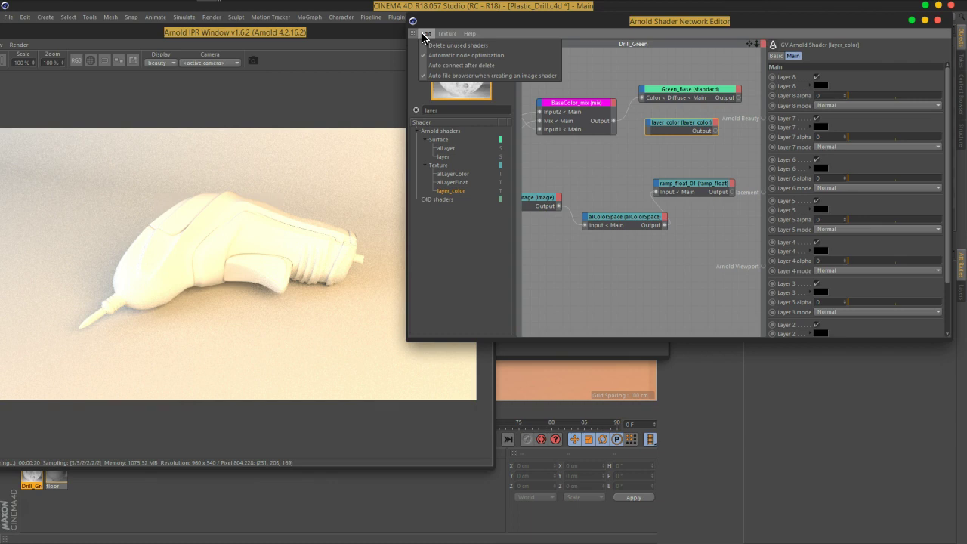
{"action": "left_click", "coordinate": [447, 34]}
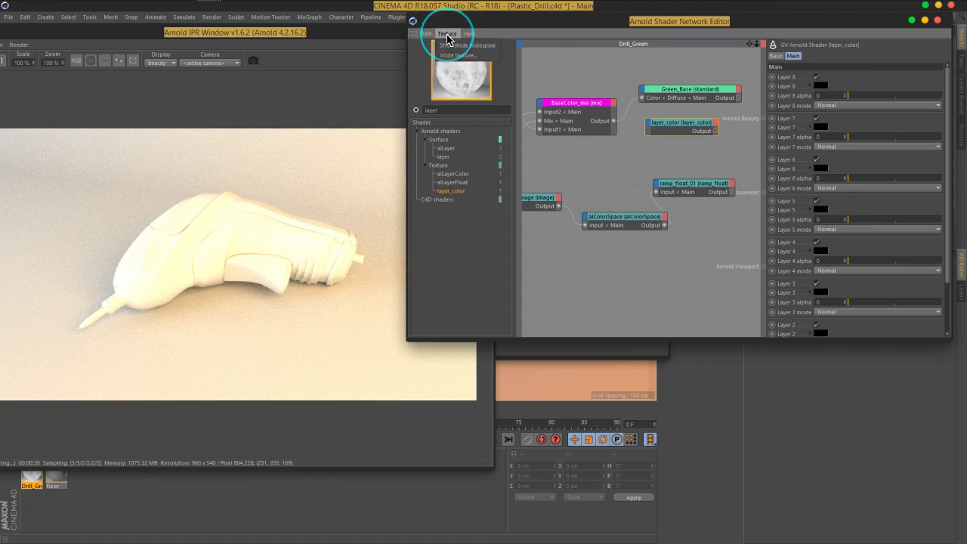
{"action": "left_click", "coordinate": [464, 35]}
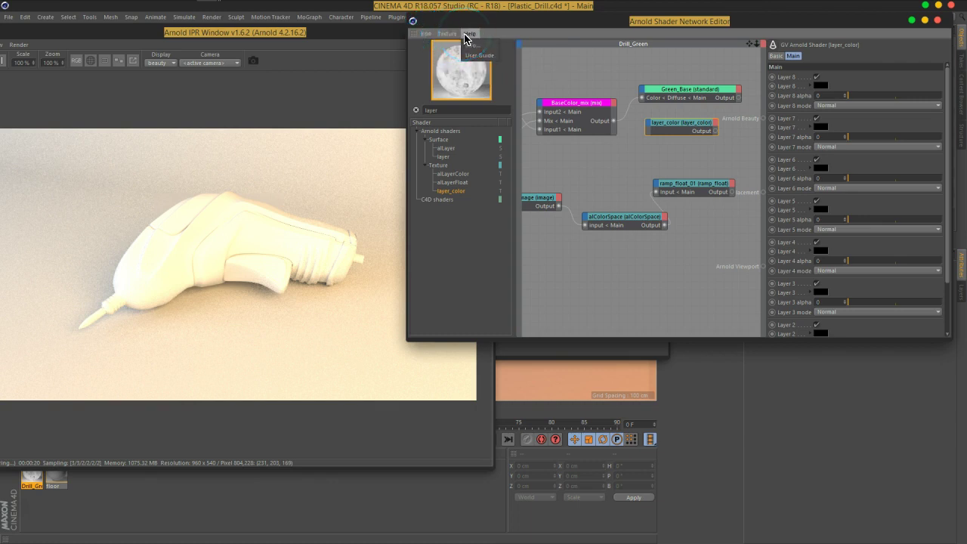
{"action": "left_click", "coordinate": [548, 25]}
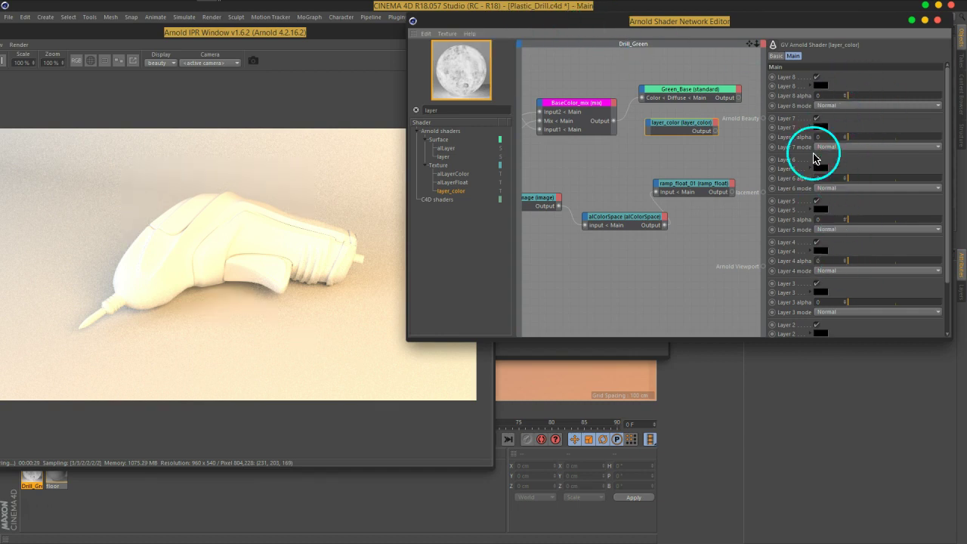
Wire layer_color's output into Green_Base's Color input
{"action": "right_click", "coordinate": [678, 130]}
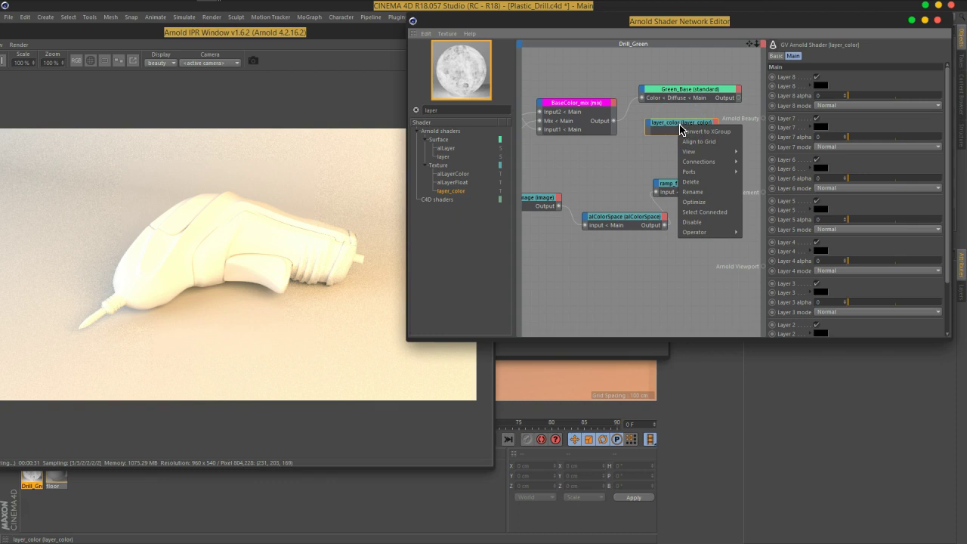
{"action": "left_click", "coordinate": [693, 153]}
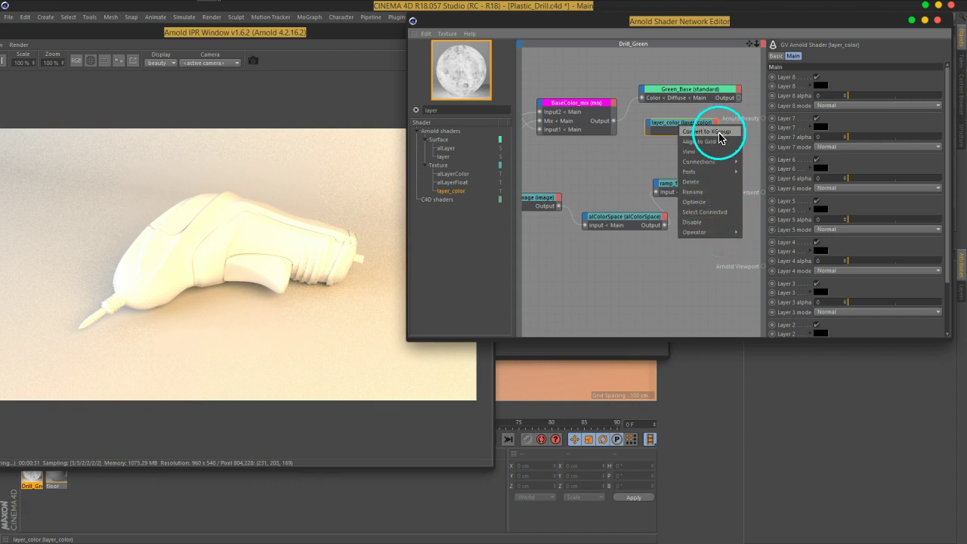
{"action": "left_click", "coordinate": [648, 293]}
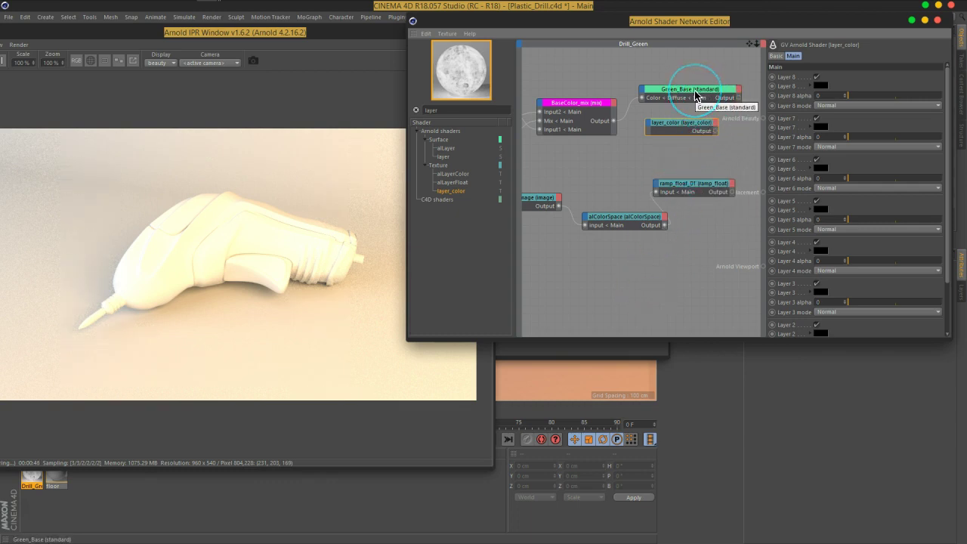
{"action": "mouse_move", "coordinate": [715, 137]}
{"action": "left_mouse_down"}
{"action": "mouse_move", "coordinate": [648, 119]}
{"action": "mouse_move", "coordinate": [644, 102]}
{"action": "mouse_move", "coordinate": [650, 138]}
{"action": "left_mouse_up"}
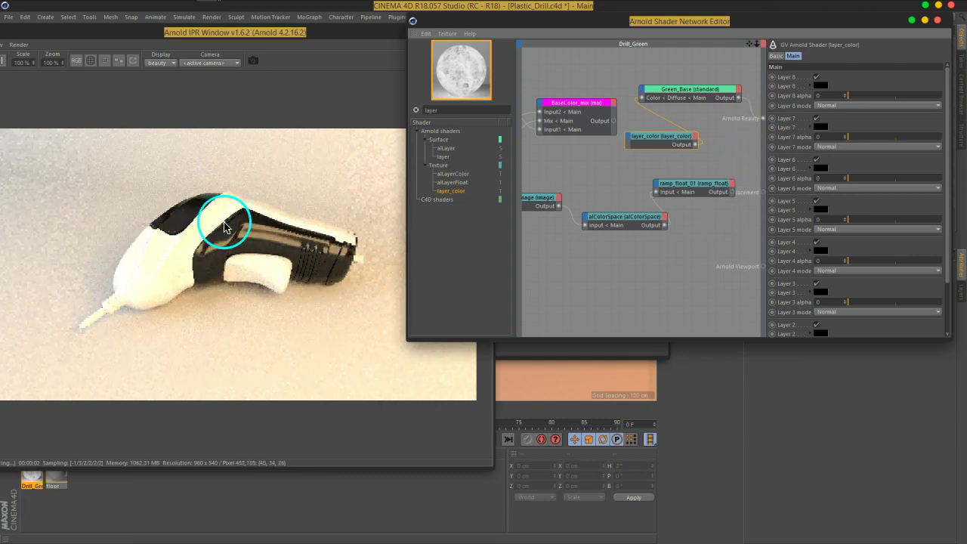
Arrange the nodes and wire BaseColor_mix into layer_color Layer 1 and ramp_float into Layer 2
{"action": "mouse_move", "coordinate": [589, 104]}
{"action": "left_mouse_down"}
{"action": "mouse_move", "coordinate": [576, 117]}
{"action": "mouse_move", "coordinate": [580, 104]}
{"action": "left_mouse_up"}
{"action": "left_click_drag", "start_coordinate": [695, 191], "coordinate": [694, 187]}
{"action": "left_click_drag", "start_coordinate": [646, 218], "coordinate": [613, 226]}
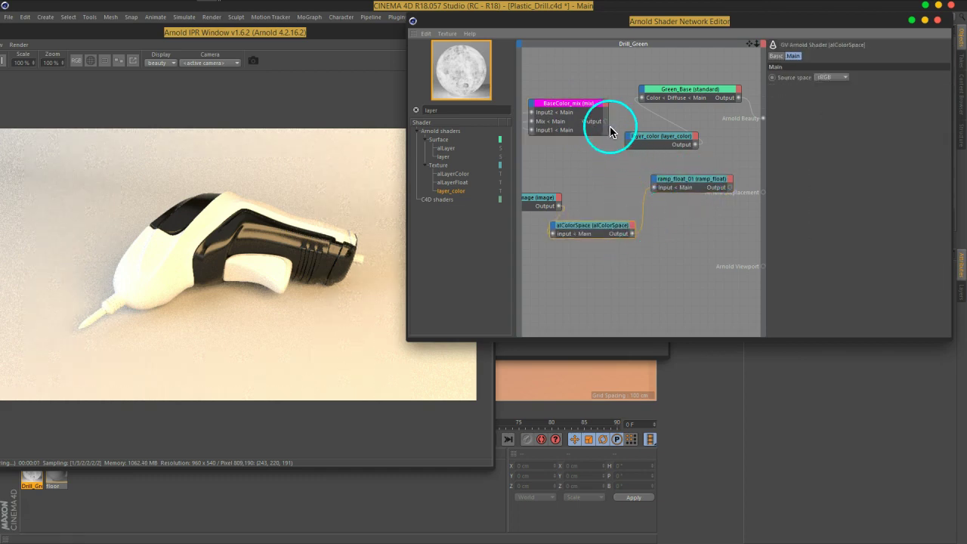
{"action": "left_click_drag", "start_coordinate": [626, 143], "coordinate": [678, 287]}
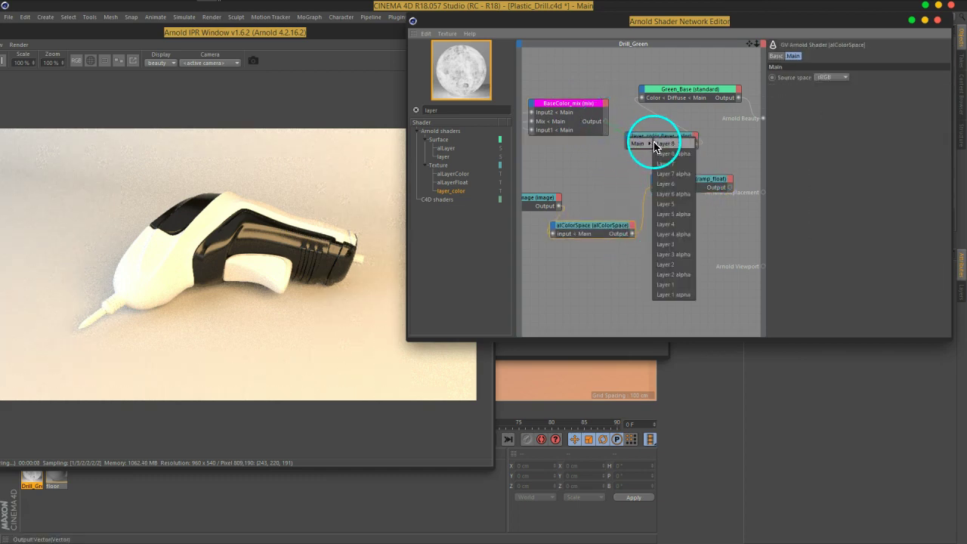
{"action": "left_click", "coordinate": [679, 287]}
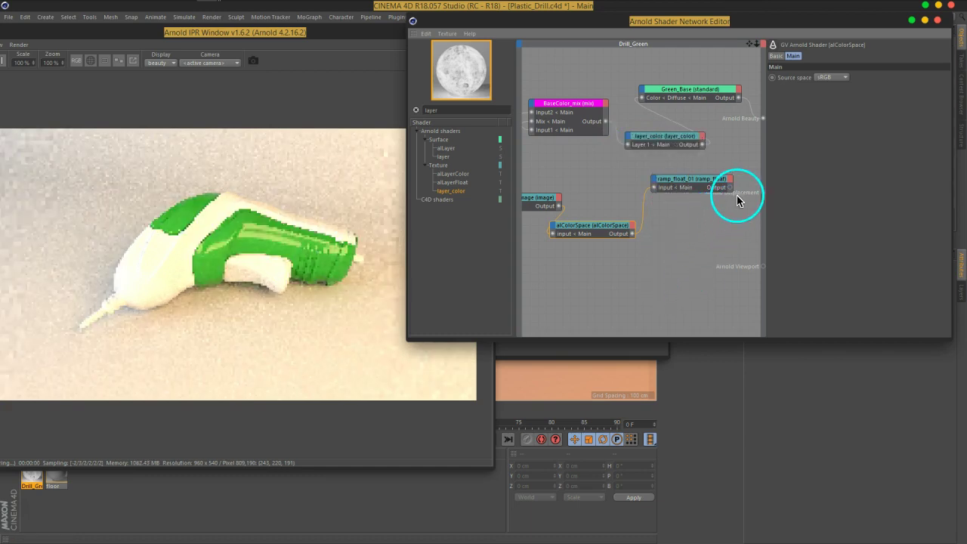
{"action": "left_click_drag", "start_coordinate": [732, 190], "coordinate": [635, 149]}
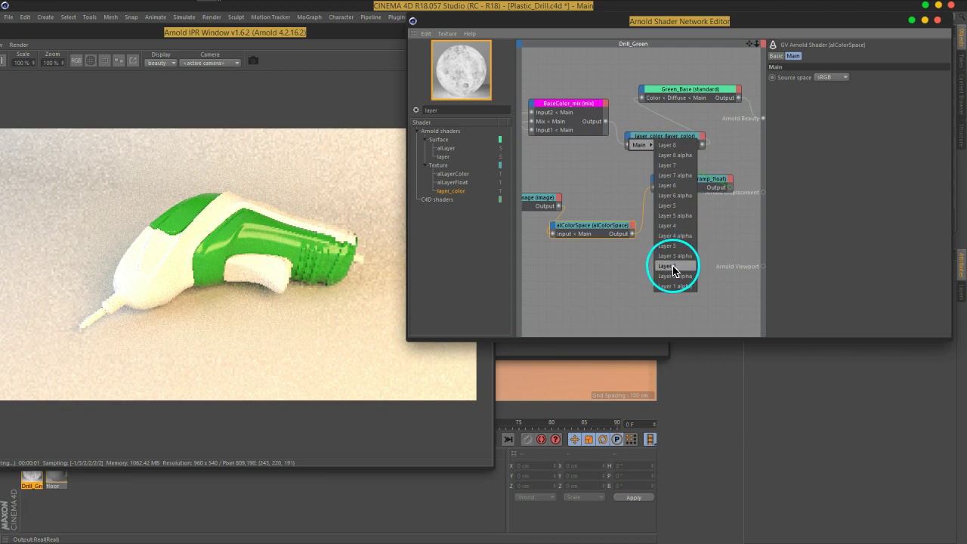
{"action": "left_click_drag", "start_coordinate": [628, 144], "coordinate": [676, 261]}
Set layer_color Layer 2 to Multiply at 0.42 alpha and lower the ramp's low point to 0.028
{"action": "left_click", "coordinate": [661, 139]}
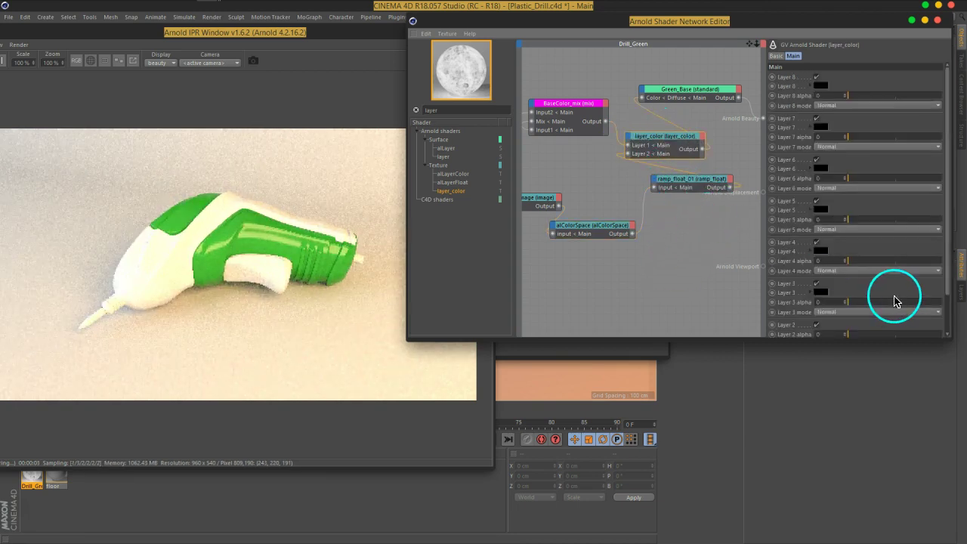
{"action": "scroll", "coordinate": [888, 249], "scroll_direction": "down", "scroll_amount": 2}
{"action": "left_click_drag", "start_coordinate": [831, 291], "coordinate": [949, 296]}
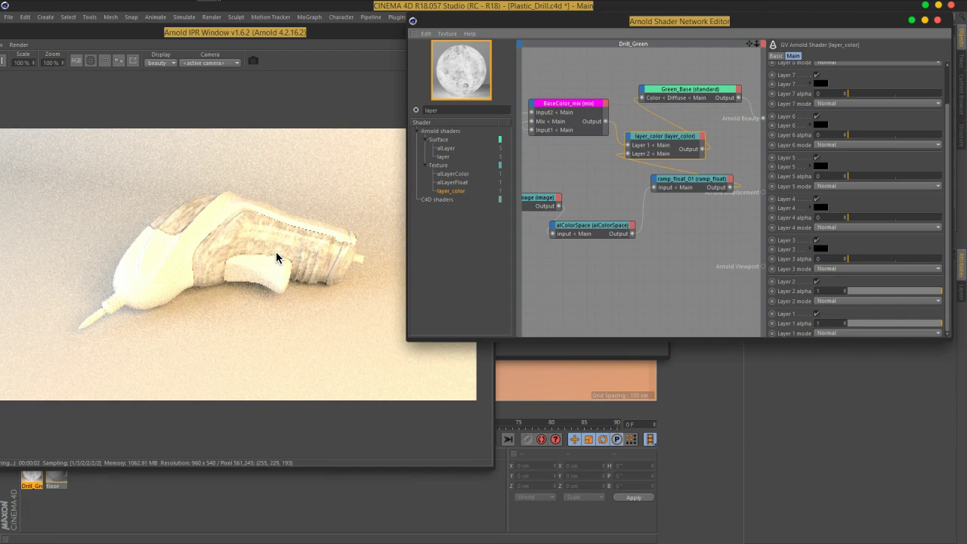
{"action": "left_click", "coordinate": [830, 300]}
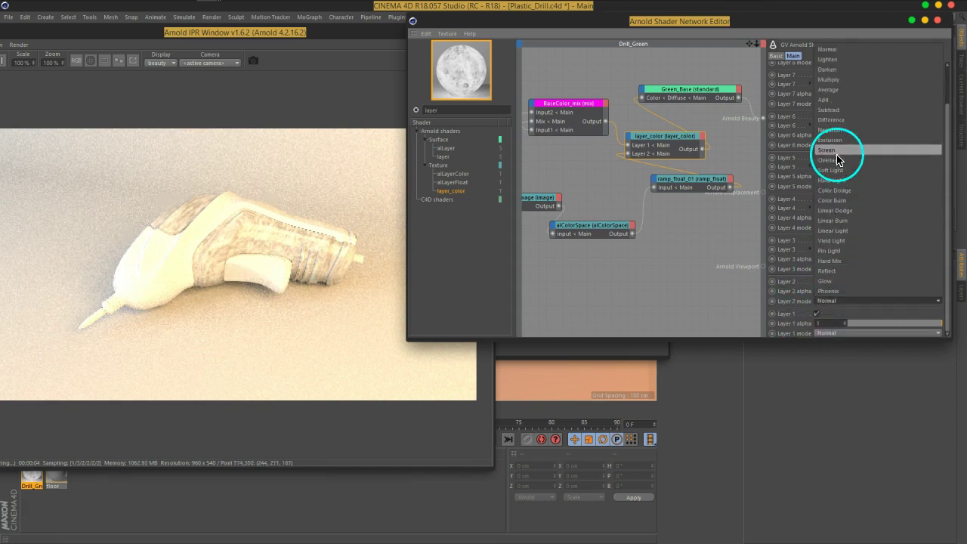
{"action": "left_click", "coordinate": [830, 80]}
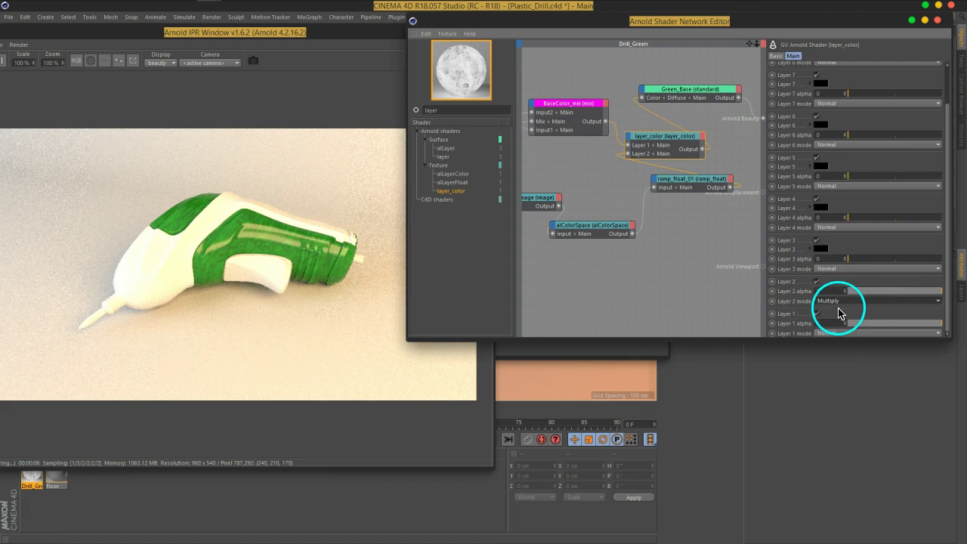
{"action": "left_click", "coordinate": [797, 302]}
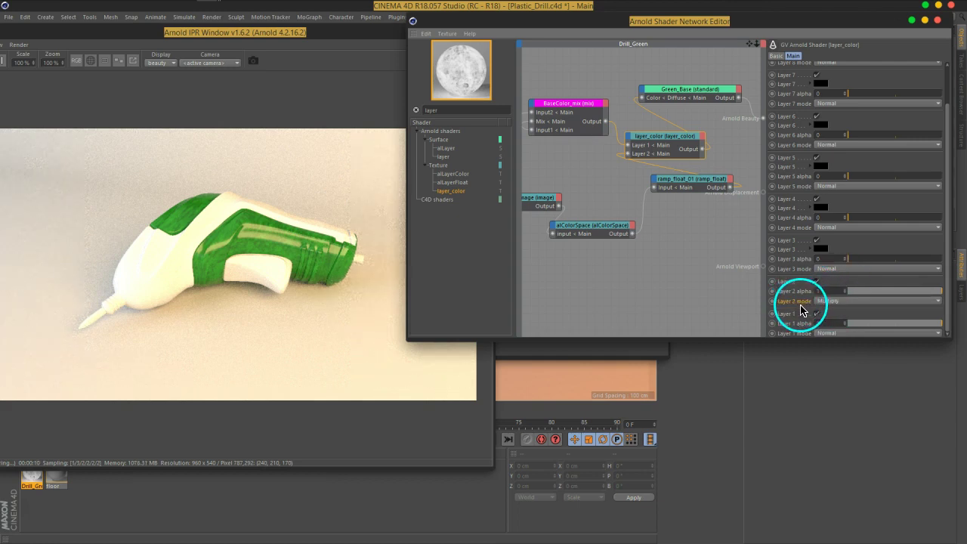
{"action": "left_click_drag", "start_coordinate": [942, 297], "coordinate": [886, 296]}
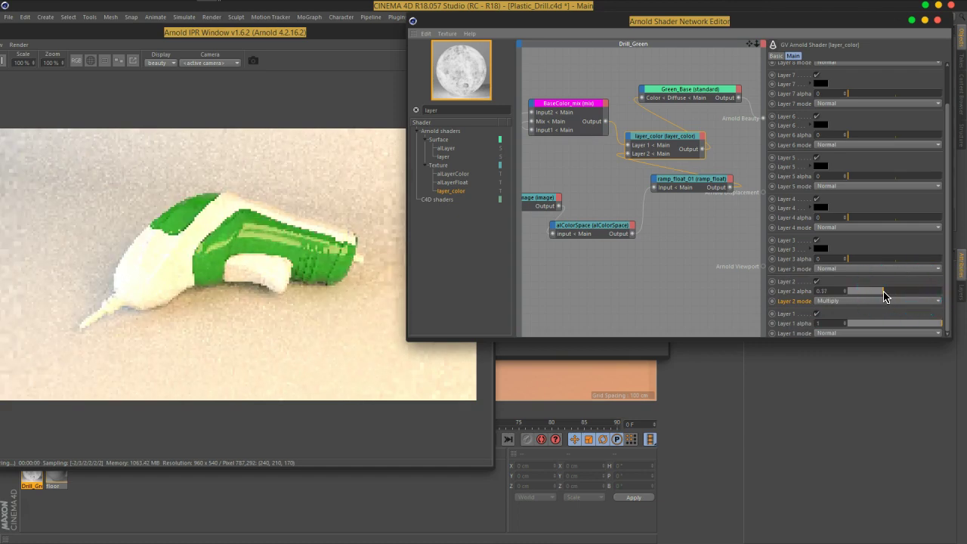
{"action": "left_click_drag", "start_coordinate": [885, 296], "coordinate": [887, 296]}
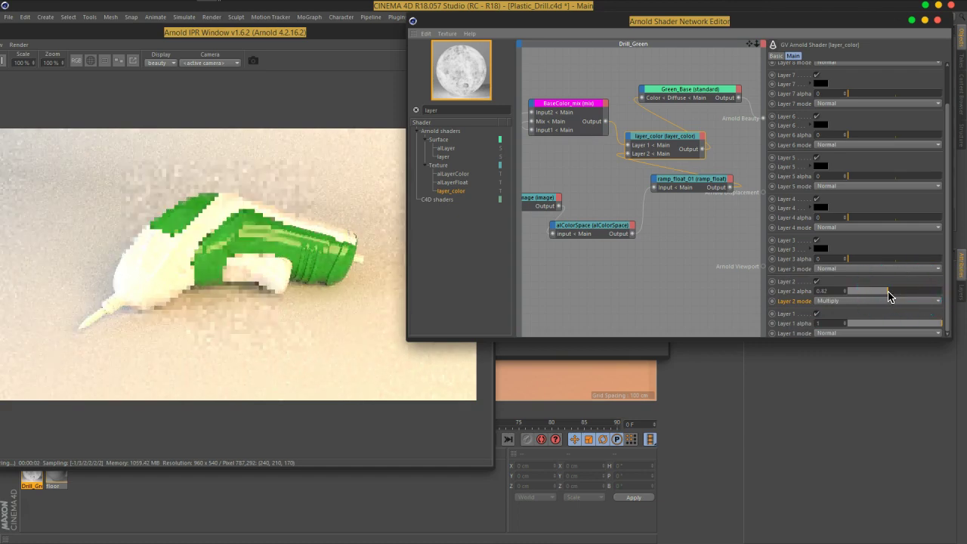
{"action": "left_click", "coordinate": [702, 184]}
{"action": "left_click_drag", "start_coordinate": [825, 130], "coordinate": [818, 138]}
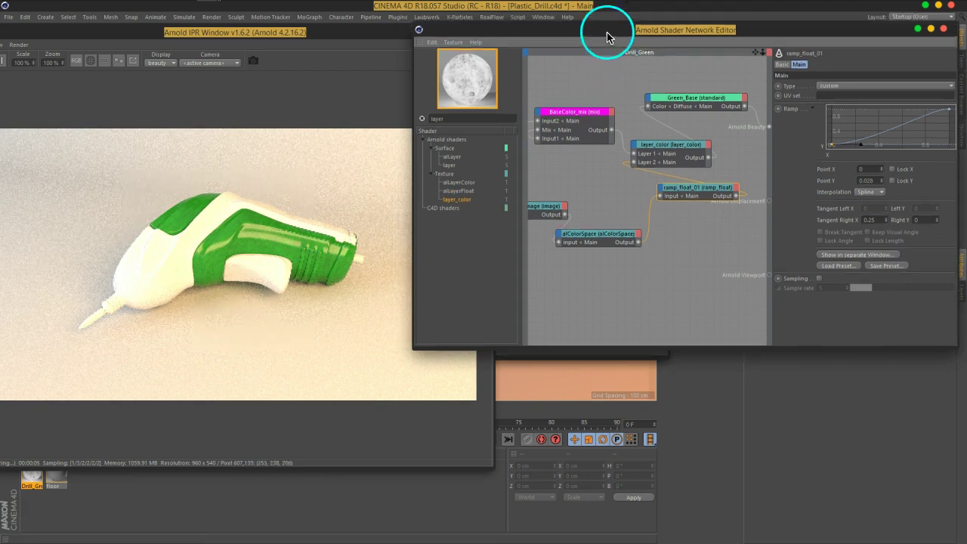
Check Render Settings, then zoom the viewport toward the drill and move the IPR window aside
{"action": "key", "text": "ctrl+b"}
{"action": "left_click", "coordinate": [654, 88]}
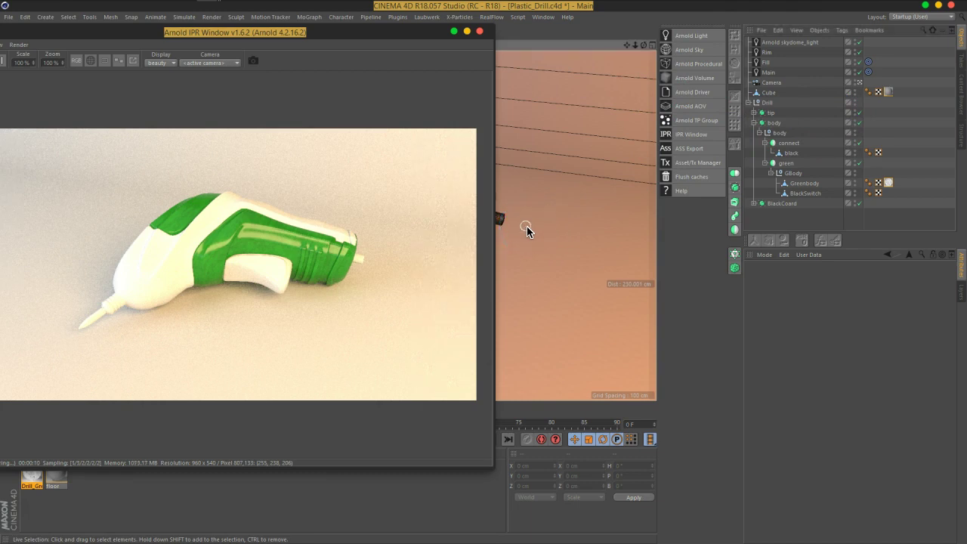
{"action": "scroll", "coordinate": [524, 225], "scroll_direction": "up", "scroll_amount": 3}
{"action": "scroll", "coordinate": [521, 219], "scroll_direction": "up", "scroll_amount": 2}
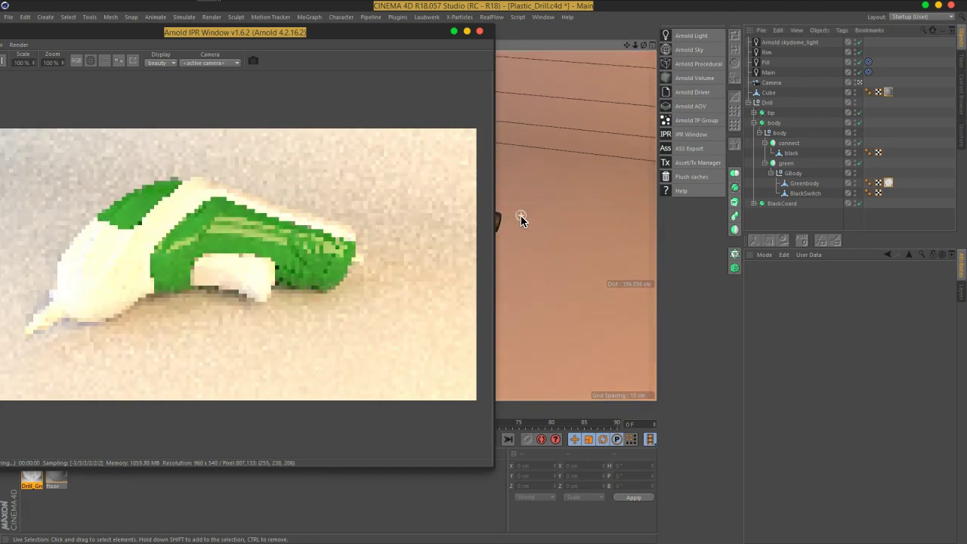
{"action": "right_click_drag", "start_coordinate": [519, 216], "coordinate": [569, 200], "text": "alt"}
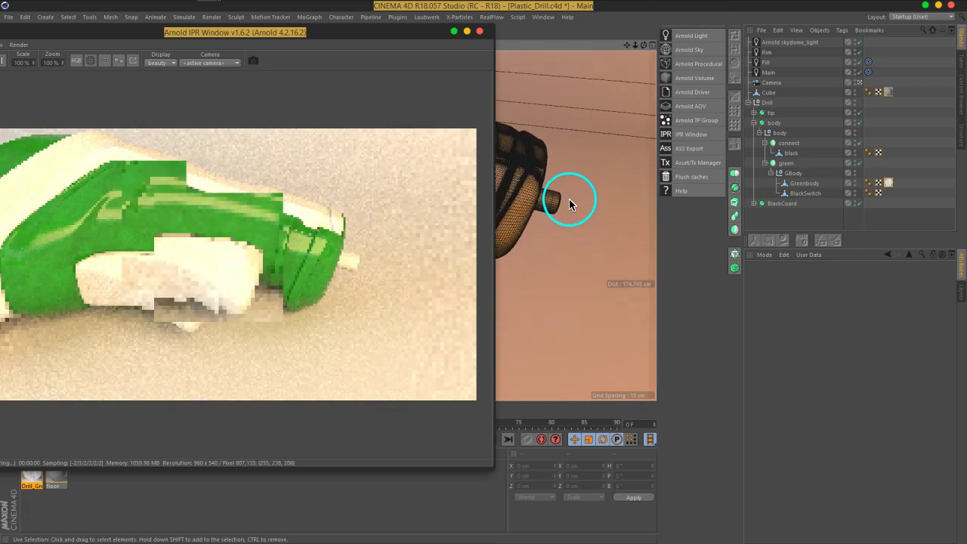
{"action": "mouse_move", "coordinate": [317, 34]}
{"action": "left_mouse_down"}
{"action": "mouse_move", "coordinate": [401, 296]}
{"action": "mouse_move", "coordinate": [488, 333]}
{"action": "left_mouse_up"}
Orbit the camera closer around the drill and reposition the IPR window up and left
{"action": "mouse_move", "coordinate": [362, 189]}
{"action": "left_mouse_down", "text": "alt"}
{"action": "mouse_move", "coordinate": [453, 201]}
{"action": "mouse_move", "coordinate": [423, 201]}
{"action": "mouse_move", "coordinate": [479, 166]}
{"action": "mouse_move", "coordinate": [470, 177]}
{"action": "mouse_move", "coordinate": [484, 177]}
{"action": "mouse_move", "coordinate": [483, 190]}
{"action": "left_mouse_up", "text": "alt"}
{"action": "scroll", "coordinate": [453, 201], "scroll_direction": "up", "scroll_amount": 2}
{"action": "scroll", "coordinate": [453, 201], "scroll_direction": "down", "scroll_amount": 2}
{"action": "scroll", "coordinate": [459, 177], "scroll_direction": "up", "scroll_amount": 1}
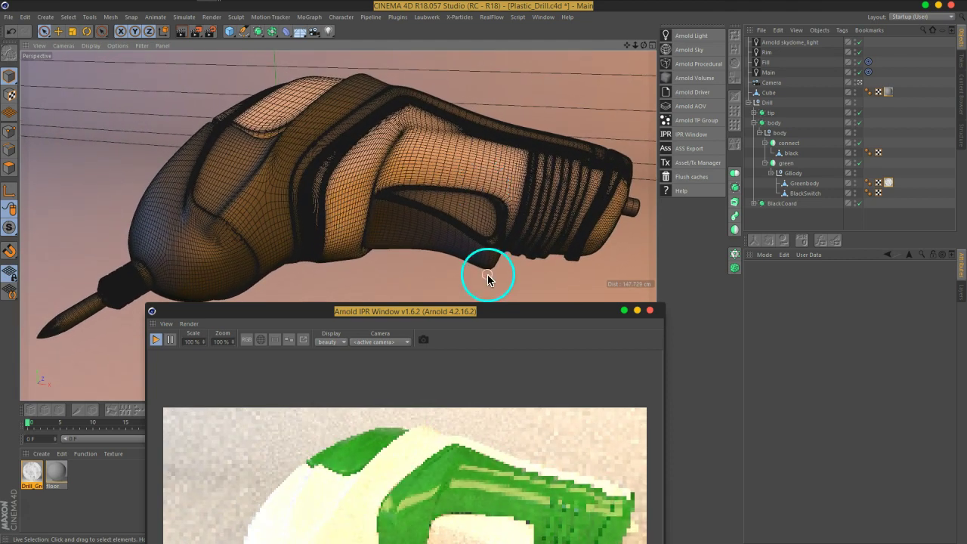
{"action": "mouse_move", "coordinate": [497, 313]}
{"action": "left_mouse_down"}
{"action": "mouse_move", "coordinate": [471, 226]}
{"action": "mouse_move", "coordinate": [373, 30]}
{"action": "left_mouse_up"}
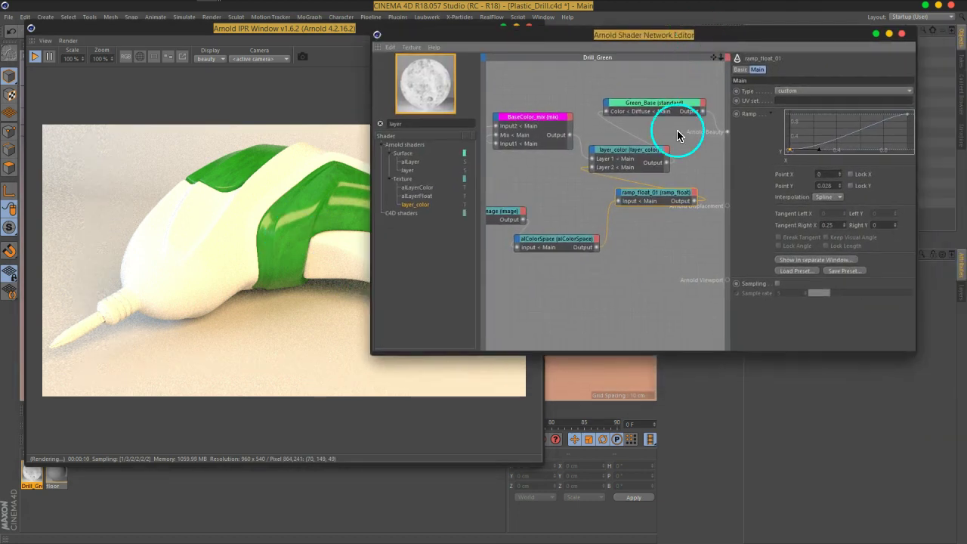
Raise the Green_Base specular roughness to 0.33
{"action": "left_click", "coordinate": [656, 110]}
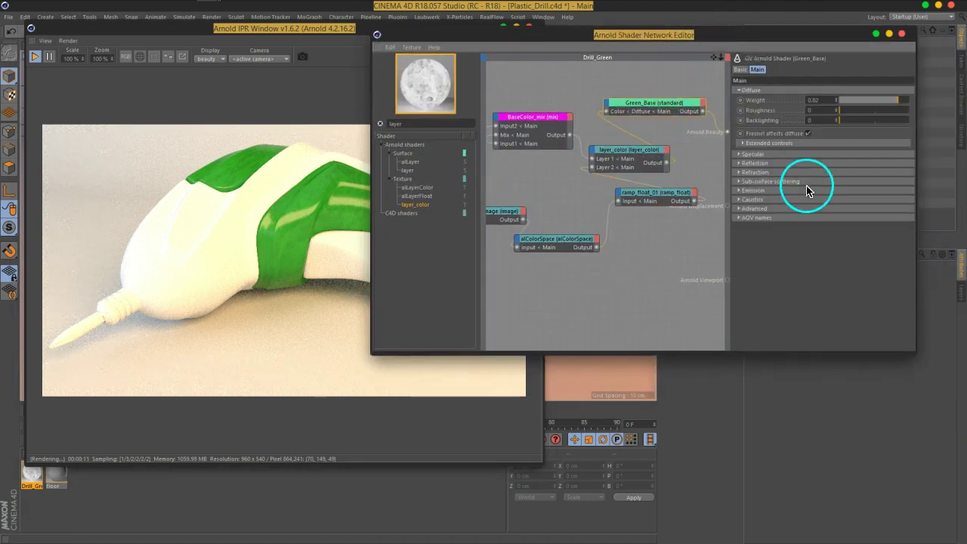
{"action": "left_click", "coordinate": [752, 154]}
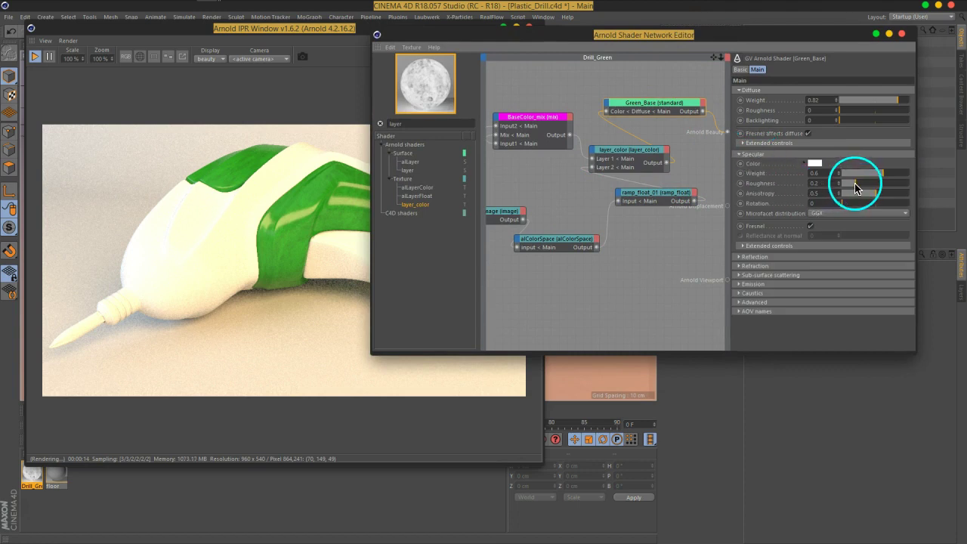
{"action": "left_click_drag", "start_coordinate": [859, 188], "coordinate": [862, 188]}
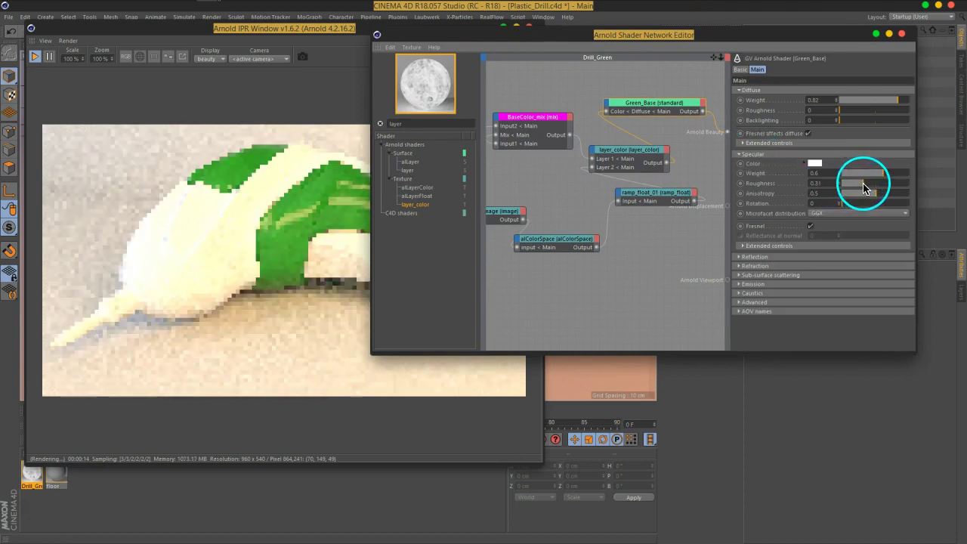
{"action": "left_click_drag", "start_coordinate": [415, 204], "coordinate": [425, 232]}
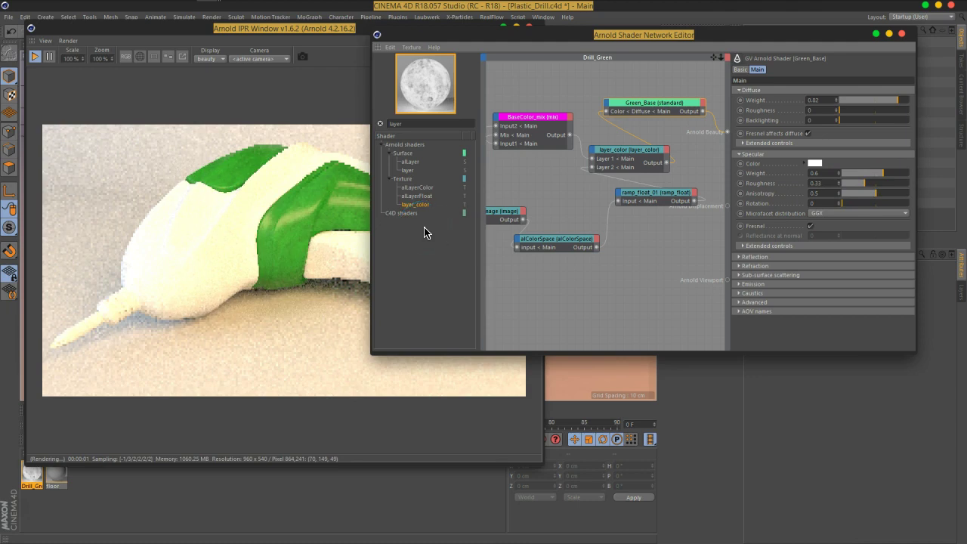
Lower layer_color's Layer 2 alpha to 0.36
{"action": "left_click_drag", "start_coordinate": [324, 32], "coordinate": [274, 28]}
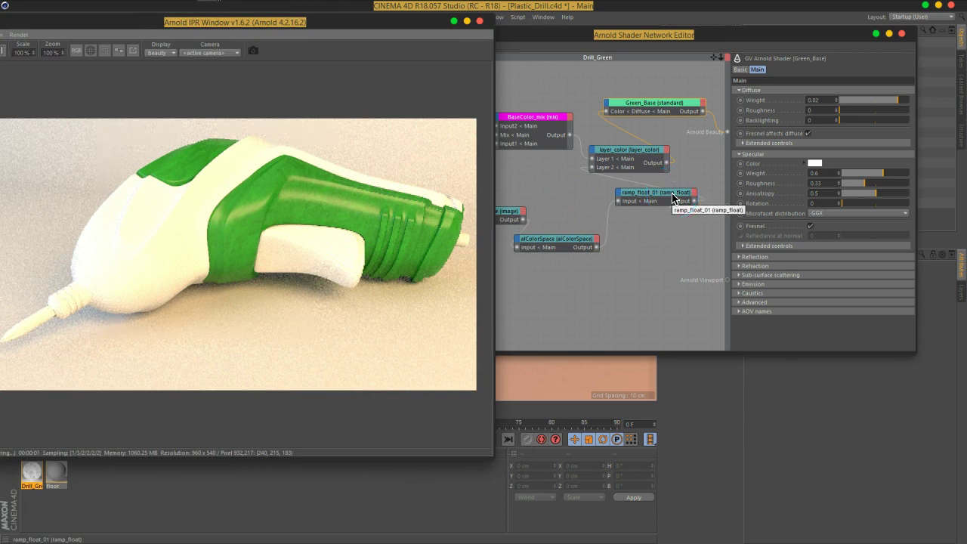
{"action": "left_click", "coordinate": [622, 155]}
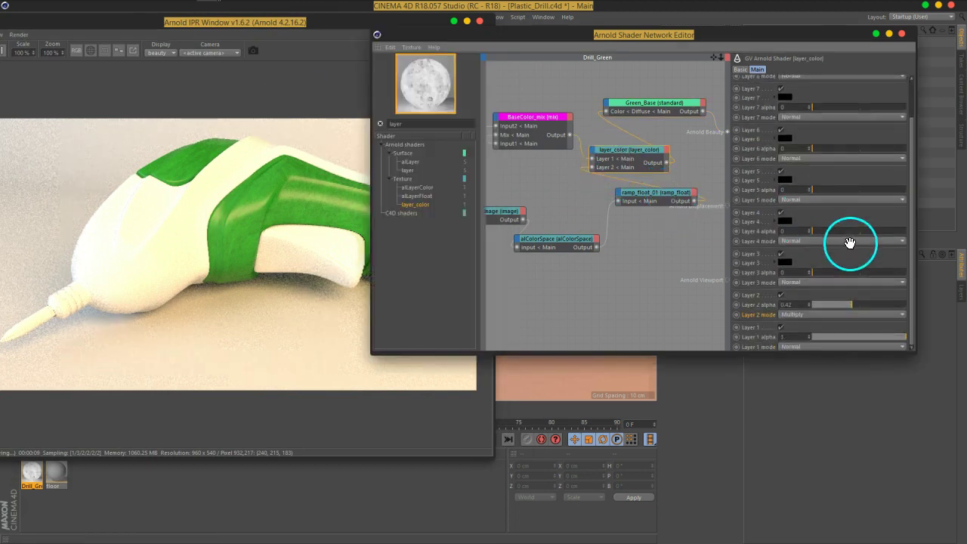
{"action": "left_click_drag", "start_coordinate": [851, 304], "coordinate": [845, 304]}
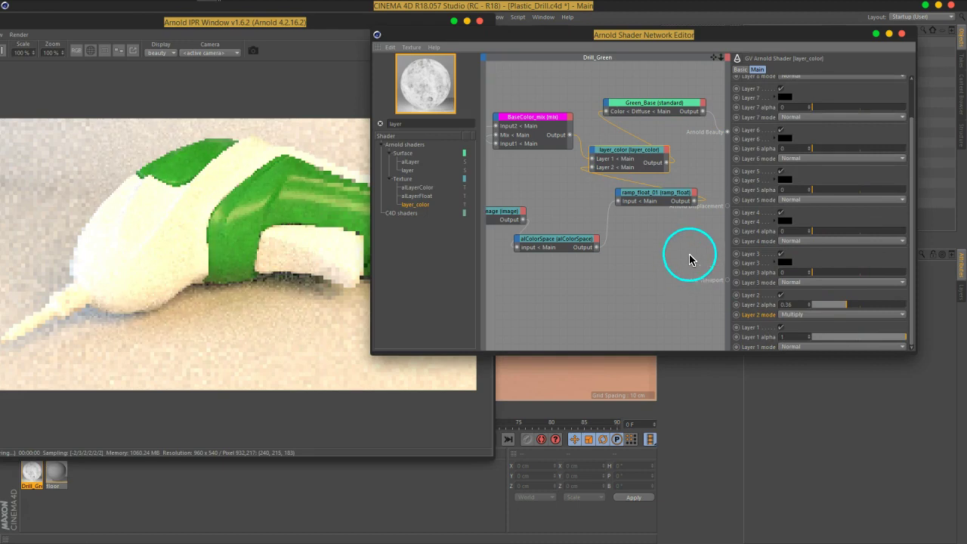
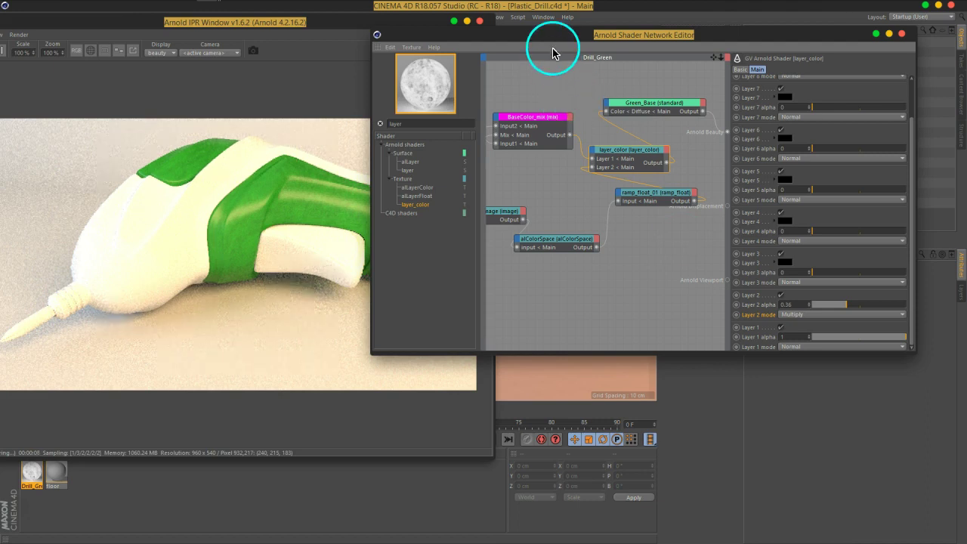
Raise Green_Base's specular weight and set its refraction IOR to 2.5
{"action": "left_click_drag", "start_coordinate": [552, 53], "coordinate": [579, 37]}
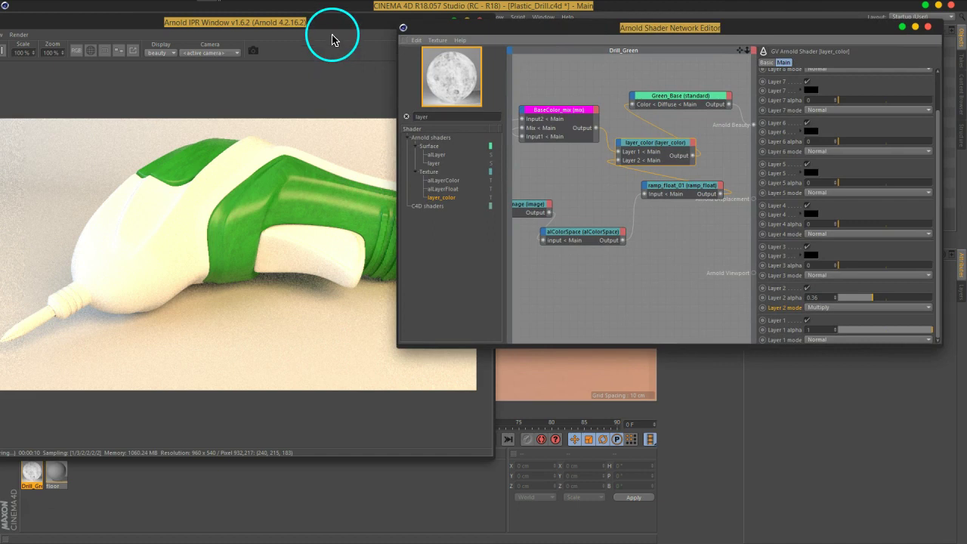
{"action": "left_click_drag", "start_coordinate": [334, 32], "coordinate": [307, 27]}
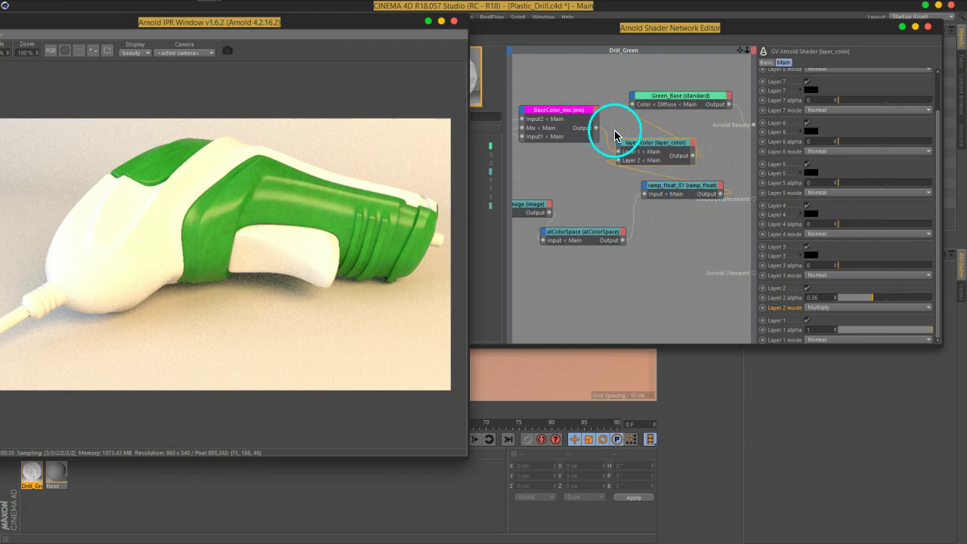
{"action": "left_click", "coordinate": [677, 106]}
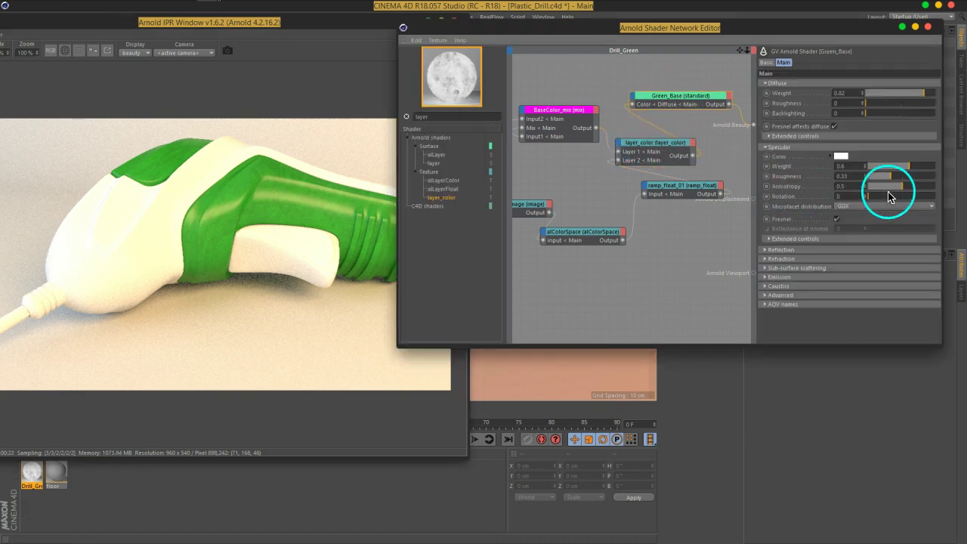
{"action": "mouse_move", "coordinate": [907, 167]}
{"action": "left_mouse_down"}
{"action": "mouse_move", "coordinate": [920, 167]}
{"action": "mouse_move", "coordinate": [896, 172]}
{"action": "left_mouse_up"}
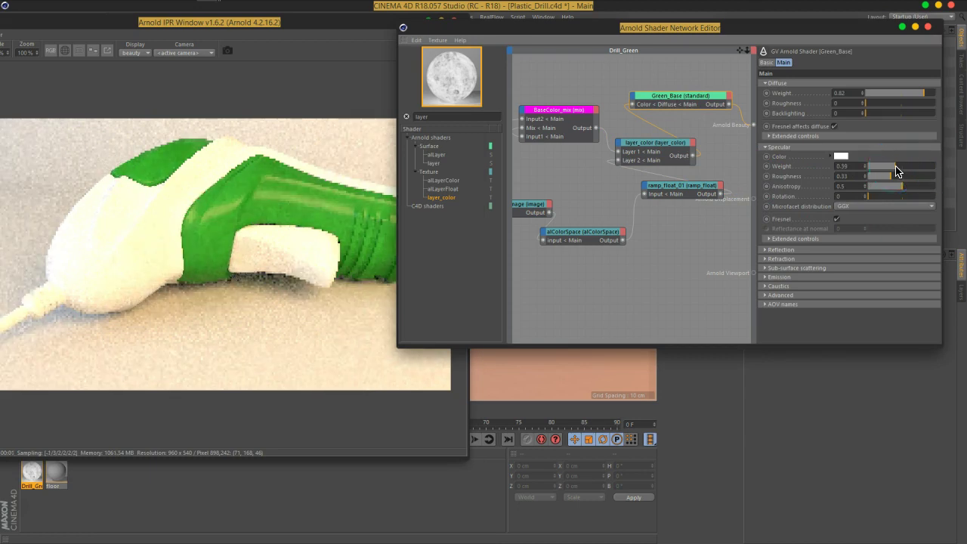
{"action": "left_click", "coordinate": [781, 259]}
{"action": "left_click", "coordinate": [907, 288]}
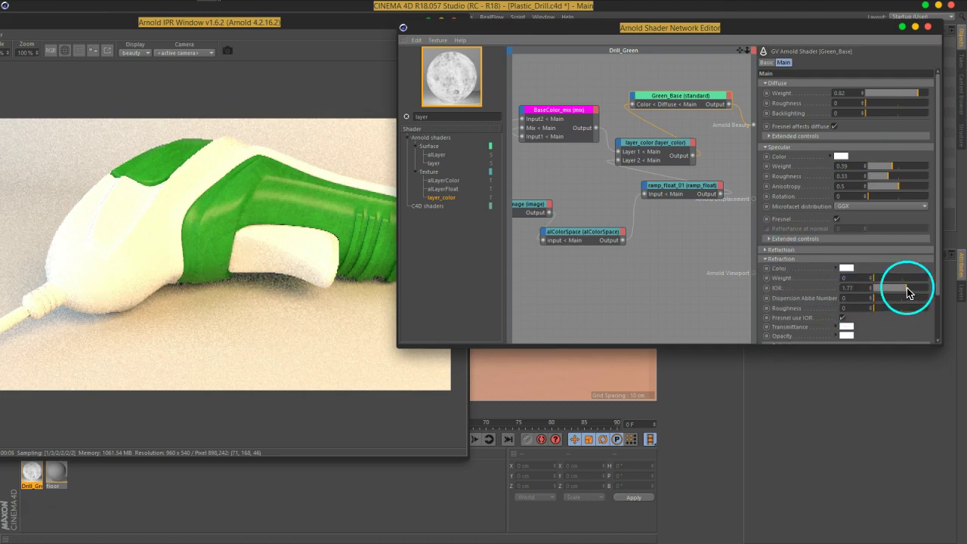
{"action": "left_click_drag", "start_coordinate": [907, 288], "coordinate": [920, 293]}
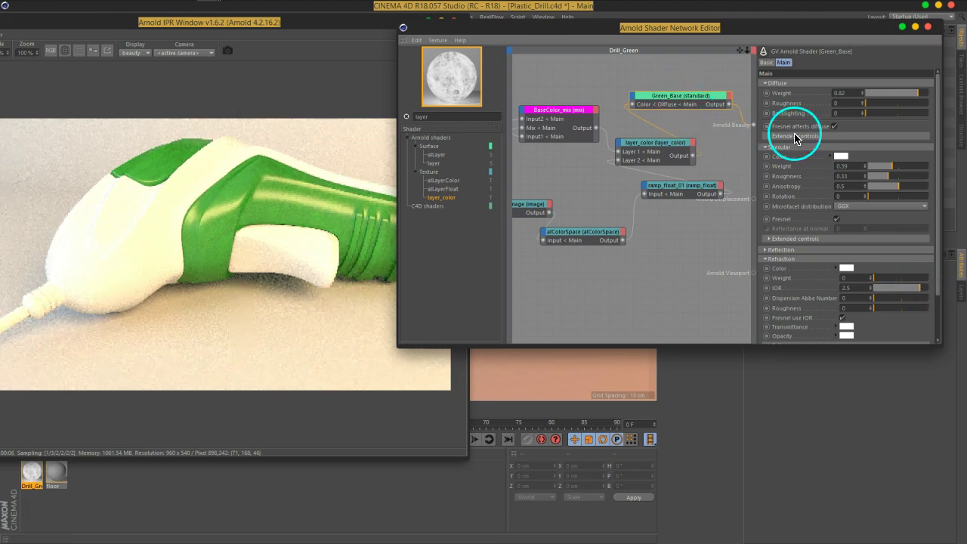
Set Green_Base's diffuse weight to 0.74, specular roughness to 0.22 and specular weight to 0.27
{"action": "left_click_drag", "start_coordinate": [917, 98], "coordinate": [912, 99]}
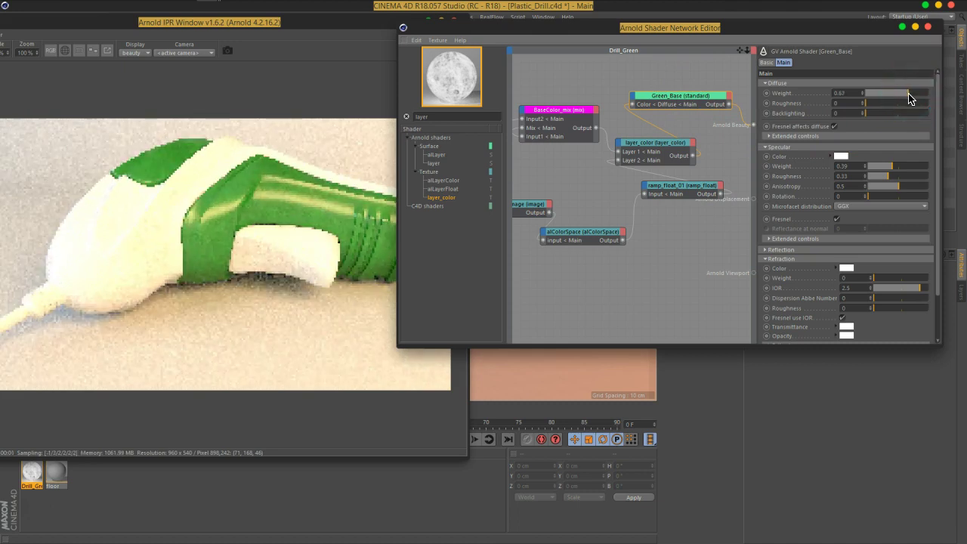
{"action": "left_click", "coordinate": [909, 98]}
{"action": "mouse_move", "coordinate": [881, 161]}
{"action": "left_mouse_down"}
{"action": "mouse_move", "coordinate": [866, 188]}
{"action": "mouse_move", "coordinate": [889, 172]}
{"action": "left_mouse_up"}
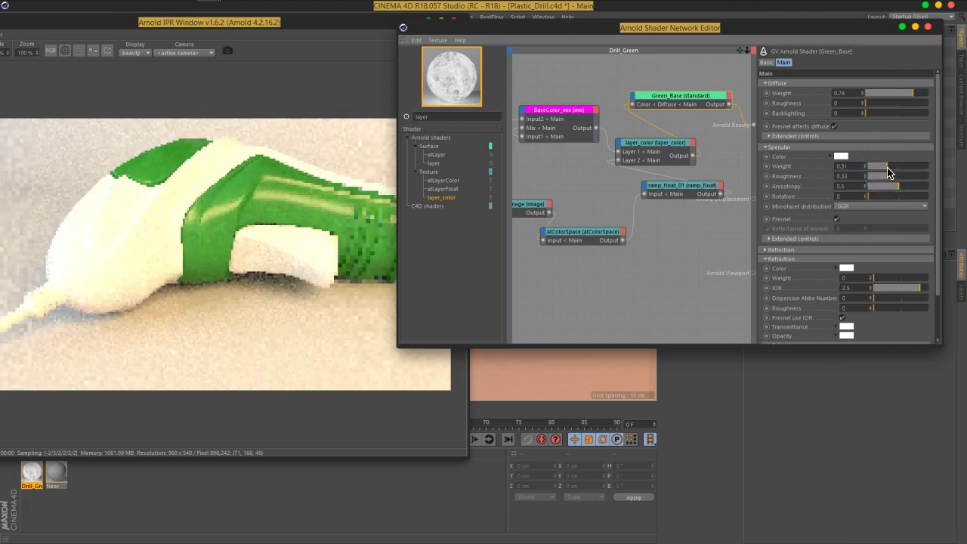
{"action": "left_click_drag", "start_coordinate": [885, 182], "coordinate": [885, 180]}
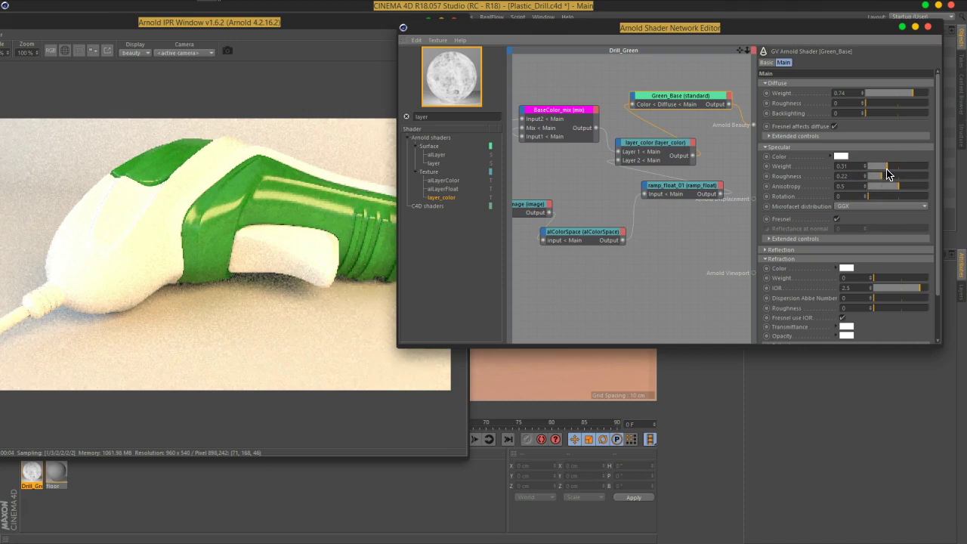
{"action": "mouse_move", "coordinate": [887, 171]}
{"action": "left_mouse_down"}
{"action": "mouse_move", "coordinate": [909, 171]}
{"action": "mouse_move", "coordinate": [878, 174]}
{"action": "left_mouse_up"}
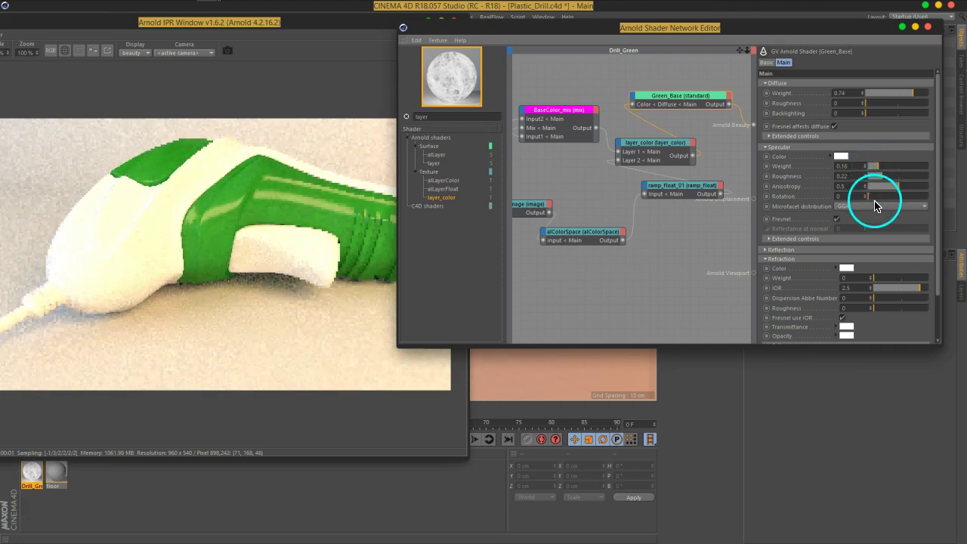
{"action": "left_click_drag", "start_coordinate": [876, 207], "coordinate": [886, 170]}
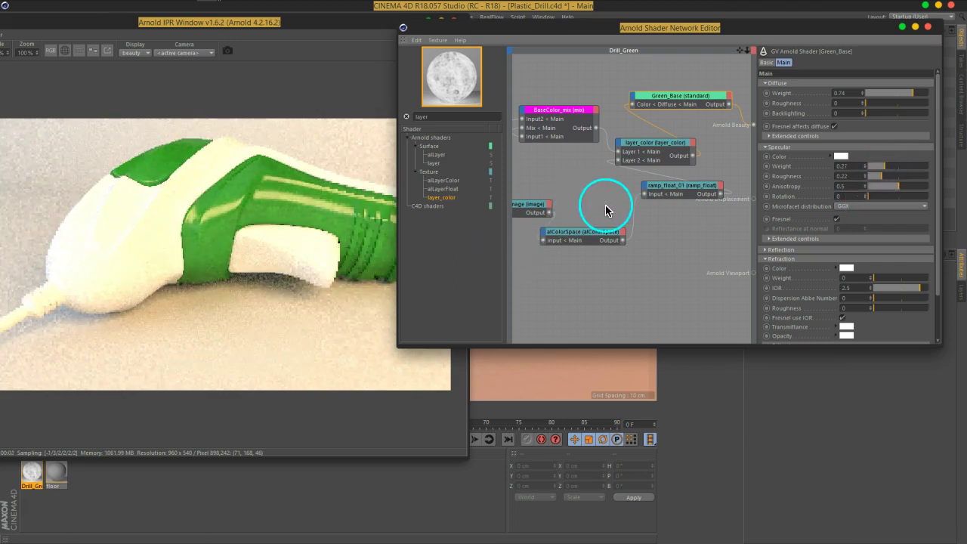
{"action": "left_click_drag", "start_coordinate": [674, 189], "coordinate": [647, 188]}
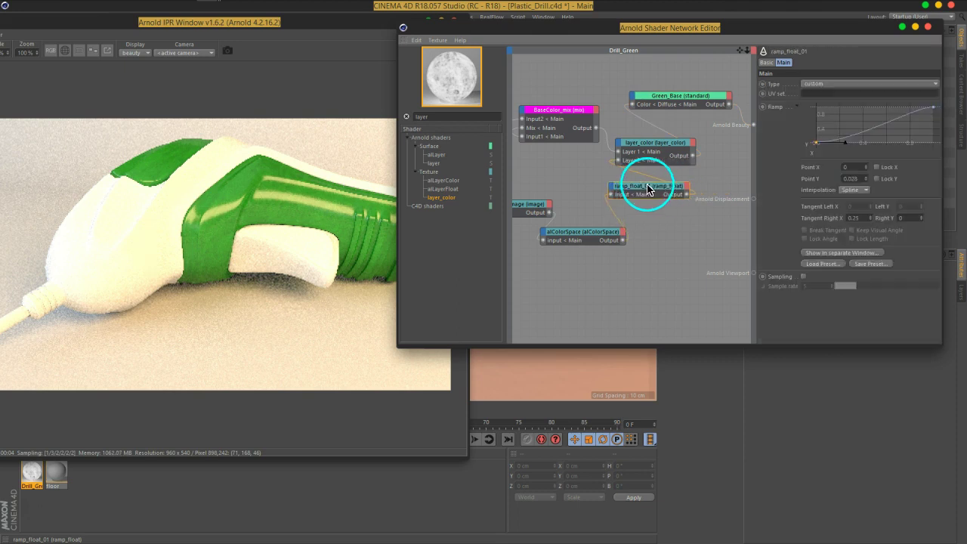
Copy the image and alColorSpace pair and wire it into Arnold Beauty to preview grey BW1.png
{"action": "left_click", "coordinate": [660, 268]}
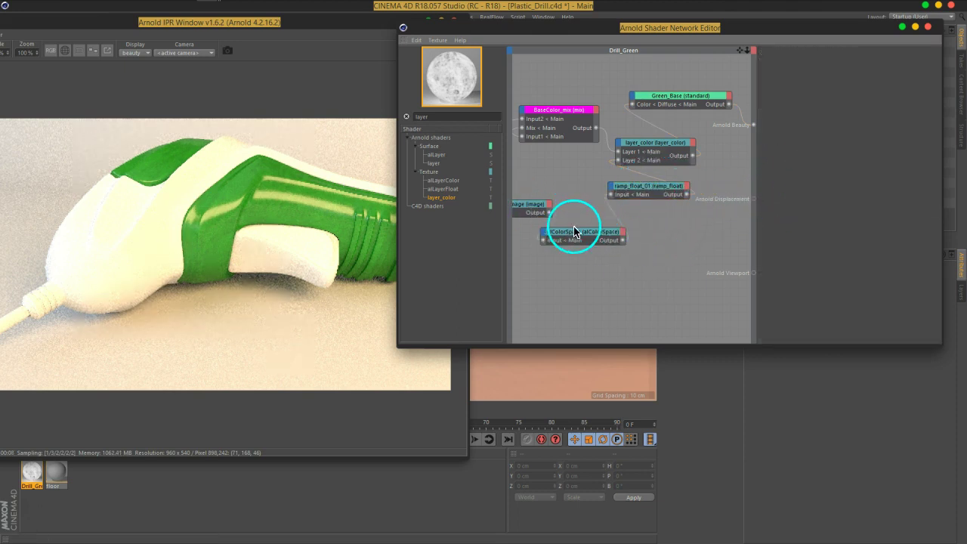
{"action": "left_click_drag", "start_coordinate": [579, 233], "coordinate": [592, 229]}
{"action": "left_click", "coordinate": [529, 212]}
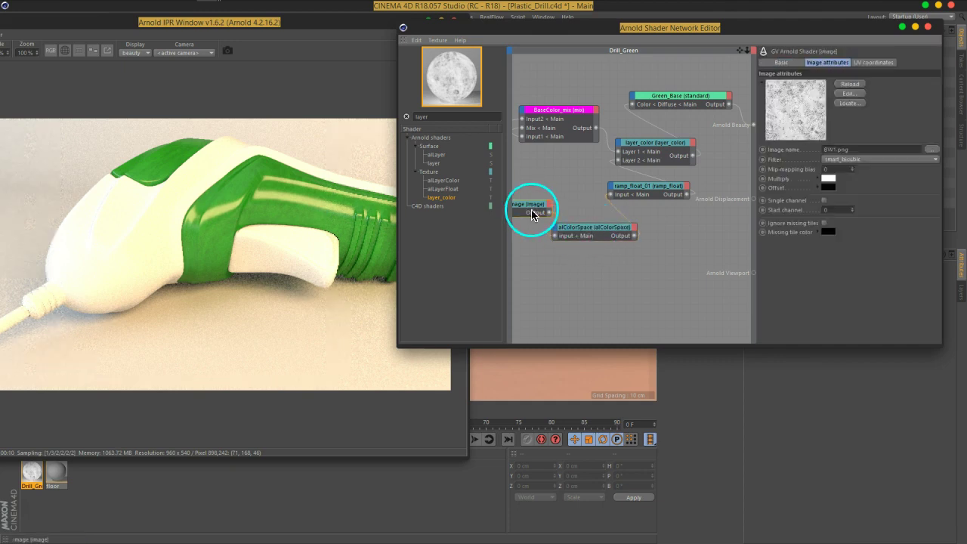
{"action": "left_click_drag", "start_coordinate": [557, 205], "coordinate": [581, 266]}
{"action": "mouse_move", "coordinate": [544, 213]}
{"action": "left_mouse_down", "text": "ctrl"}
{"action": "mouse_move", "coordinate": [566, 291]}
{"action": "mouse_move", "coordinate": [633, 295]}
{"action": "mouse_move", "coordinate": [626, 305]}
{"action": "mouse_move", "coordinate": [643, 279]}
{"action": "mouse_move", "coordinate": [628, 268]}
{"action": "mouse_move", "coordinate": [624, 283]}
{"action": "mouse_move", "coordinate": [730, 184]}
{"action": "mouse_move", "coordinate": [753, 124]}
{"action": "left_mouse_up", "text": "ctrl"}
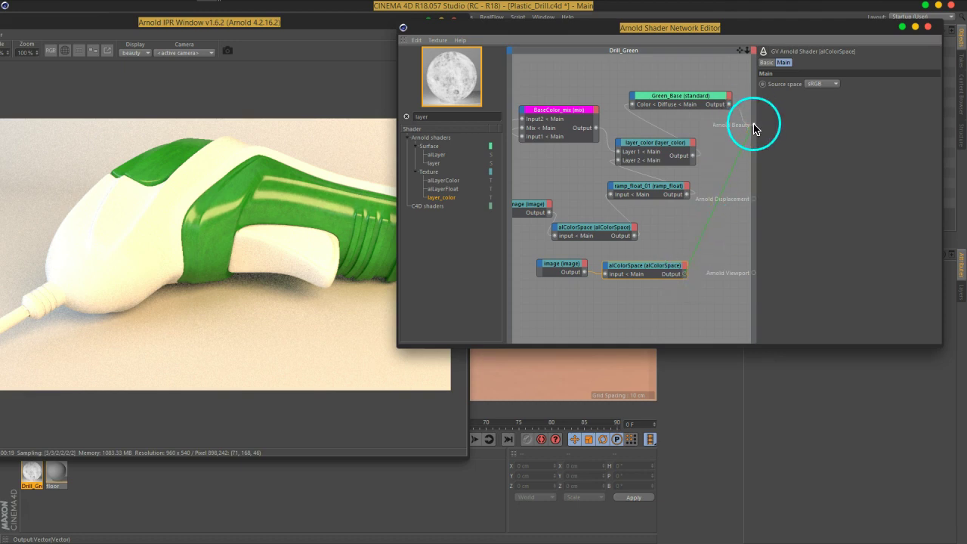
{"action": "left_click", "coordinate": [717, 231]}
{"action": "left_click", "coordinate": [594, 272]}
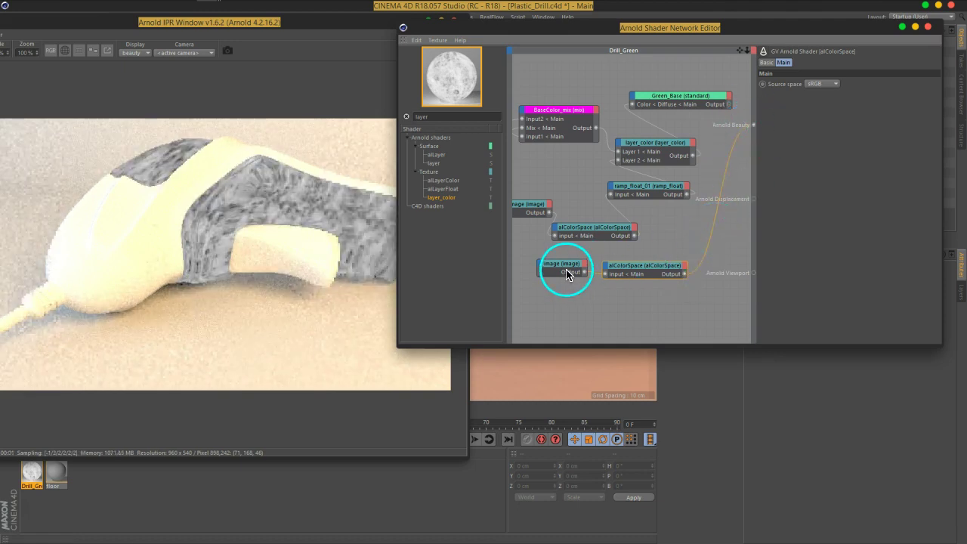
{"action": "left_click", "coordinate": [562, 268]}
Browse for a new texture in the L:\Assets\2D Assets\Textures\Masks folder
{"action": "left_click", "coordinate": [930, 151]}
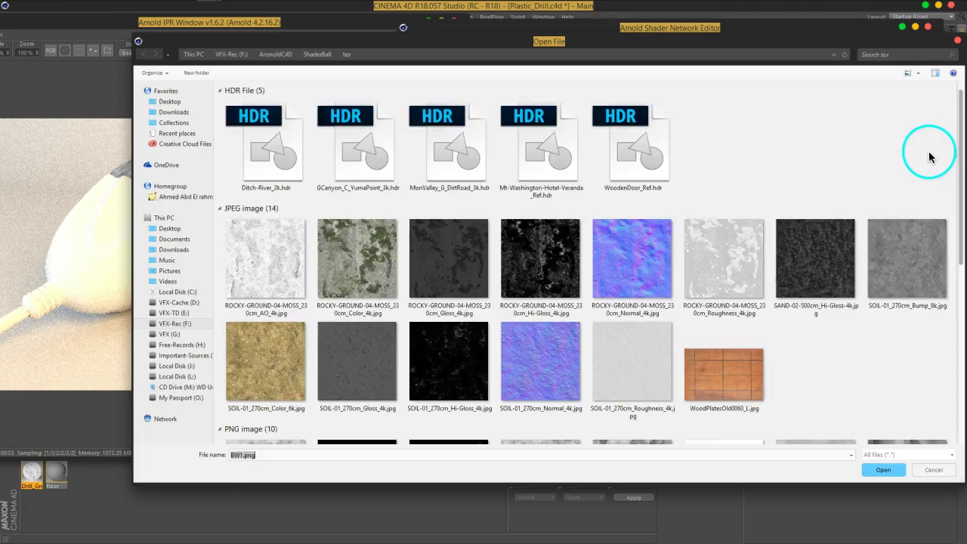
{"action": "scroll", "coordinate": [720, 155], "scroll_direction": "down", "scroll_amount": 5}
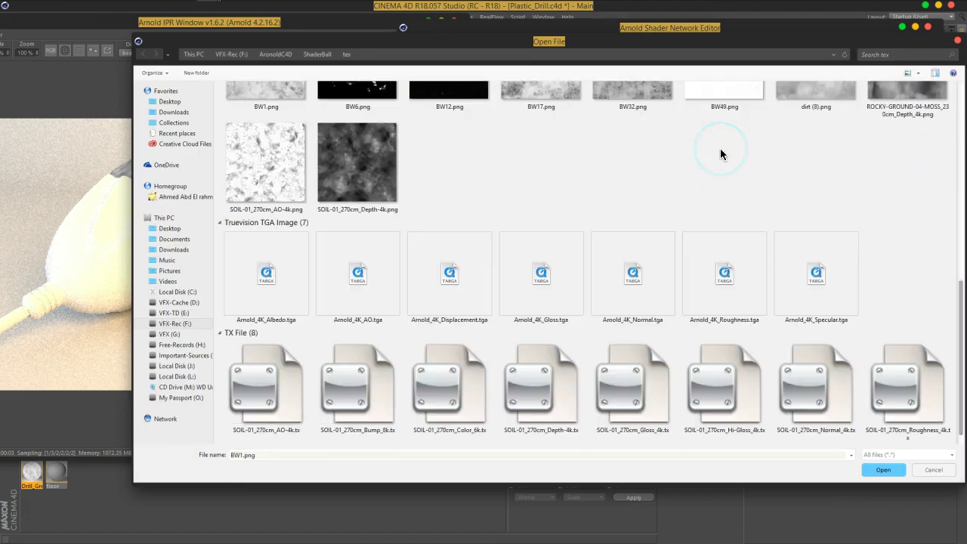
{"action": "scroll", "coordinate": [720, 154], "scroll_direction": "up", "scroll_amount": 2}
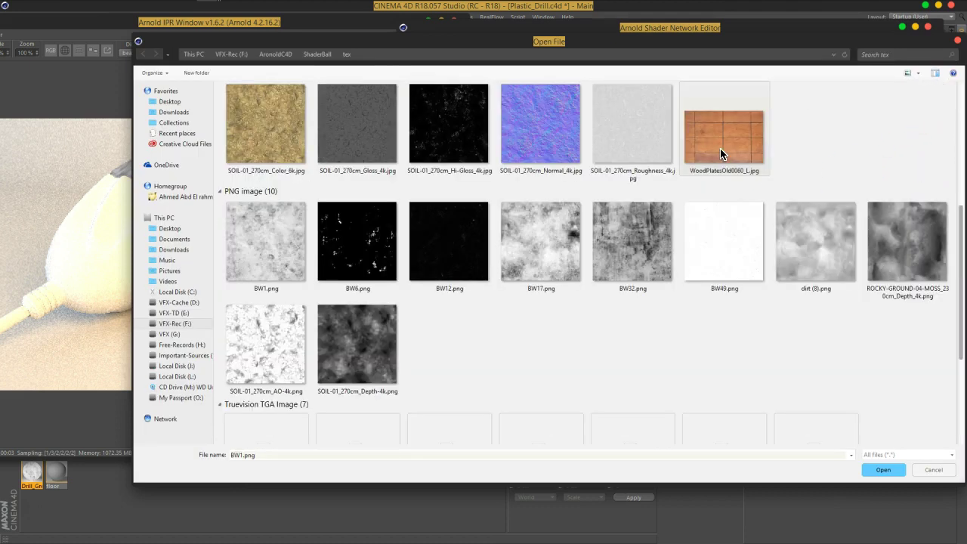
{"action": "left_click", "coordinate": [178, 376]}
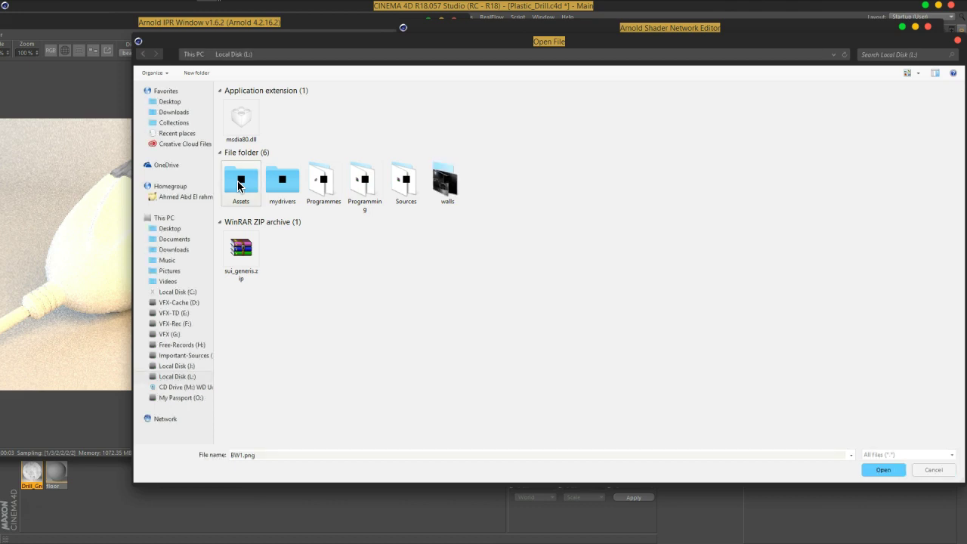
{"action": "double_click", "coordinate": [239, 186]}
{"action": "double_click", "coordinate": [259, 160]}
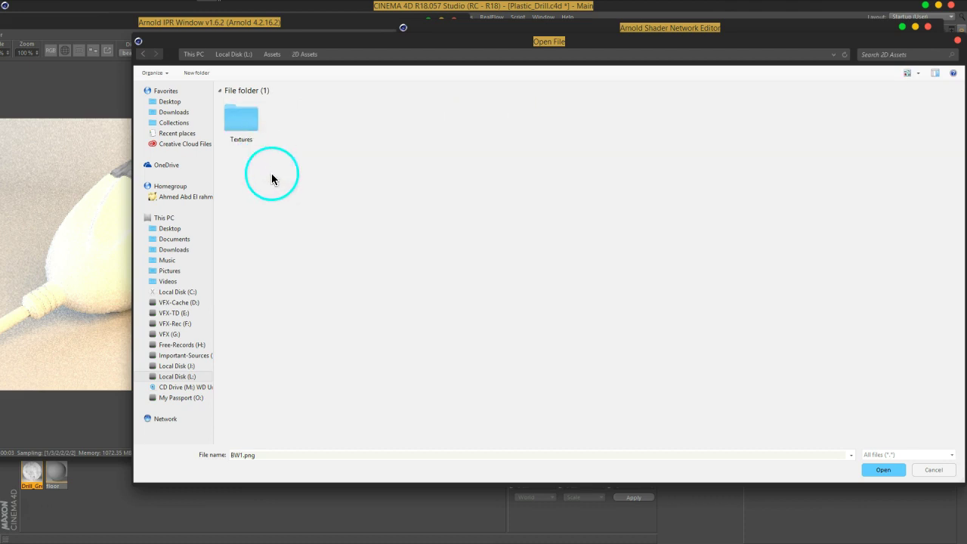
{"action": "double_click", "coordinate": [253, 146]}
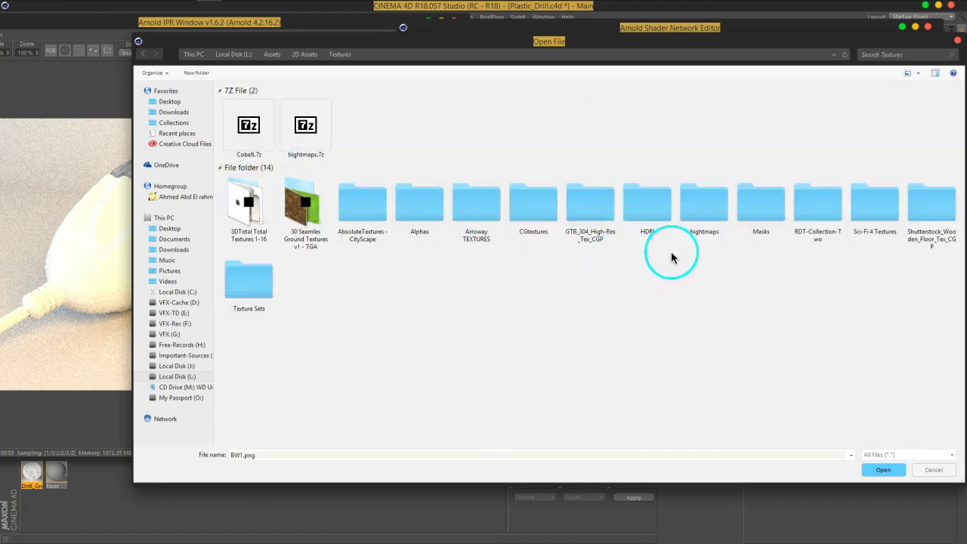
{"action": "double_click", "coordinate": [756, 232]}
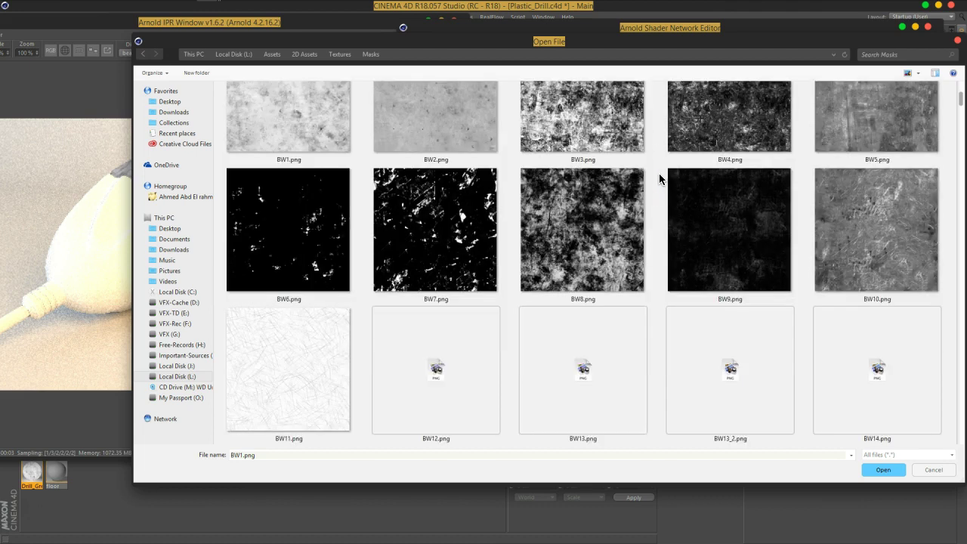
Select BW36.png and load it into the copied image node
{"action": "scroll", "coordinate": [659, 178], "scroll_direction": "down", "scroll_amount": 3}
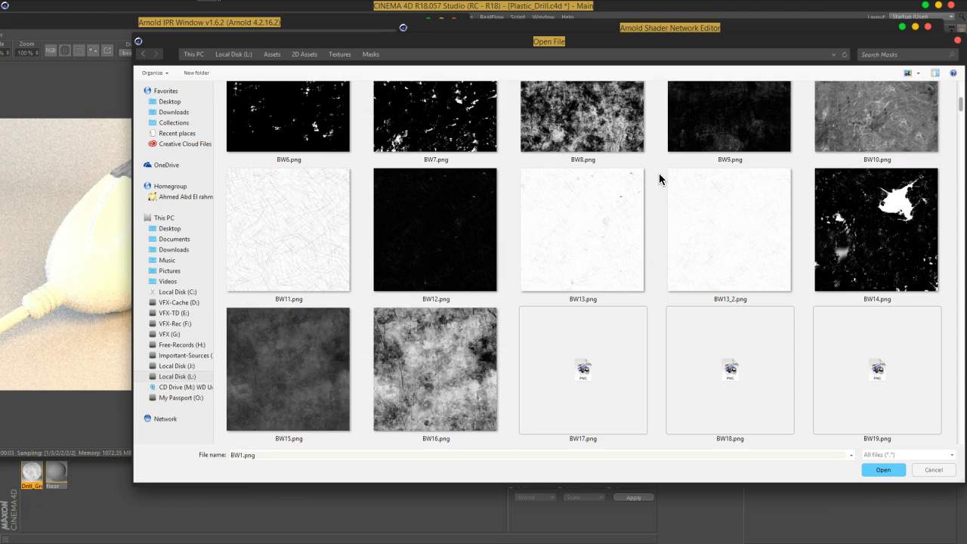
{"action": "scroll", "coordinate": [659, 177], "scroll_direction": "down", "scroll_amount": 3}
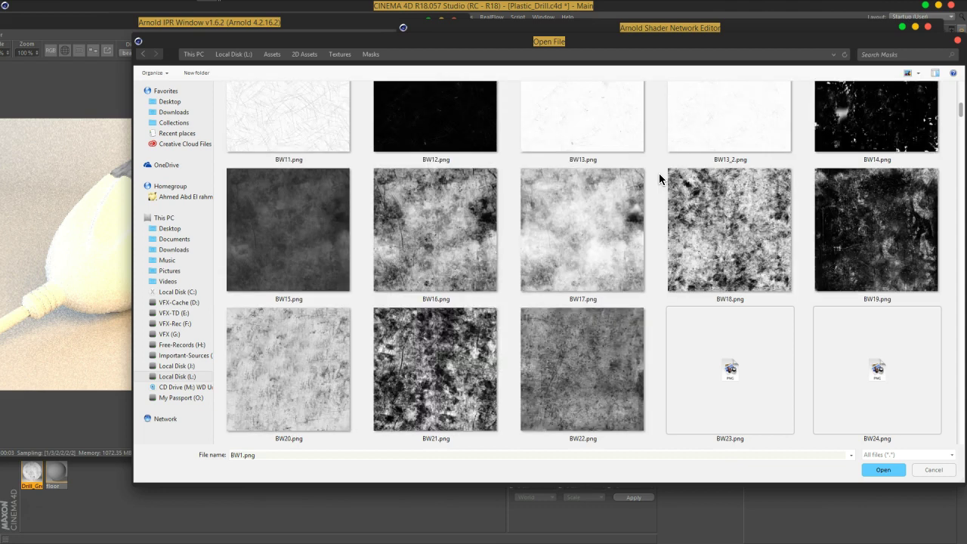
{"action": "scroll", "coordinate": [659, 178], "scroll_direction": "down", "scroll_amount": 3}
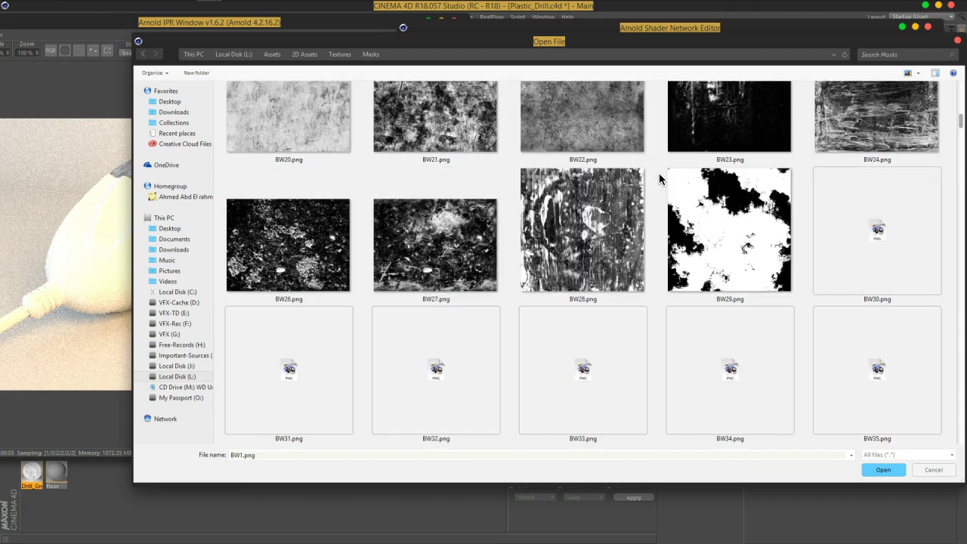
{"action": "scroll", "coordinate": [658, 179], "scroll_direction": "down", "scroll_amount": 3}
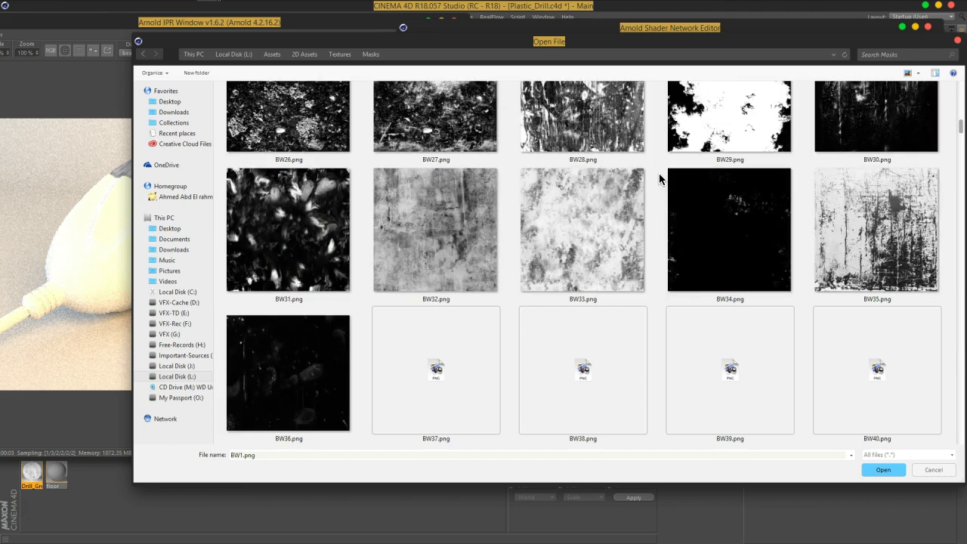
{"action": "scroll", "coordinate": [659, 178], "scroll_direction": "down", "scroll_amount": 3}
{"action": "left_click", "coordinate": [286, 230]}
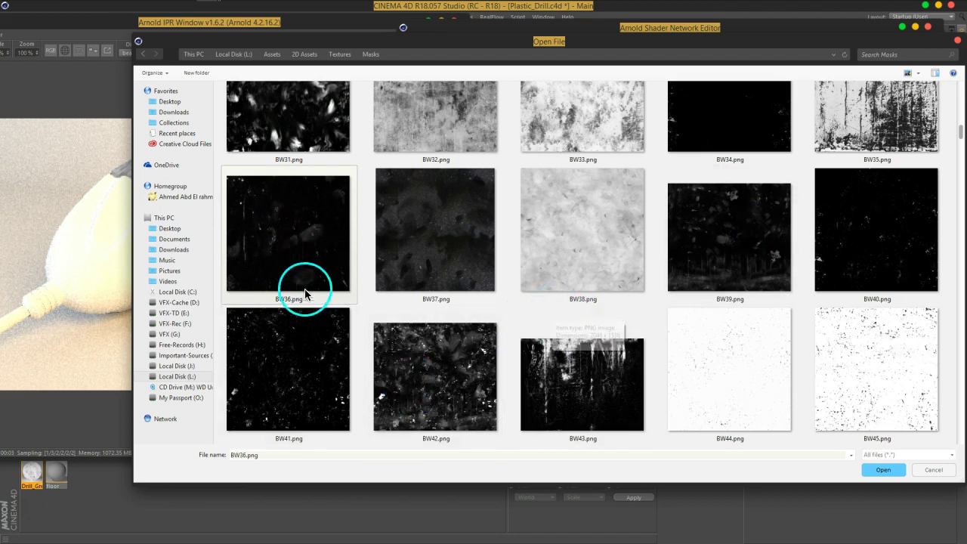
{"action": "left_click", "coordinate": [876, 466]}
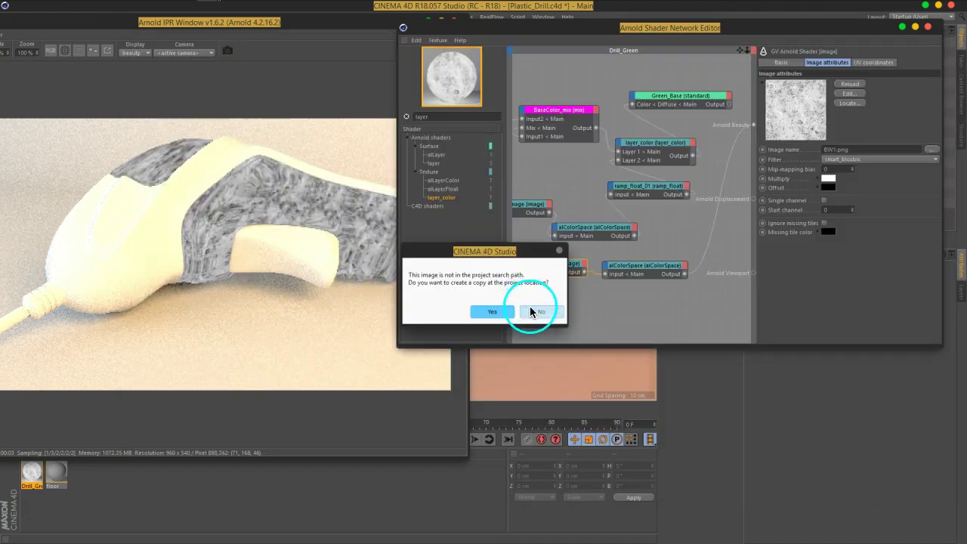
Decline copying BW36.png into the project and set the image's UV tiling to 4
{"action": "left_click", "coordinate": [494, 312]}
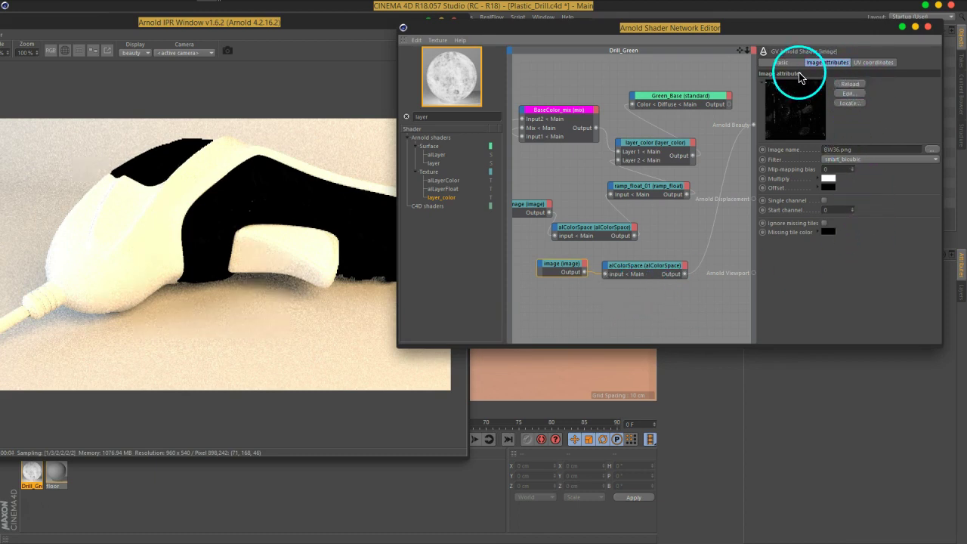
{"action": "left_click", "coordinate": [873, 62]}
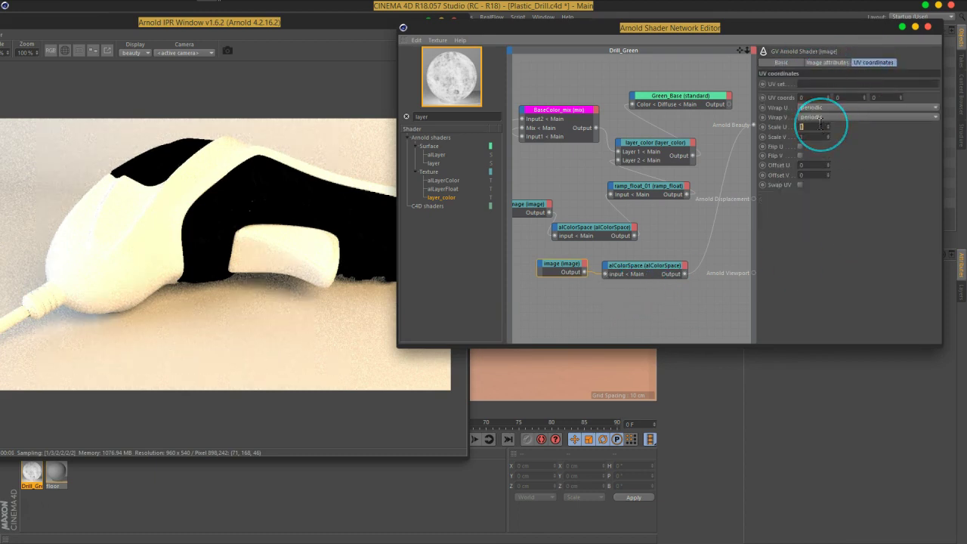
{"action": "key", "text": "Return"}
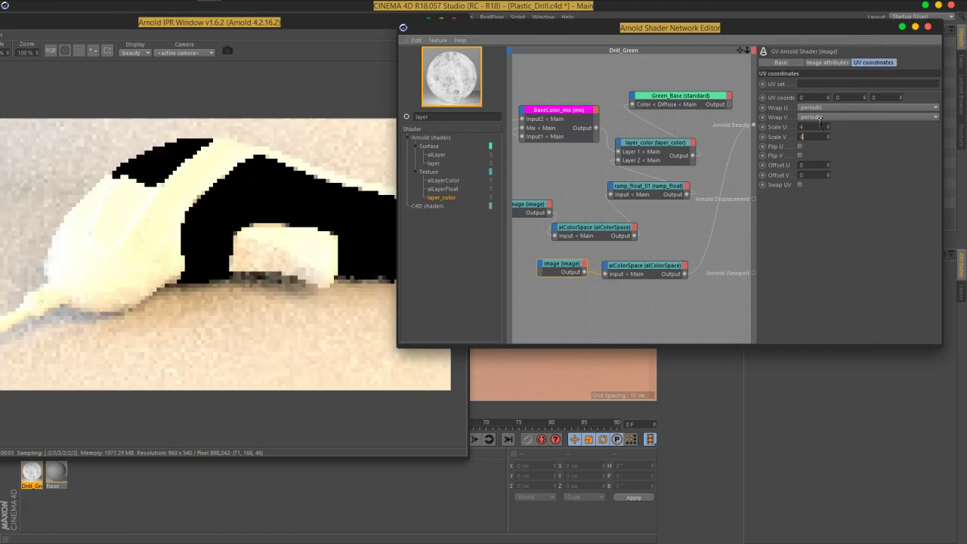
{"action": "left_click", "coordinate": [817, 128]}
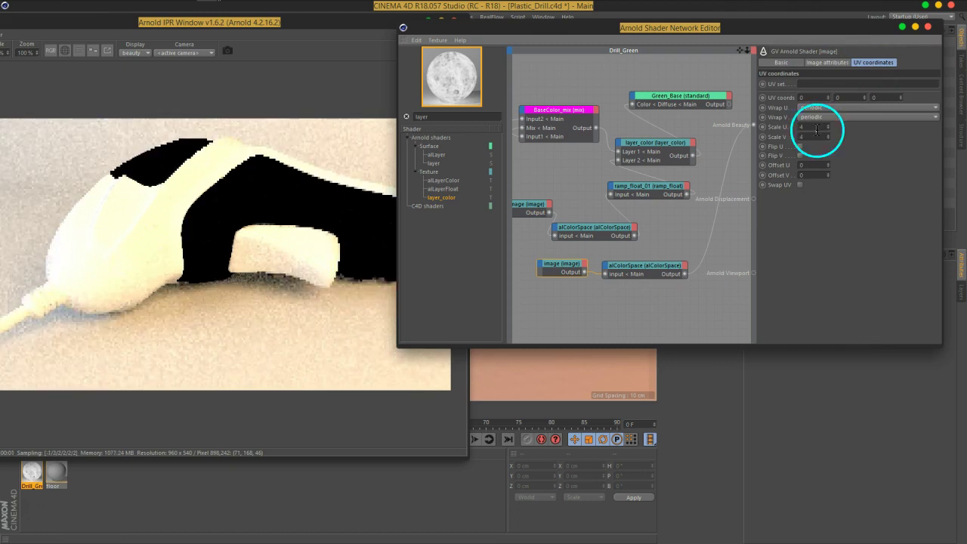
Rewire the grunge image preview into Arnold Beauty and try a tiling scale of 5
{"action": "left_click", "coordinate": [647, 274]}
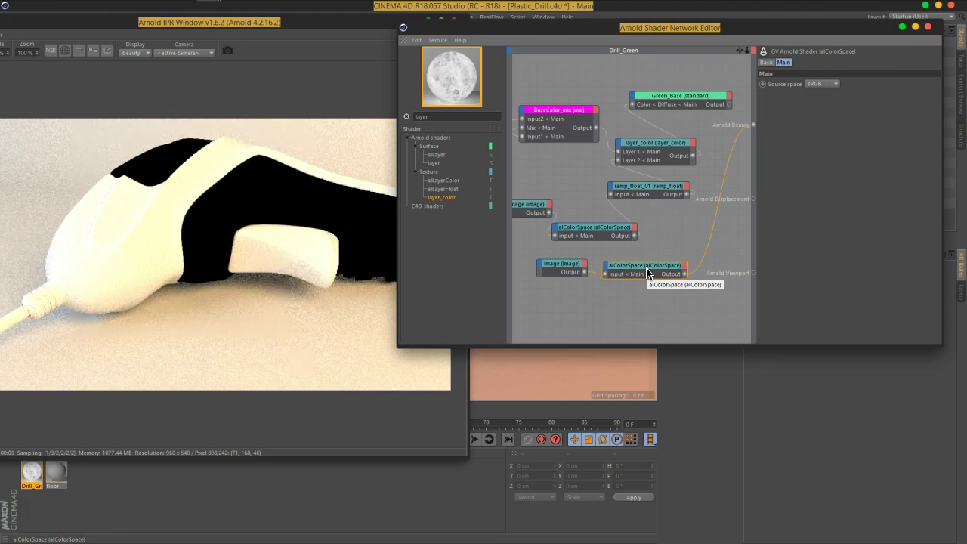
{"action": "left_click", "coordinate": [587, 280]}
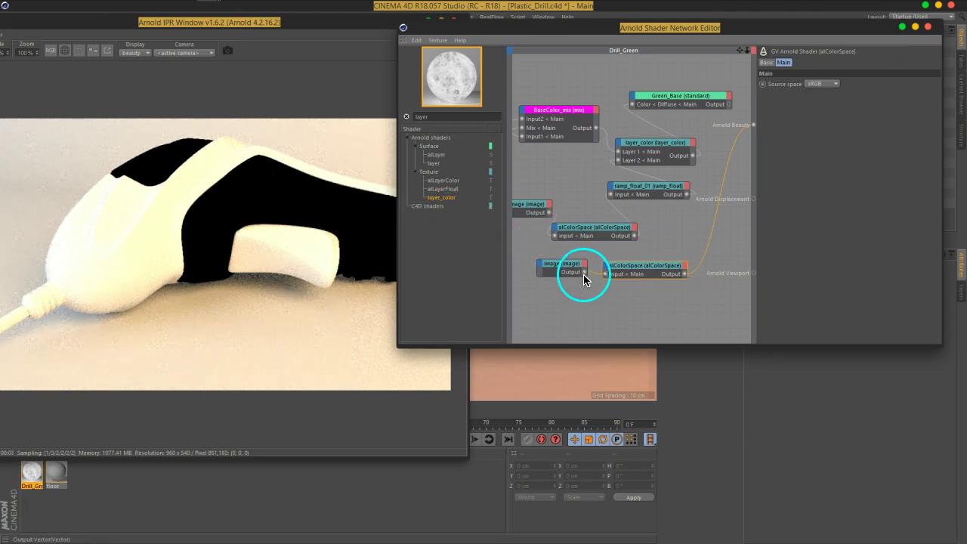
{"action": "left_click_drag", "start_coordinate": [587, 279], "coordinate": [734, 189]}
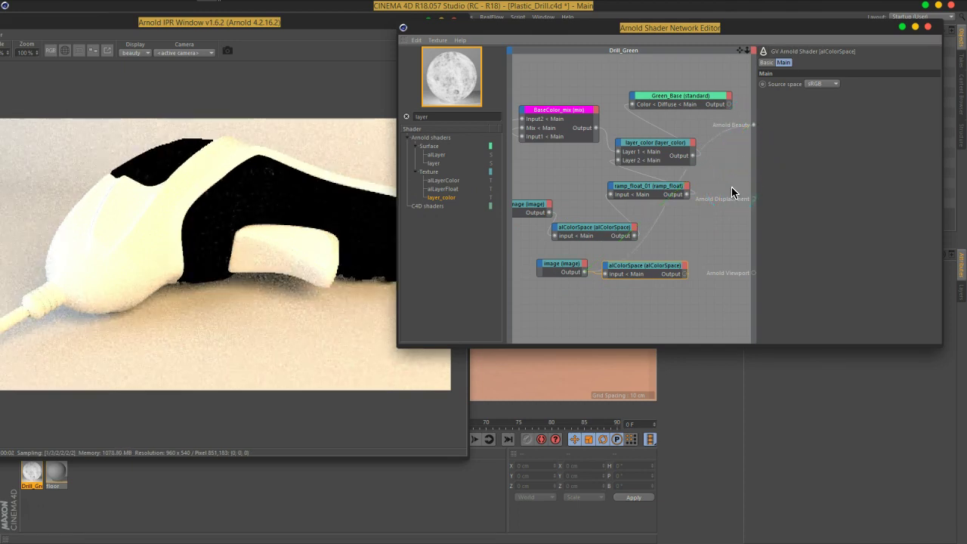
{"action": "mouse_move", "coordinate": [686, 274]}
{"action": "left_mouse_down"}
{"action": "mouse_move", "coordinate": [712, 181]}
{"action": "mouse_move", "coordinate": [752, 125]}
{"action": "left_mouse_up"}
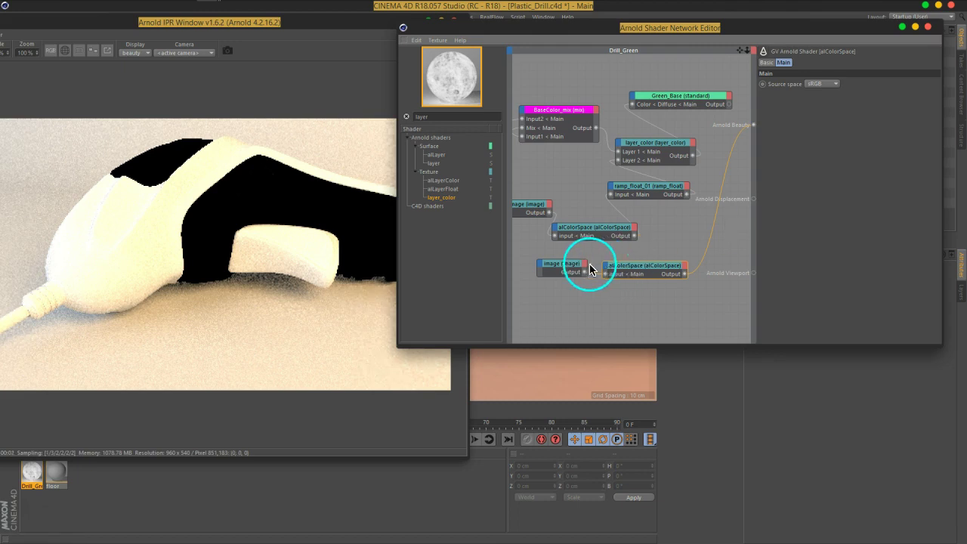
{"action": "left_click", "coordinate": [568, 270]}
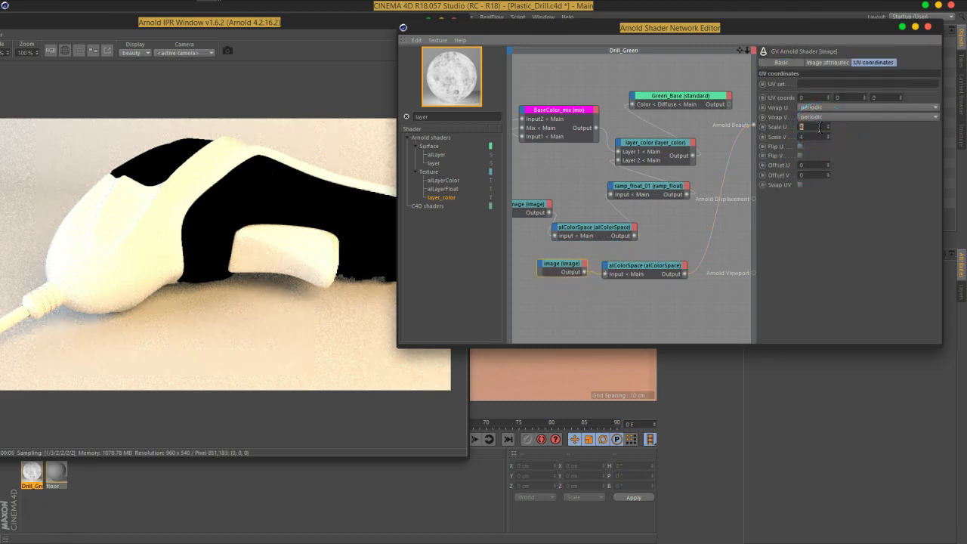
{"action": "key", "text": "Return"}
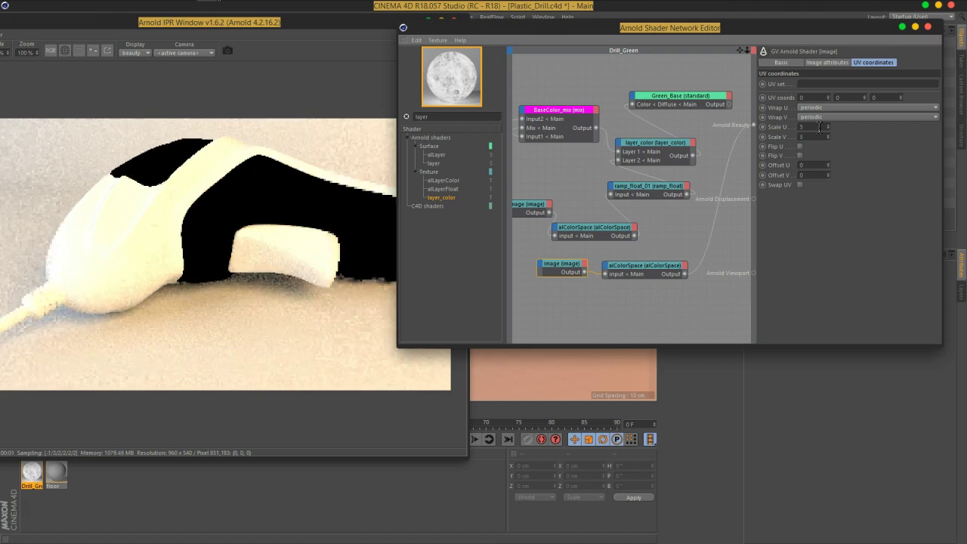
Rearrange the preview and network windows and check the image node's loaded file
{"action": "left_click_drag", "start_coordinate": [242, 24], "coordinate": [196, 27]}
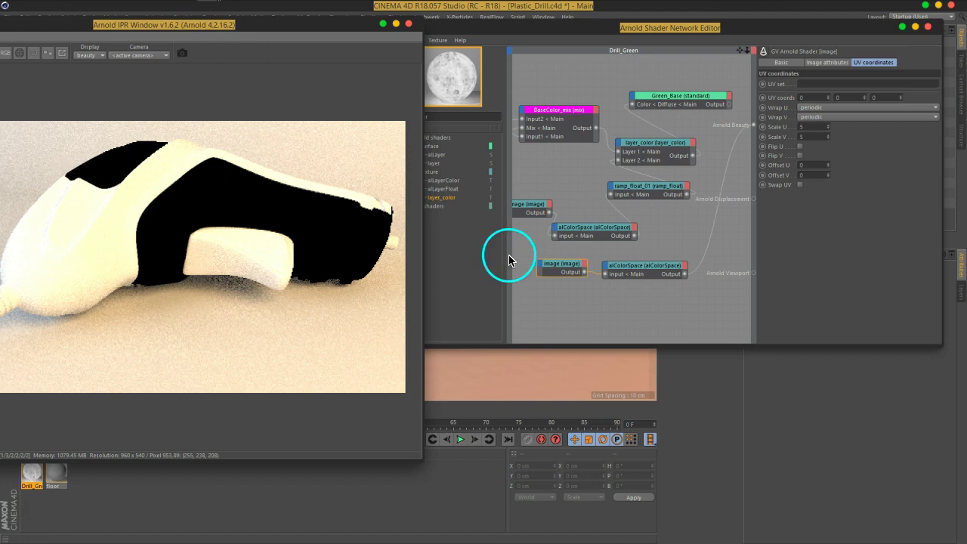
{"action": "left_click", "coordinate": [554, 262]}
{"action": "left_click", "coordinate": [638, 271]}
{"action": "left_click", "coordinate": [564, 263]}
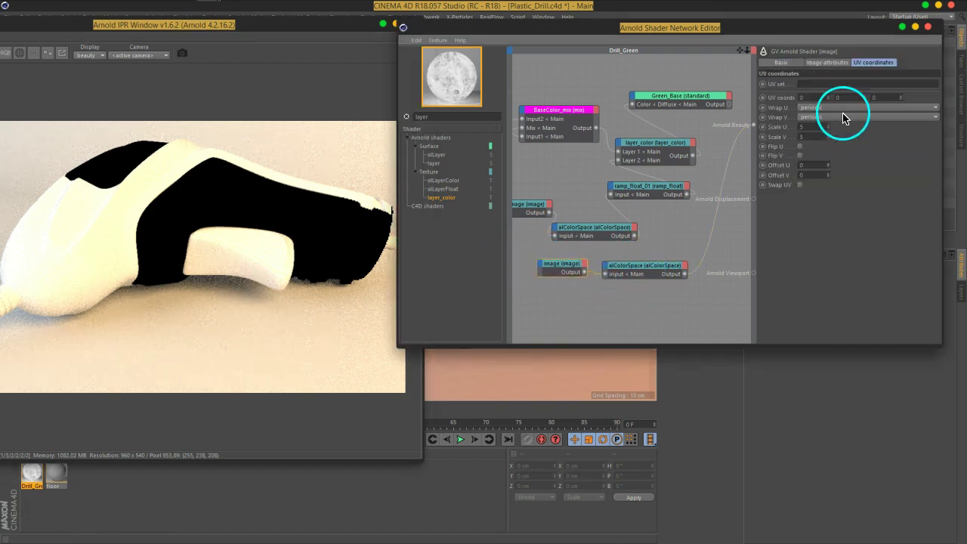
{"action": "left_click", "coordinate": [788, 63]}
{"action": "left_click", "coordinate": [828, 62]}
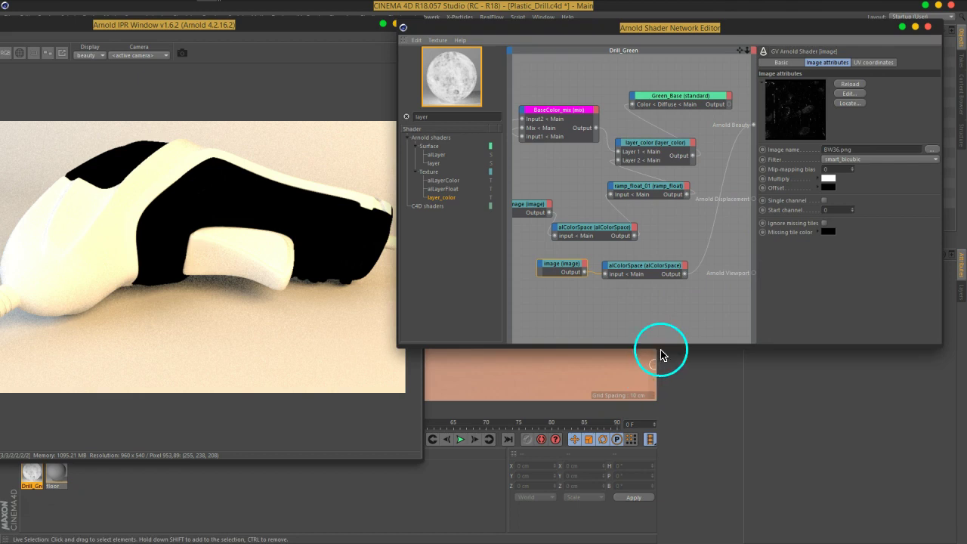
Delete the lower alColorSpace node and connect the image Output straight to Arnold Beauty
{"action": "left_click", "coordinate": [648, 273]}
{"action": "key", "text": "Delete"}
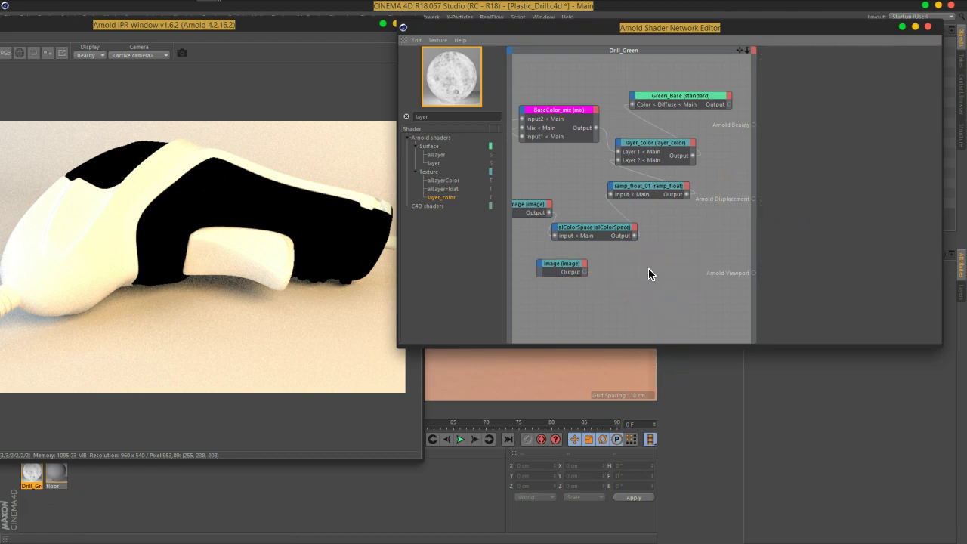
{"action": "left_click_drag", "start_coordinate": [584, 271], "coordinate": [758, 140]}
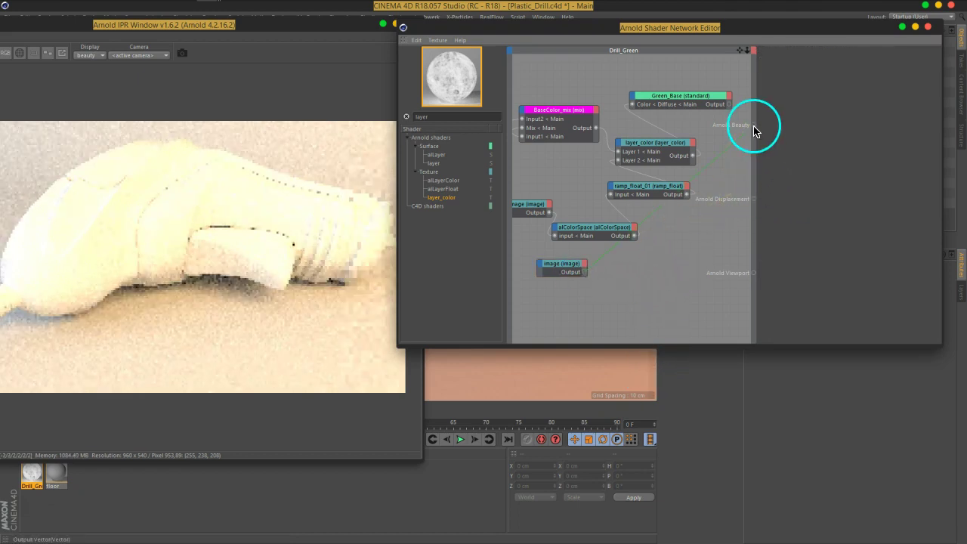
{"action": "left_click", "coordinate": [645, 279]}
{"action": "left_click", "coordinate": [559, 274]}
{"action": "left_click_drag", "start_coordinate": [560, 274], "coordinate": [627, 280]}
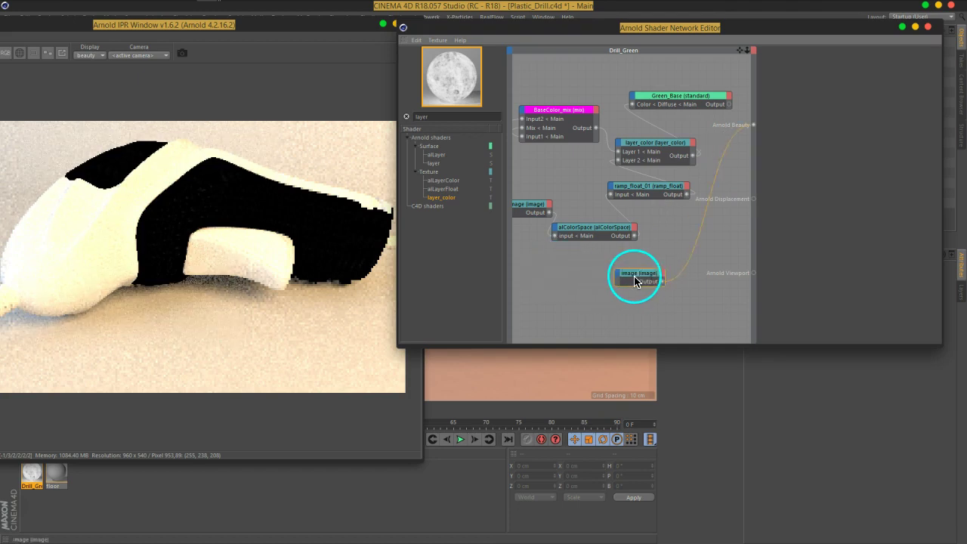
Set the grunge image's UV Scale U and V to 2
{"action": "left_click", "coordinate": [230, 210]}
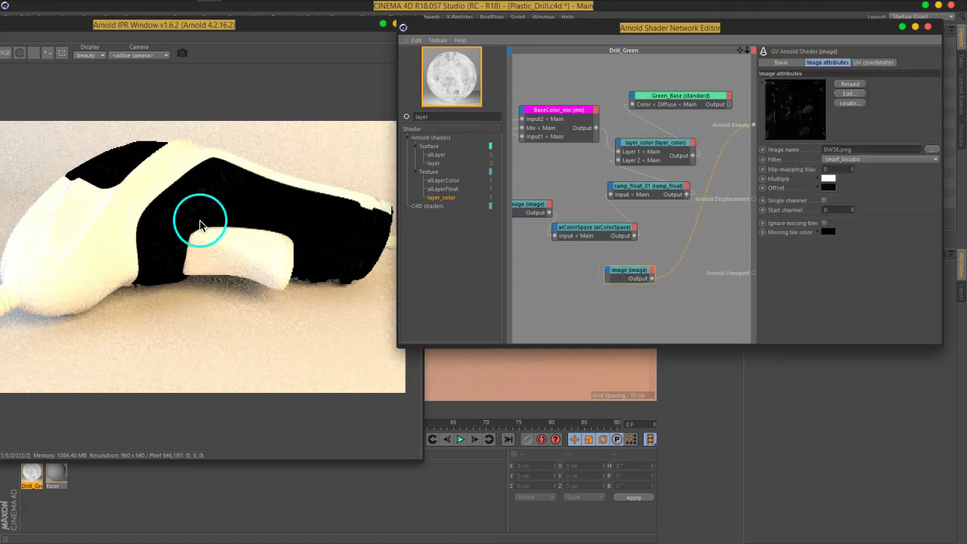
{"action": "mouse_move", "coordinate": [795, 109]}
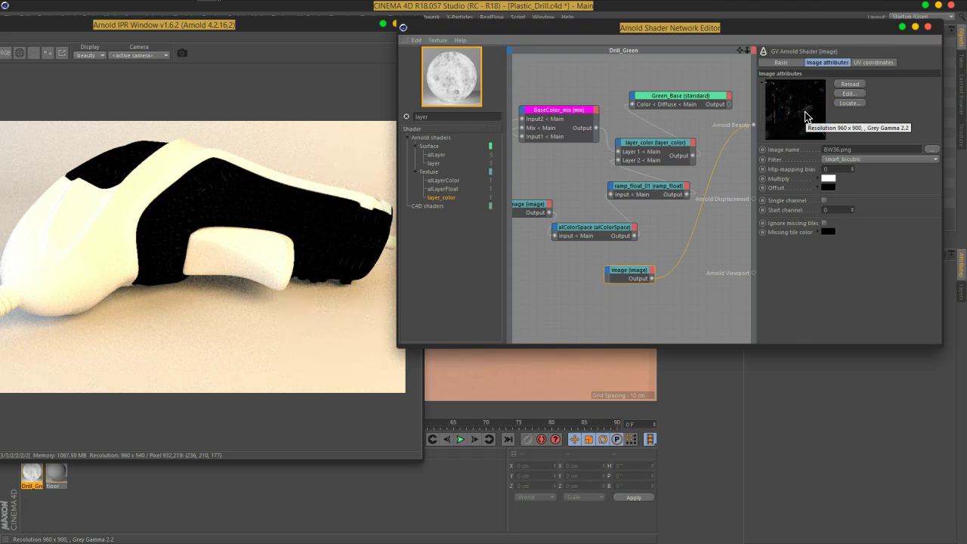
{"action": "left_click", "coordinate": [786, 62]}
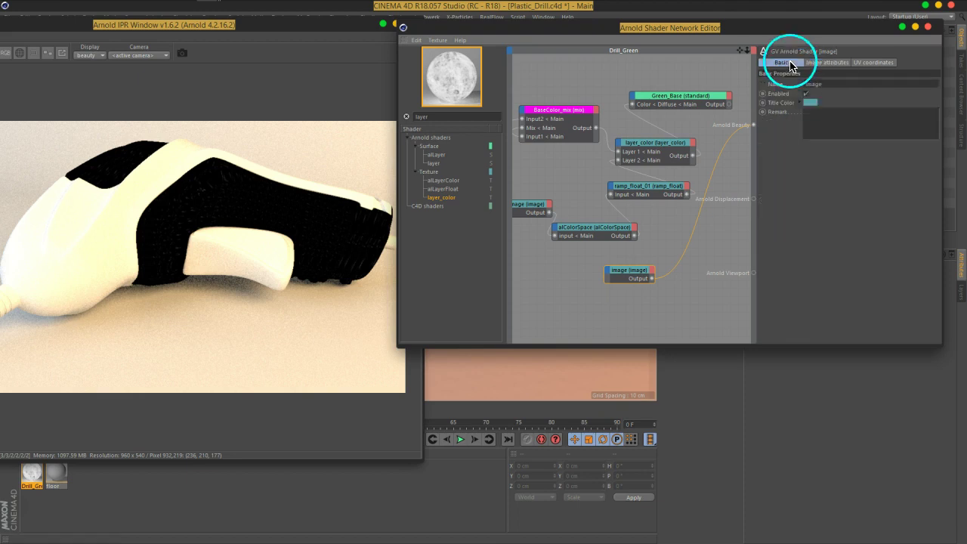
{"action": "left_click", "coordinate": [829, 63]}
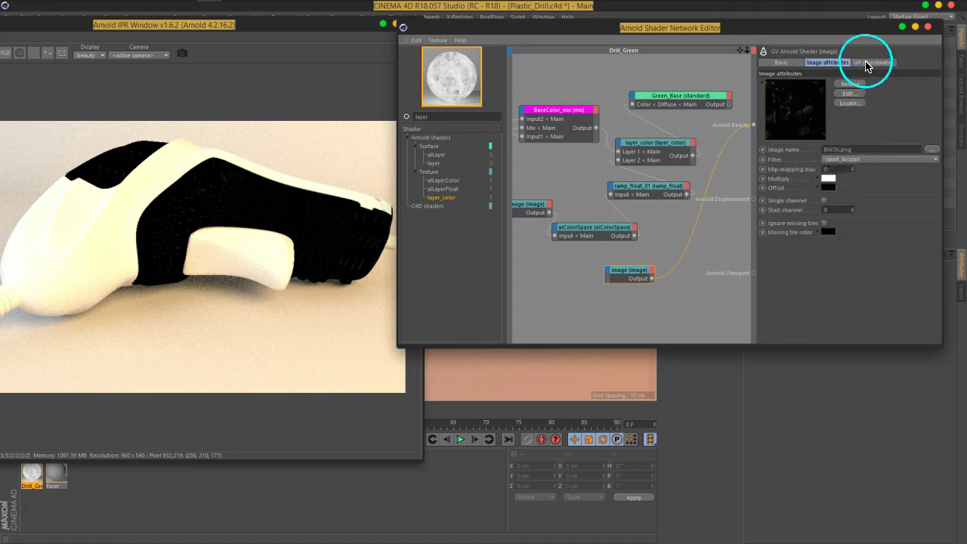
{"action": "left_click", "coordinate": [873, 62]}
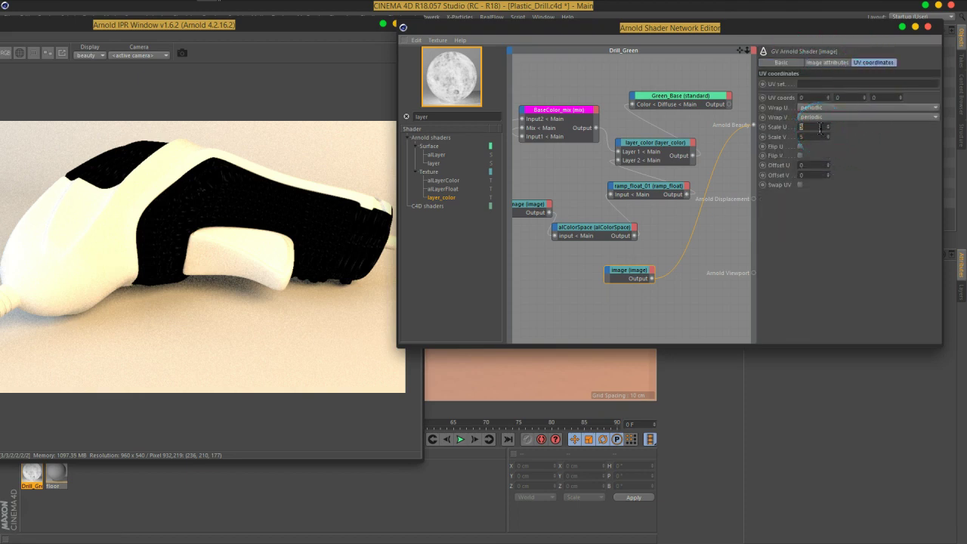
{"action": "type", "text": "2"}
{"action": "key", "text": "Return"}
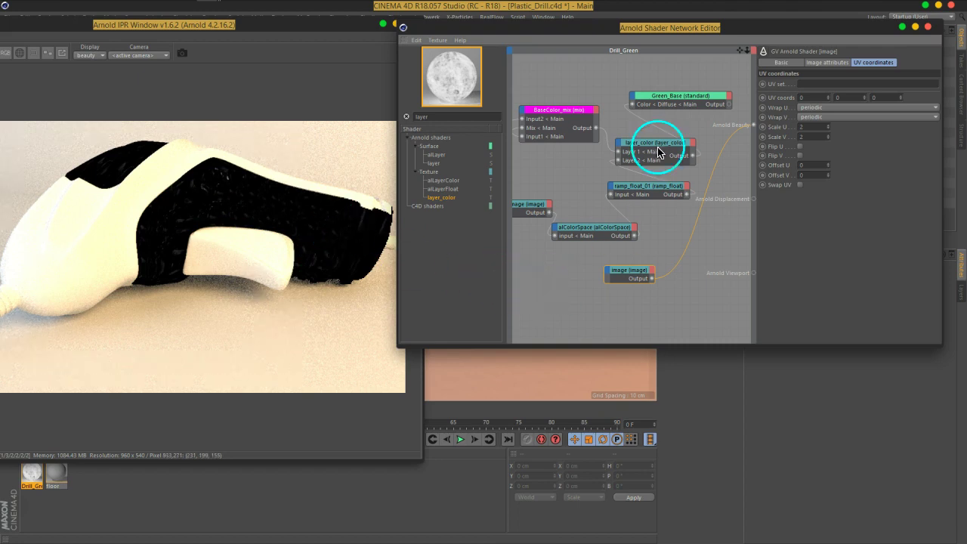
Copy Greenbody's UVW tag onto BlackSwitch and select the Drill_Green texture tag
{"action": "mouse_move", "coordinate": [689, 29]}
{"action": "left_mouse_down"}
{"action": "mouse_move", "coordinate": [244, 81]}
{"action": "mouse_move", "coordinate": [491, 55]}
{"action": "mouse_move", "coordinate": [488, 33]}
{"action": "left_mouse_up"}
{"action": "left_click", "coordinate": [780, 185]}
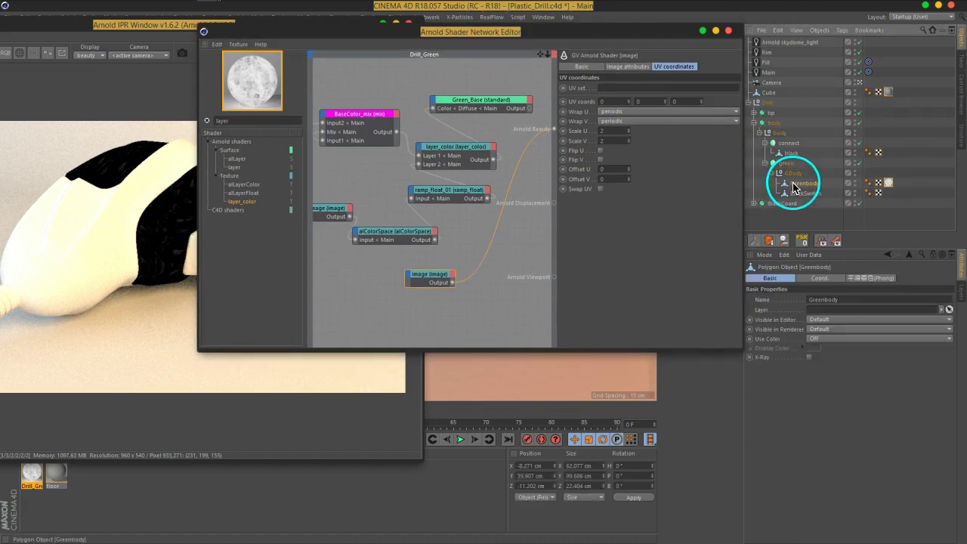
{"action": "left_click", "coordinate": [878, 183]}
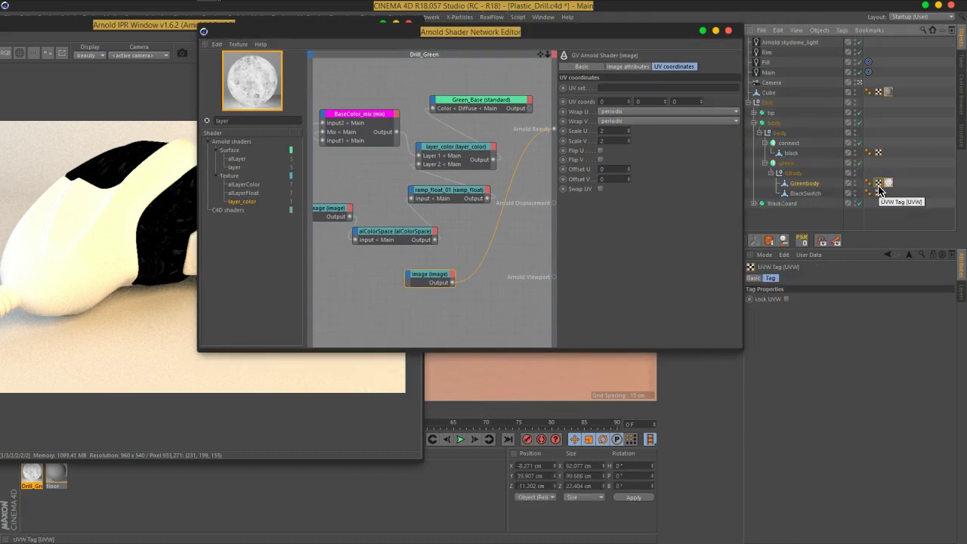
{"action": "left_click_drag", "start_coordinate": [878, 187], "coordinate": [878, 194], "text": "ctrl"}
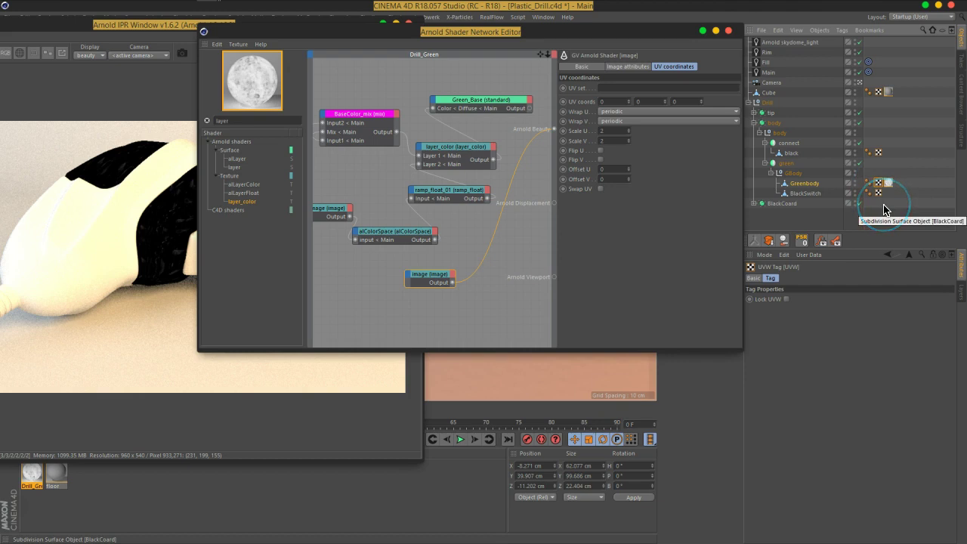
{"action": "left_click", "coordinate": [814, 183]}
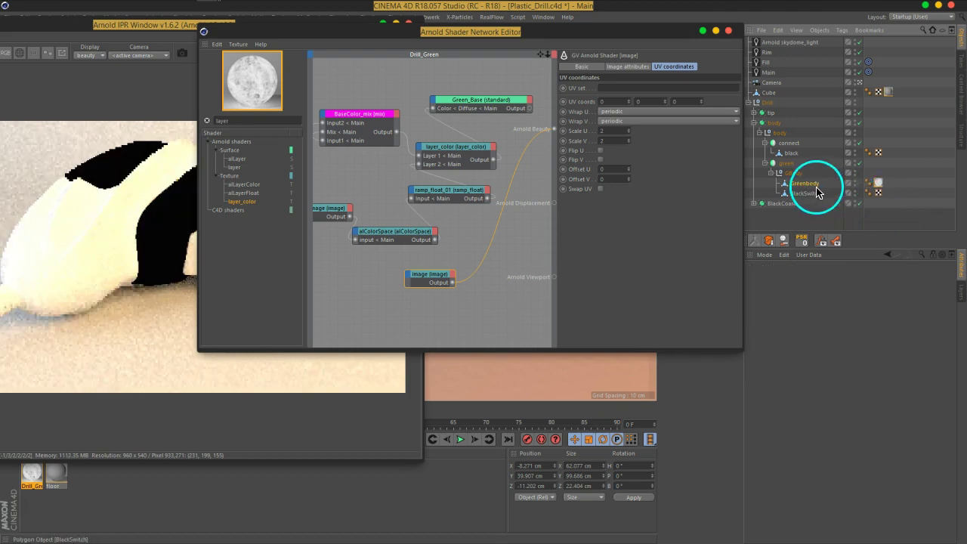
{"action": "left_click", "coordinate": [878, 184]}
{"action": "right_click", "coordinate": [878, 187]}
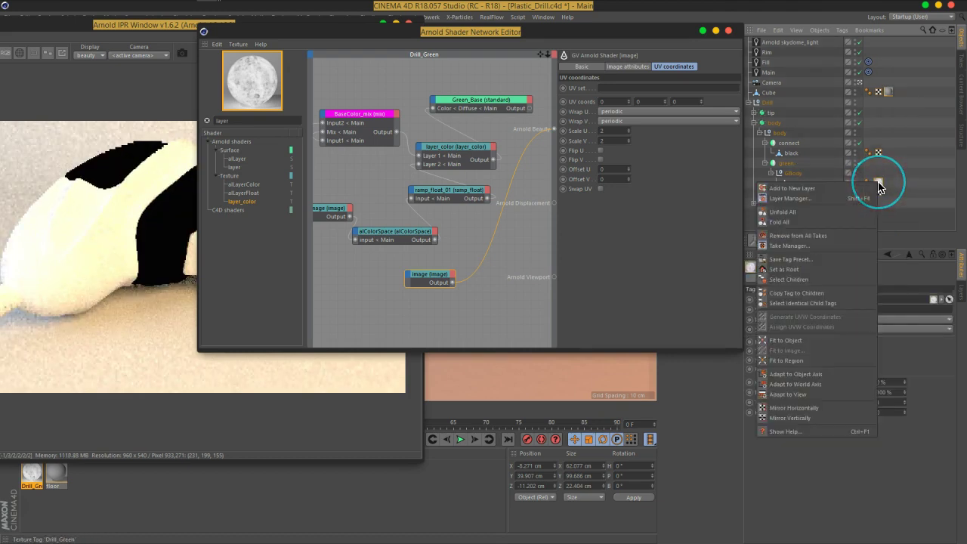
{"action": "left_click", "coordinate": [878, 187]}
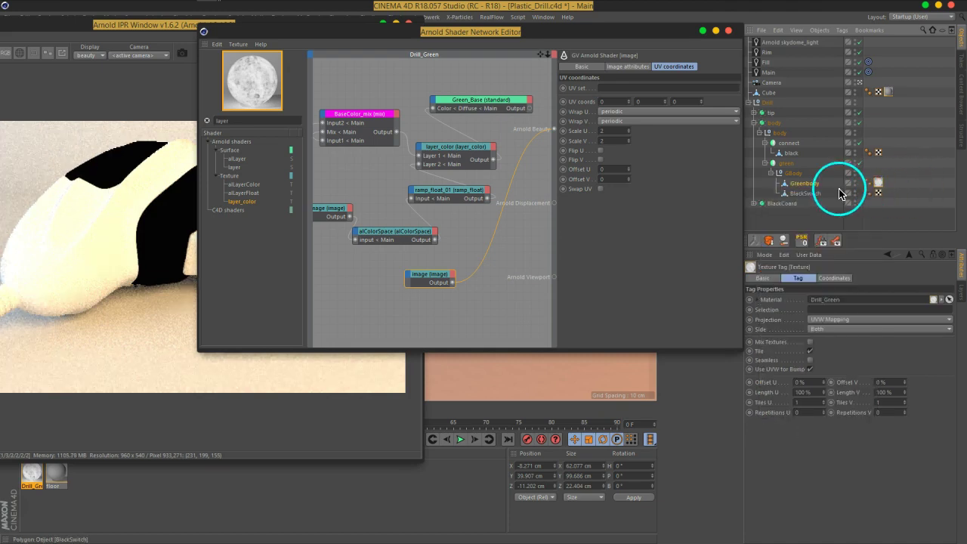
Set Drill_Green's projection to Cubic, then generate UVW coordinates so it uses UVW Mapping
{"action": "left_click", "coordinate": [834, 320]}
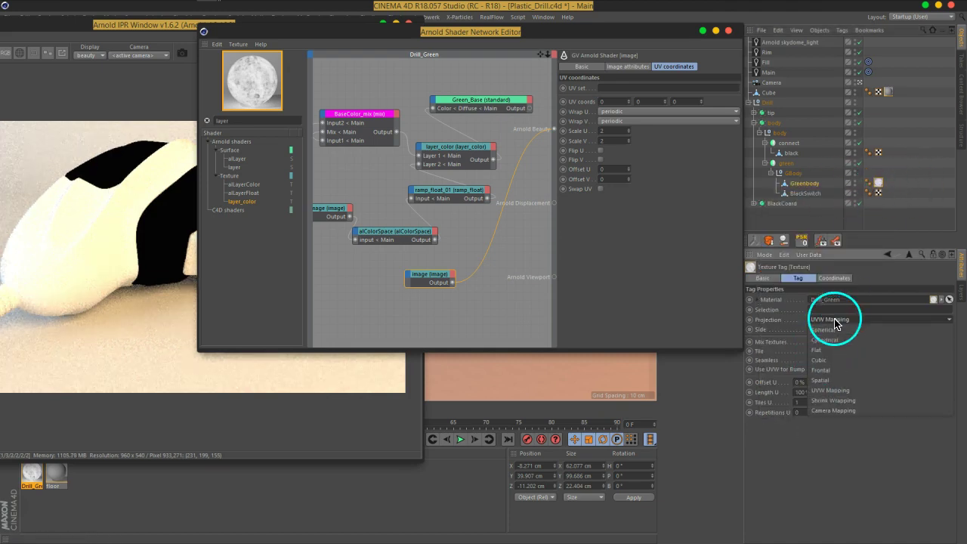
{"action": "left_click", "coordinate": [842, 360]}
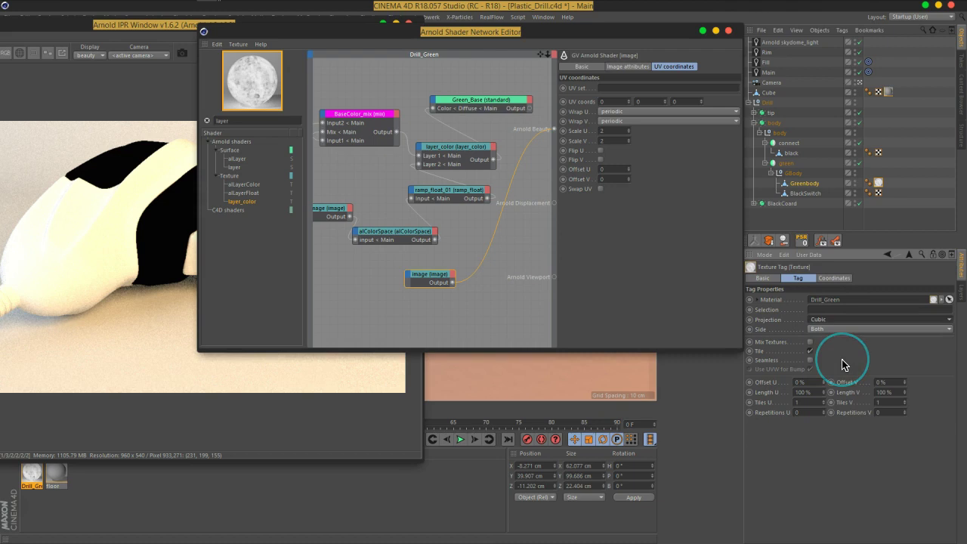
{"action": "mouse_move", "coordinate": [480, 36]}
{"action": "left_mouse_down"}
{"action": "mouse_move", "coordinate": [510, 53]}
{"action": "mouse_move", "coordinate": [531, 255]}
{"action": "left_mouse_up"}
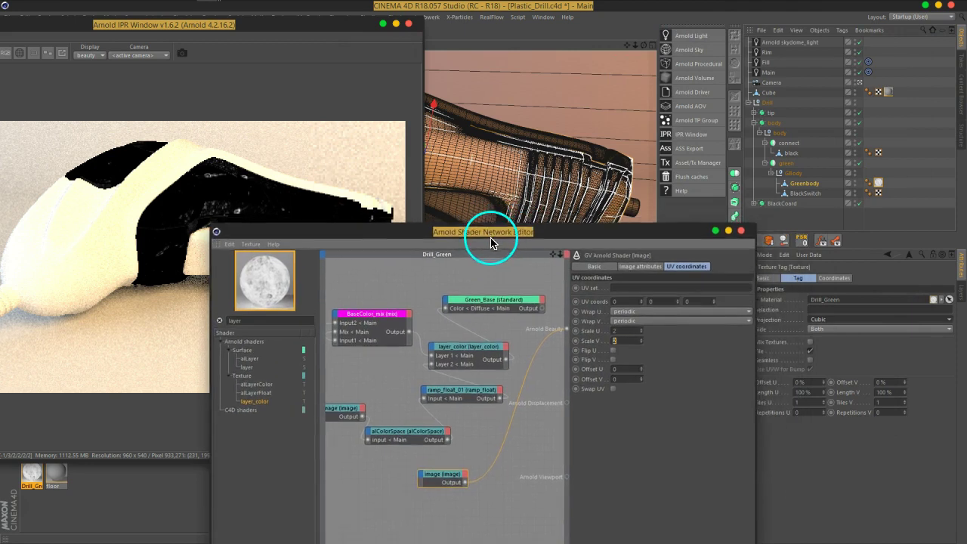
{"action": "left_click_drag", "start_coordinate": [531, 255], "coordinate": [497, 251]}
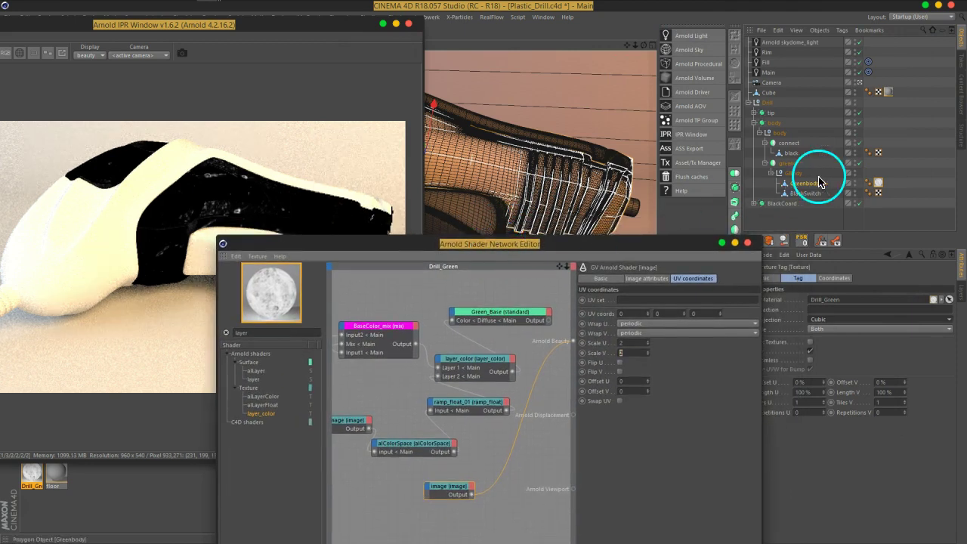
{"action": "right_click", "coordinate": [877, 188]}
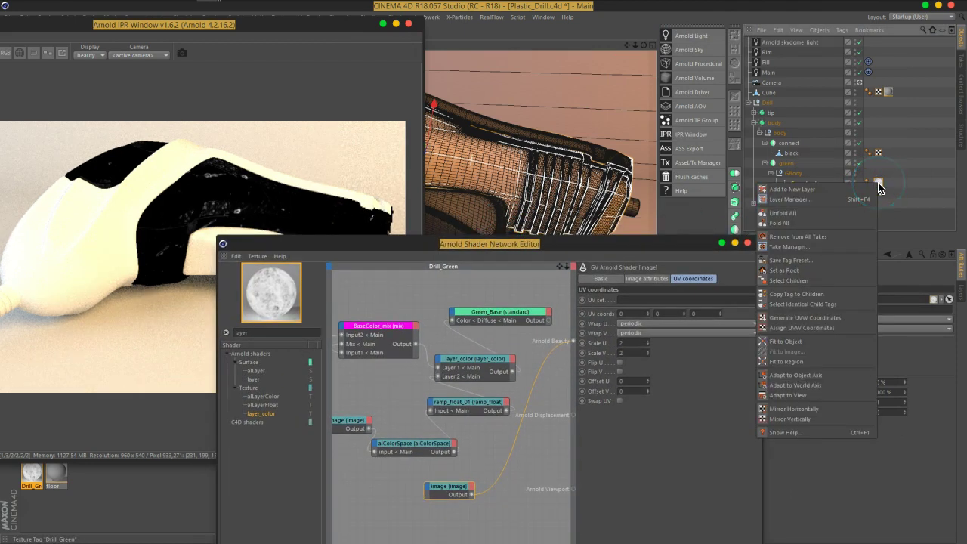
{"action": "left_click", "coordinate": [839, 318]}
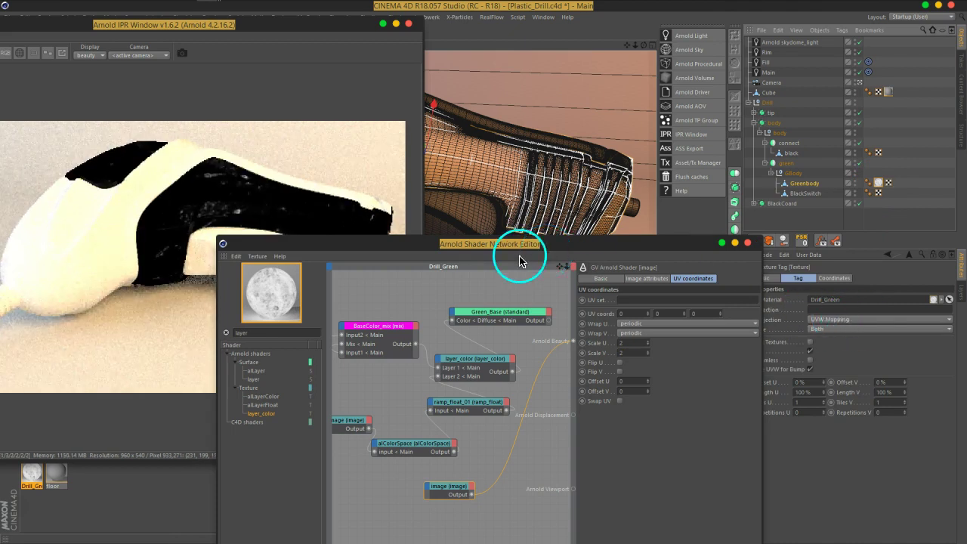
{"action": "left_click_drag", "start_coordinate": [519, 260], "coordinate": [675, 62]}
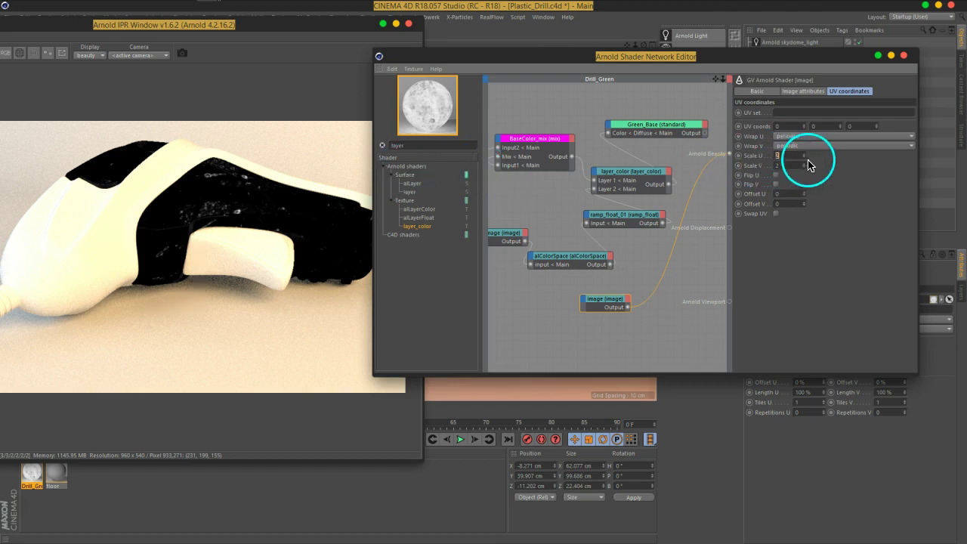
Set the grunge image's UV scale to 5 and reconnect Green_Base to Arnold Beauty
{"action": "type", "text": "1"}
{"action": "key", "text": "Return"}
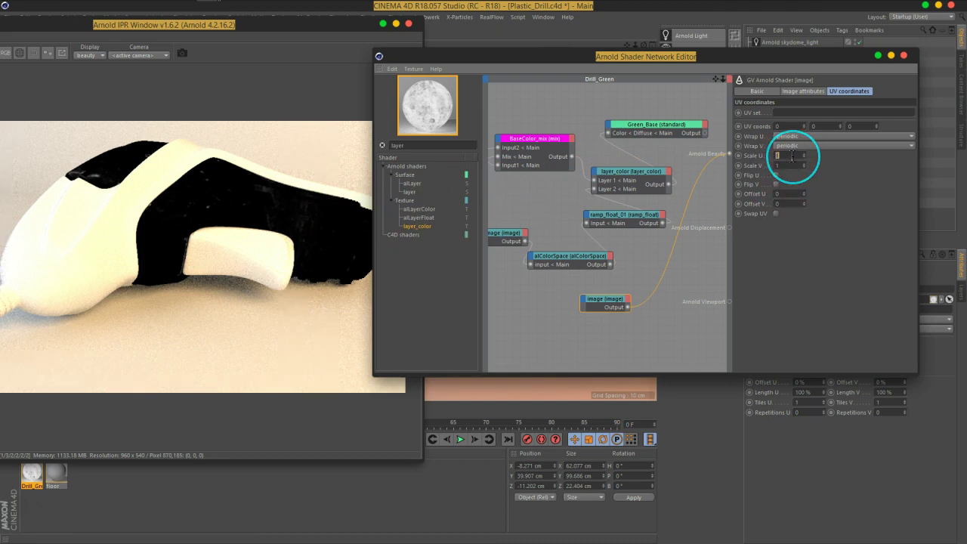
{"action": "key", "text": "Return"}
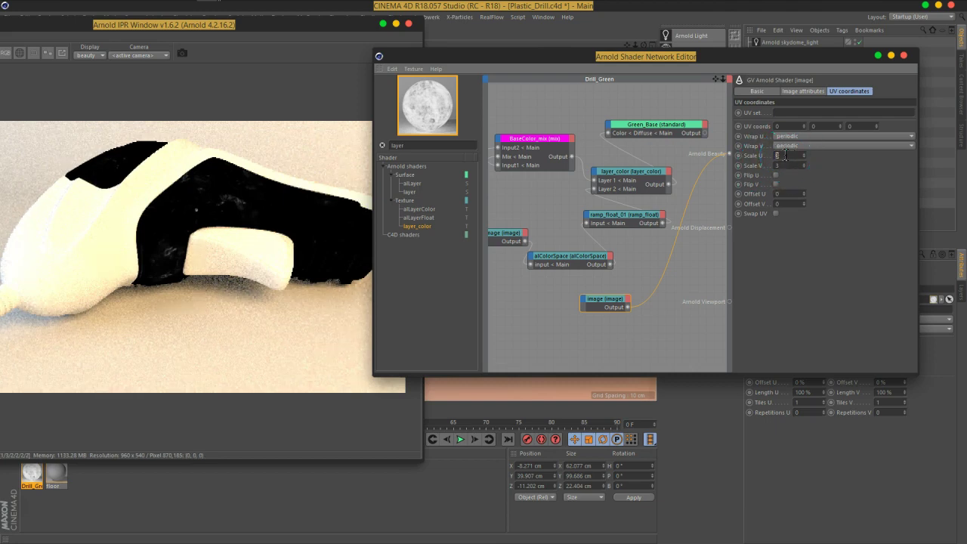
{"action": "type", "text": "5"}
{"action": "key", "text": "Return"}
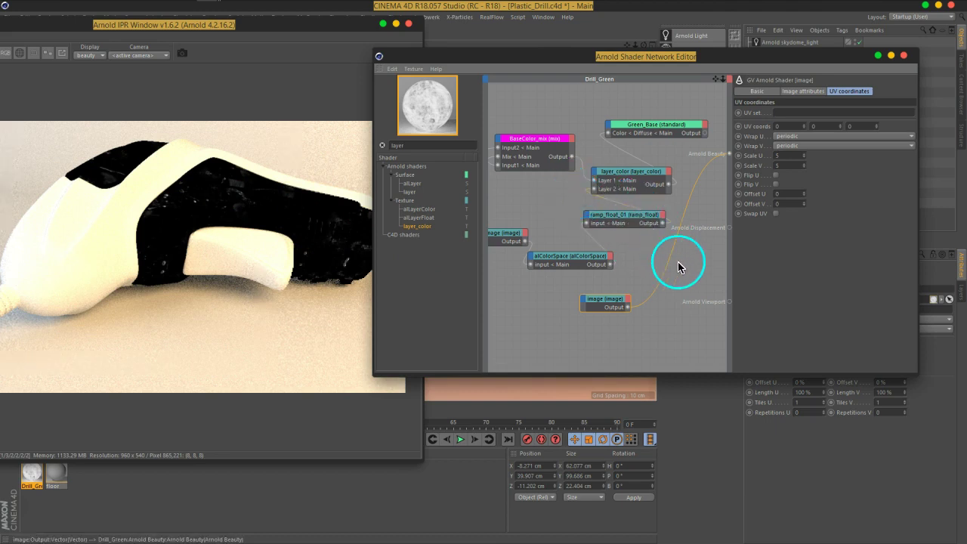
{"action": "mouse_move", "coordinate": [645, 305]}
{"action": "left_mouse_down"}
{"action": "mouse_move", "coordinate": [724, 149]}
{"action": "mouse_move", "coordinate": [730, 155]}
{"action": "left_mouse_up"}
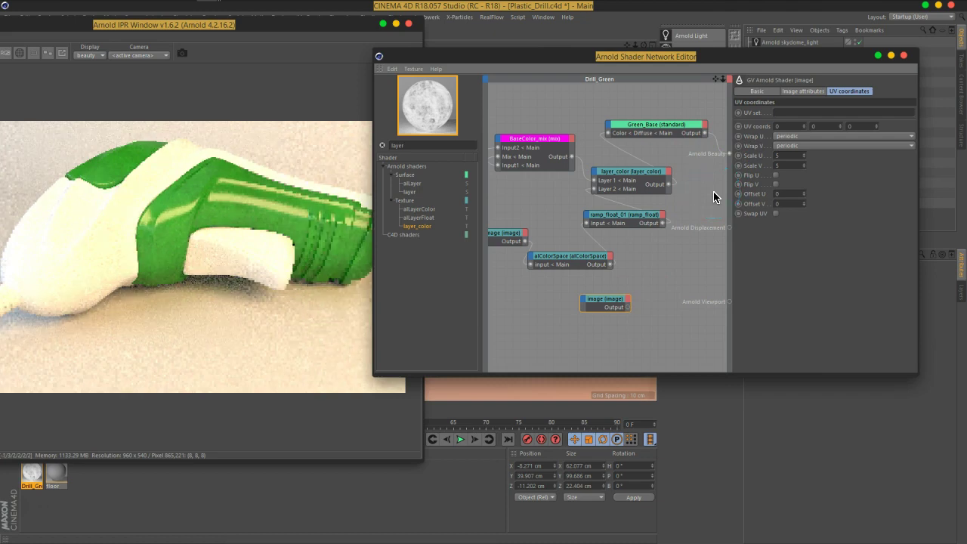
Briefly preview the ramp_float mask, restore Green_Base, and raise Layer 2 alpha to 0.6
{"action": "left_click", "coordinate": [622, 189]}
{"action": "mouse_move", "coordinate": [622, 189]}
{"action": "left_mouse_down"}
{"action": "mouse_move", "coordinate": [677, 228]}
{"action": "mouse_move", "coordinate": [729, 155]}
{"action": "left_mouse_up"}
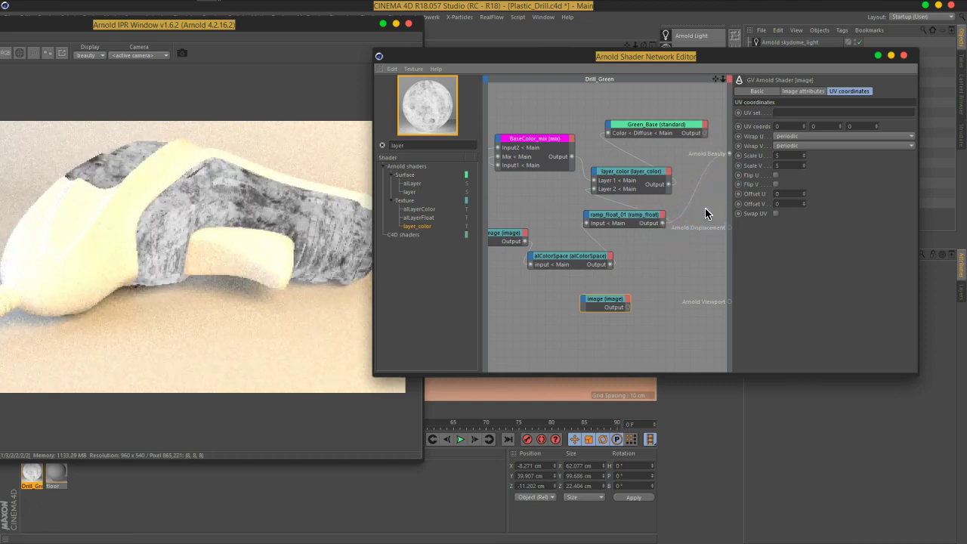
{"action": "mouse_move", "coordinate": [641, 223]}
{"action": "left_mouse_down"}
{"action": "mouse_move", "coordinate": [702, 151]}
{"action": "mouse_move", "coordinate": [729, 155]}
{"action": "left_mouse_up"}
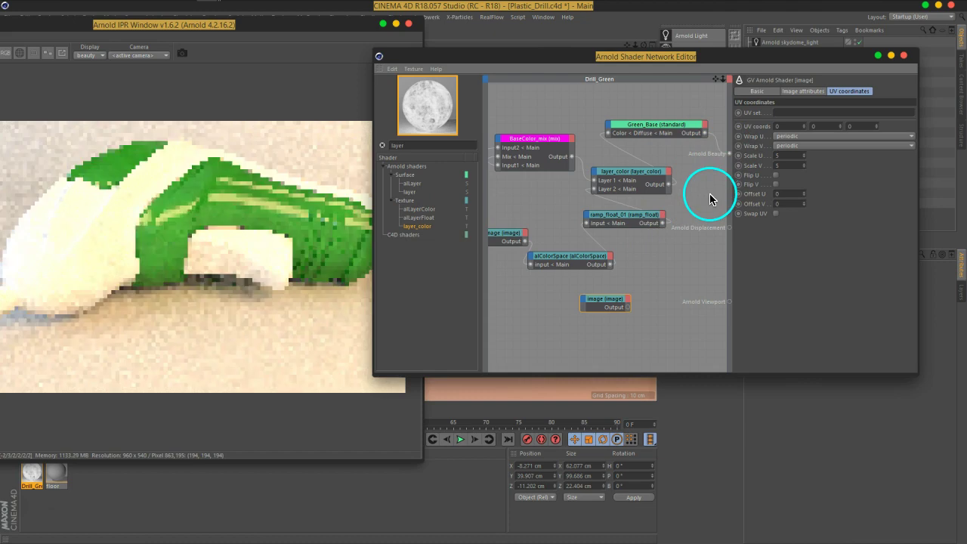
{"action": "left_click", "coordinate": [624, 182]}
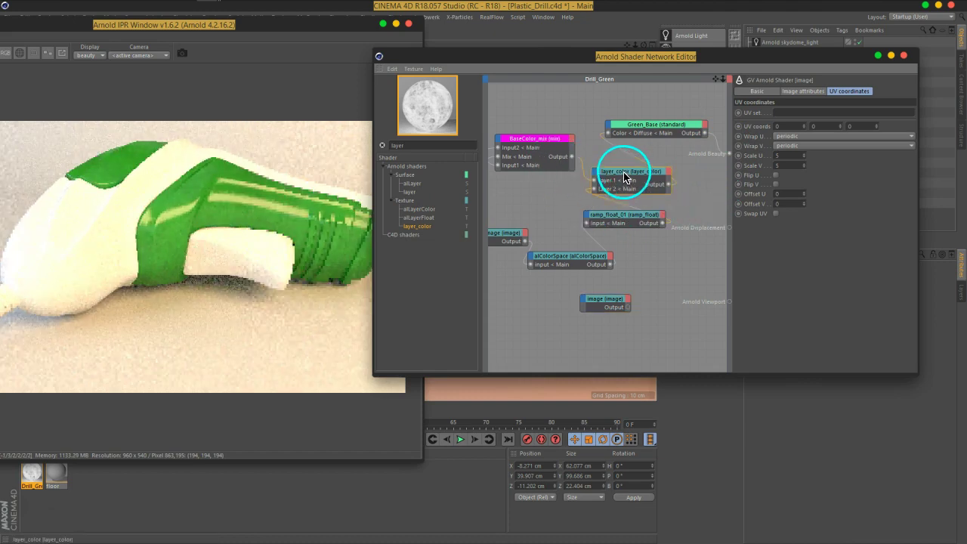
{"action": "scroll", "coordinate": [843, 329], "scroll_direction": "down", "scroll_amount": 5}
{"action": "left_click_drag", "start_coordinate": [858, 343], "coordinate": [872, 339]}
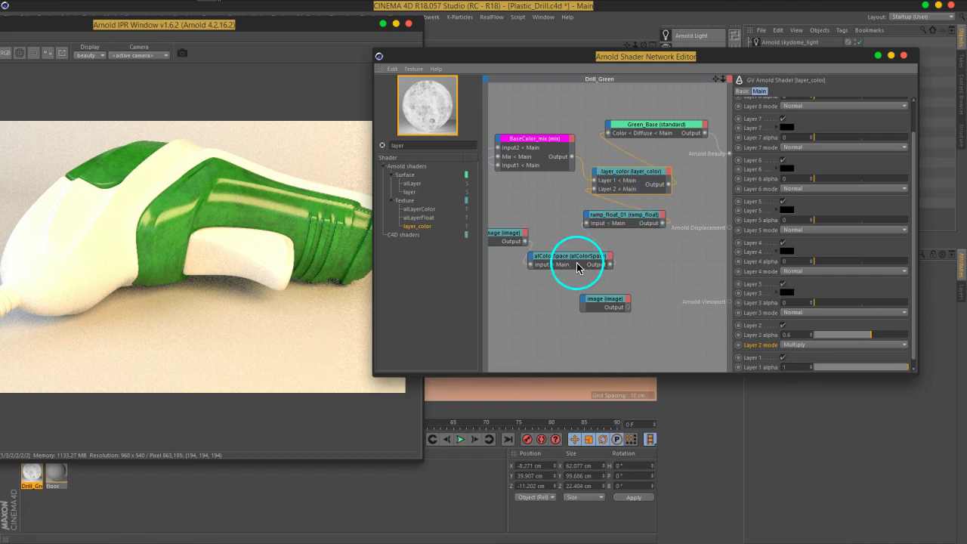
Lower layer_color's Layer 2 alpha to about 0.49 after checking the image tiling
{"action": "left_click", "coordinate": [507, 243]}
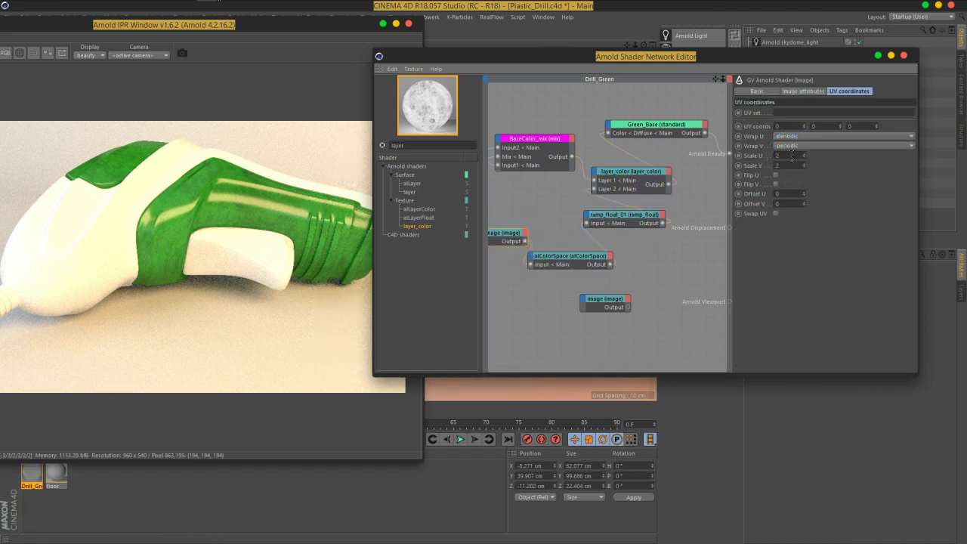
{"action": "key", "text": "Return"}
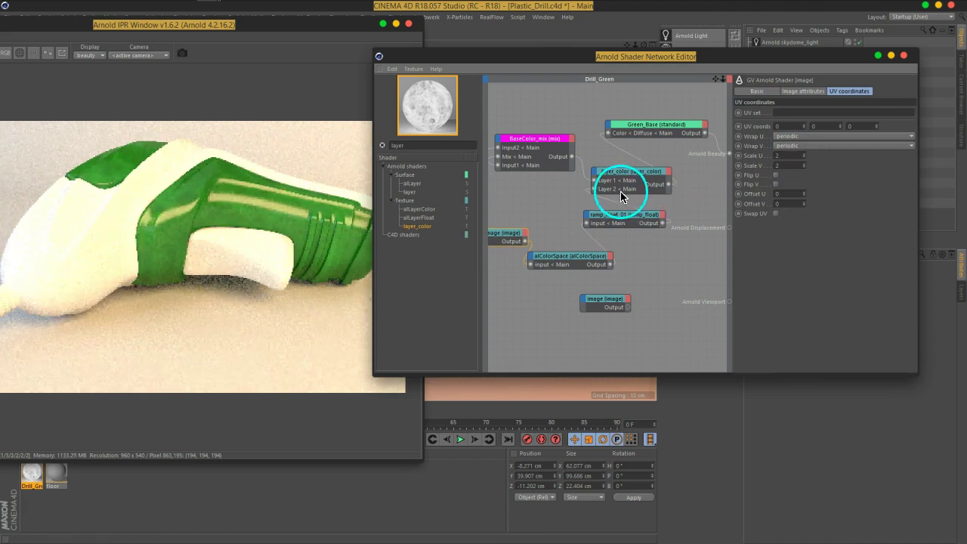
{"action": "left_click", "coordinate": [650, 127]}
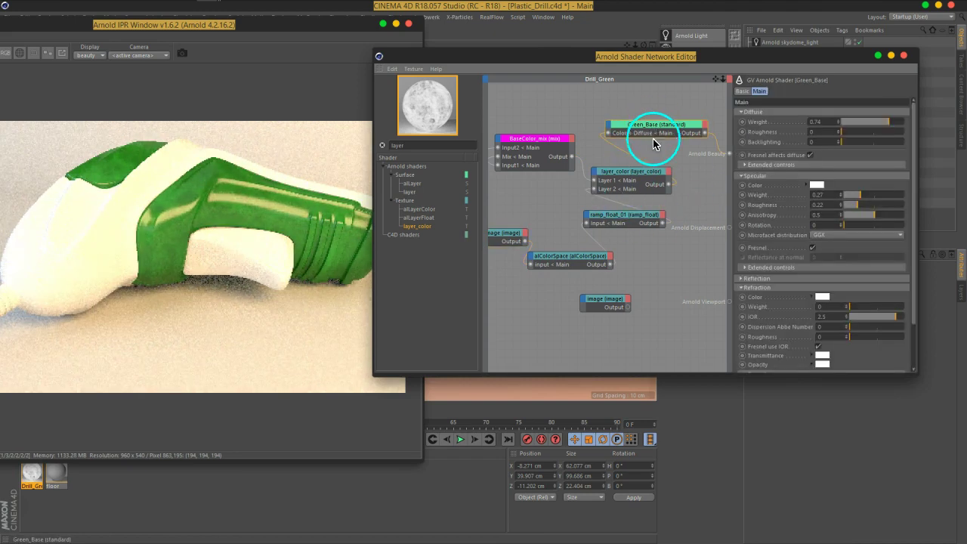
{"action": "left_click", "coordinate": [627, 178]}
{"action": "scroll", "coordinate": [884, 317], "scroll_direction": "down", "scroll_amount": 3}
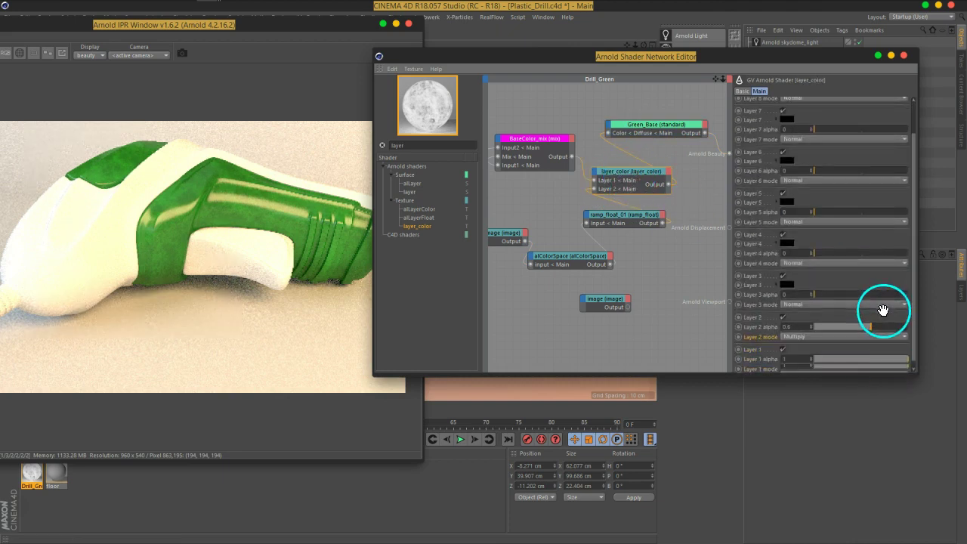
{"action": "left_click_drag", "start_coordinate": [871, 326], "coordinate": [868, 333]}
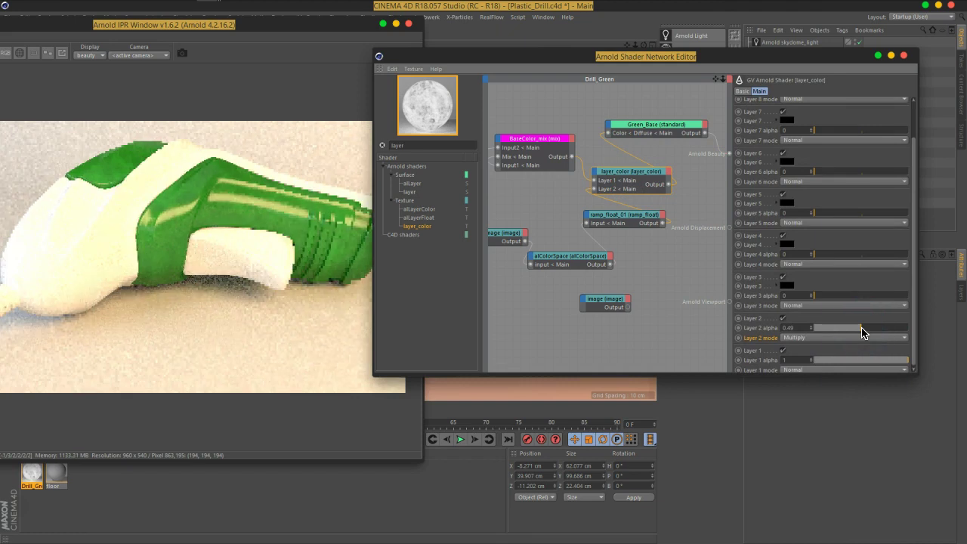
{"action": "left_click", "coordinate": [605, 302]}
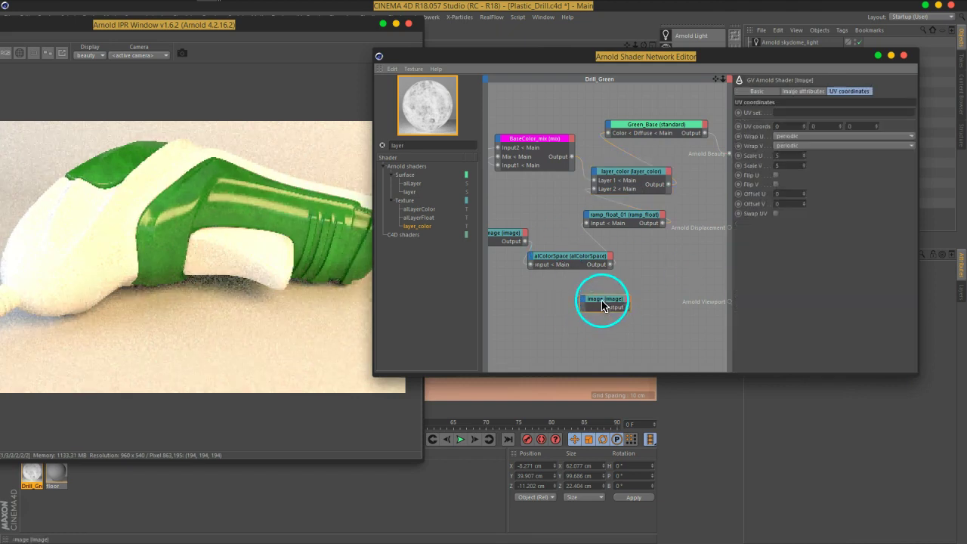
Move the grunge image beside Green_Base and wire it into Specular Roughness
{"action": "mouse_move", "coordinate": [572, 306]}
{"action": "left_mouse_down"}
{"action": "mouse_move", "coordinate": [566, 106]}
{"action": "mouse_move", "coordinate": [604, 130]}
{"action": "mouse_move", "coordinate": [729, 154]}
{"action": "left_mouse_up"}
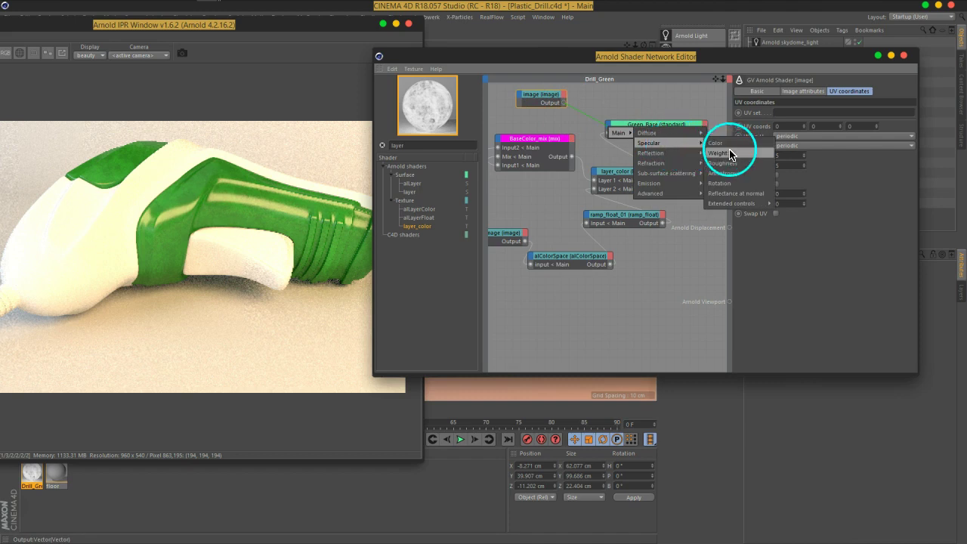
{"action": "left_click_drag", "start_coordinate": [730, 155], "coordinate": [722, 163]}
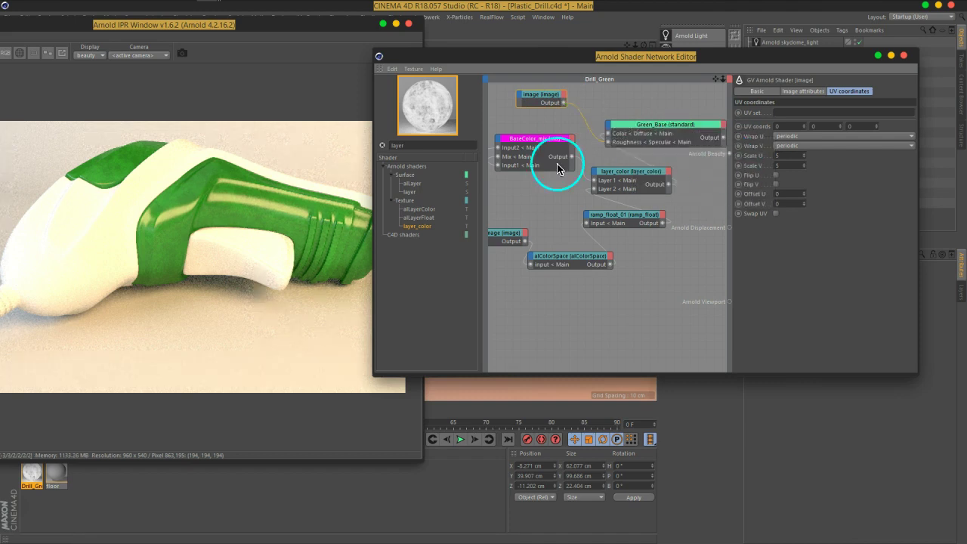
{"action": "left_click", "coordinate": [595, 193]}
{"action": "left_click_drag", "start_coordinate": [596, 195], "coordinate": [592, 169]}
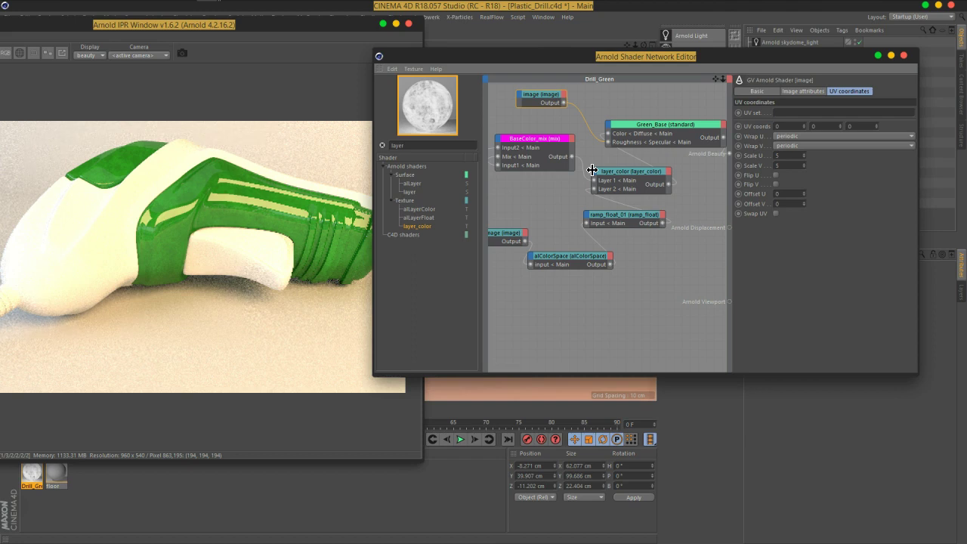
{"action": "left_click", "coordinate": [642, 124]}
{"action": "mouse_move", "coordinate": [853, 199]}
{"action": "left_mouse_down"}
{"action": "mouse_move", "coordinate": [896, 212]}
{"action": "mouse_move", "coordinate": [851, 206]}
{"action": "left_mouse_up"}
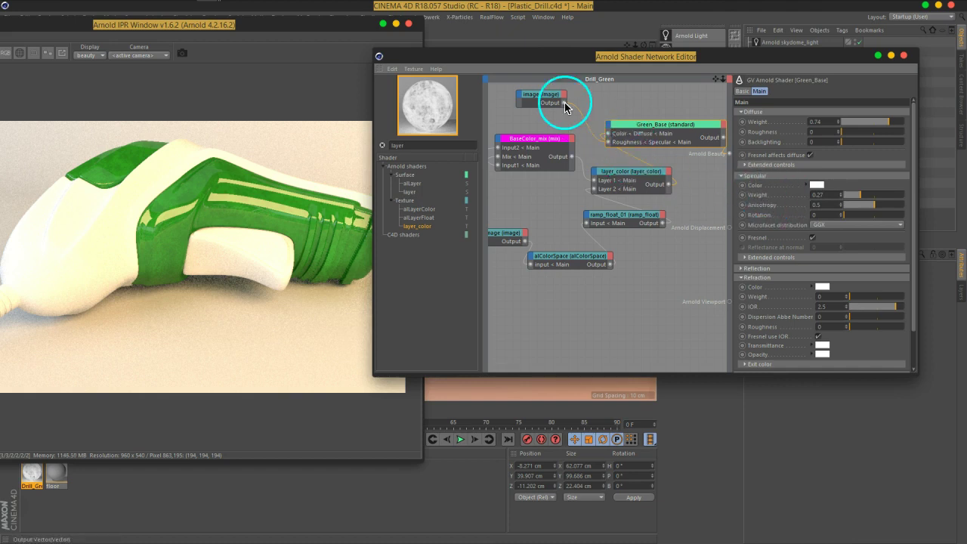
{"action": "left_click_drag", "start_coordinate": [541, 101], "coordinate": [529, 104]}
Replace the image node with ramp_float_02, preview it in Arnold Beauty, and raise its first point to Y 0.556
{"action": "left_click", "coordinate": [528, 103]}
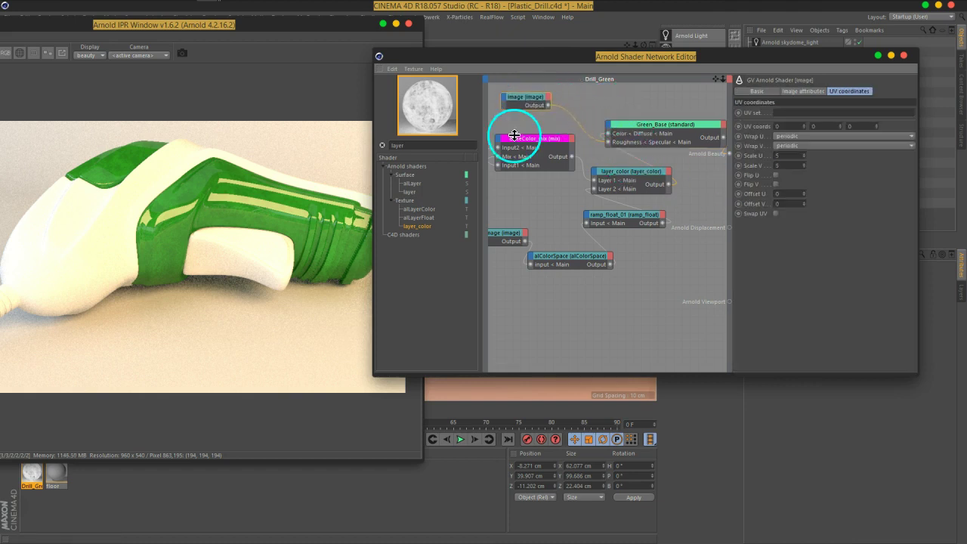
{"action": "key", "text": "BackSpace"}
{"action": "type", "text": "ramp"}
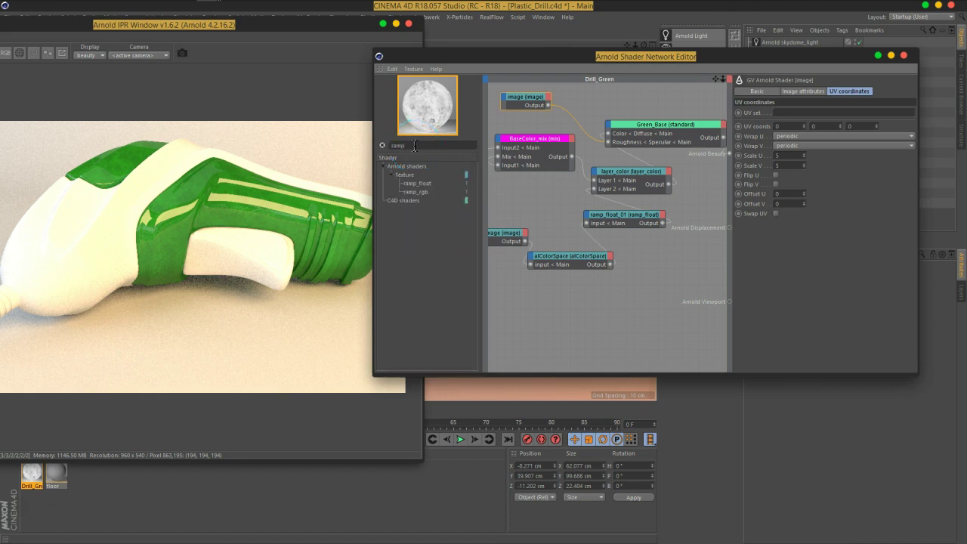
{"action": "left_click", "coordinate": [419, 185]}
{"action": "left_click_drag", "start_coordinate": [421, 189], "coordinate": [526, 107]}
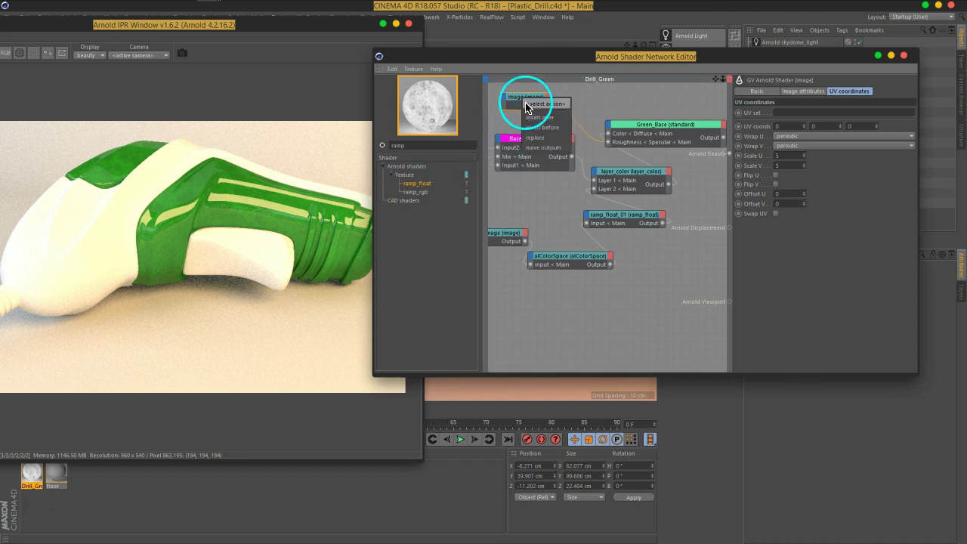
{"action": "left_click", "coordinate": [535, 138]}
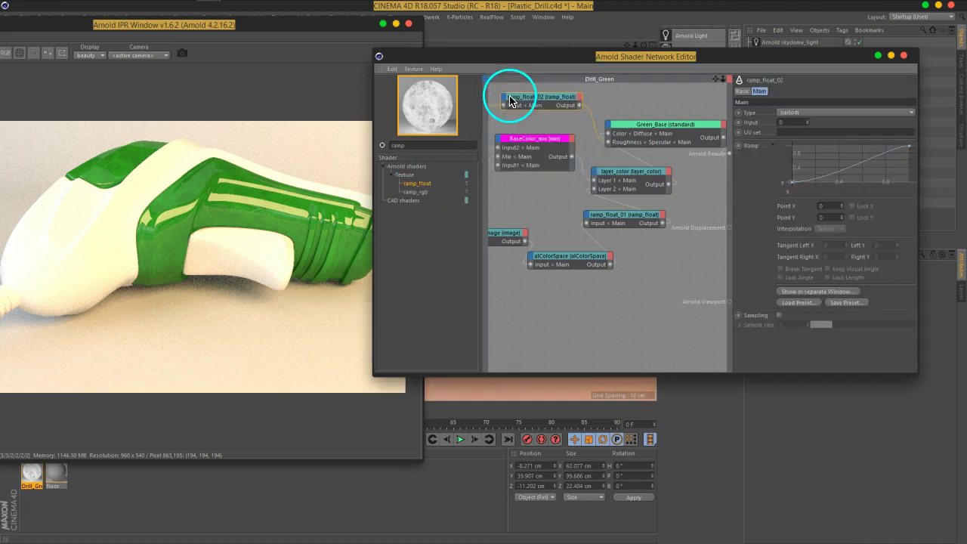
{"action": "left_click_drag", "start_coordinate": [608, 117], "coordinate": [729, 154]}
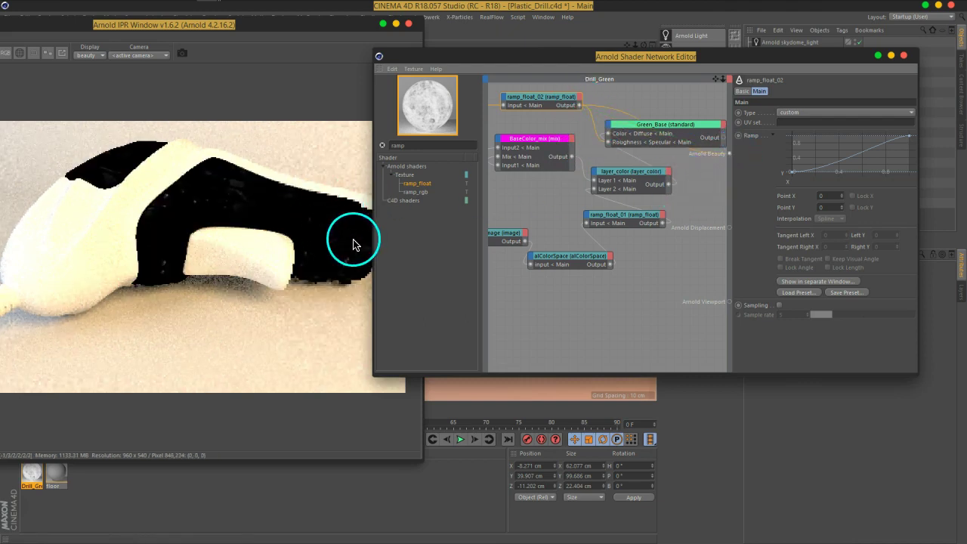
{"action": "left_click_drag", "start_coordinate": [549, 106], "coordinate": [533, 111]}
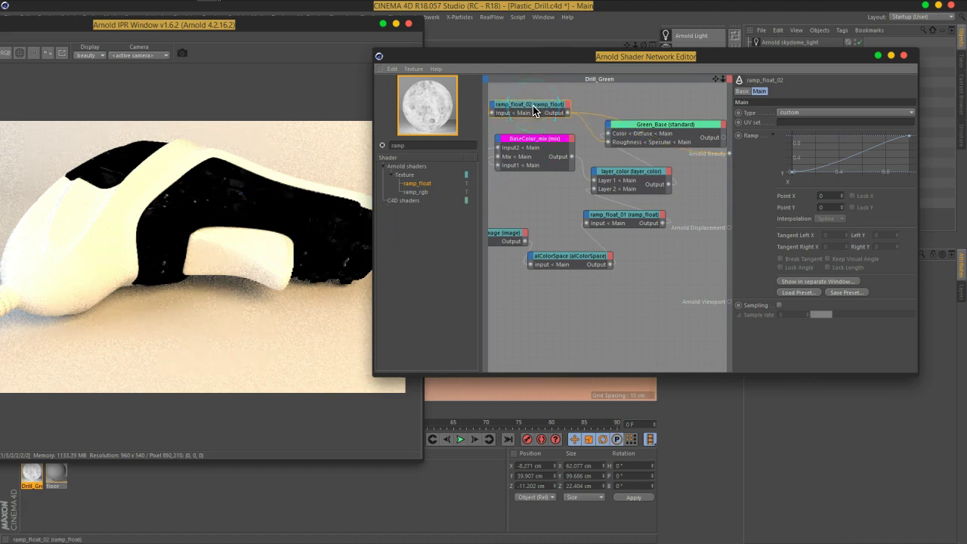
{"action": "left_click_drag", "start_coordinate": [791, 177], "coordinate": [788, 176]}
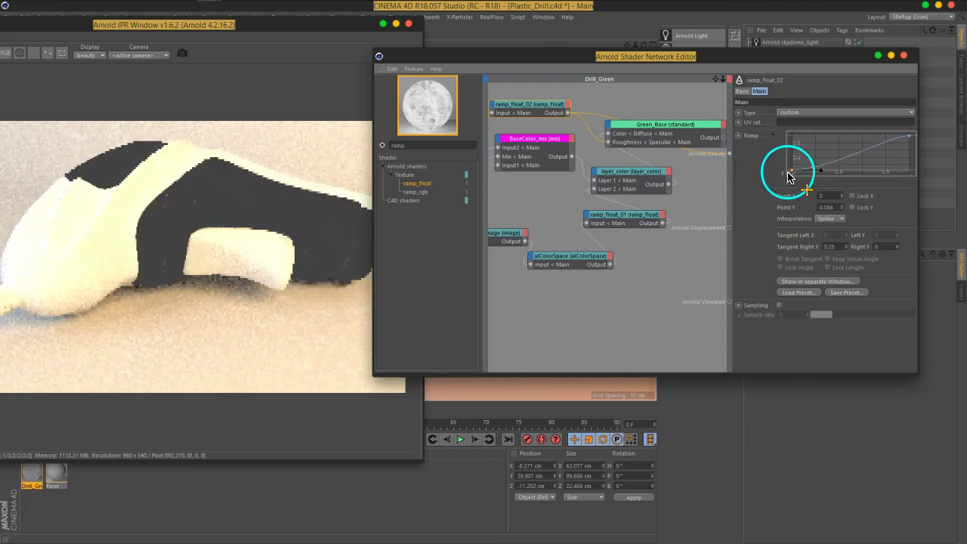
Reshape ramp_float_02's curve to start at Y 0.097 and reach 1 near X 0.888
{"action": "left_click", "coordinate": [767, 184]}
{"action": "left_click", "coordinate": [299, 225]}
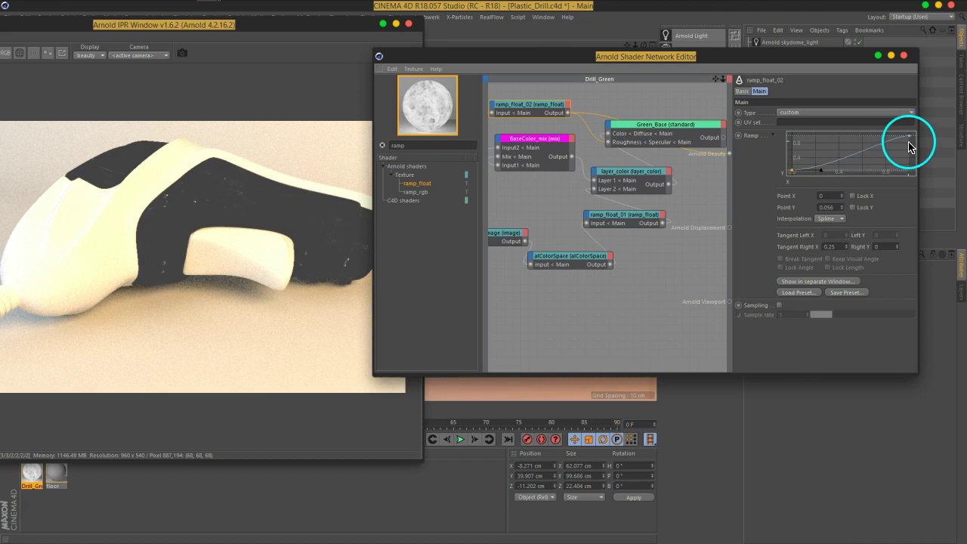
{"action": "left_click_drag", "start_coordinate": [911, 140], "coordinate": [865, 136]}
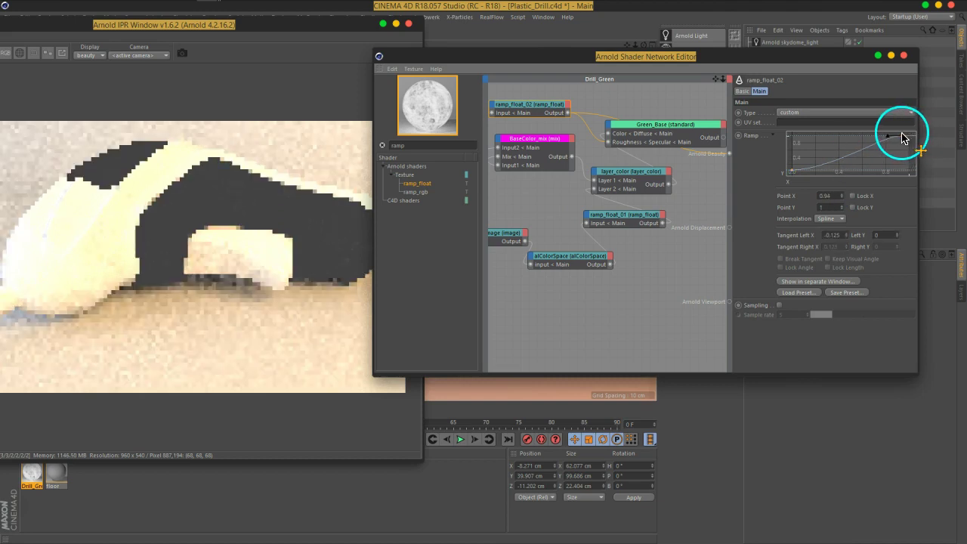
{"action": "left_click", "coordinate": [850, 141]}
{"action": "left_click_drag", "start_coordinate": [805, 177], "coordinate": [794, 177]}
{"action": "left_click_drag", "start_coordinate": [788, 176], "coordinate": [788, 177]}
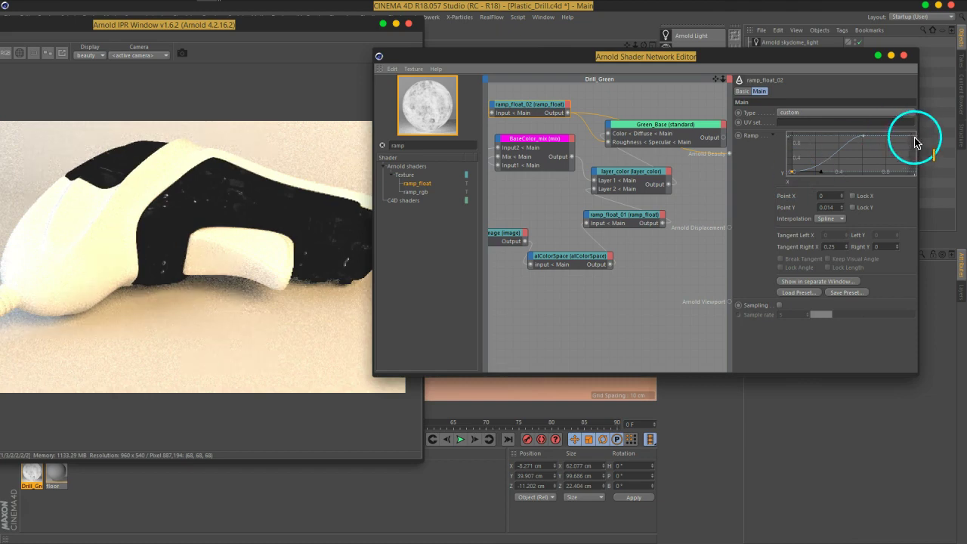
{"action": "left_click", "coordinate": [863, 137]}
{"action": "left_click_drag", "start_coordinate": [863, 137], "coordinate": [822, 136]}
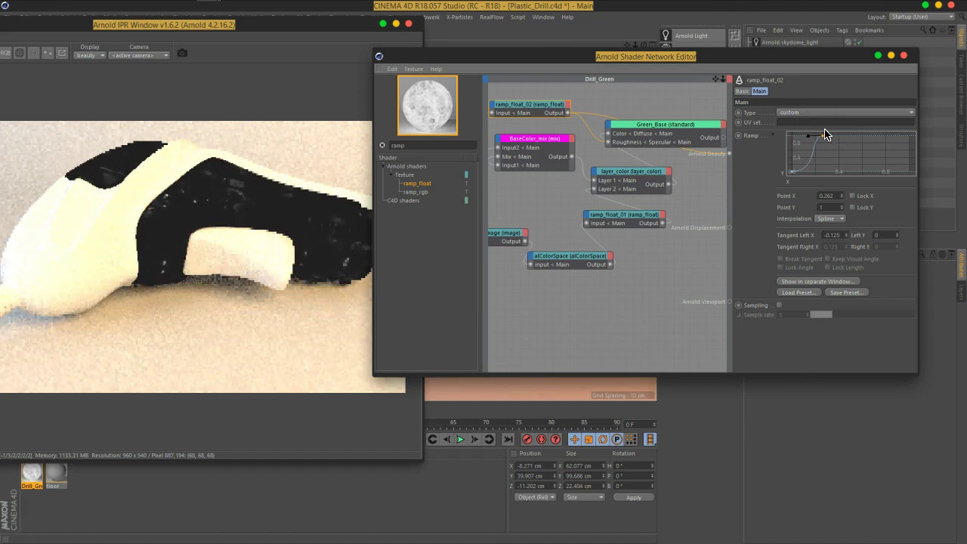
{"action": "mouse_move", "coordinate": [825, 134]}
{"action": "left_mouse_down"}
{"action": "mouse_move", "coordinate": [879, 135]}
{"action": "mouse_move", "coordinate": [897, 150]}
{"action": "left_mouse_up"}
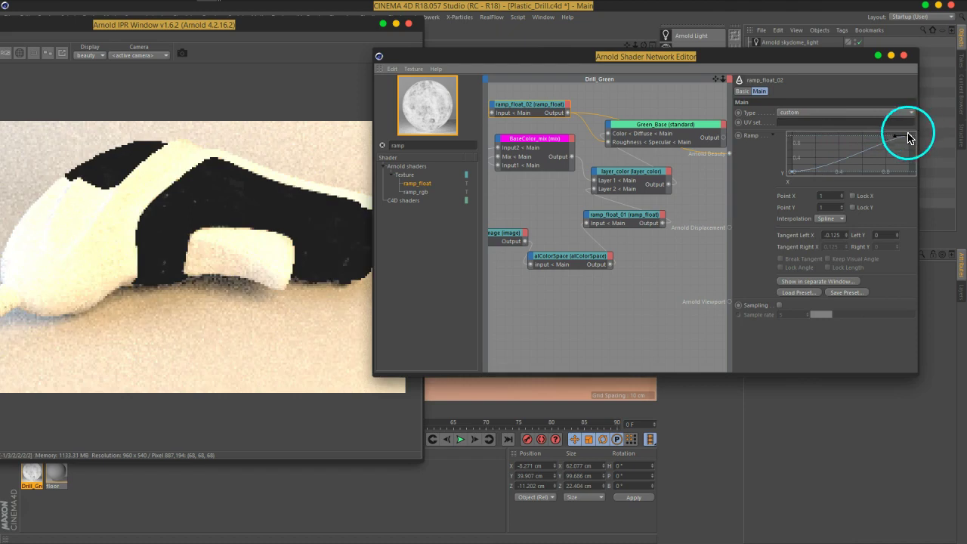
{"action": "mouse_move", "coordinate": [898, 149]}
{"action": "left_mouse_down"}
{"action": "mouse_move", "coordinate": [837, 174]}
{"action": "mouse_move", "coordinate": [786, 173]}
{"action": "left_mouse_up"}
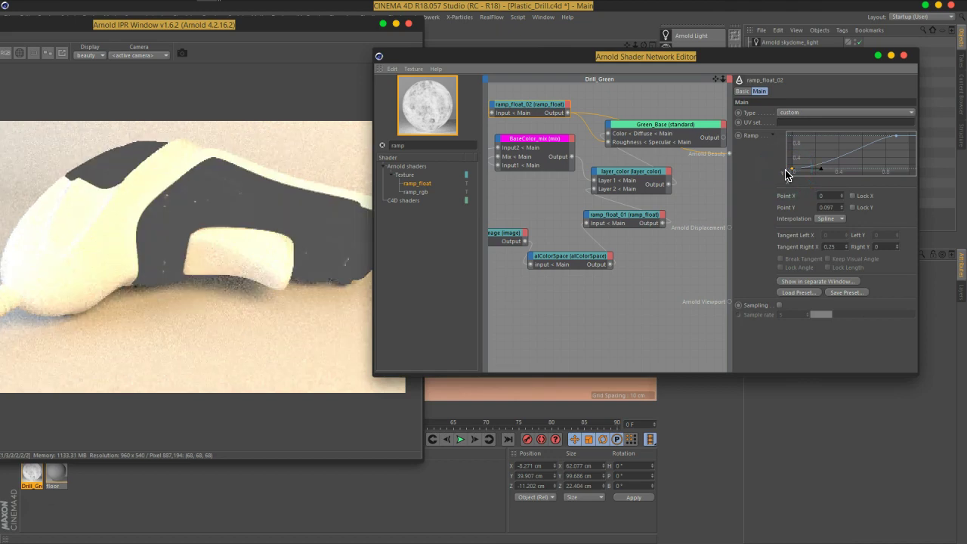
Filter the Arnold shader list by searching for 'color'
{"action": "left_click", "coordinate": [790, 175]}
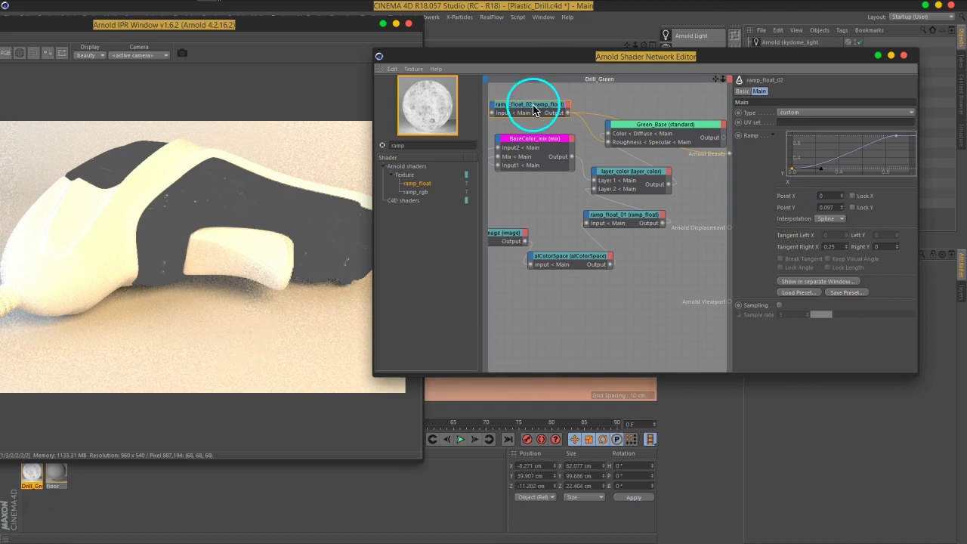
{"action": "double_click", "coordinate": [416, 146]}
{"action": "type", "text": "color"}
{"action": "double_click", "coordinate": [422, 146]}
{"action": "type", "text": "colo"}
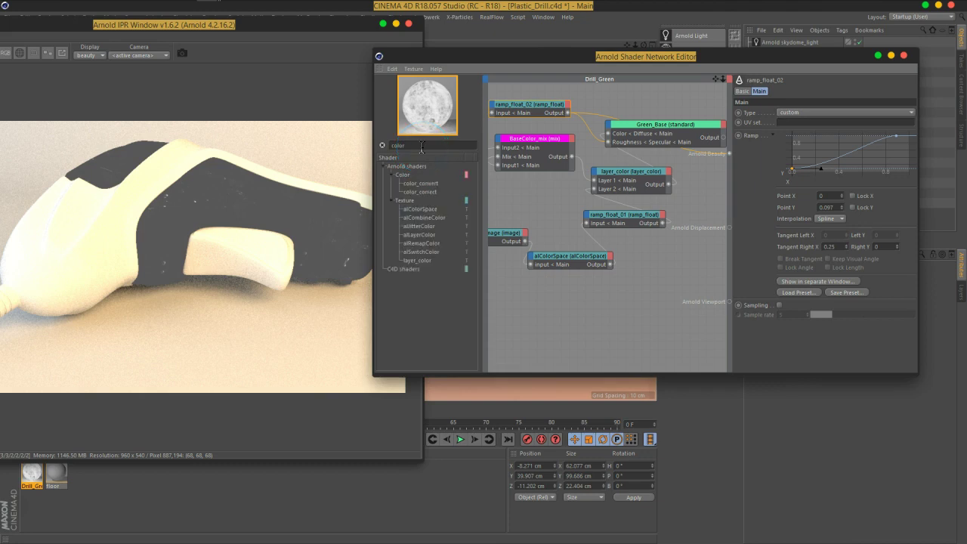
Insert color_correct after ramp_float_02, wiring the ramp into its input and its output to beauty
{"action": "left_click_drag", "start_coordinate": [436, 200], "coordinate": [540, 112]}
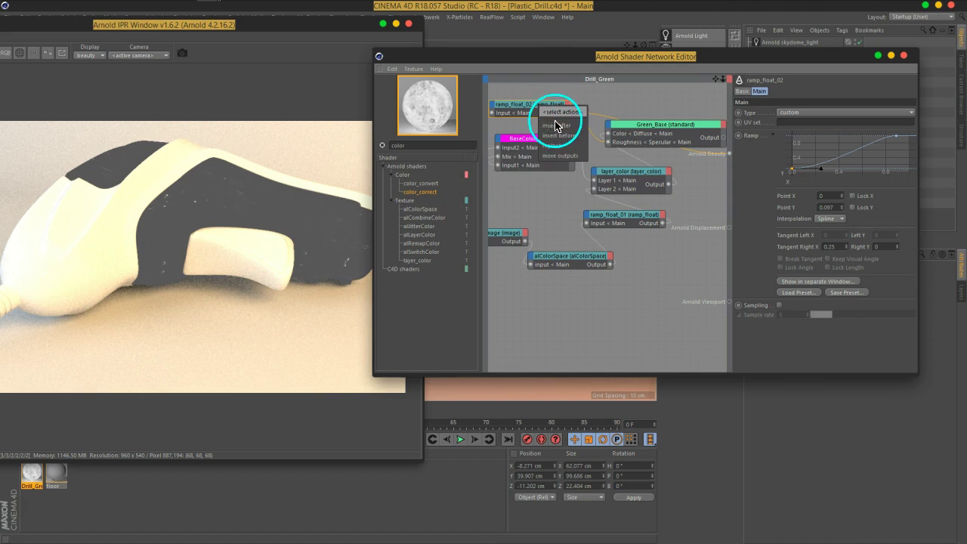
{"action": "left_click_drag", "start_coordinate": [540, 112], "coordinate": [557, 129]}
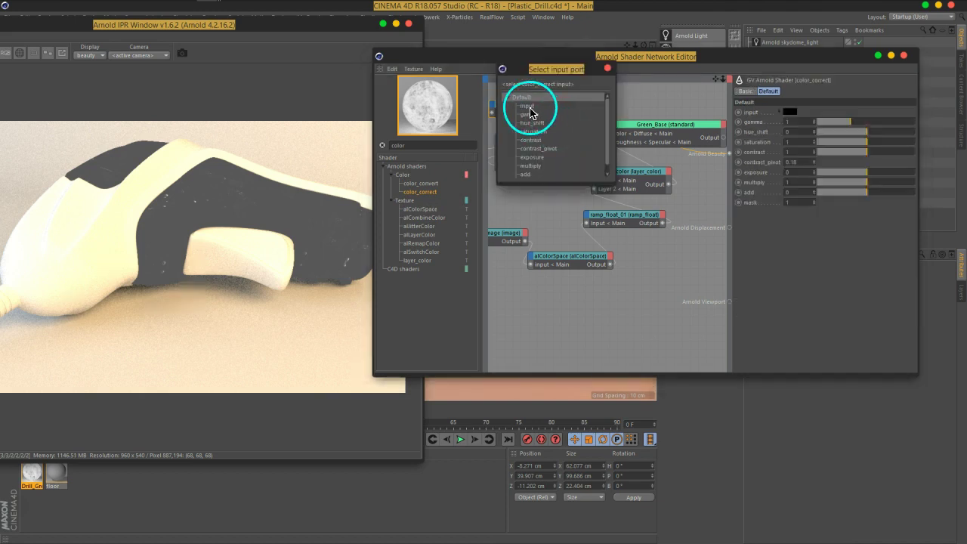
{"action": "left_click", "coordinate": [527, 106]}
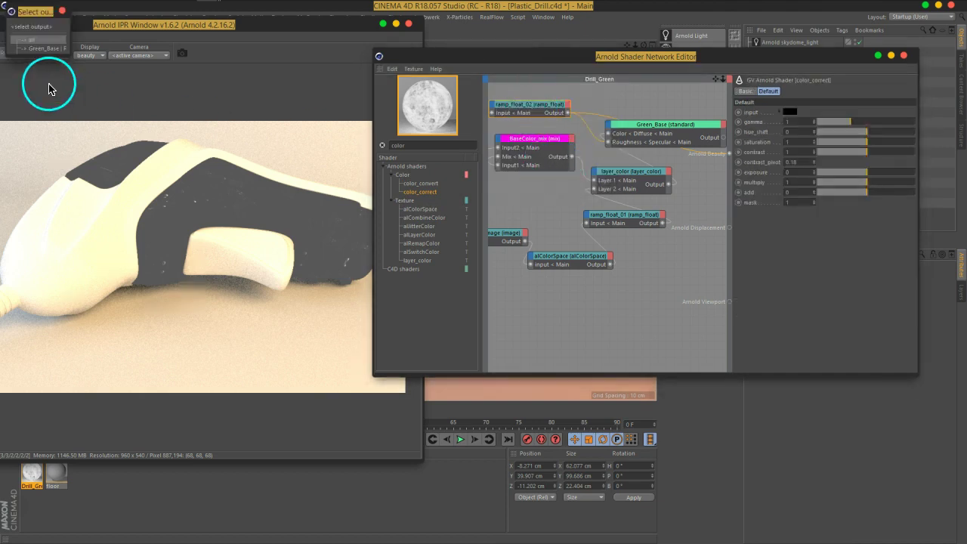
{"action": "left_click", "coordinate": [43, 39]}
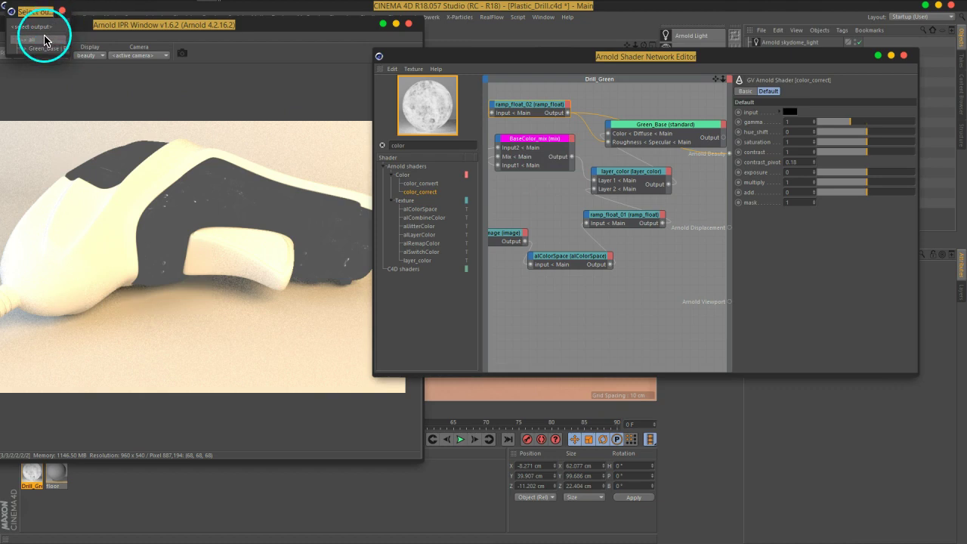
{"action": "left_click_drag", "start_coordinate": [540, 123], "coordinate": [541, 110]}
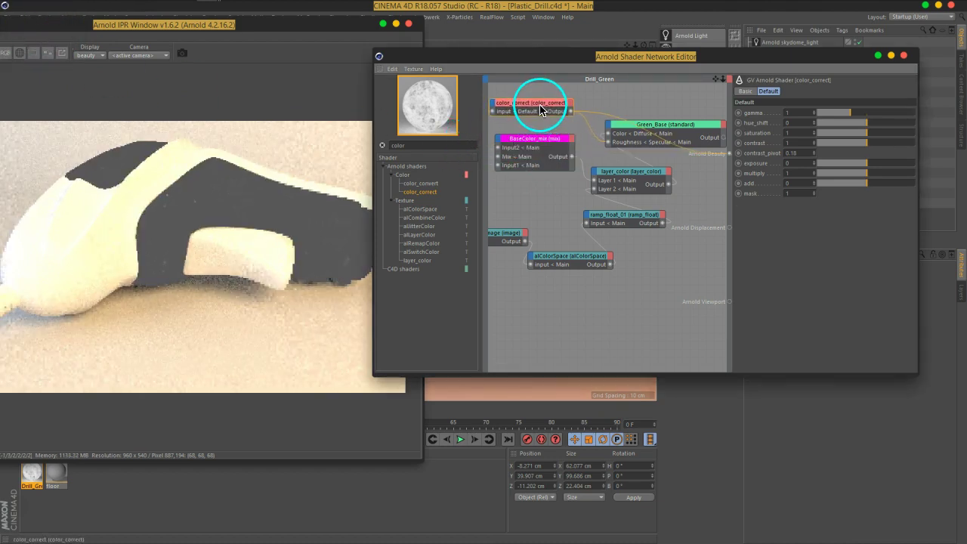
{"action": "left_click_drag", "start_coordinate": [541, 110], "coordinate": [541, 110]}
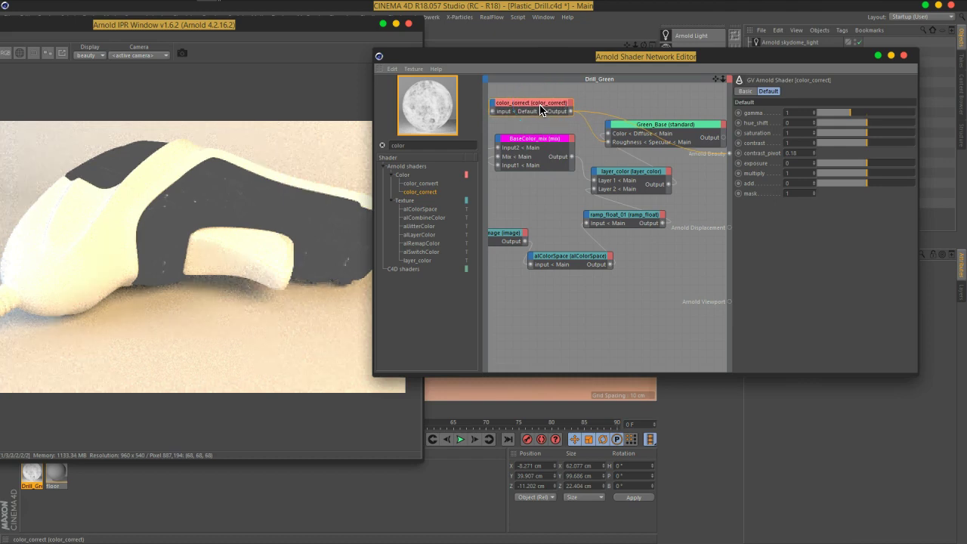
Rough in the color_correct mask by raising exposure and pushing contrast up to about 1.54
{"action": "left_click_drag", "start_coordinate": [852, 113], "coordinate": [844, 117]}
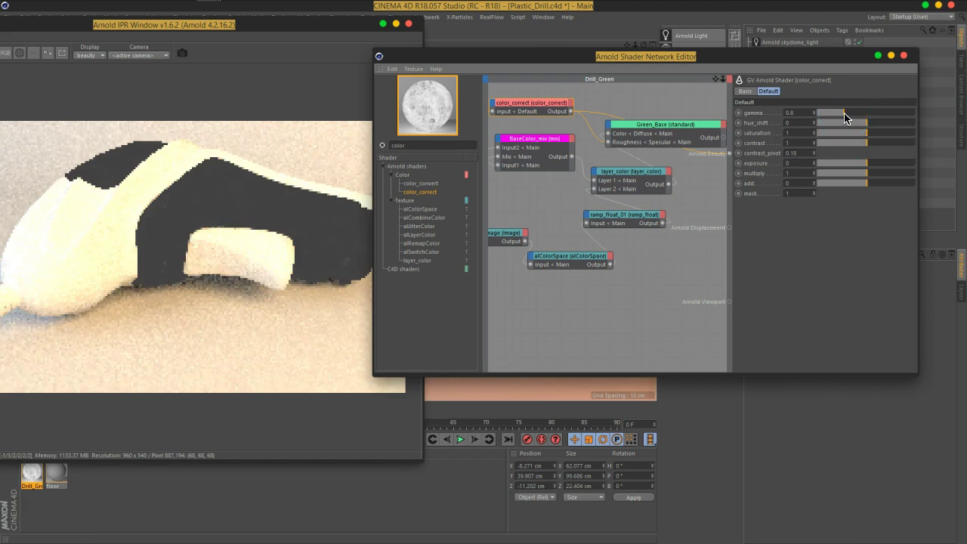
{"action": "left_click_drag", "start_coordinate": [845, 117], "coordinate": [851, 117]}
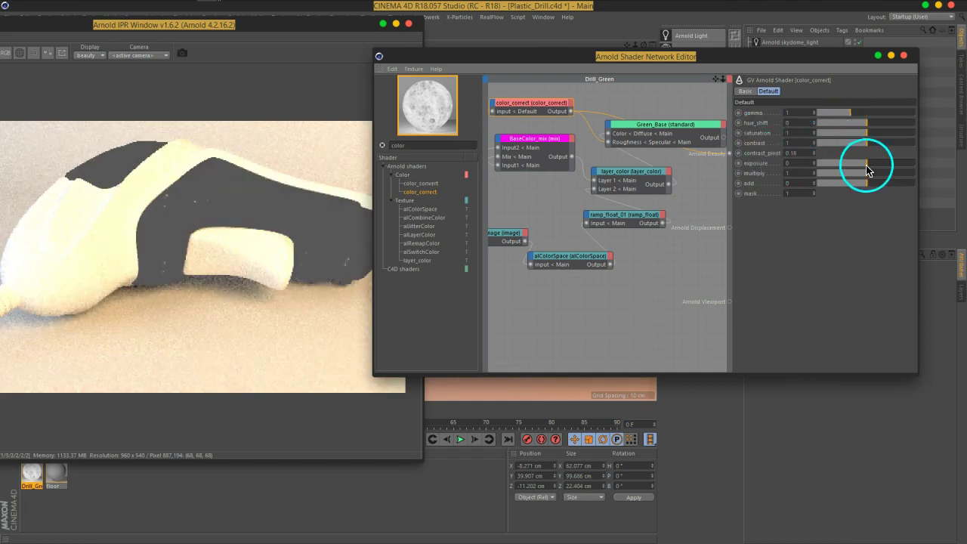
{"action": "left_click_drag", "start_coordinate": [866, 163], "coordinate": [872, 169]}
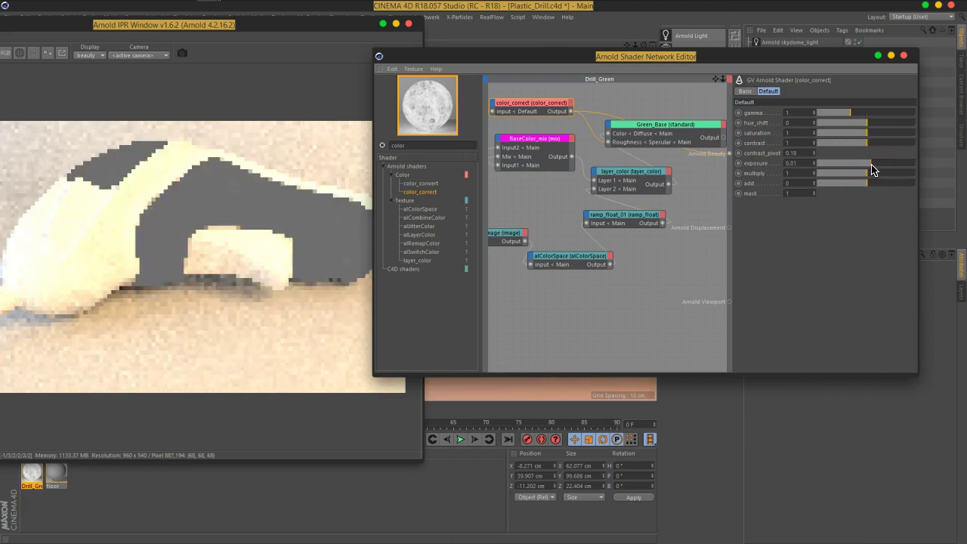
{"action": "left_click", "coordinate": [870, 172]}
{"action": "left_click", "coordinate": [870, 147]}
{"action": "left_click_drag", "start_coordinate": [869, 149], "coordinate": [888, 149]}
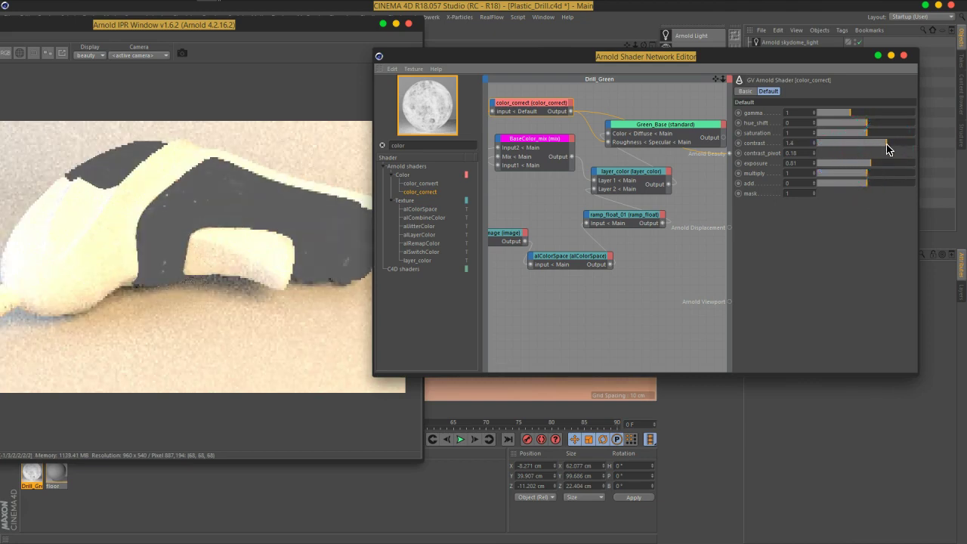
{"action": "left_click_drag", "start_coordinate": [887, 149], "coordinate": [889, 148]}
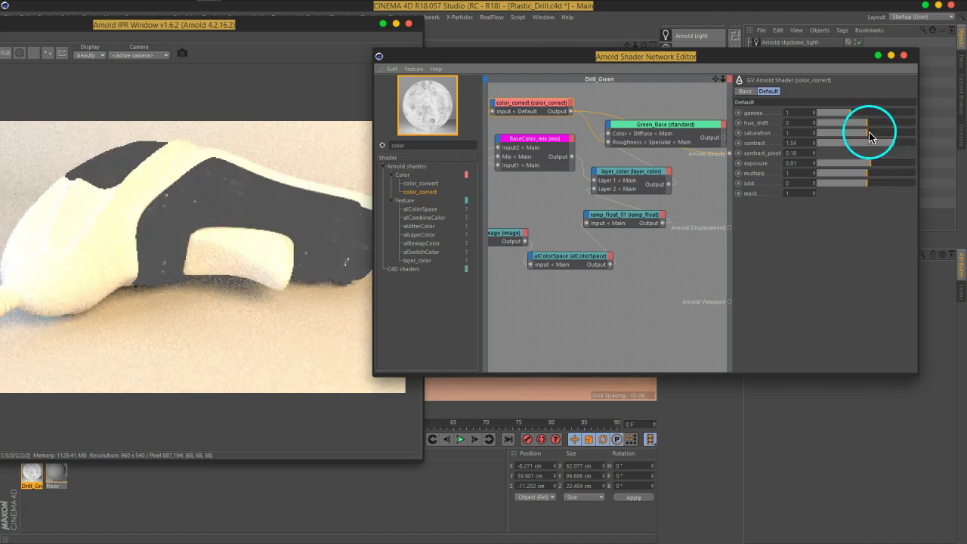
Finalize the color_correct at gamma 0.87 and exposure 3.96
{"action": "left_click_drag", "start_coordinate": [856, 113], "coordinate": [845, 117]}
{"action": "mouse_move", "coordinate": [853, 164]}
{"action": "left_mouse_down"}
{"action": "mouse_move", "coordinate": [884, 159]}
{"action": "mouse_move", "coordinate": [897, 168]}
{"action": "mouse_move", "coordinate": [887, 168]}
{"action": "left_mouse_up"}
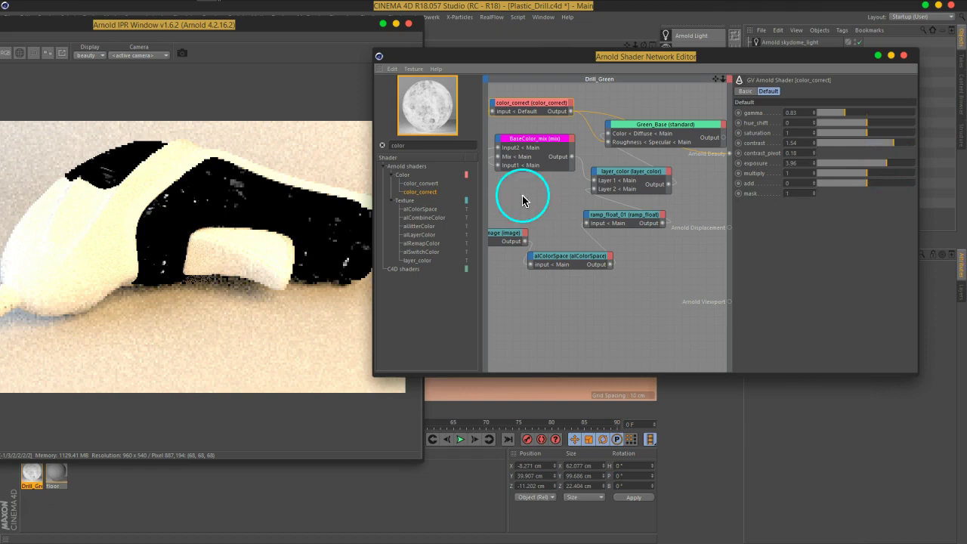
{"action": "left_click_drag", "start_coordinate": [837, 112], "coordinate": [847, 118]}
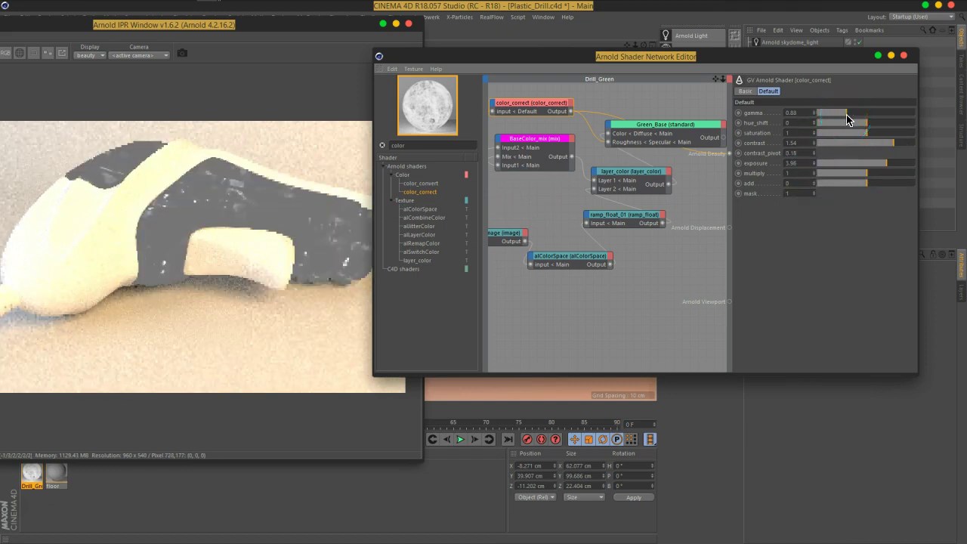
{"action": "key", "text": "ctrl+z"}
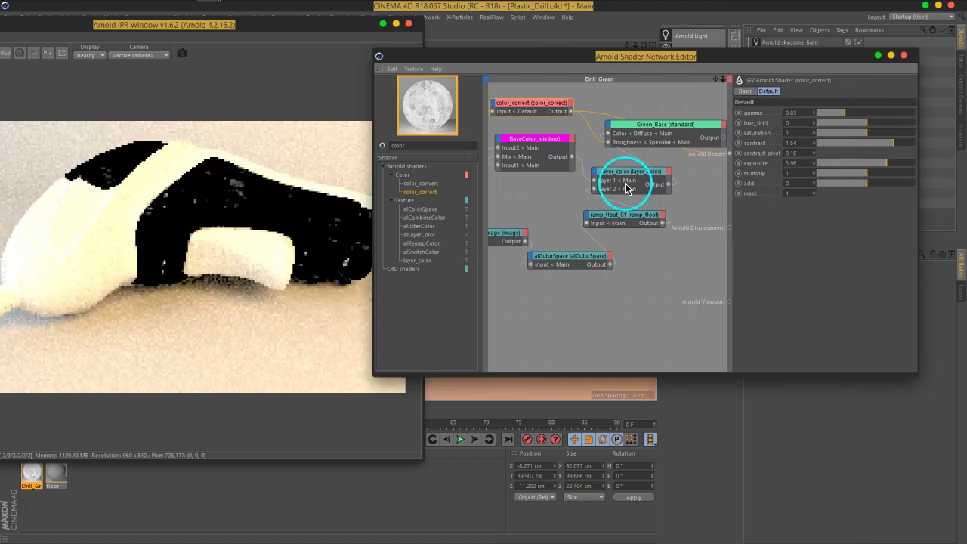
{"action": "left_click_drag", "start_coordinate": [827, 129], "coordinate": [815, 115]}
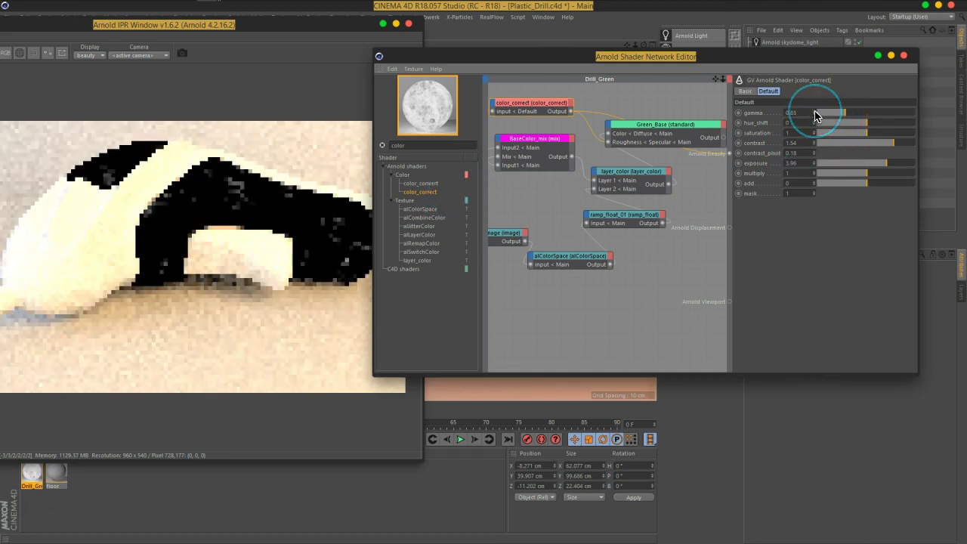
{"action": "left_click_drag", "start_coordinate": [818, 161], "coordinate": [280, 218]}
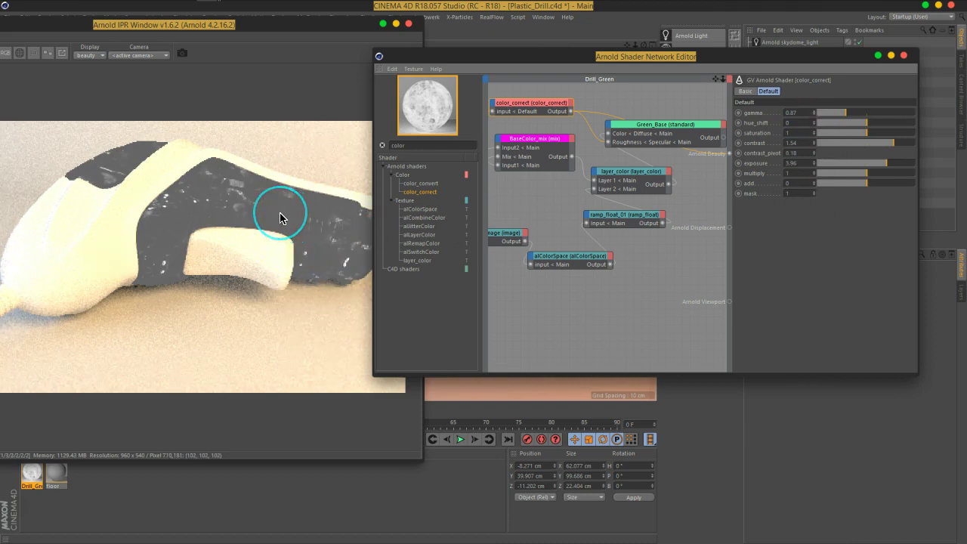
{"action": "left_click_drag", "start_coordinate": [650, 223], "coordinate": [725, 144]}
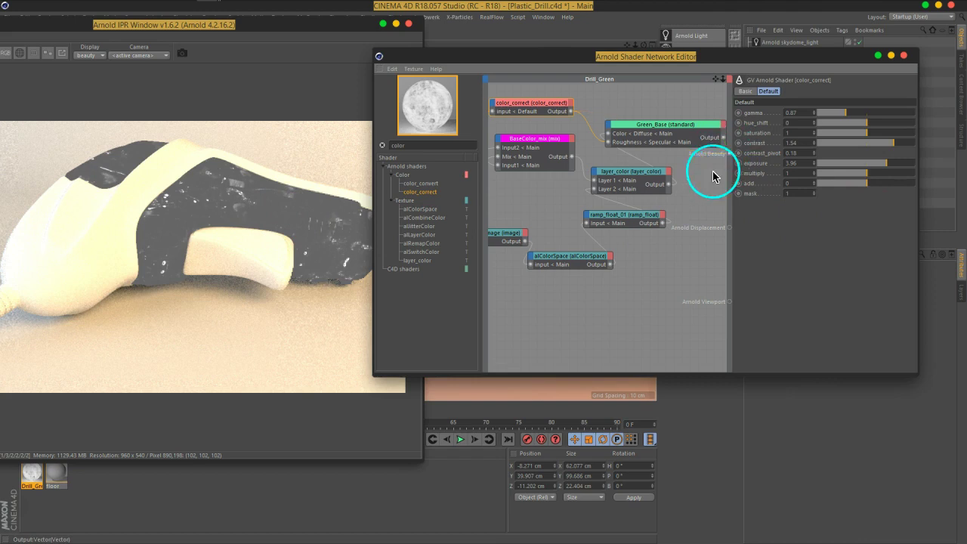
Reconnect Green_Base to Arnold Beauty and rearrange the Green_Base and color_correct nodes
{"action": "left_click_drag", "start_coordinate": [723, 144], "coordinate": [565, 130]}
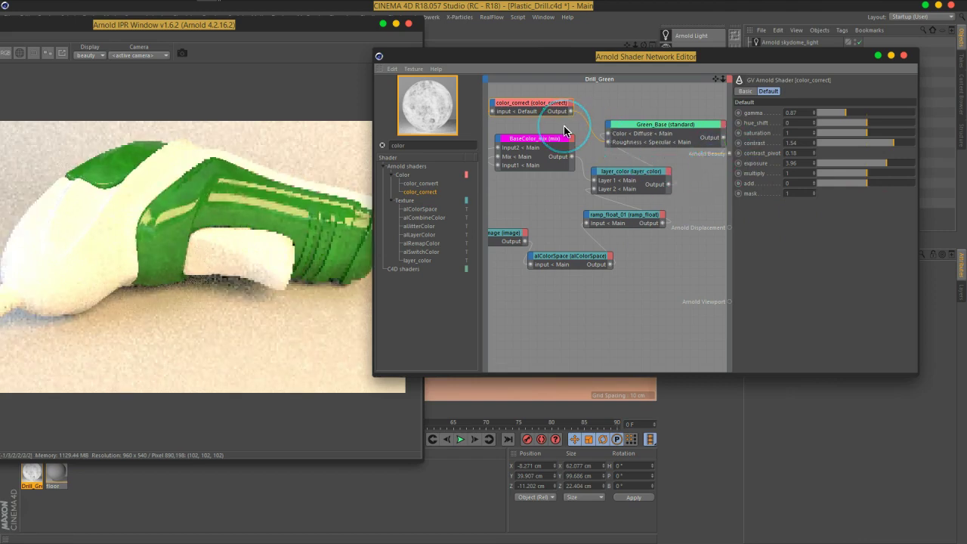
{"action": "left_click_drag", "start_coordinate": [627, 124], "coordinate": [644, 111]}
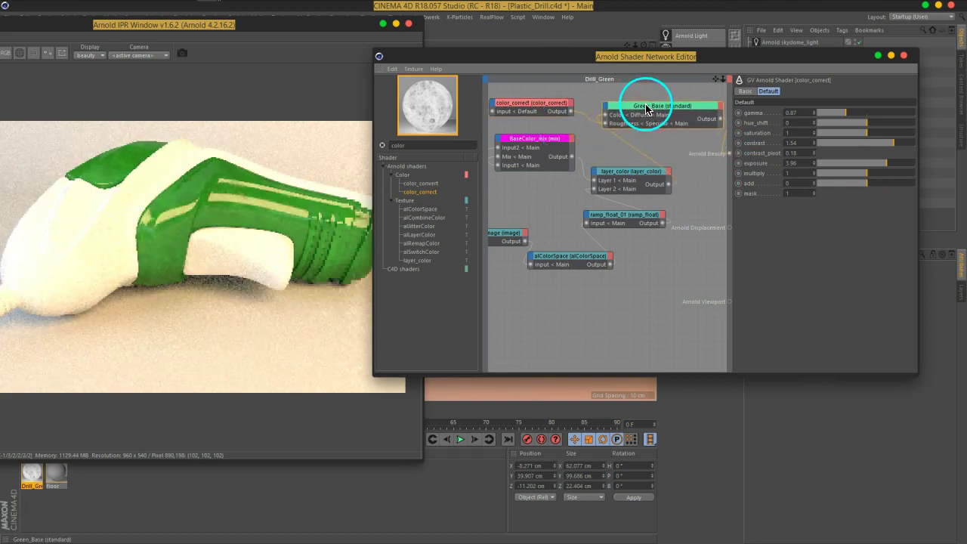
{"action": "left_click", "coordinate": [644, 111]}
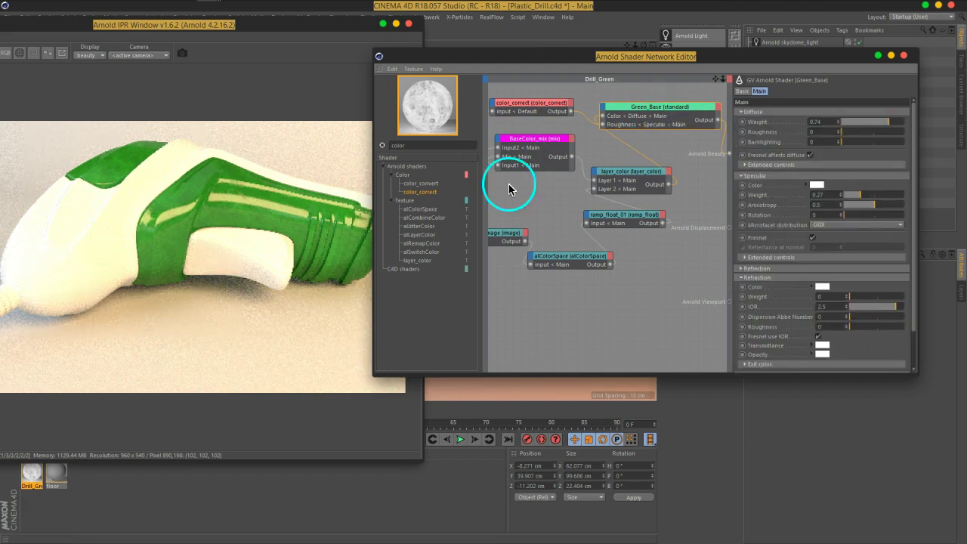
{"action": "mouse_move", "coordinate": [551, 104]}
{"action": "left_mouse_down"}
{"action": "mouse_move", "coordinate": [527, 125]}
{"action": "mouse_move", "coordinate": [528, 112]}
{"action": "left_mouse_up"}
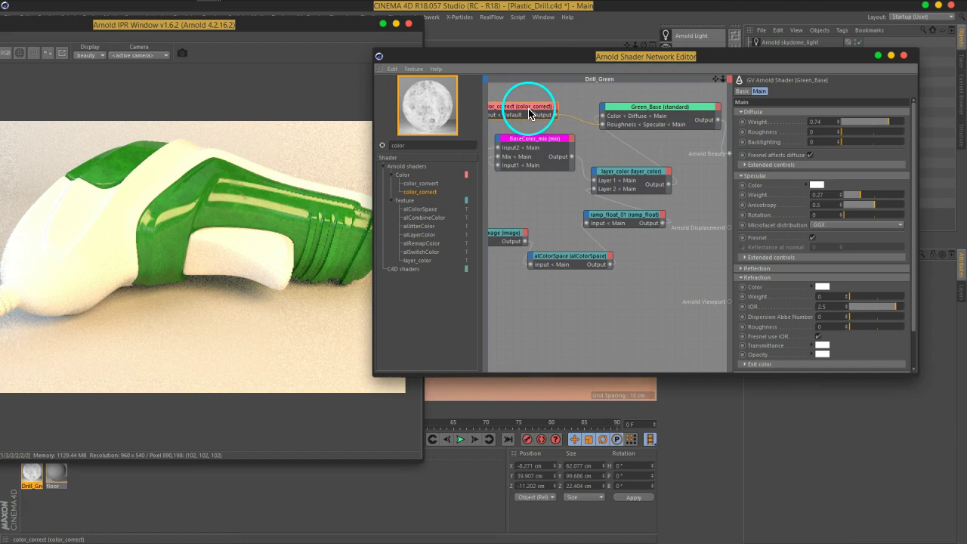
{"action": "left_click", "coordinate": [654, 112]}
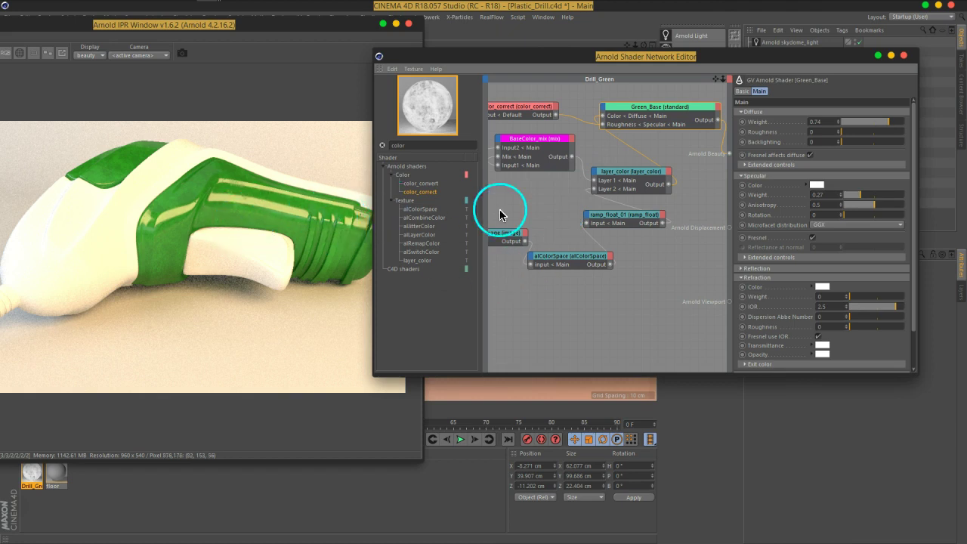
Raise the first point of ramp_float_02's curve for glossier, more varied highlights on the drill
{"action": "mouse_move", "coordinate": [537, 194]}
{"action": "middle_mouse_down"}
{"action": "mouse_move", "coordinate": [620, 211]}
{"action": "mouse_move", "coordinate": [654, 237]}
{"action": "middle_mouse_up"}
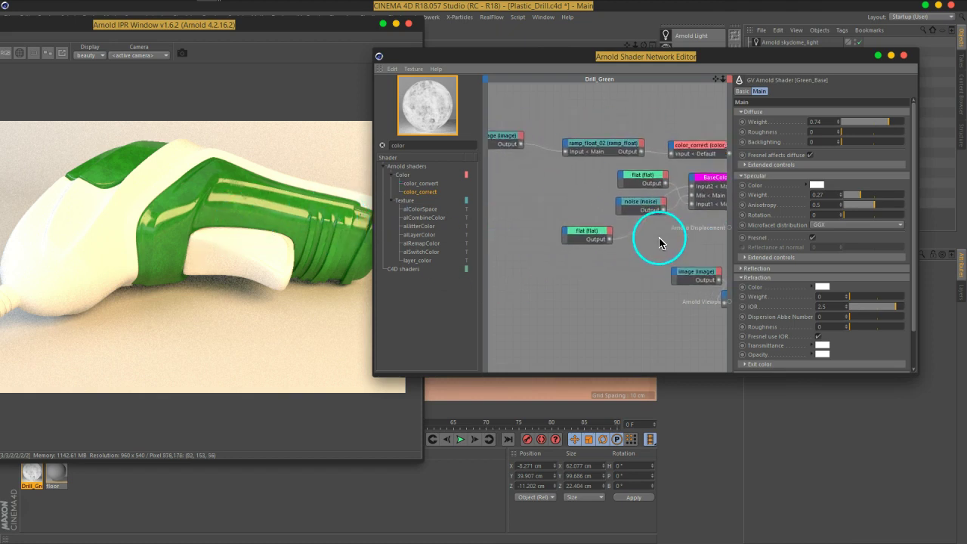
{"action": "left_click_drag", "start_coordinate": [504, 143], "coordinate": [530, 179]}
{"action": "left_click", "coordinate": [596, 148]}
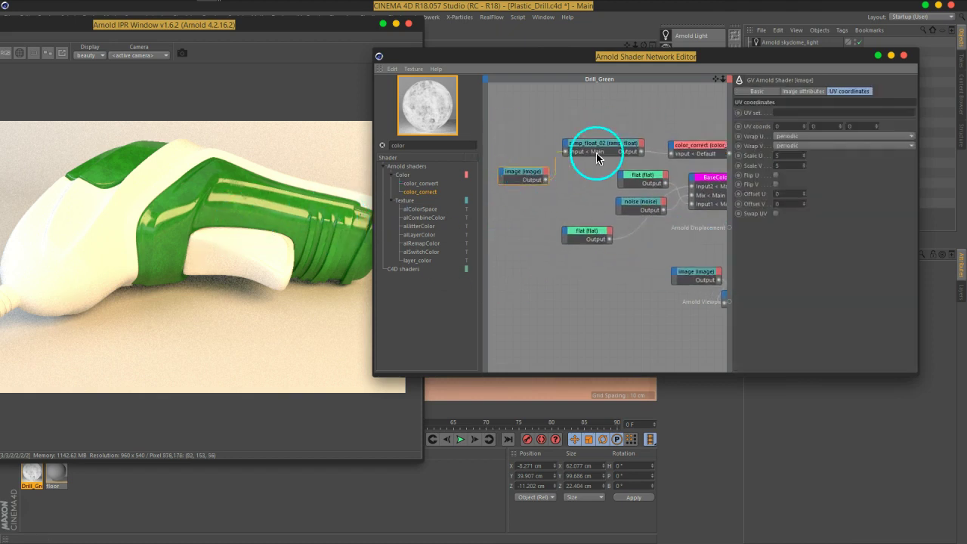
{"action": "left_click_drag", "start_coordinate": [794, 168], "coordinate": [789, 176]}
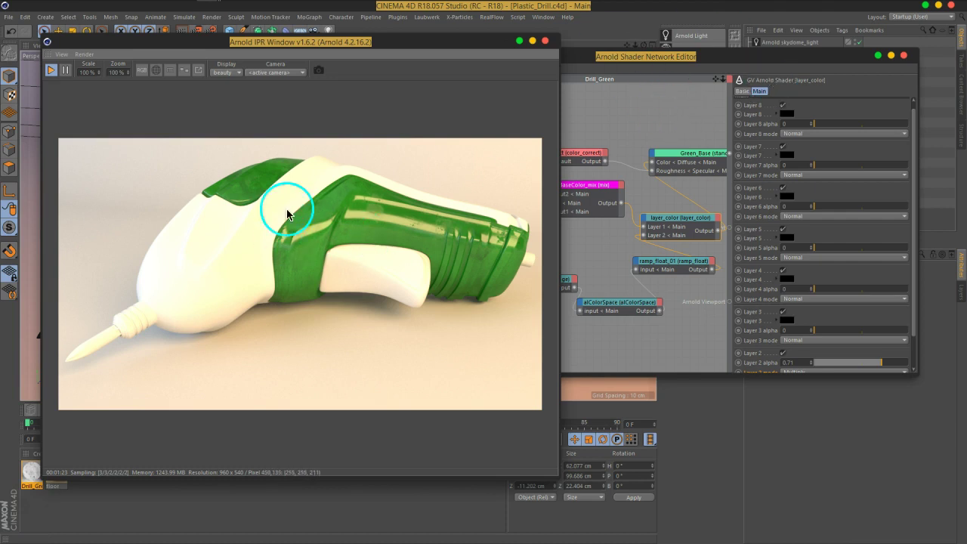
{"action": "left_click_drag", "start_coordinate": [639, 55], "coordinate": [664, 38]}
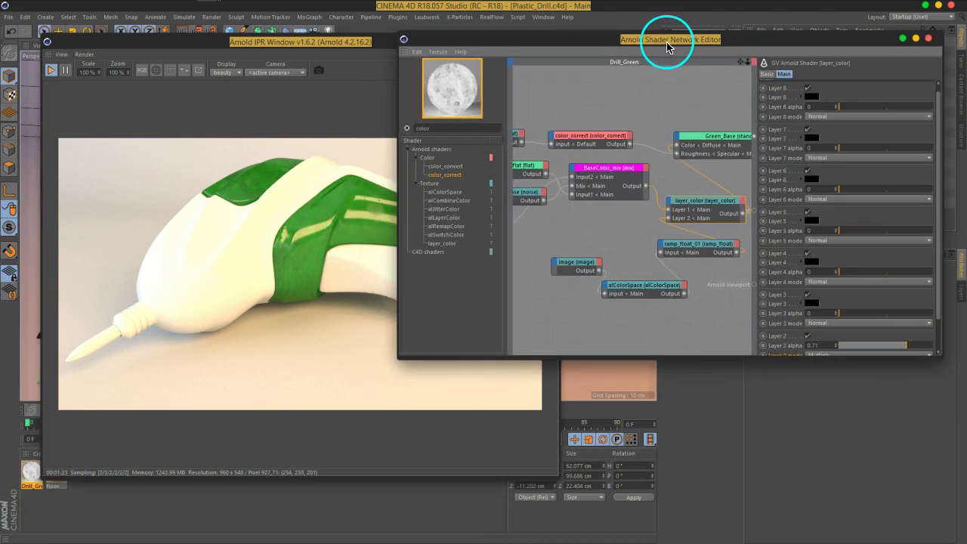